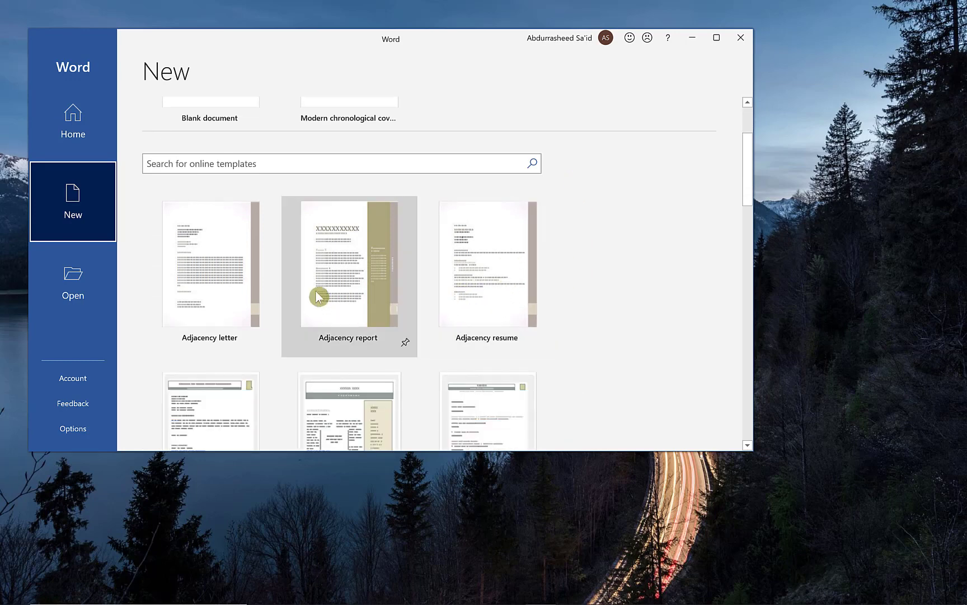
Browse the available document templates from the adjacency designs through to the Word 2003 and 2010 looks.
{"action": "scroll", "coordinate": [276, 166], "scroll_direction": "up", "scroll_amount": 2}
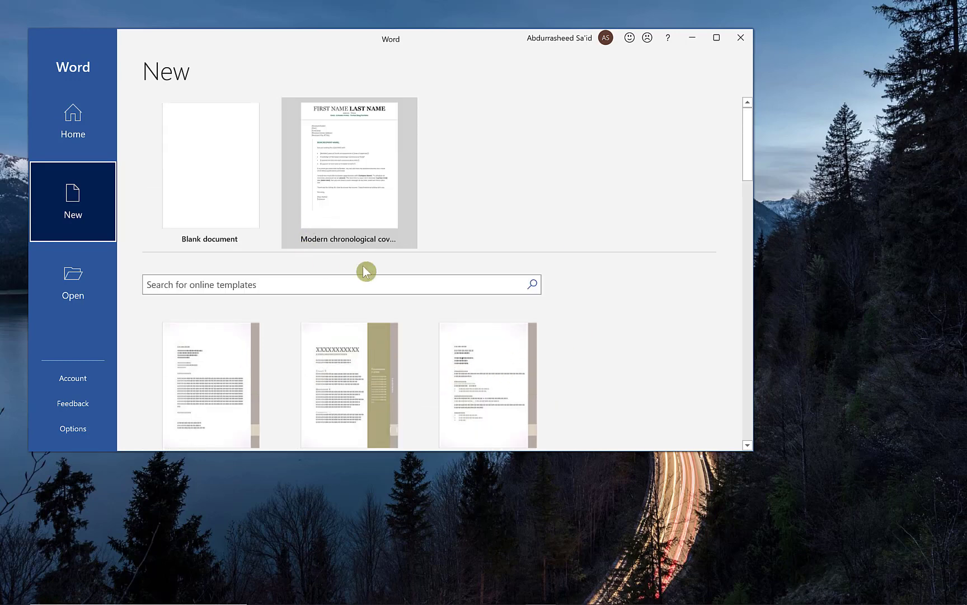
{"action": "scroll", "coordinate": [287, 290], "scroll_direction": "down", "scroll_amount": 1}
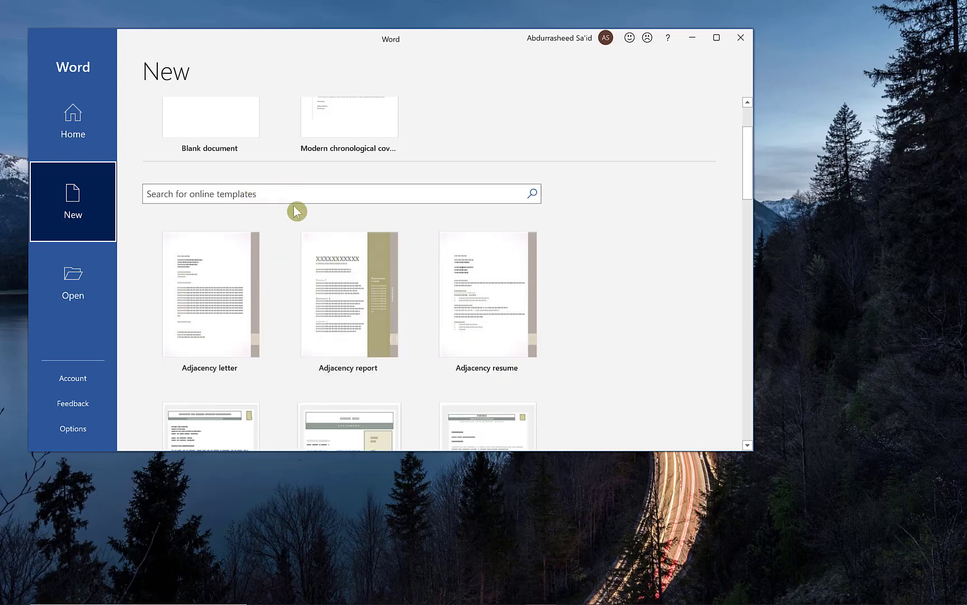
{"action": "scroll", "coordinate": [324, 207], "scroll_direction": "down", "scroll_amount": 3}
{"action": "scroll", "coordinate": [322, 219], "scroll_direction": "down", "scroll_amount": 7}
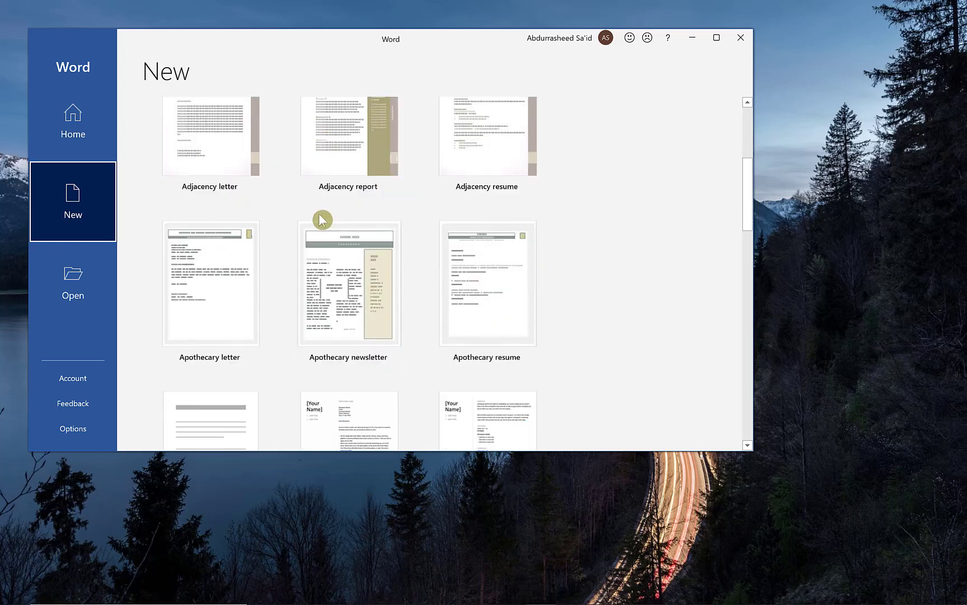
{"action": "scroll", "coordinate": [283, 263], "scroll_direction": "down", "scroll_amount": 2}
{"action": "scroll", "coordinate": [284, 263], "scroll_direction": "down", "scroll_amount": 14}
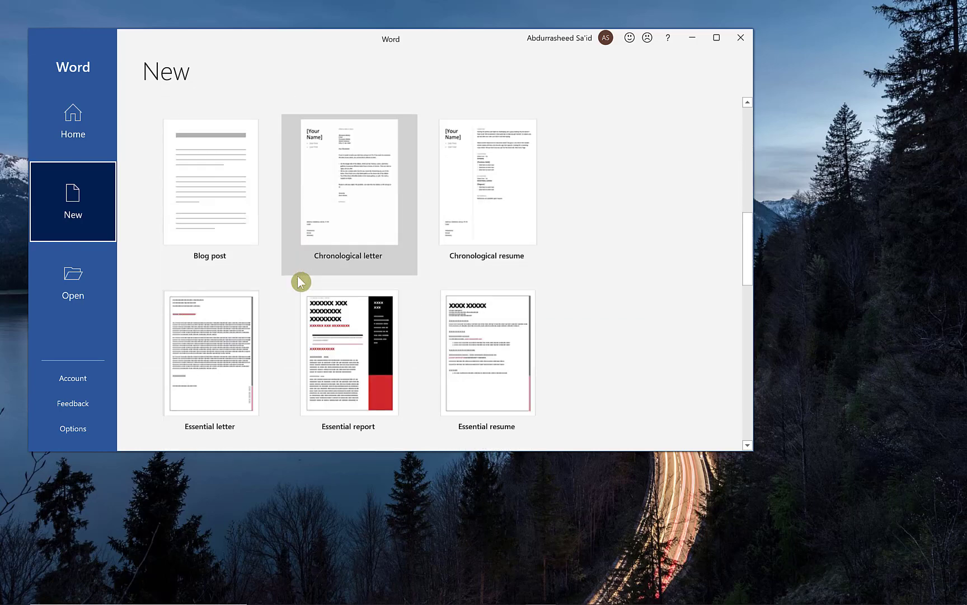
{"action": "scroll", "coordinate": [298, 277], "scroll_direction": "down", "scroll_amount": 2}
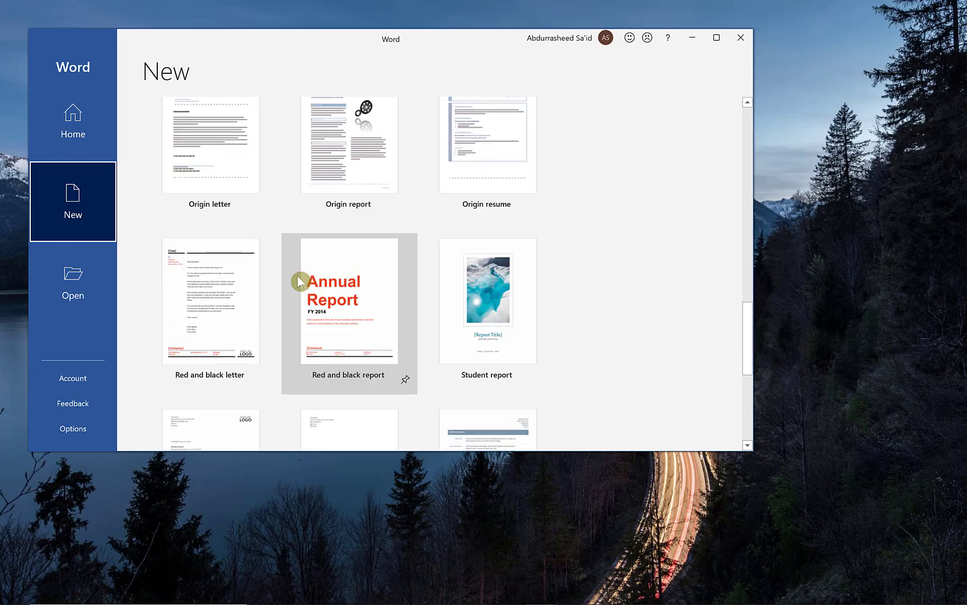
{"action": "scroll", "coordinate": [297, 275], "scroll_direction": "up", "scroll_amount": 4}
{"action": "scroll", "coordinate": [298, 275], "scroll_direction": "down", "scroll_amount": 12}
{"action": "scroll", "coordinate": [297, 276], "scroll_direction": "down", "scroll_amount": 2}
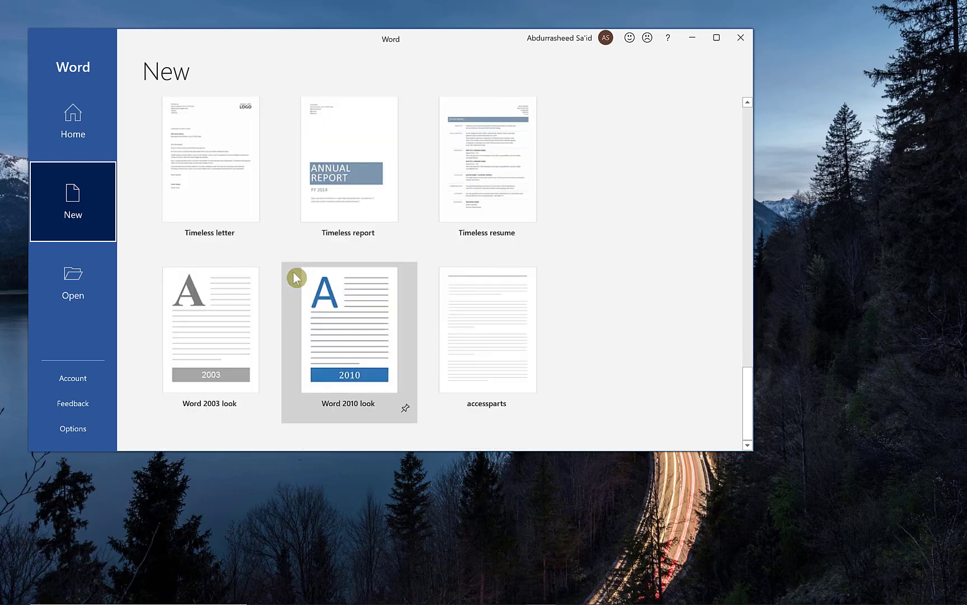
{"action": "scroll", "coordinate": [297, 276], "scroll_direction": "up", "scroll_amount": 12}
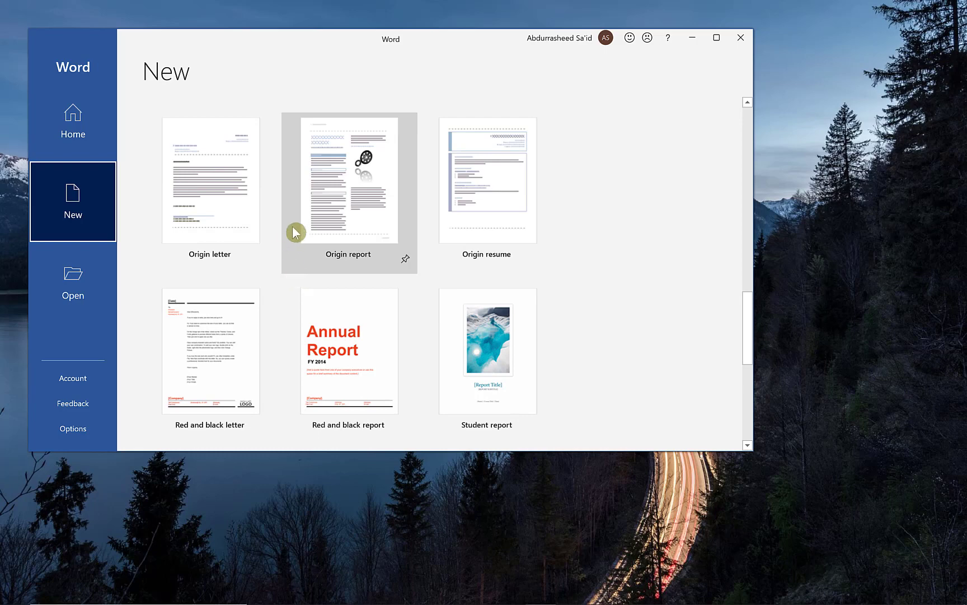
{"action": "scroll", "coordinate": [274, 244], "scroll_direction": "up", "scroll_amount": 3}
{"action": "scroll", "coordinate": [274, 239], "scroll_direction": "up", "scroll_amount": 5}
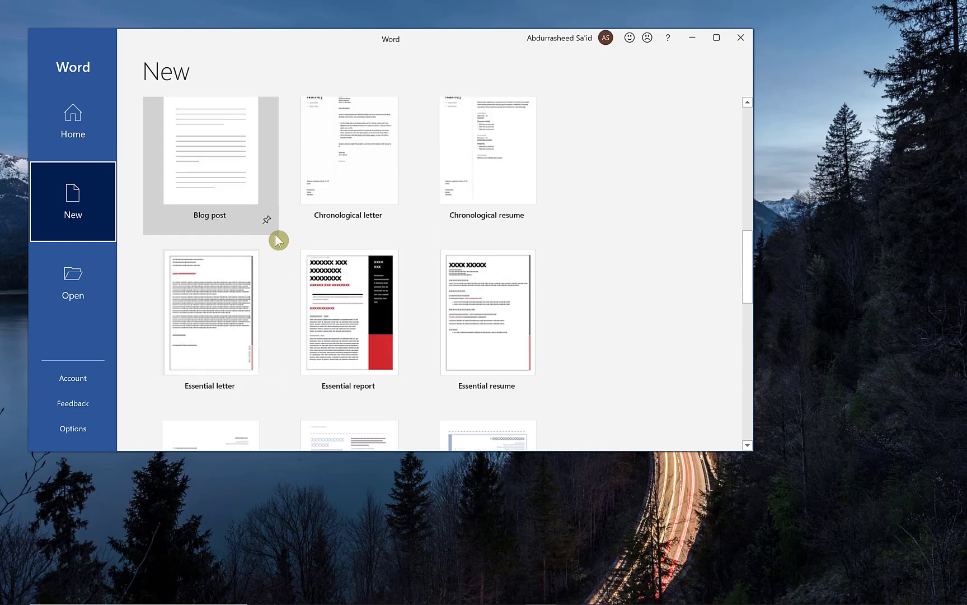
{"action": "scroll", "coordinate": [275, 239], "scroll_direction": "up", "scroll_amount": 6}
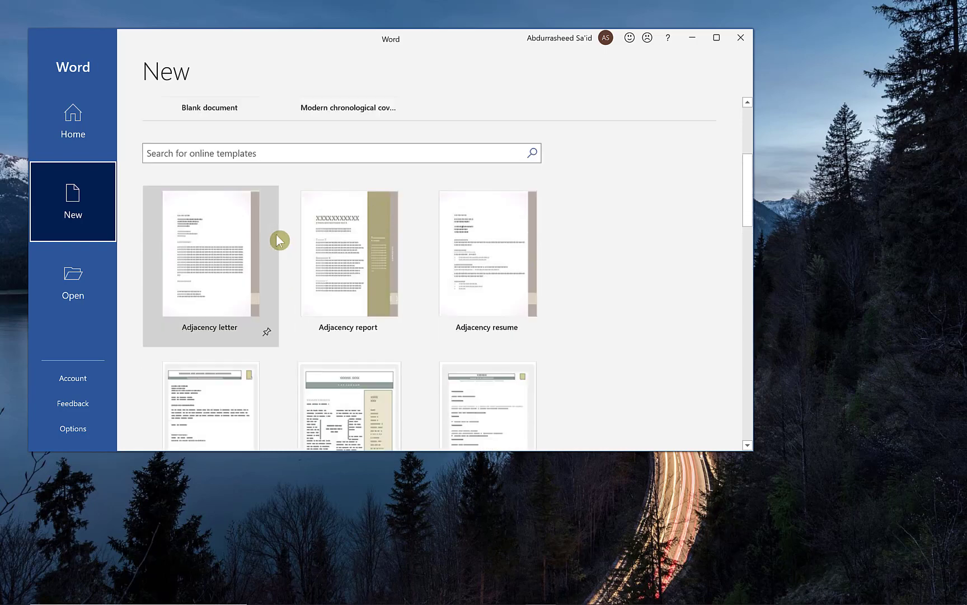
Create a new blank document and maximize its window.
{"action": "scroll", "coordinate": [282, 241], "scroll_direction": "up", "scroll_amount": 2}
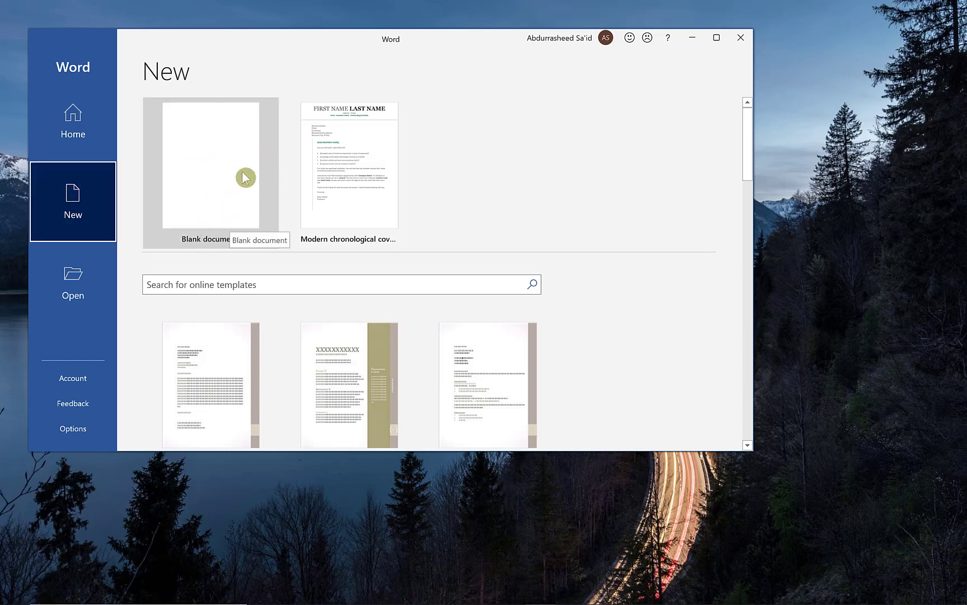
{"action": "left_click", "coordinate": [211, 180]}
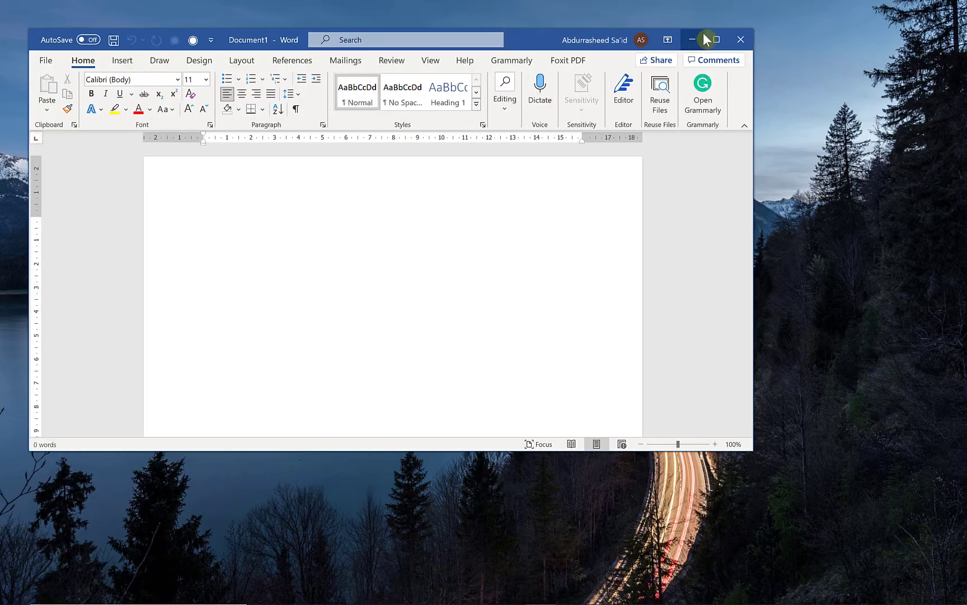
{"action": "left_click", "coordinate": [717, 40]}
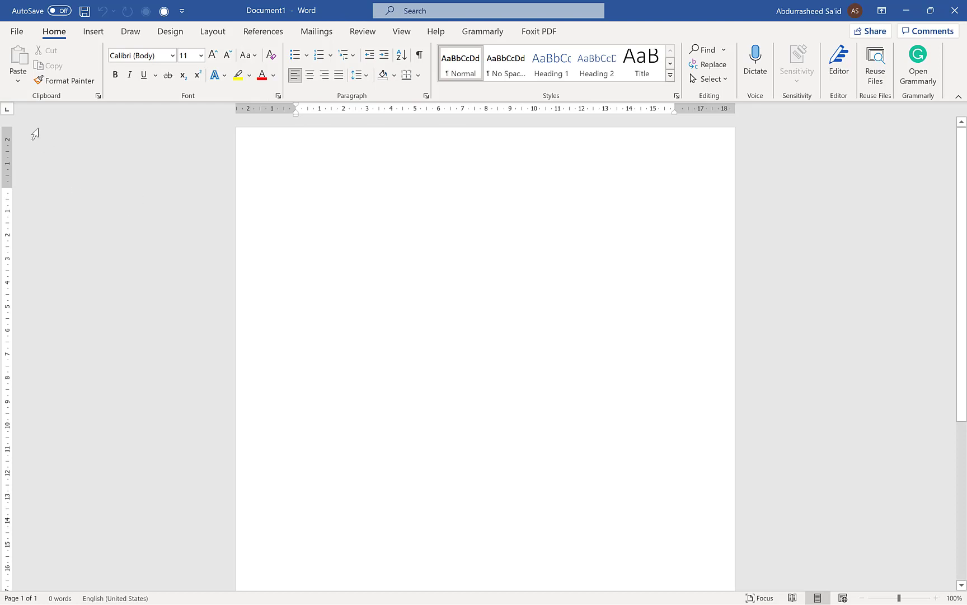
Save the document as "Demo word" in the Documents > Docs folder in Word Document (*.docx) format.
{"action": "left_click", "coordinate": [18, 32]}
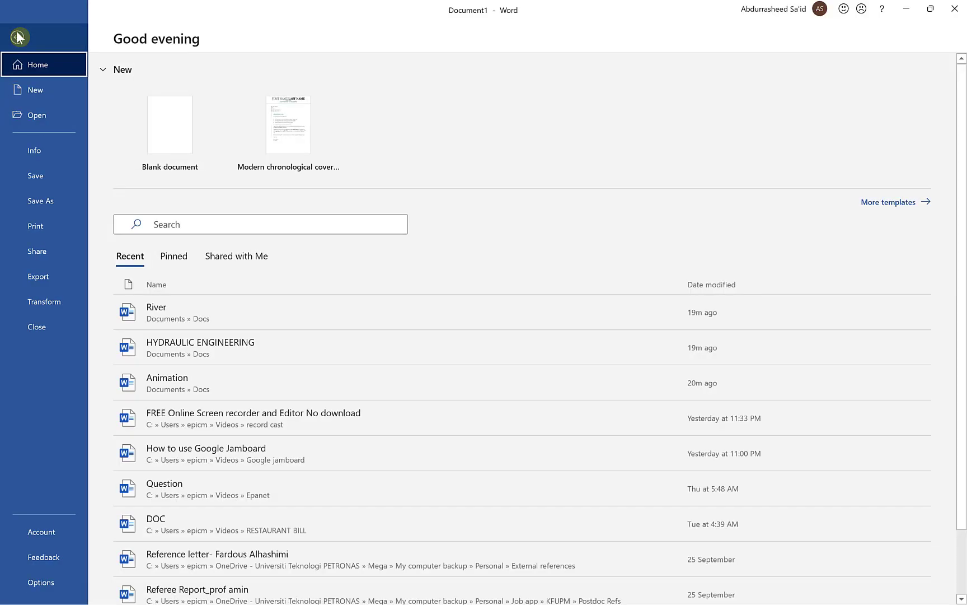
{"action": "left_click", "coordinate": [40, 202]}
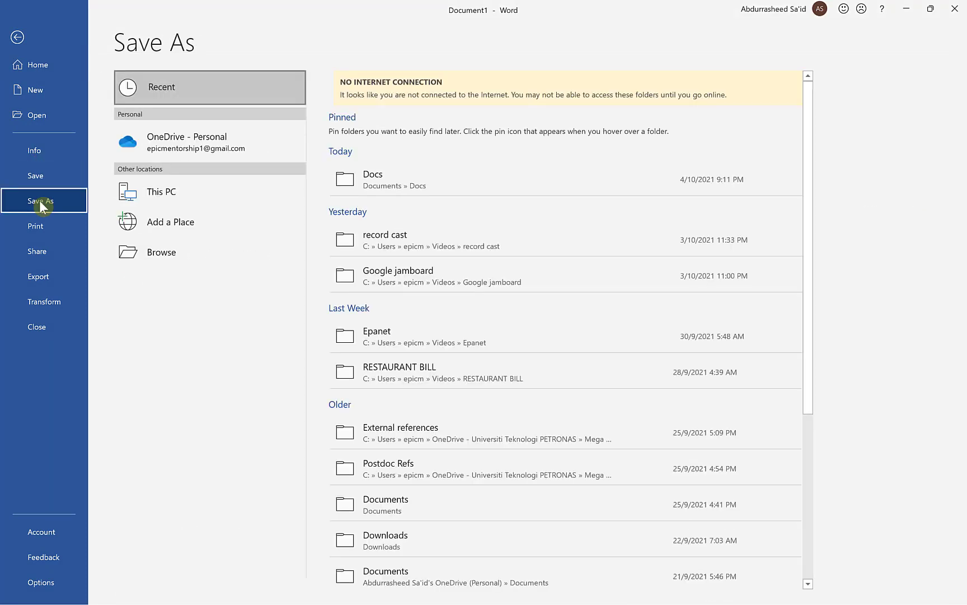
{"action": "left_click", "coordinate": [347, 185]}
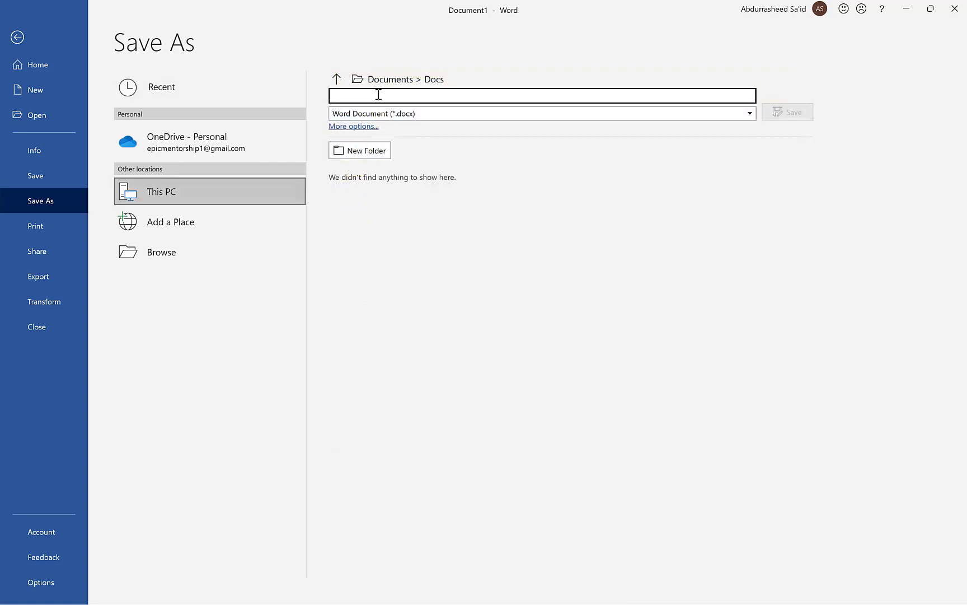
{"action": "type", "text": "Demo word"}
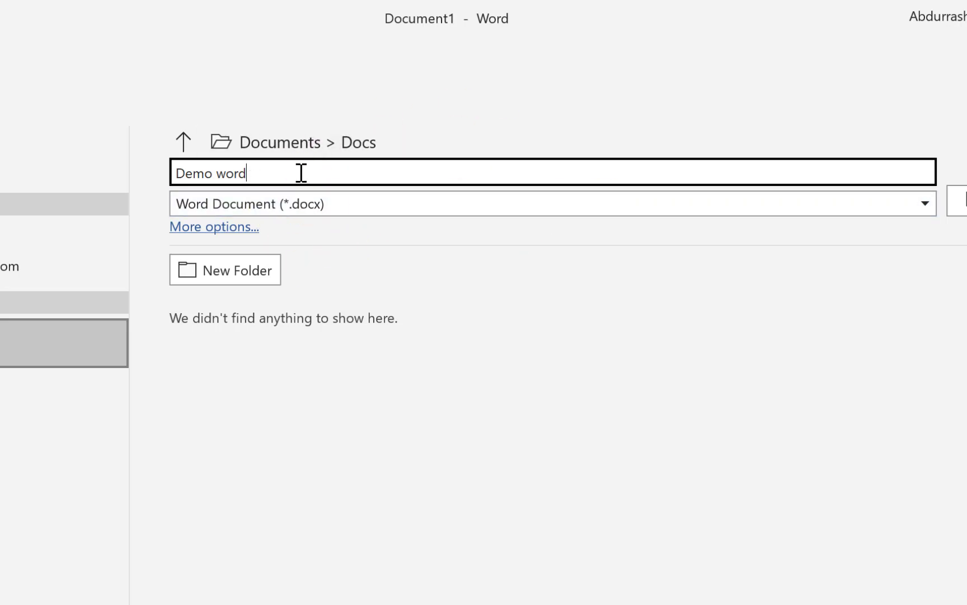
{"action": "left_click", "coordinate": [890, 176]}
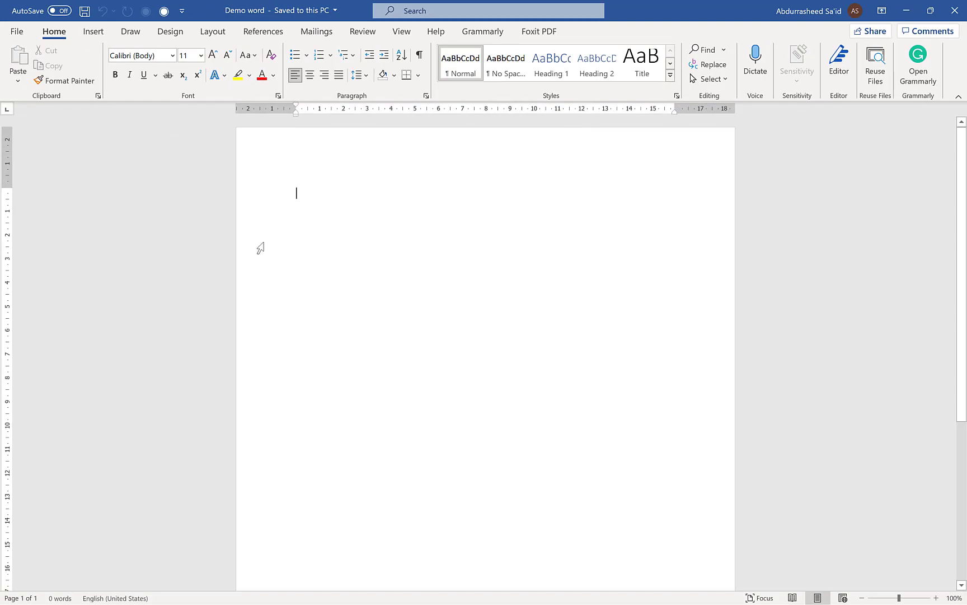
Check the document's save location and the files in its folder, and return to the blank page.
{"action": "left_click", "coordinate": [17, 31]}
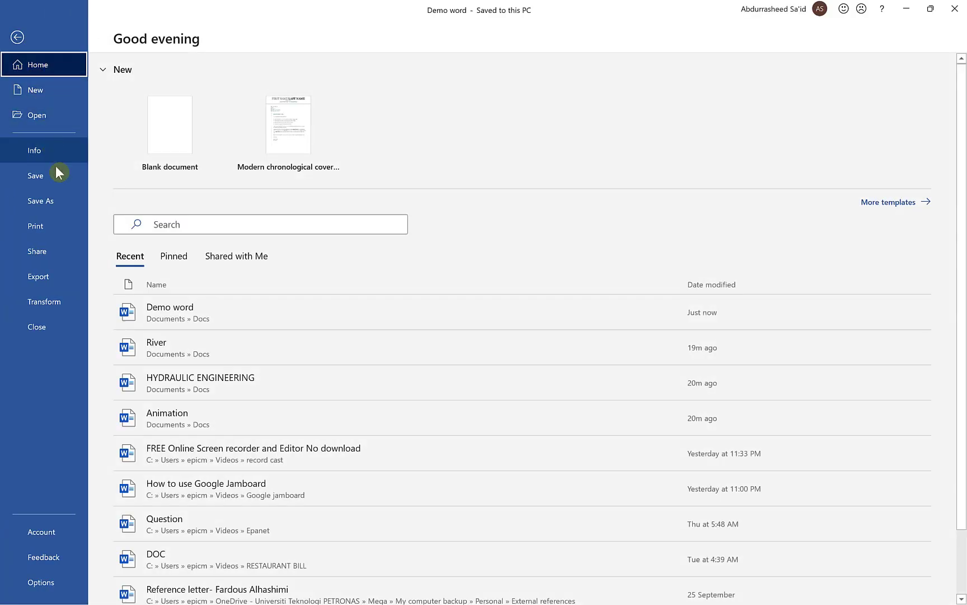
{"action": "left_click", "coordinate": [61, 202]}
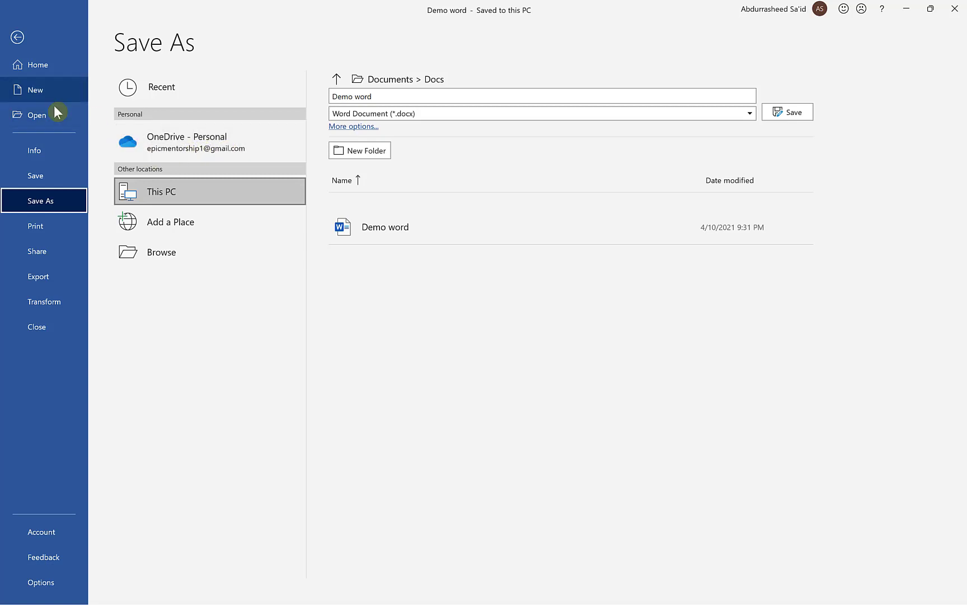
{"action": "left_click", "coordinate": [17, 37]}
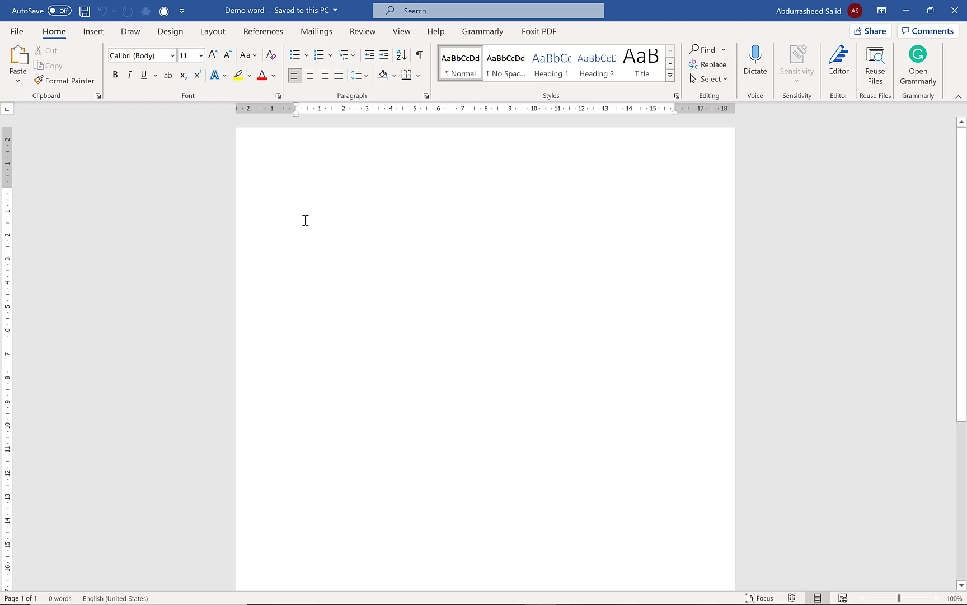
Paste the copied Hydraulic Engineering text into the blank document.
{"action": "right_click", "coordinate": [304, 220]}
{"action": "left_click", "coordinate": [341, 309]}
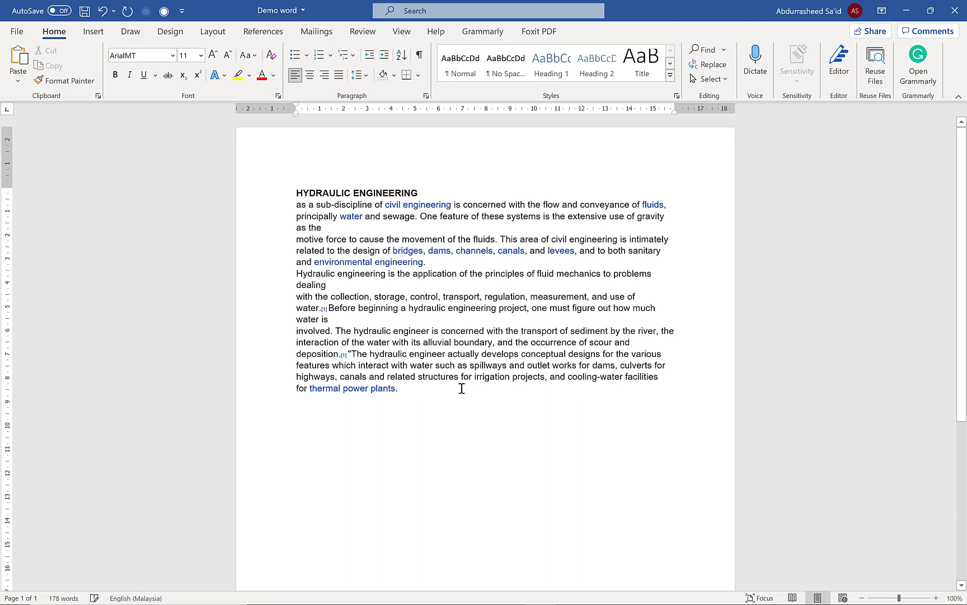
{"action": "left_click_drag", "start_coordinate": [448, 395], "coordinate": [302, 198]}
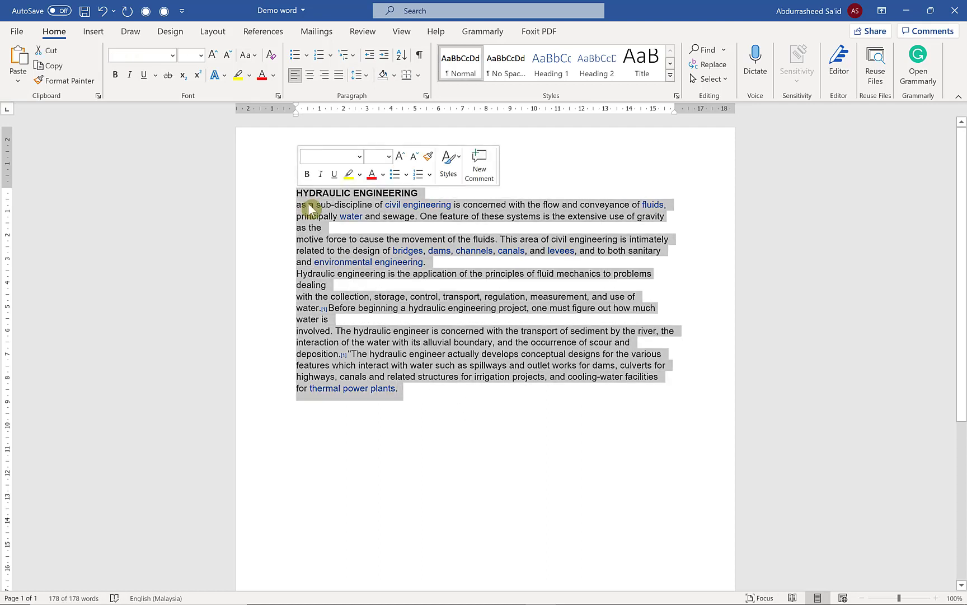
{"action": "left_click", "coordinate": [376, 340]}
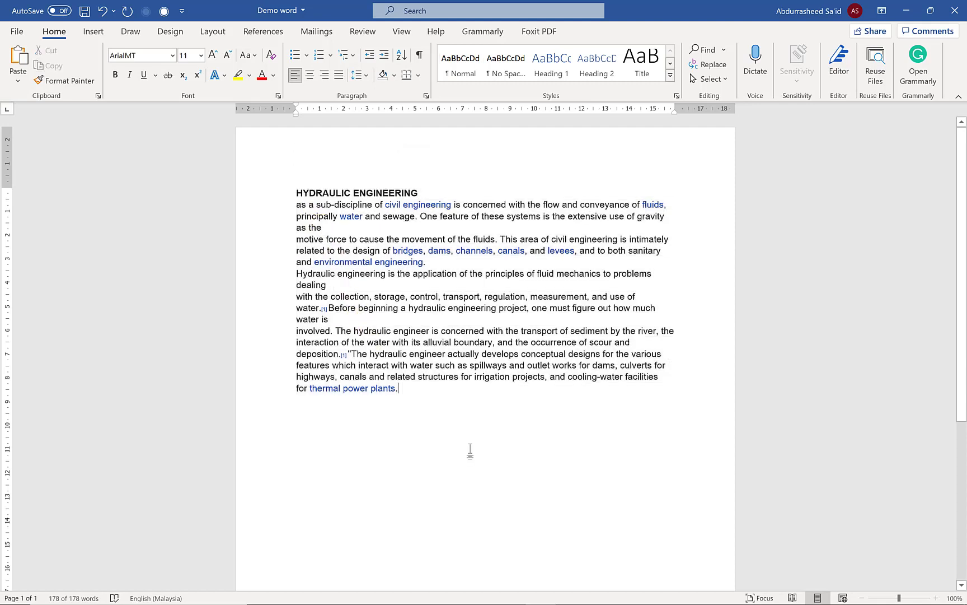
{"action": "left_click_drag", "start_coordinate": [452, 404], "coordinate": [317, 194]}
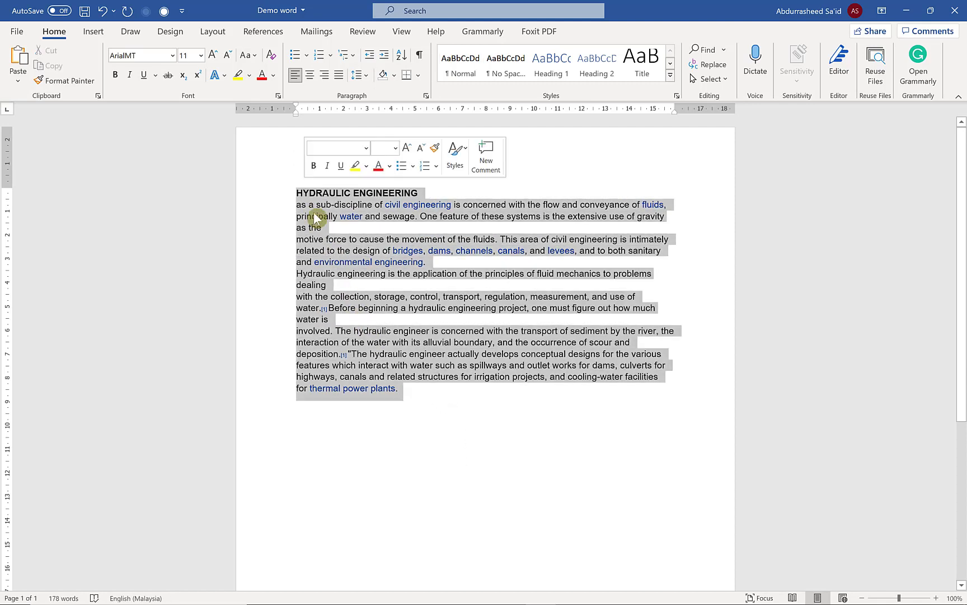
Insert a 6x6 table between the words "Before" and "beginning" in the second paragraph.
{"action": "left_click", "coordinate": [359, 309]}
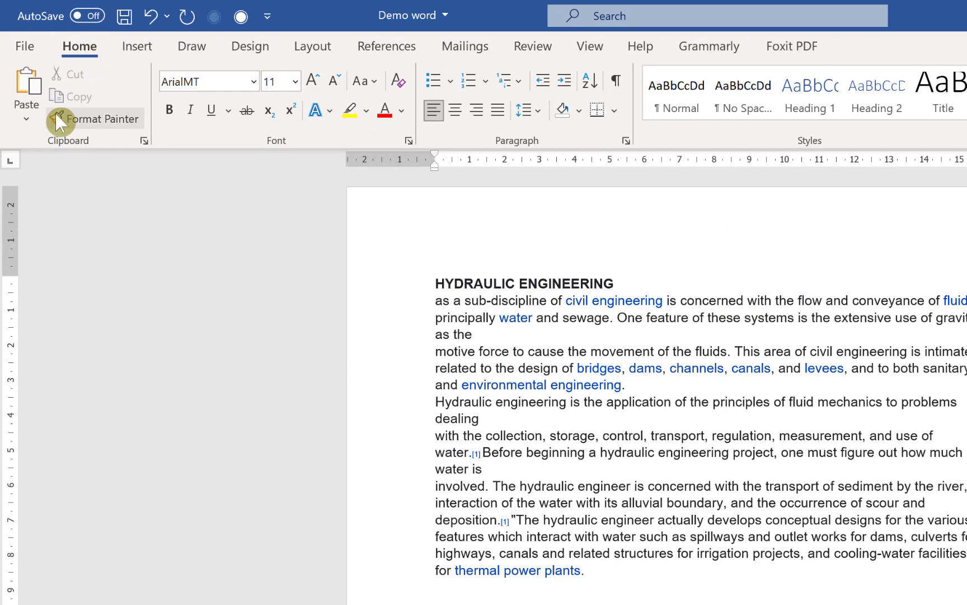
{"action": "left_click", "coordinate": [147, 49]}
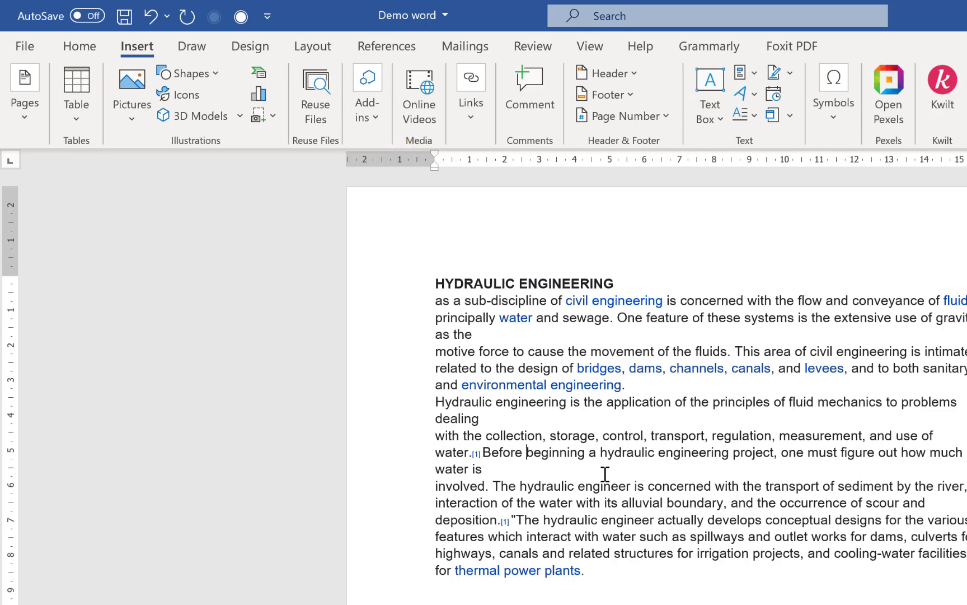
{"action": "left_click", "coordinate": [28, 138]}
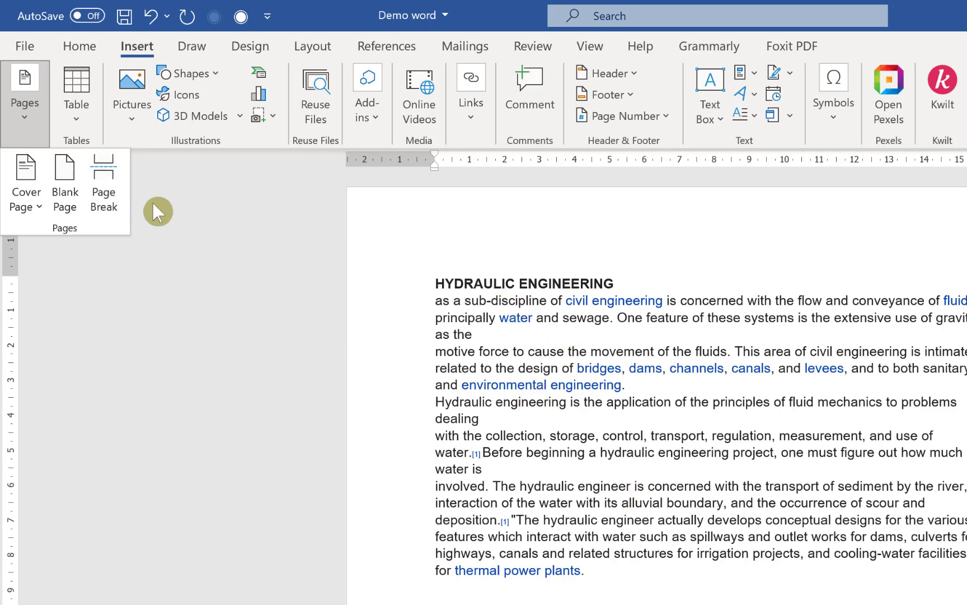
{"action": "left_click", "coordinate": [77, 115]}
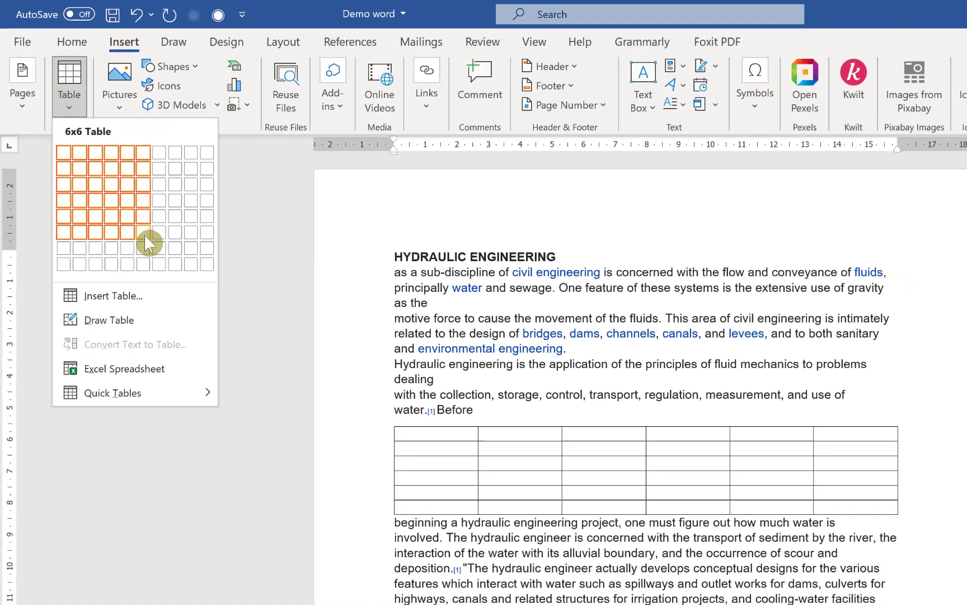
{"action": "left_click", "coordinate": [157, 255]}
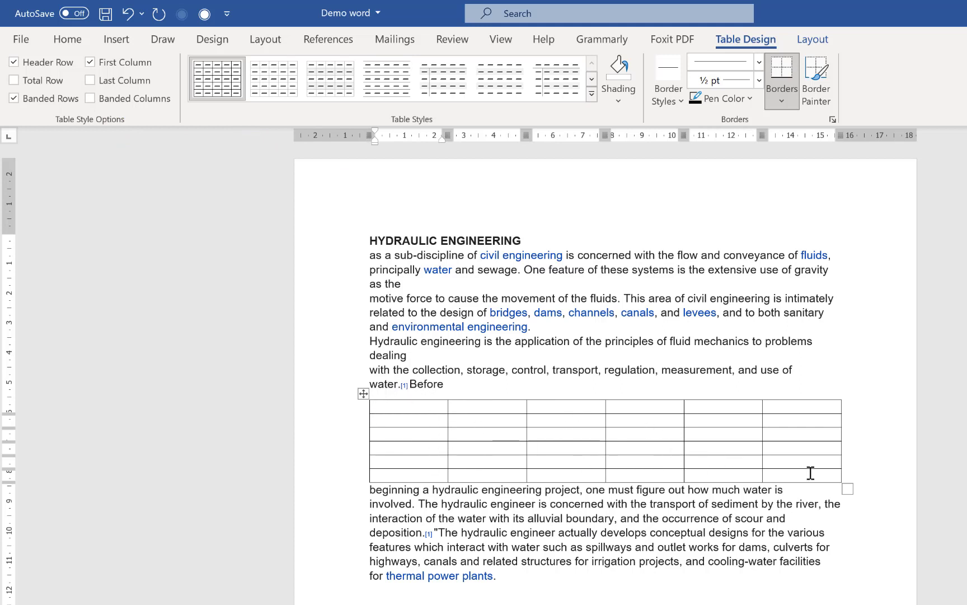
Apply the orange banded-row style from the second row of grid table styles to the whole table.
{"action": "left_click", "coordinate": [363, 394]}
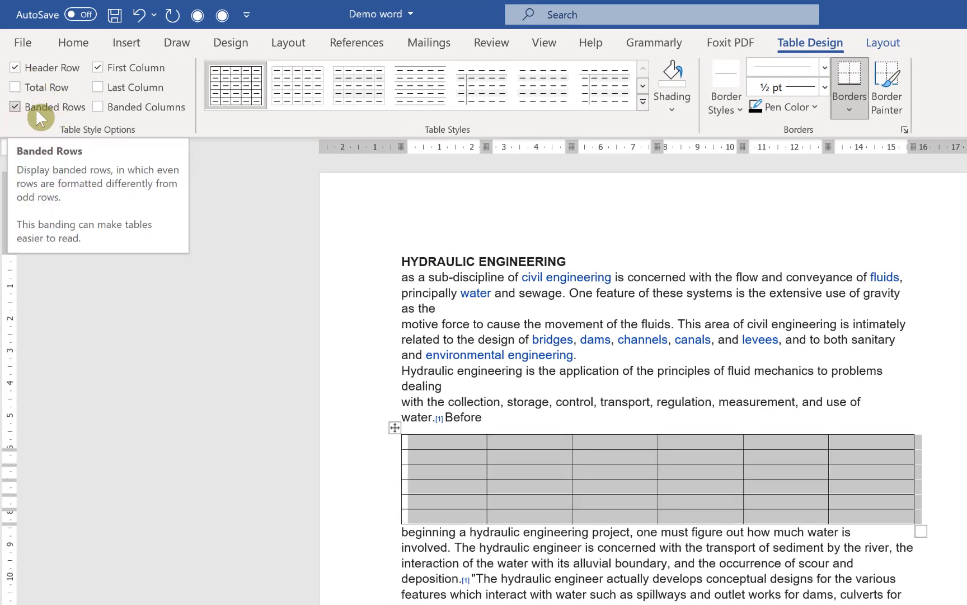
{"action": "left_click", "coordinate": [644, 103]}
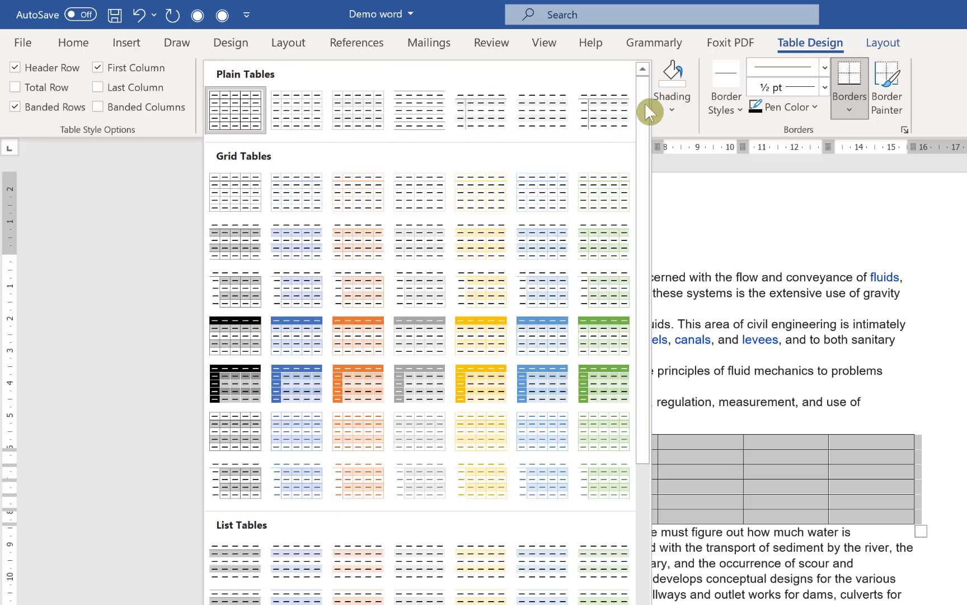
{"action": "left_click", "coordinate": [358, 244]}
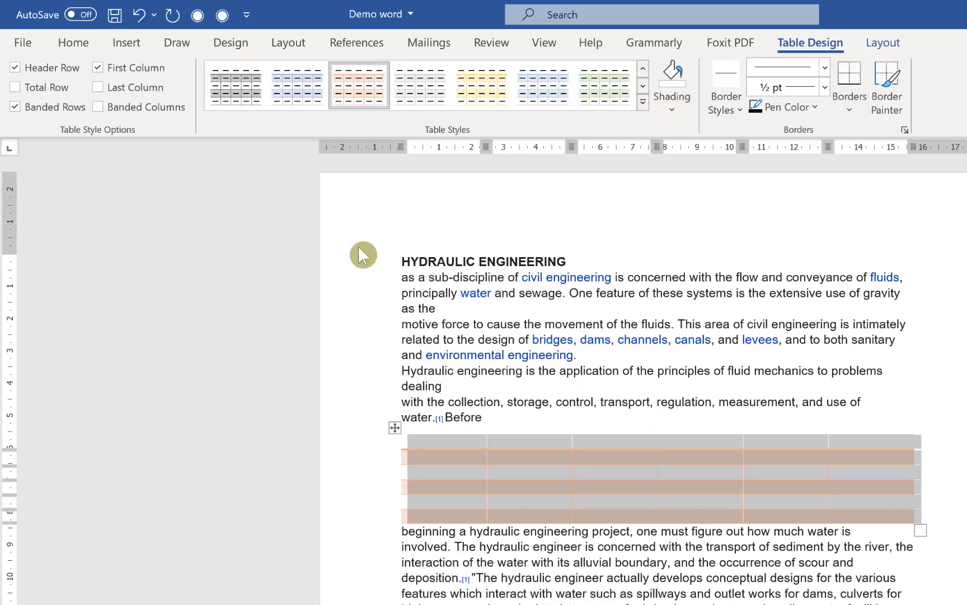
{"action": "left_click", "coordinate": [585, 573]}
Enter "Day" in the first header cell of the table and move to the next cell.
{"action": "left_click", "coordinate": [465, 446]}
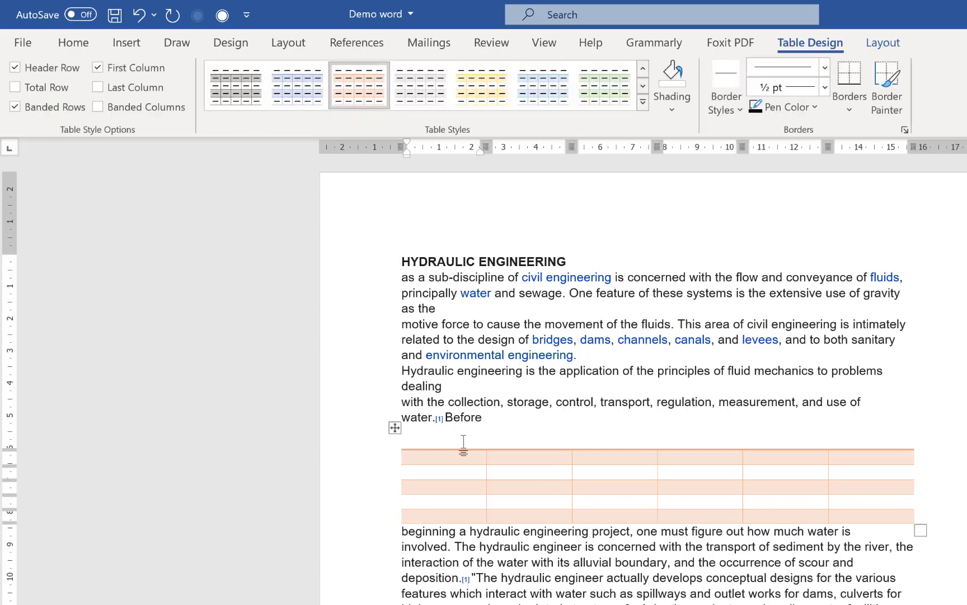
{"action": "type", "text": "day"}
{"action": "key", "text": "Tab"}
Examine the table's shading colours, border styles, pen colours, line weights, line styles and border placement options.
{"action": "left_click", "coordinate": [677, 112]}
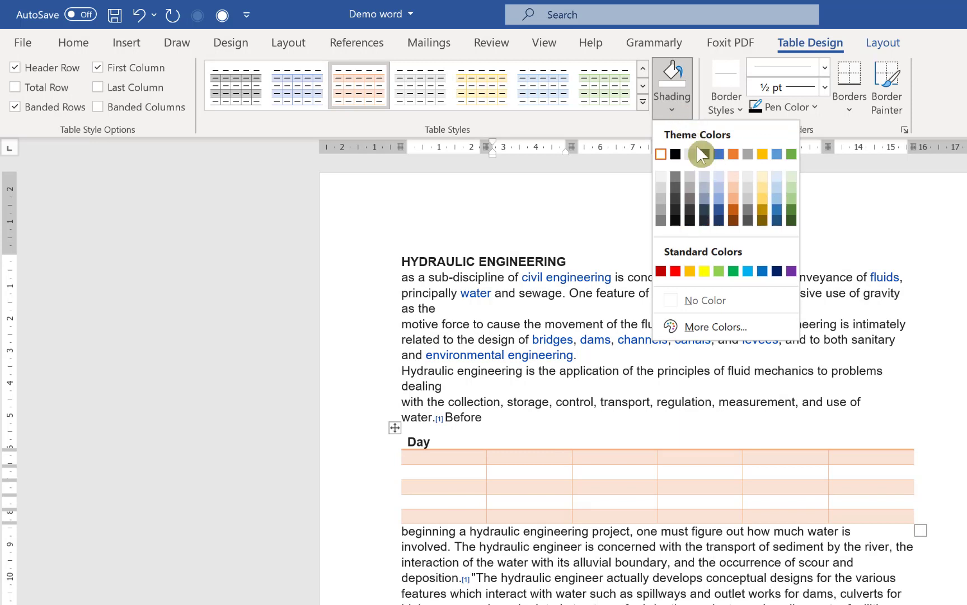
{"action": "left_click", "coordinate": [708, 103]}
{"action": "left_click", "coordinate": [739, 110]}
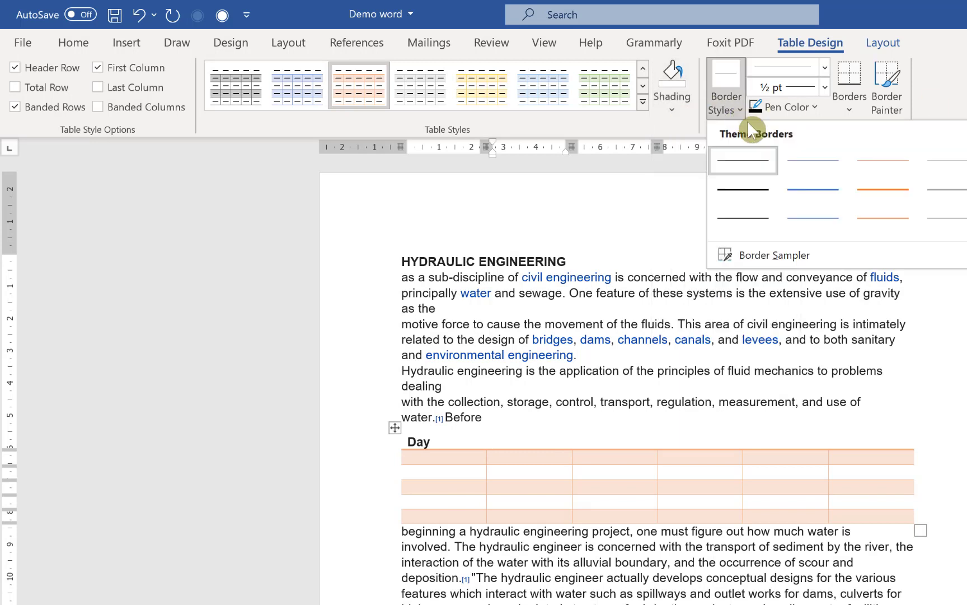
{"action": "left_click", "coordinate": [817, 106]}
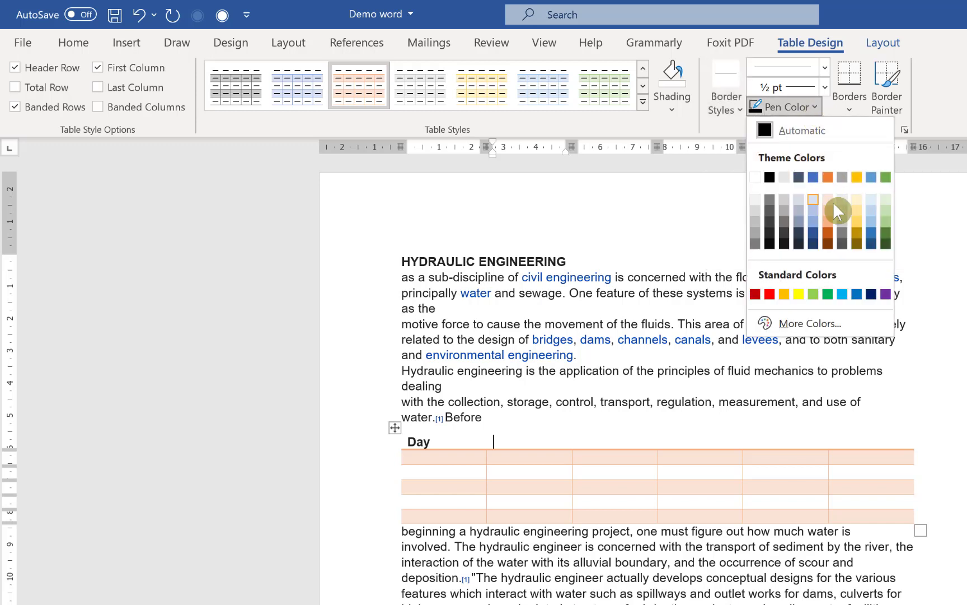
{"action": "left_click", "coordinate": [827, 86]}
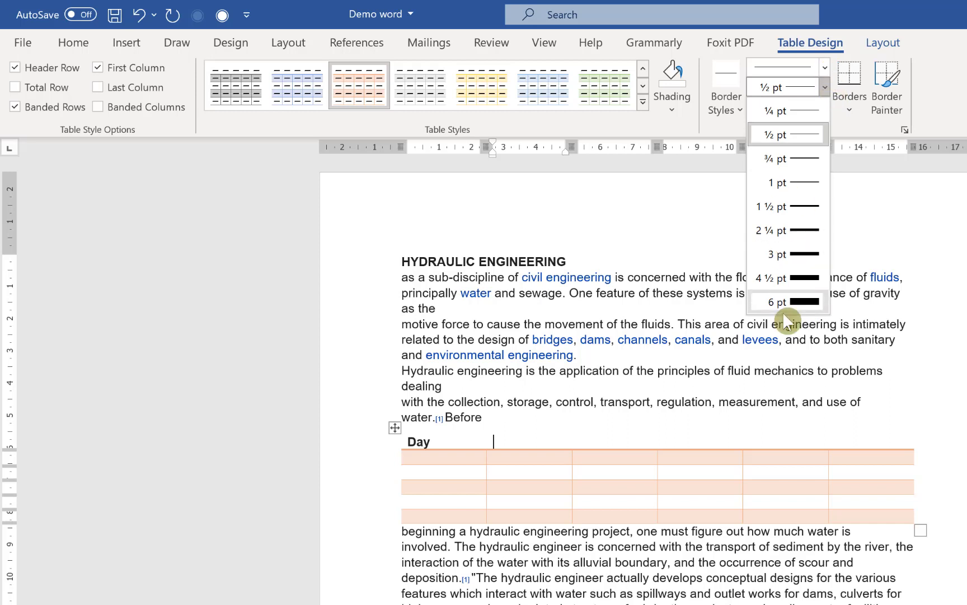
{"action": "left_click", "coordinate": [824, 66]}
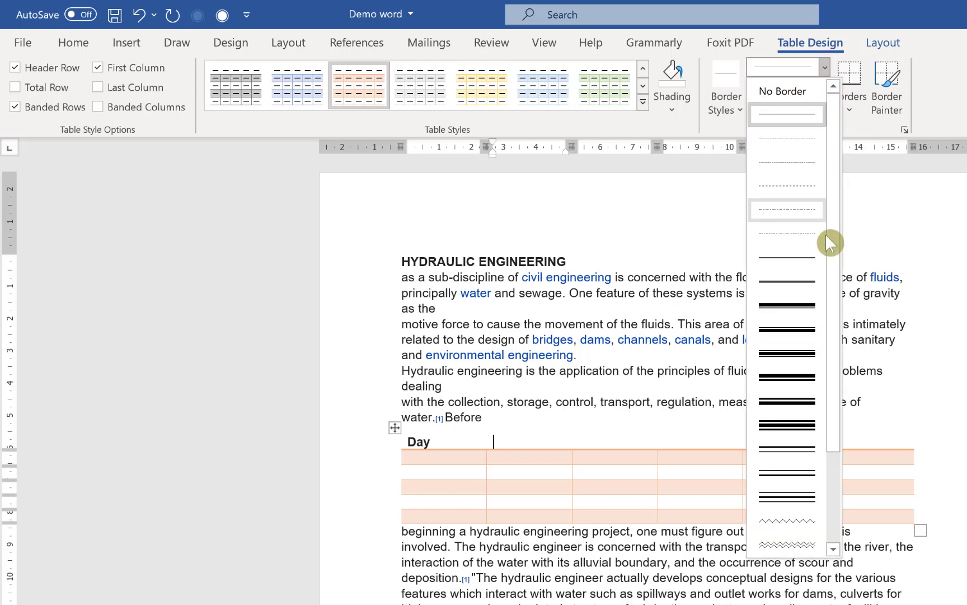
{"action": "left_click", "coordinate": [853, 119]}
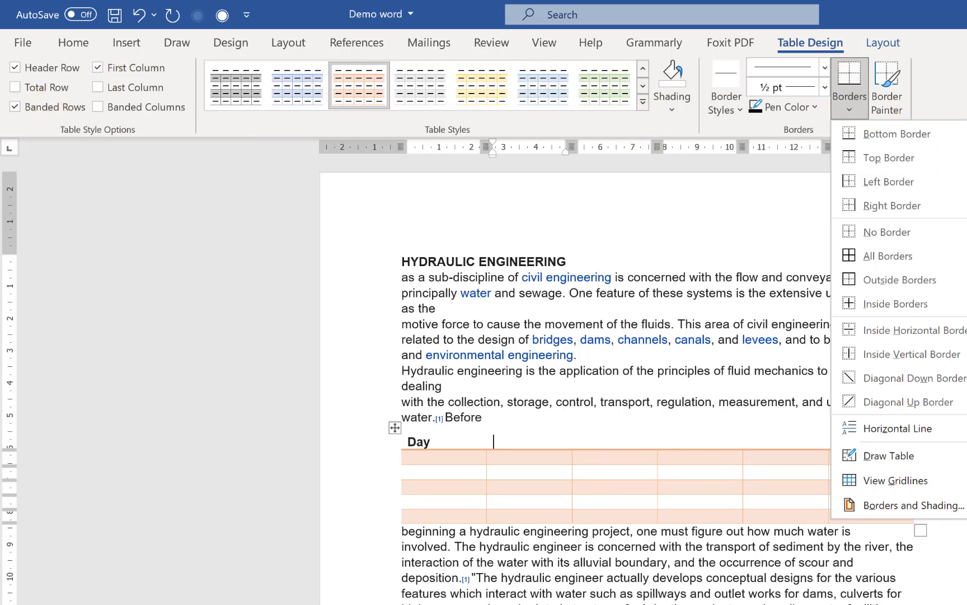
{"action": "left_click", "coordinate": [810, 66]}
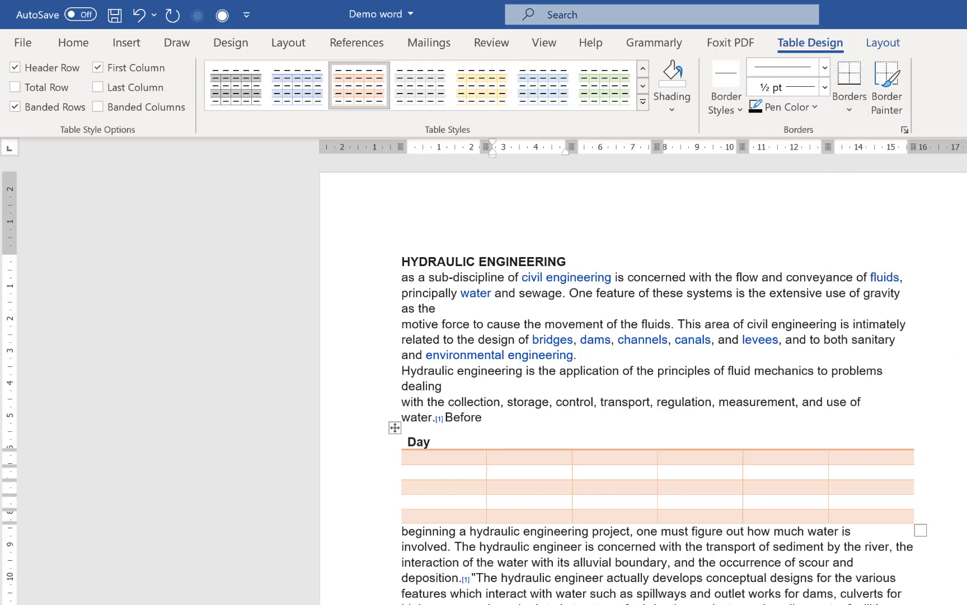
{"action": "left_click", "coordinate": [636, 600]}
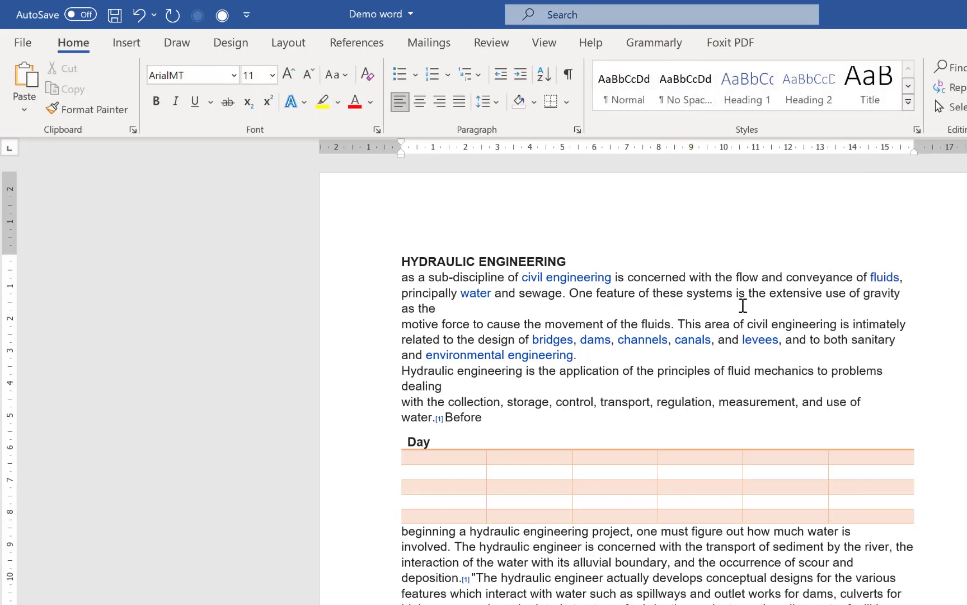
{"action": "left_click", "coordinate": [128, 42]}
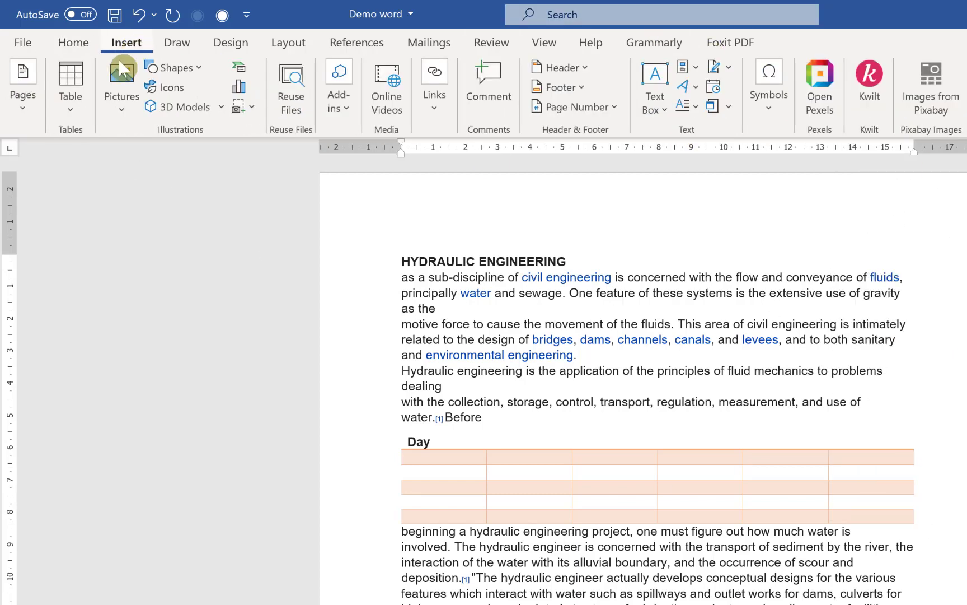
Make the passage from "dealing" to "Before" above the table bold, italic and underlined.
{"action": "left_click", "coordinate": [74, 43]}
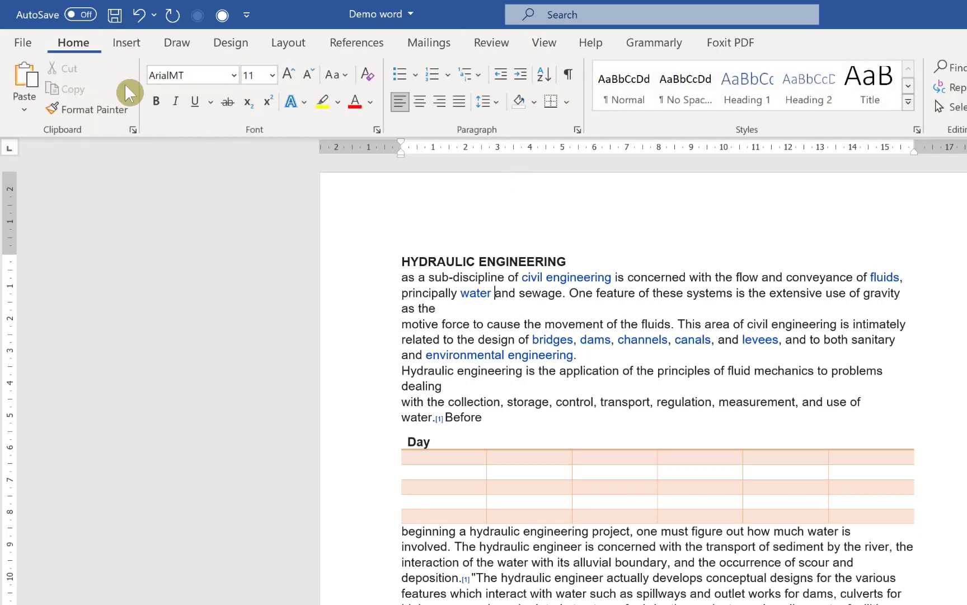
{"action": "left_click", "coordinate": [382, 252]}
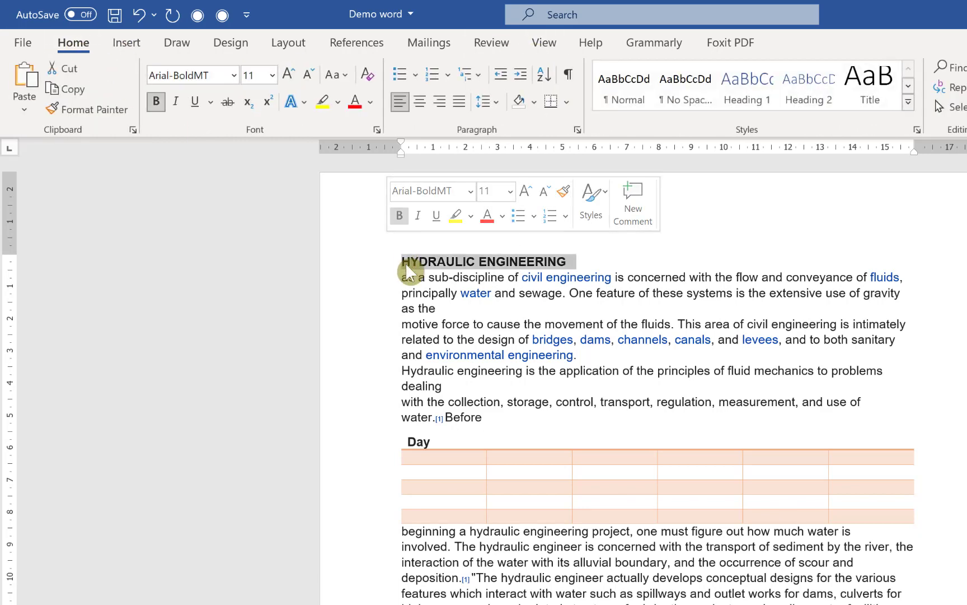
{"action": "left_click", "coordinate": [410, 274]}
{"action": "left_click_drag", "start_coordinate": [382, 259], "coordinate": [557, 404]}
{"action": "left_click", "coordinate": [503, 354]}
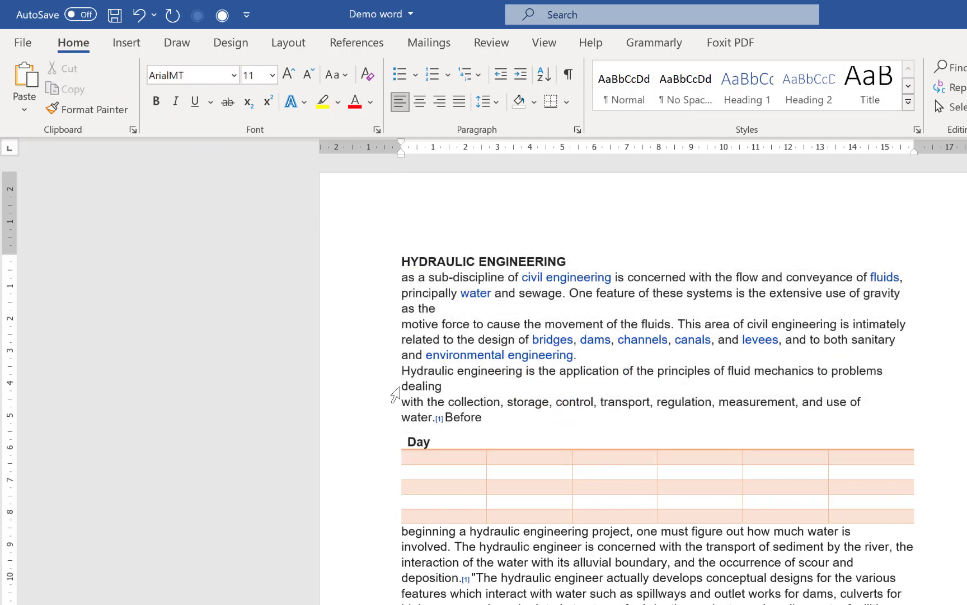
{"action": "left_click_drag", "start_coordinate": [394, 391], "coordinate": [485, 431]}
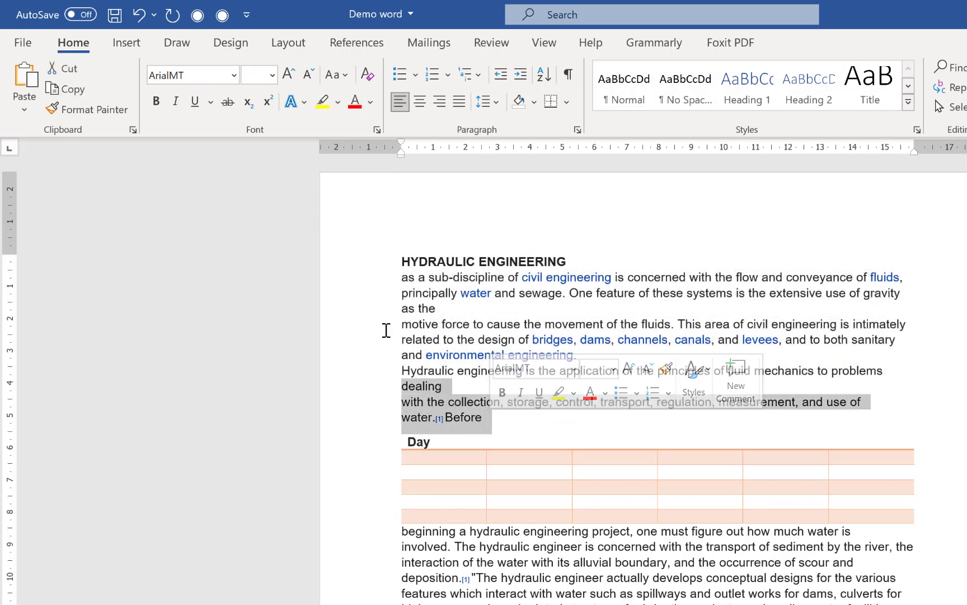
{"action": "left_click", "coordinate": [155, 108]}
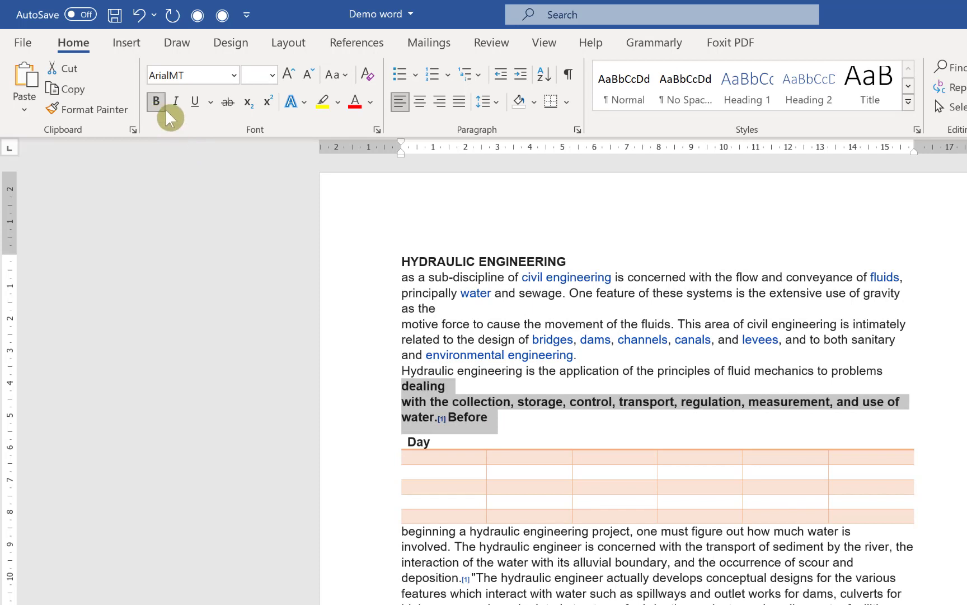
{"action": "left_click", "coordinate": [178, 102]}
{"action": "left_click", "coordinate": [196, 101]}
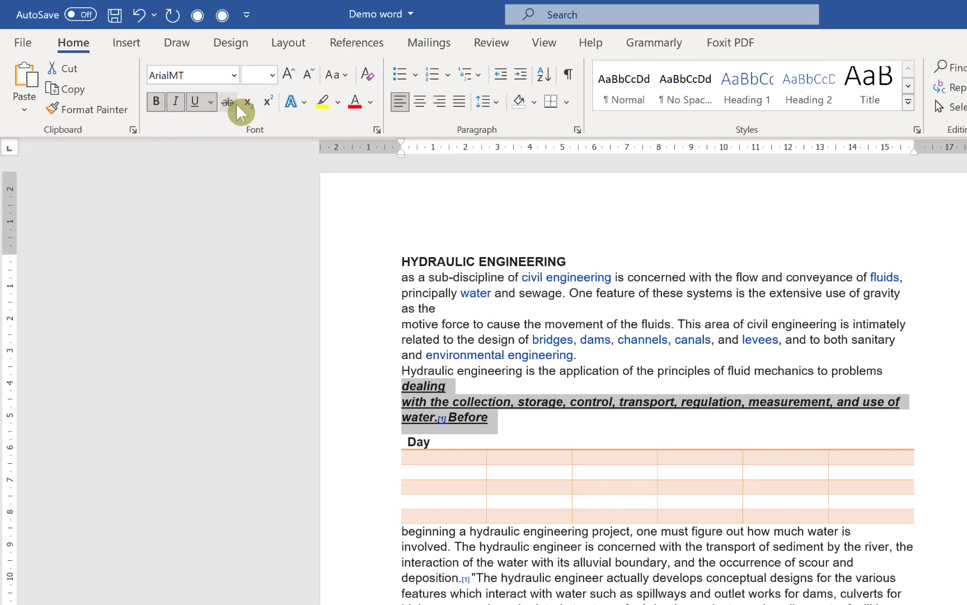
Highlight the passage from "dealing" to "Before" in yellow and re-highlight it in bright green.
{"action": "left_click", "coordinate": [323, 104]}
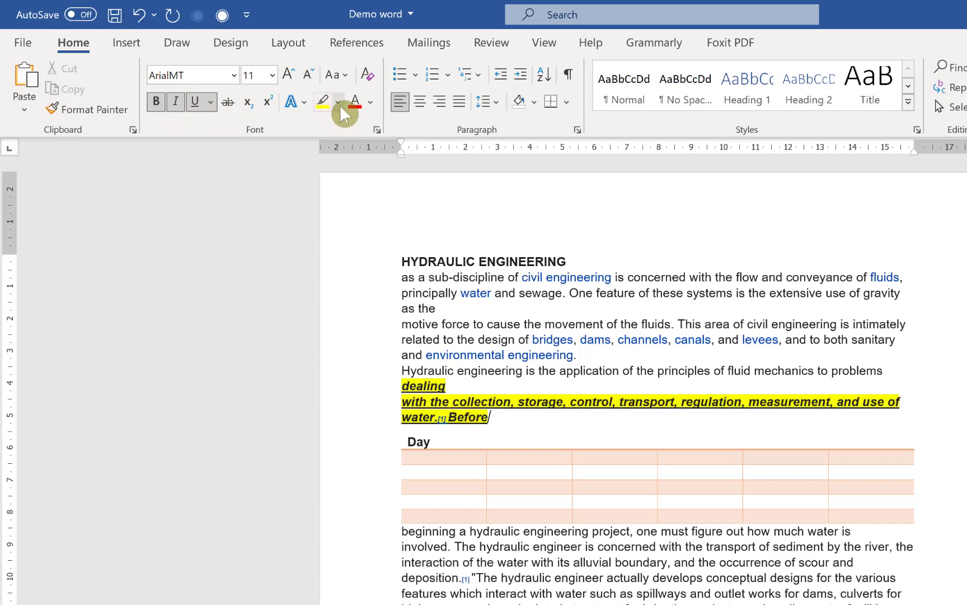
{"action": "left_click", "coordinate": [339, 106]}
{"action": "left_click", "coordinate": [352, 125]}
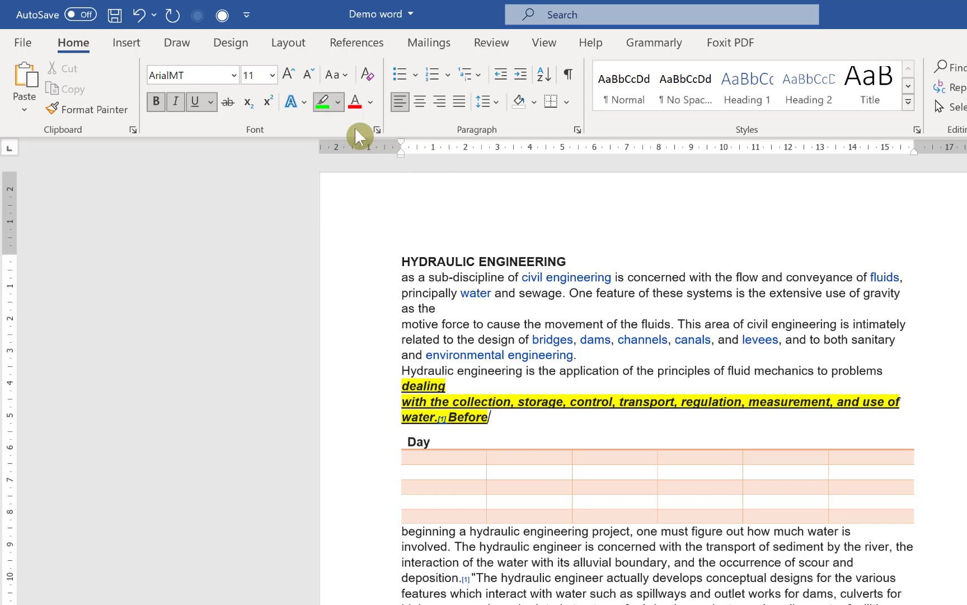
{"action": "mouse_move", "coordinate": [492, 418]}
{"action": "left_mouse_down"}
{"action": "mouse_move", "coordinate": [374, 372]}
{"action": "mouse_move", "coordinate": [402, 399]}
{"action": "mouse_move", "coordinate": [401, 386]}
{"action": "left_mouse_up"}
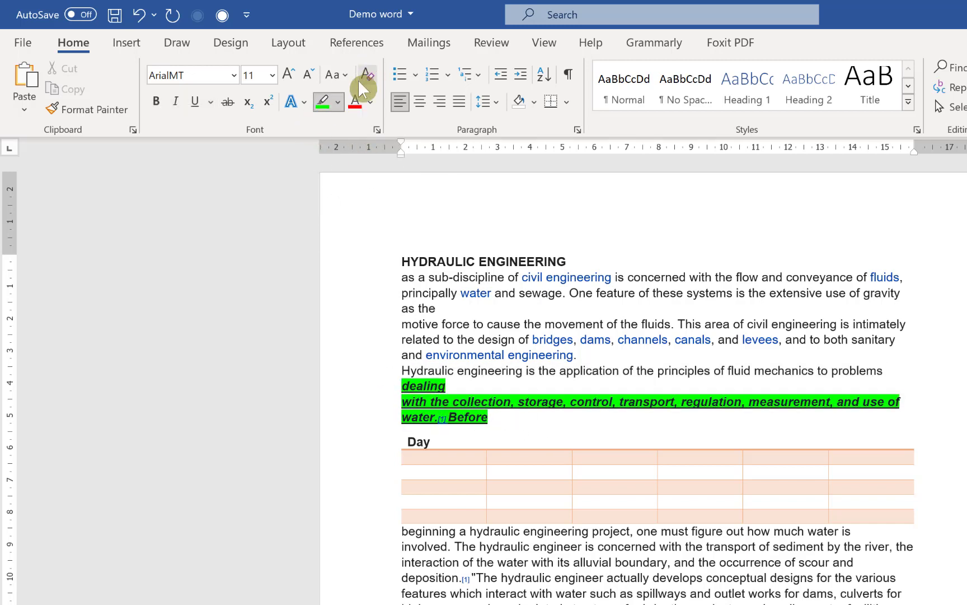
{"action": "left_click", "coordinate": [338, 103]}
{"action": "left_click", "coordinate": [350, 127]}
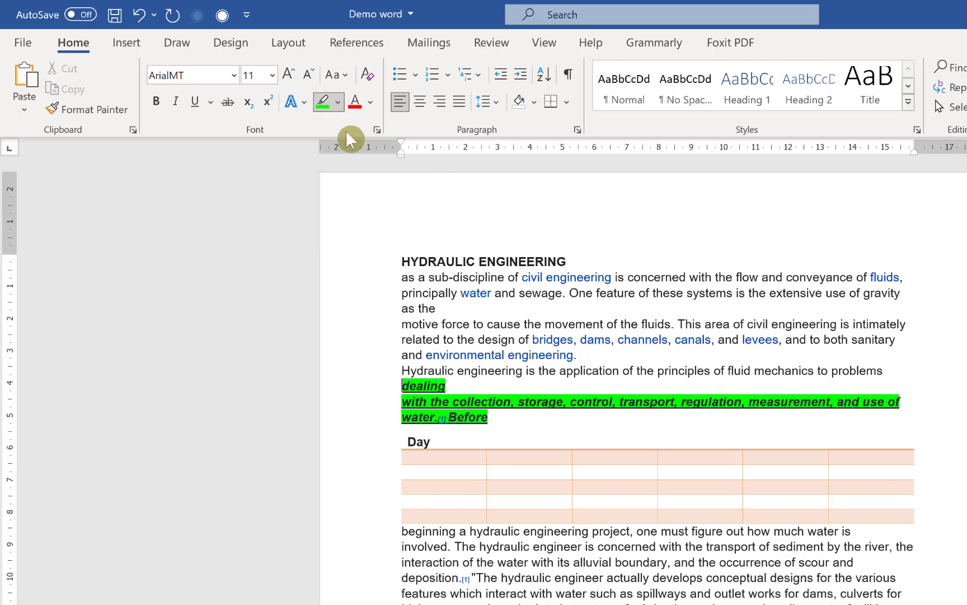
Set the font colour of the green-highlighted passage above the table to dark red.
{"action": "left_click", "coordinate": [370, 102]}
{"action": "triple_click", "coordinate": [395, 393]}
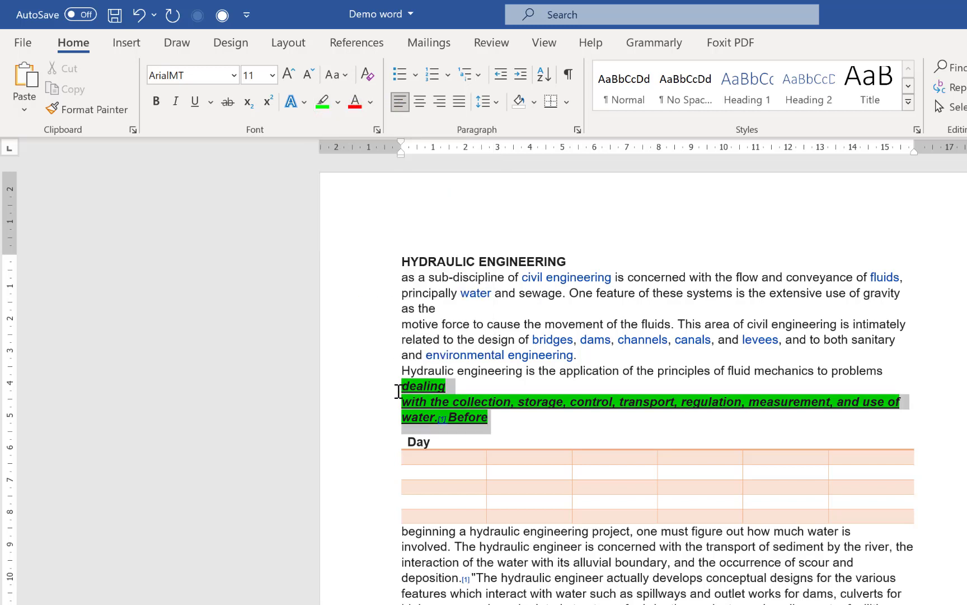
{"action": "left_click", "coordinate": [370, 102]}
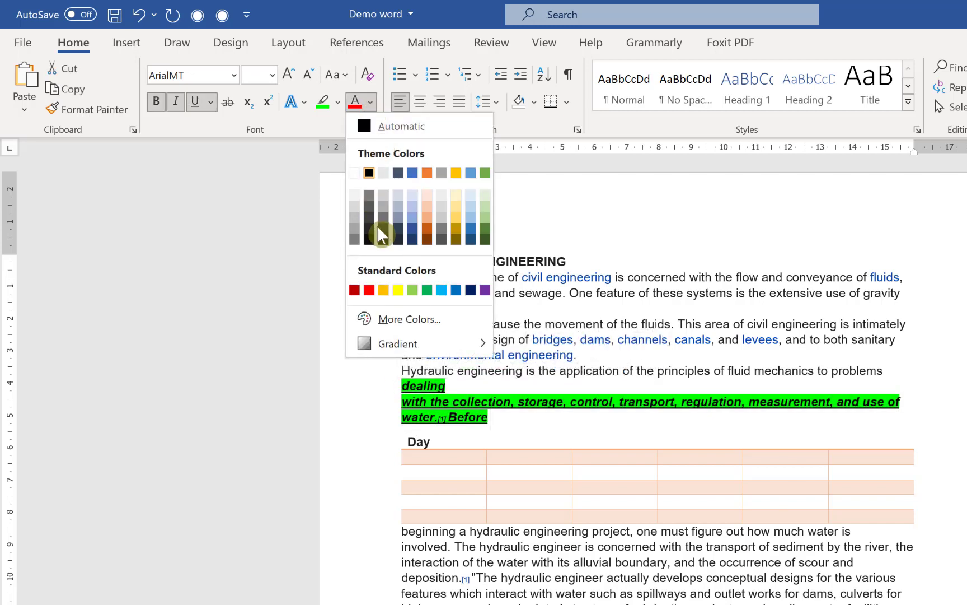
{"action": "left_click", "coordinate": [356, 288]}
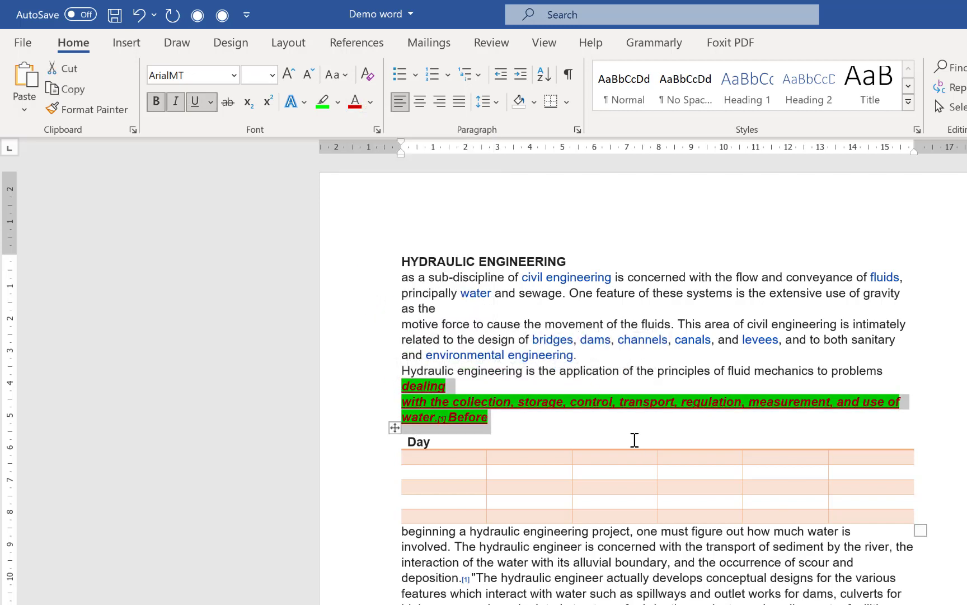
{"action": "left_click", "coordinate": [525, 416]}
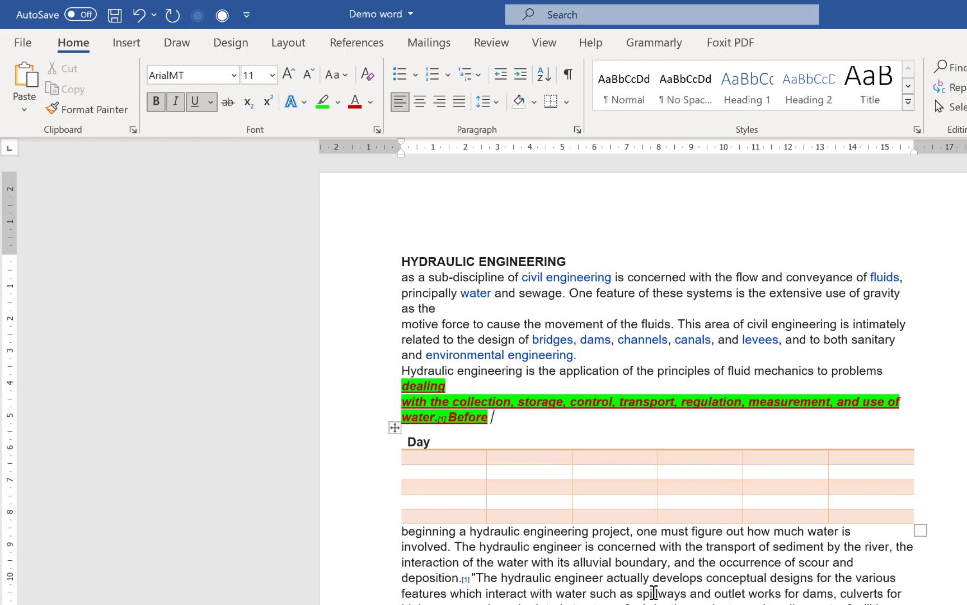
Try centred, right and justified alignment on the body text and table, and return them to left alignment.
{"action": "left_click_drag", "start_coordinate": [654, 592], "coordinate": [393, 277]}
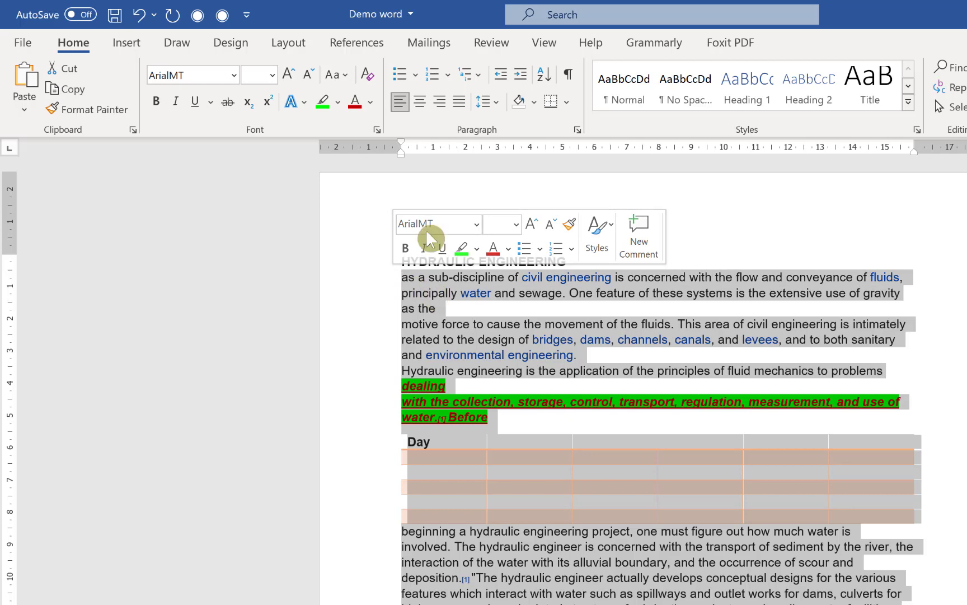
{"action": "left_click", "coordinate": [403, 105]}
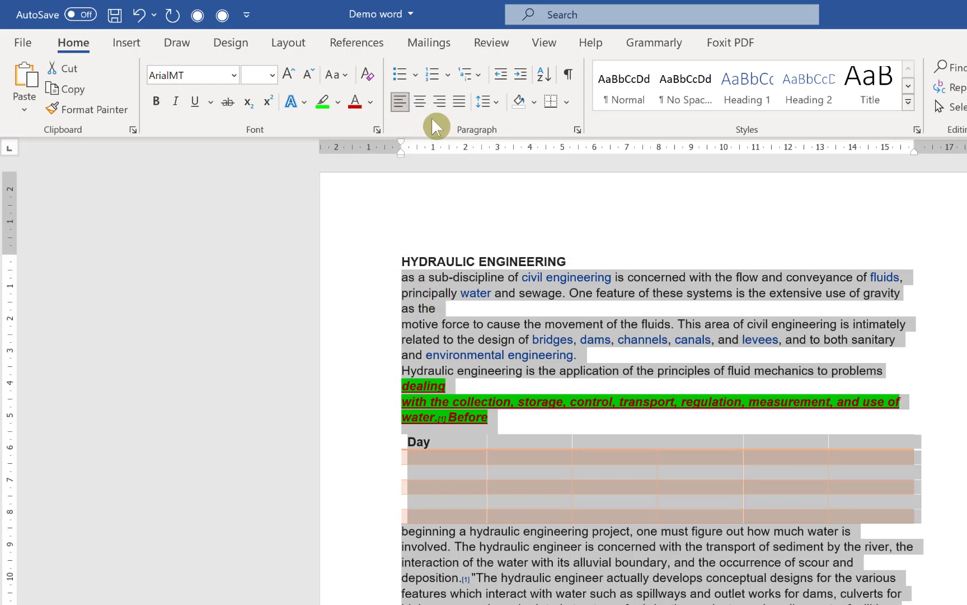
{"action": "left_click", "coordinate": [418, 106]}
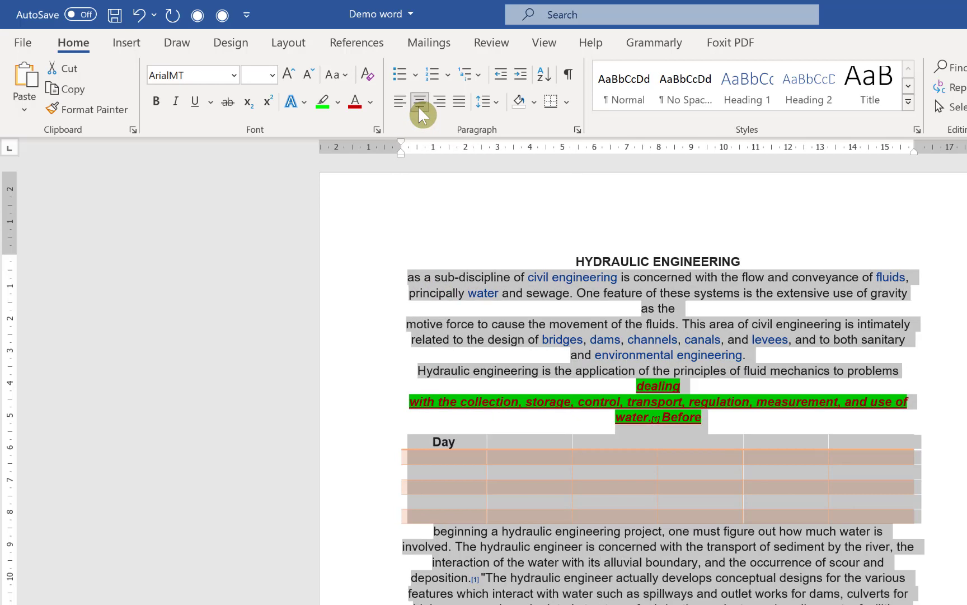
{"action": "left_click", "coordinate": [443, 101]}
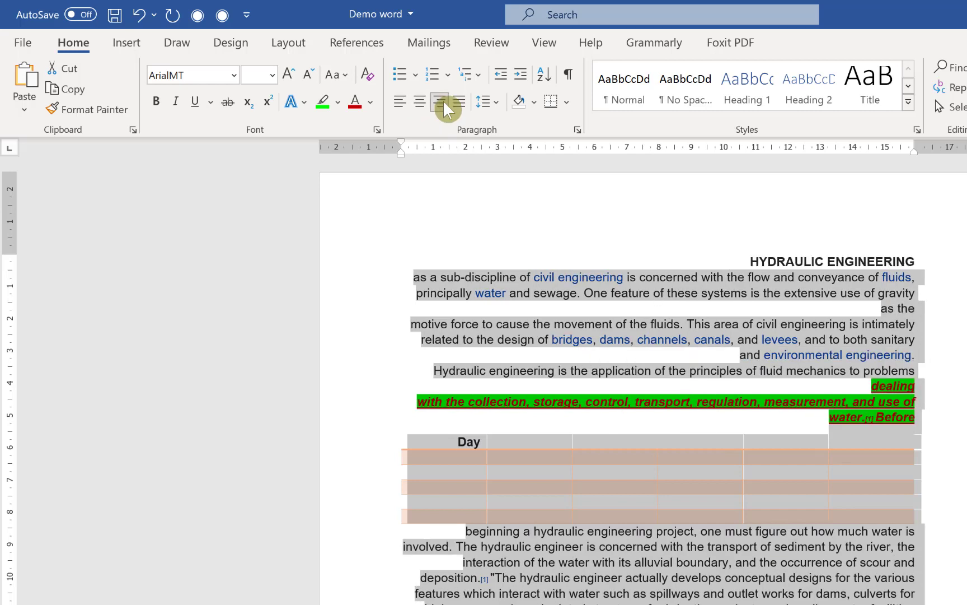
{"action": "left_click", "coordinate": [464, 103]}
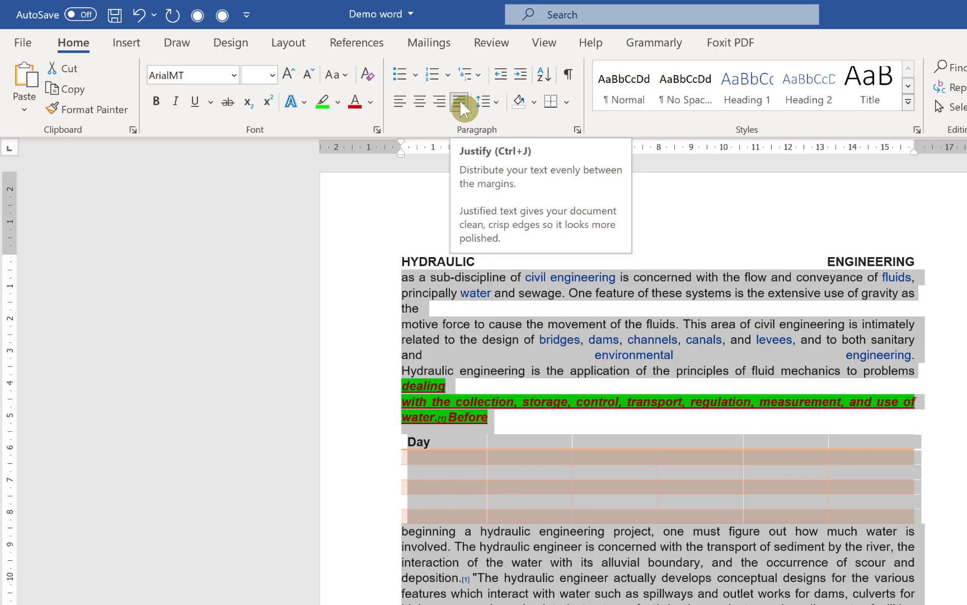
{"action": "left_click", "coordinate": [401, 102]}
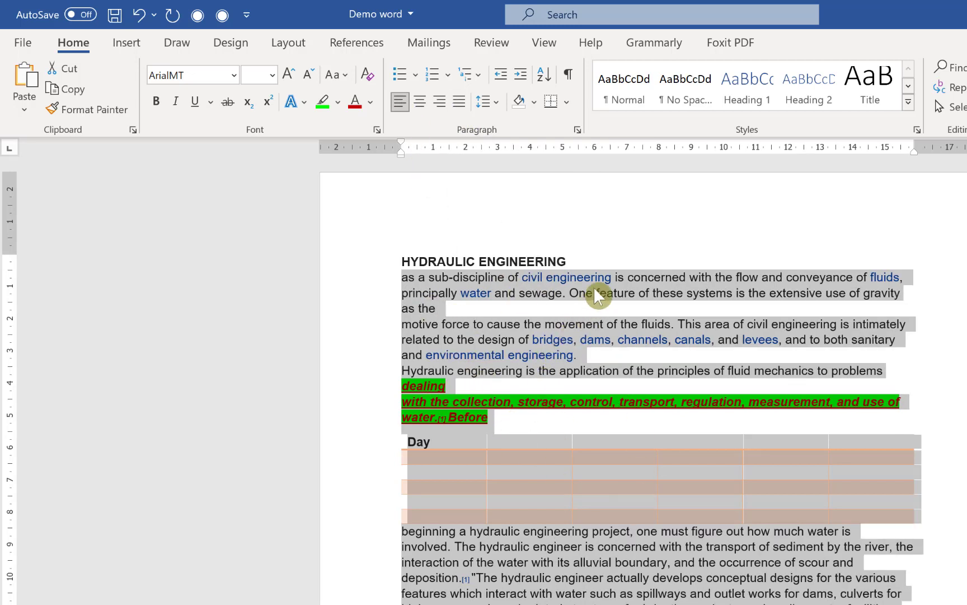
Add a blank line below the HYDRAULIC ENGINEERING heading and set the line spacing of everything below it to 1.15.
{"action": "left_click", "coordinate": [588, 268]}
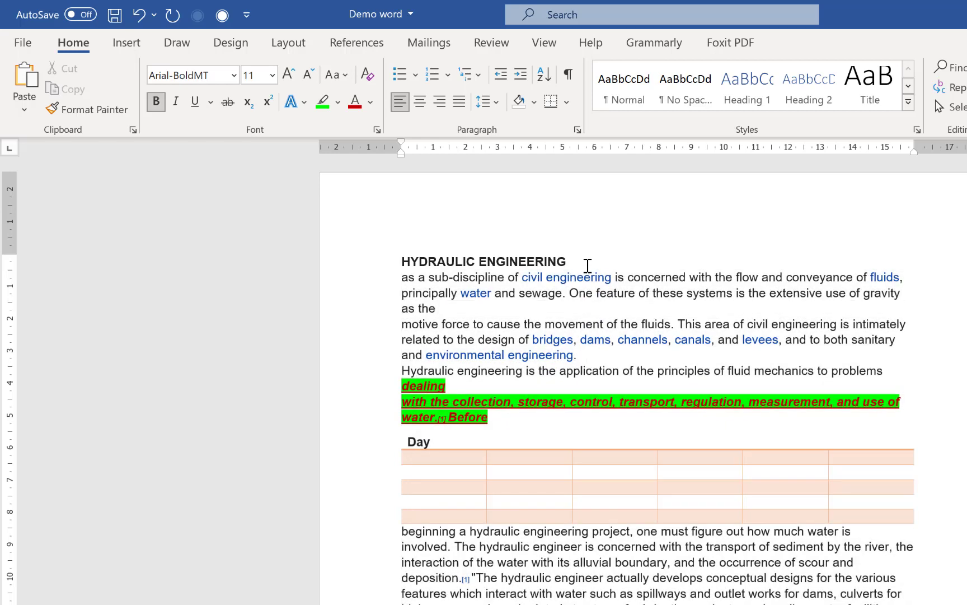
{"action": "key", "text": "Return"}
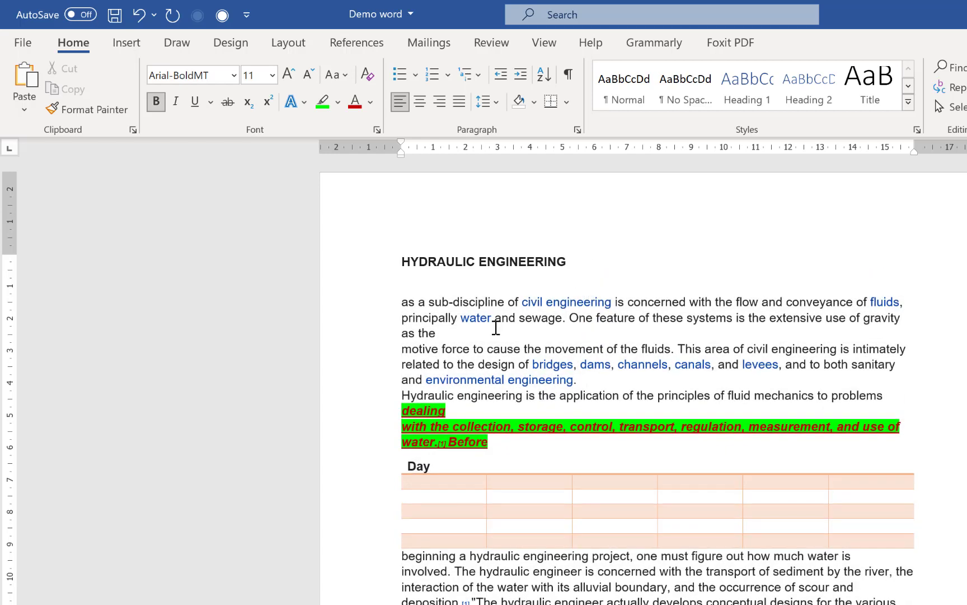
{"action": "key", "text": "ctrl+shift+End"}
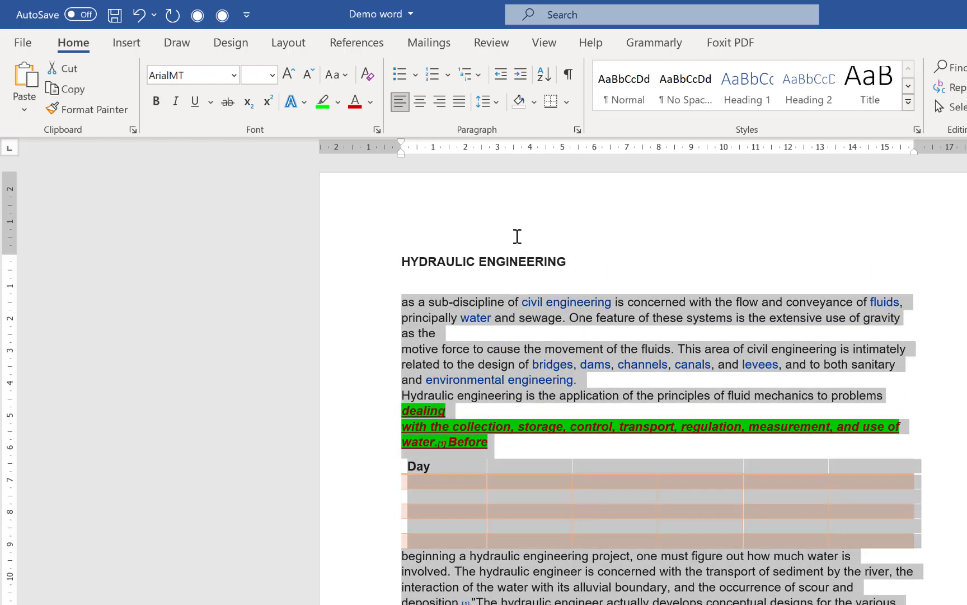
{"action": "left_click", "coordinate": [497, 103]}
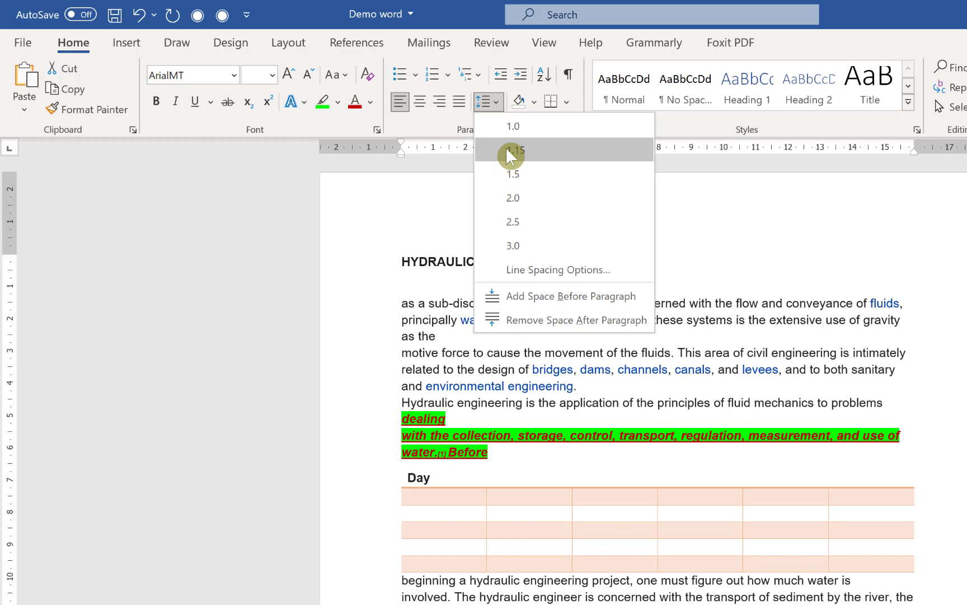
{"action": "left_click", "coordinate": [505, 150]}
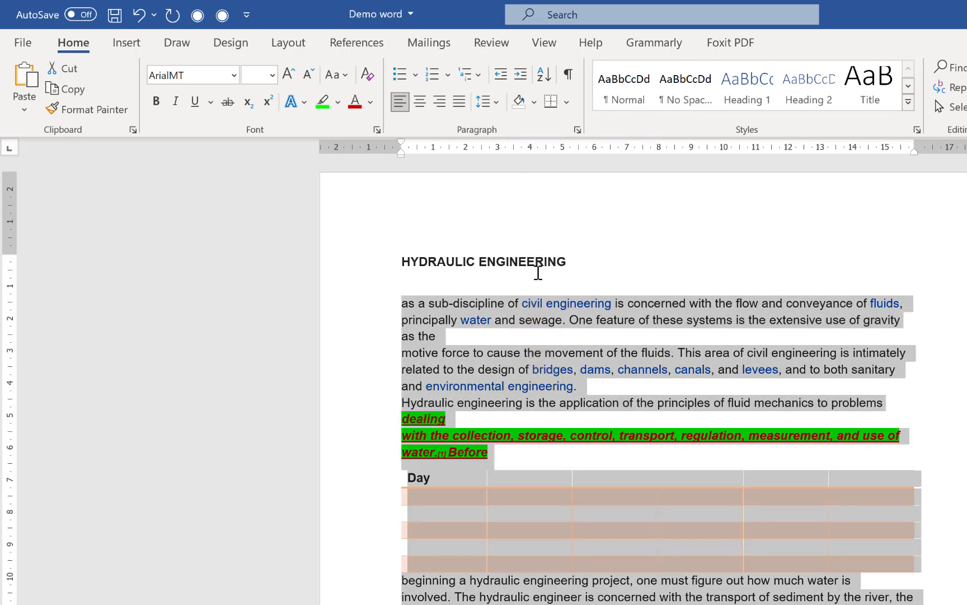
Look over the available shading colours and border types for the selected body text and table.
{"action": "left_click", "coordinate": [532, 106]}
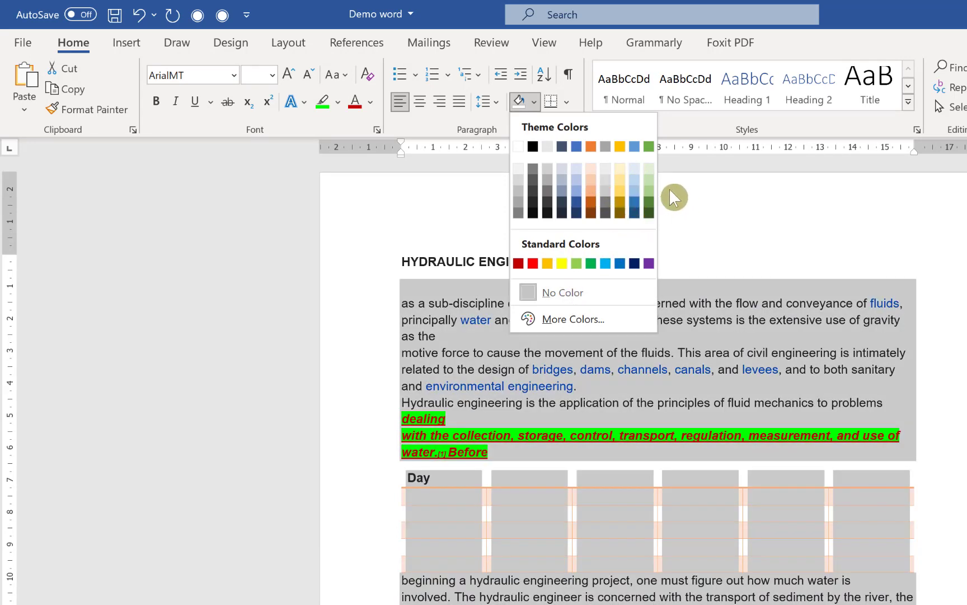
{"action": "left_click", "coordinate": [684, 200]}
{"action": "left_click", "coordinate": [566, 102]}
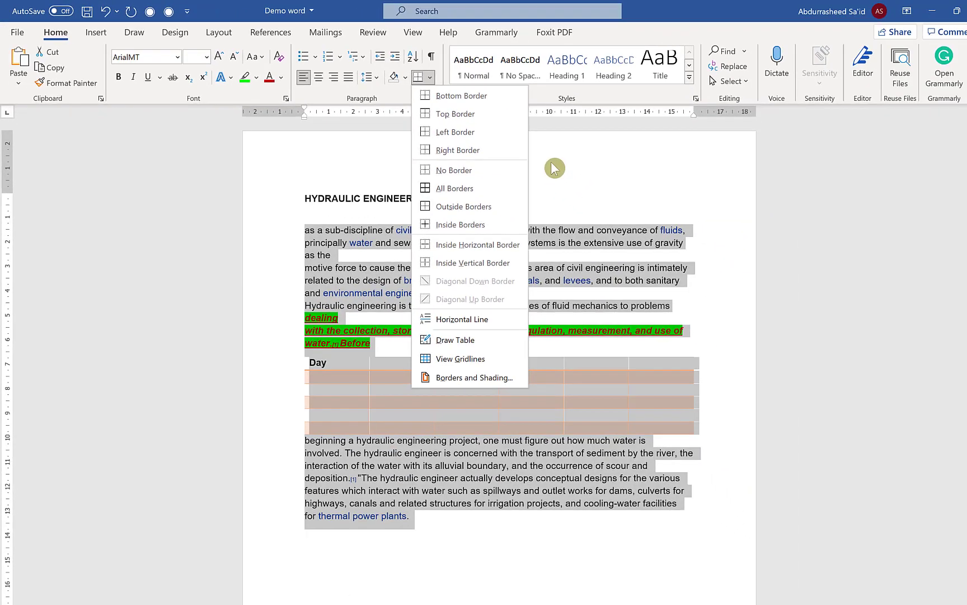
{"action": "key", "text": "Escape"}
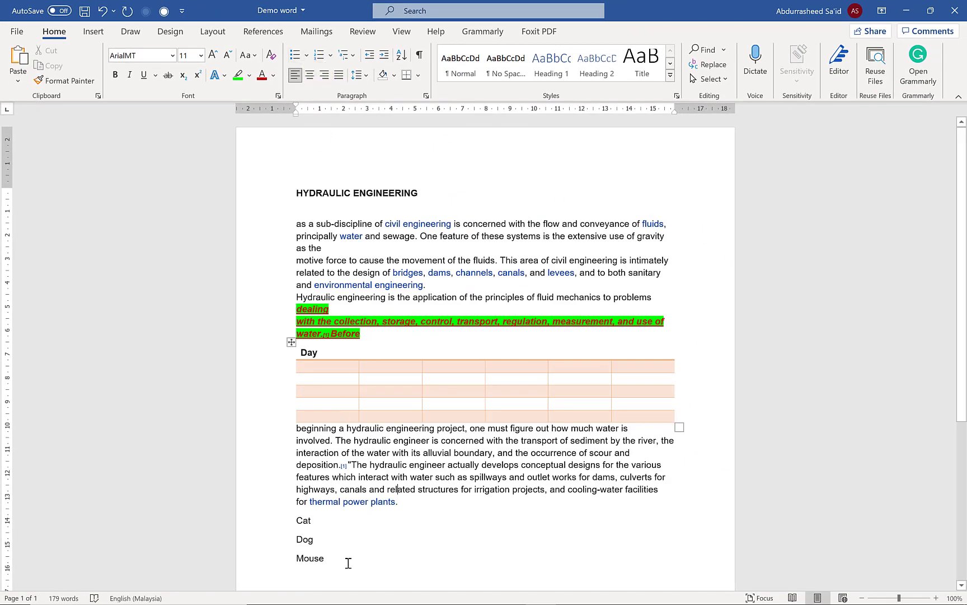
Browse the bullet, numbering and multilevel list formats for the Cat, Dog and Mouse lines.
{"action": "left_click_drag", "start_coordinate": [348, 563], "coordinate": [292, 522]}
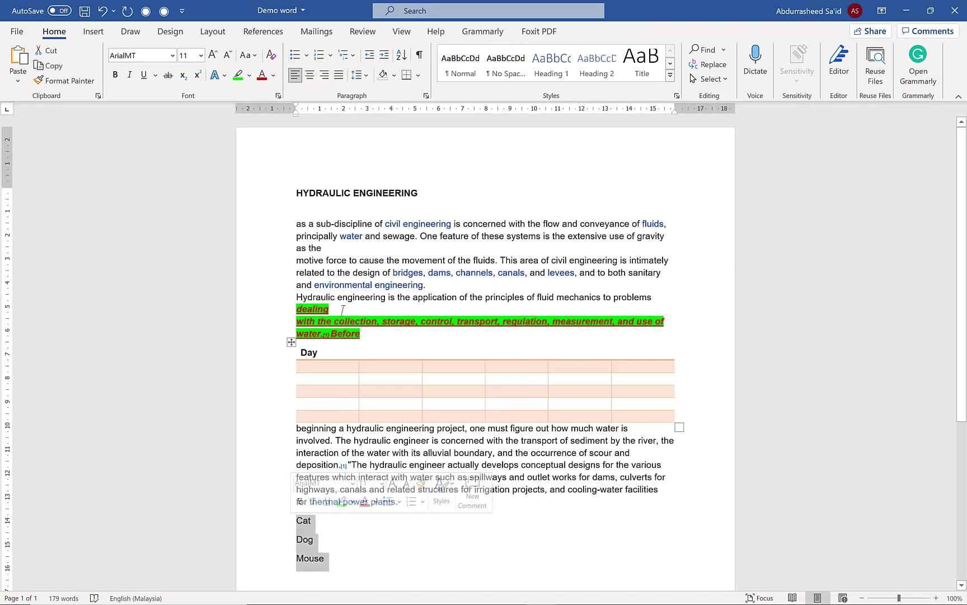
{"action": "left_click", "coordinate": [306, 56]}
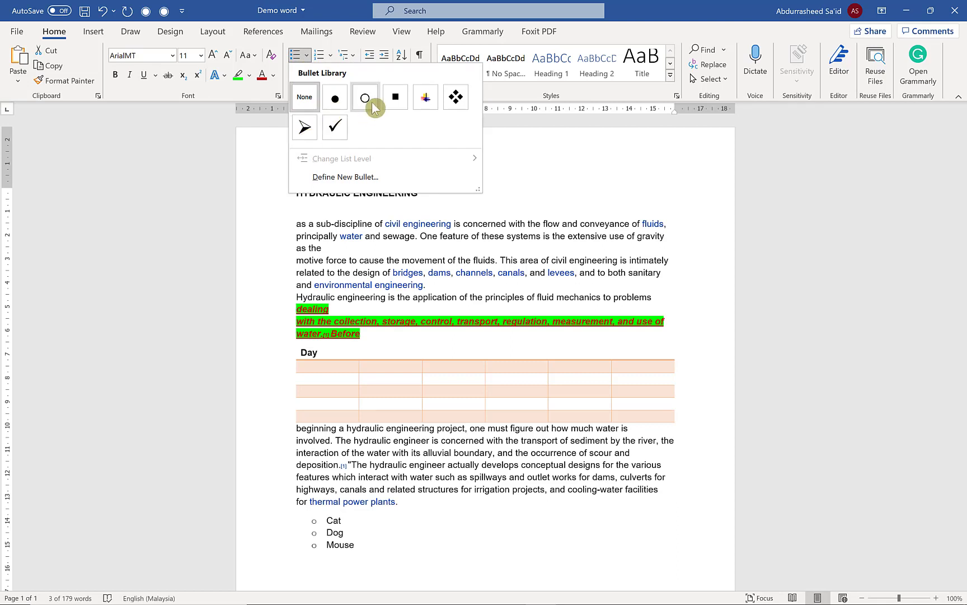
{"action": "left_click", "coordinate": [331, 55]}
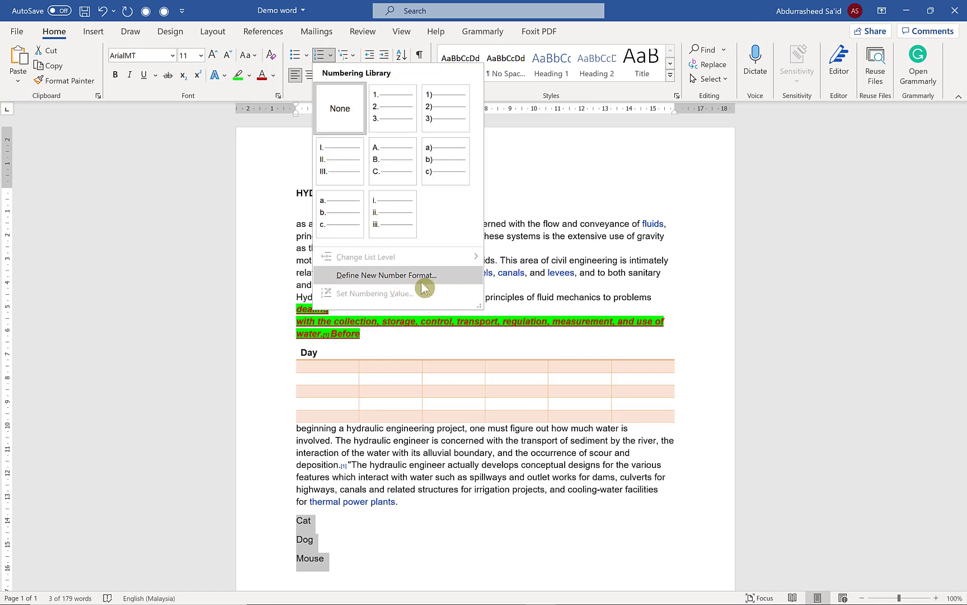
{"action": "left_click", "coordinate": [347, 55]}
{"action": "mouse_move", "coordinate": [365, 126]}
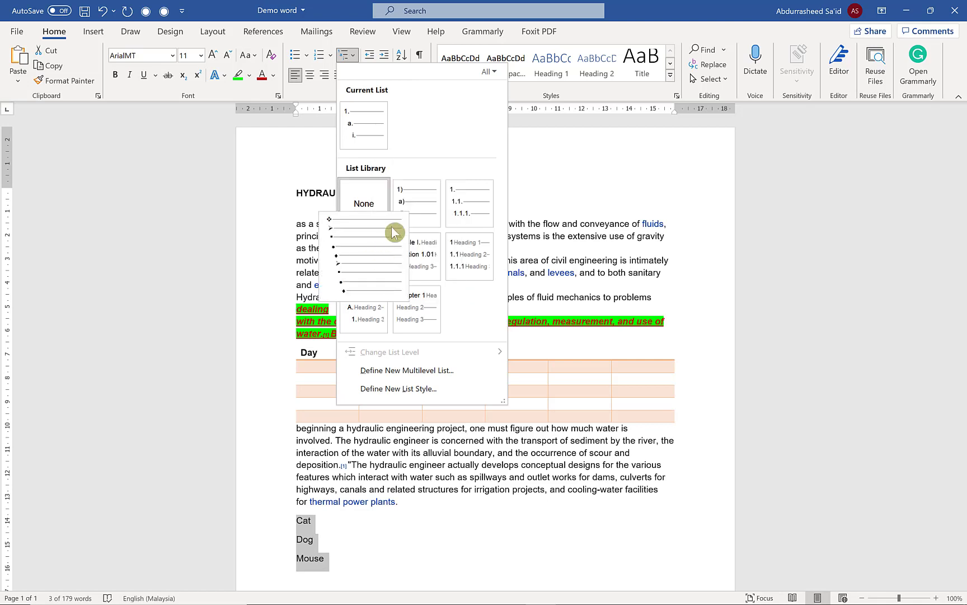
{"action": "mouse_move", "coordinate": [407, 212]}
{"action": "mouse_move", "coordinate": [417, 325]}
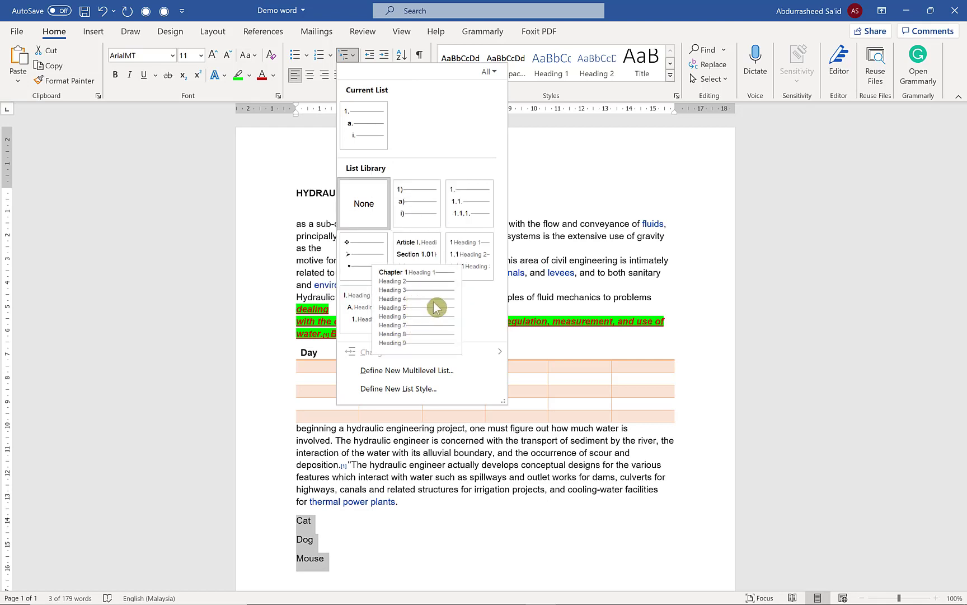
{"action": "left_click", "coordinate": [579, 158]}
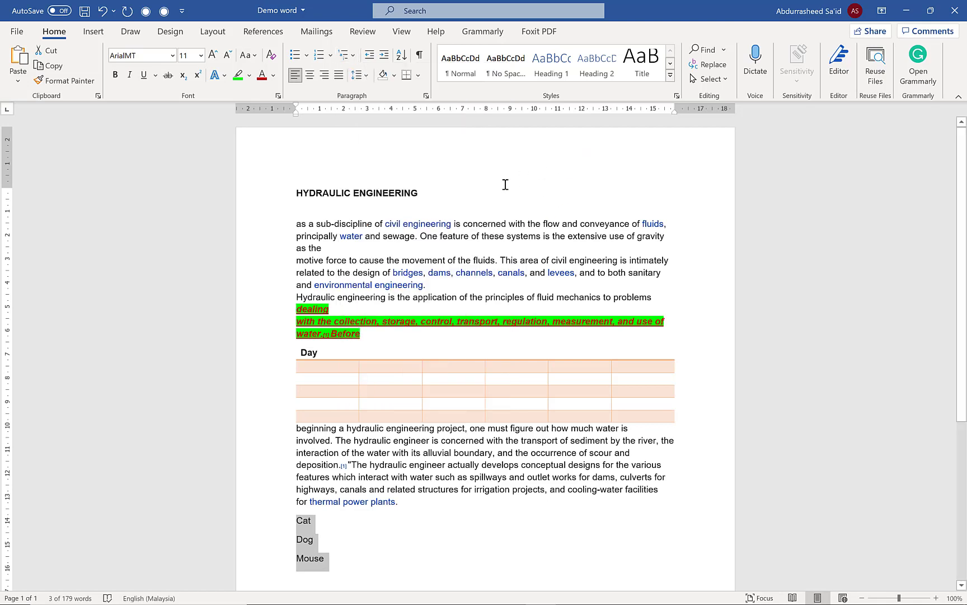
{"action": "key", "text": "ctrl+z"}
{"action": "left_click", "coordinate": [455, 61]}
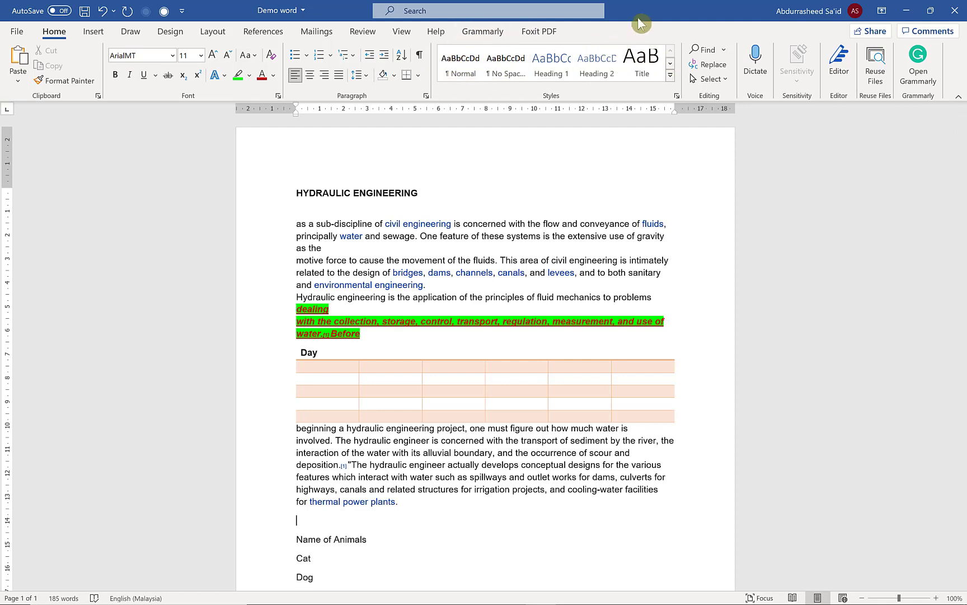
{"action": "key", "text": "ctrl+z"}
{"action": "key", "text": "ctrl+y"}
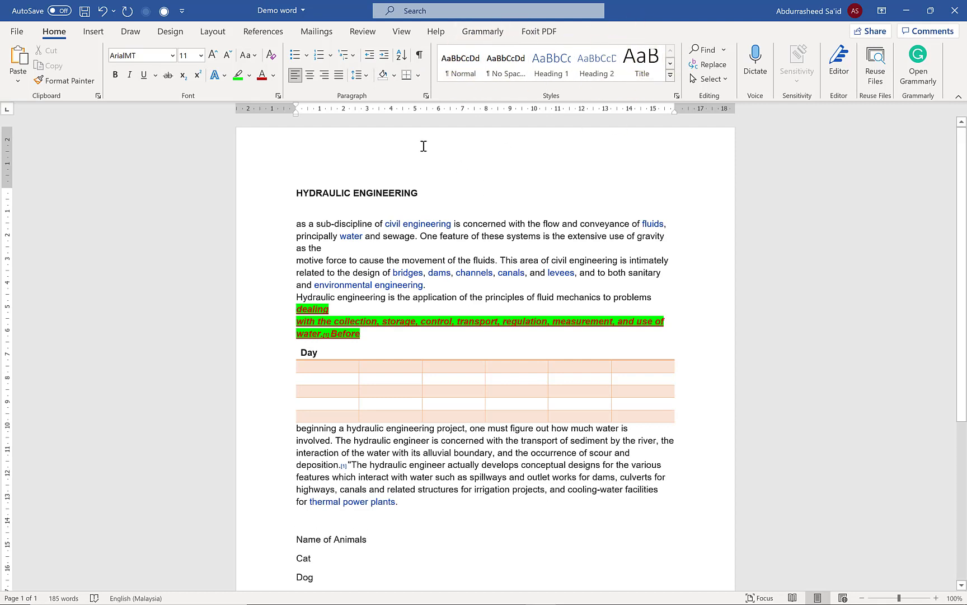
Apply the Heading 1 style to the HYDRAULIC ENGINEERING and Name of Animals titles.
{"action": "left_click", "coordinate": [671, 84]}
{"action": "left_click", "coordinate": [384, 276]}
{"action": "left_click_drag", "start_coordinate": [446, 187], "coordinate": [291, 186]}
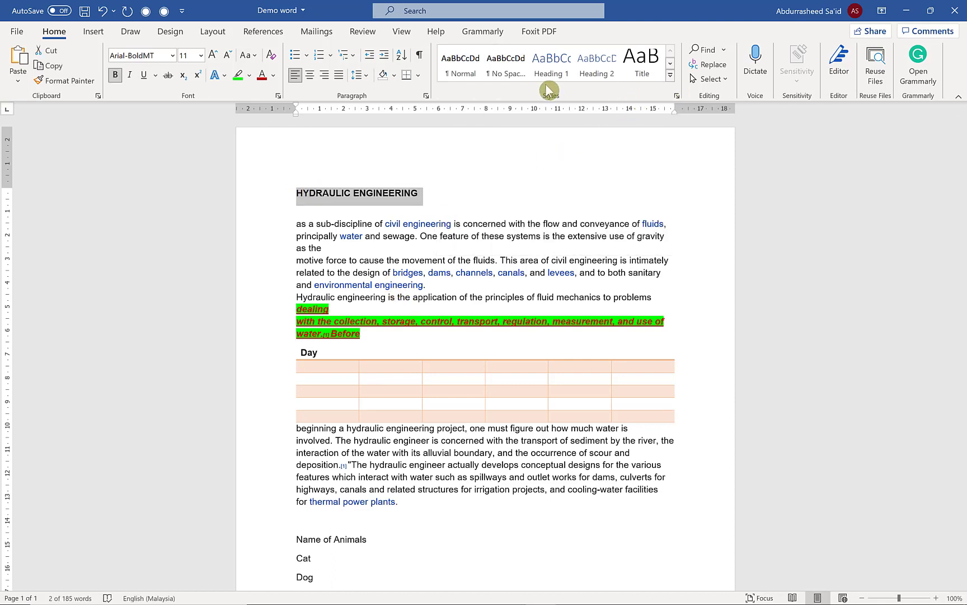
{"action": "left_click", "coordinate": [670, 77]}
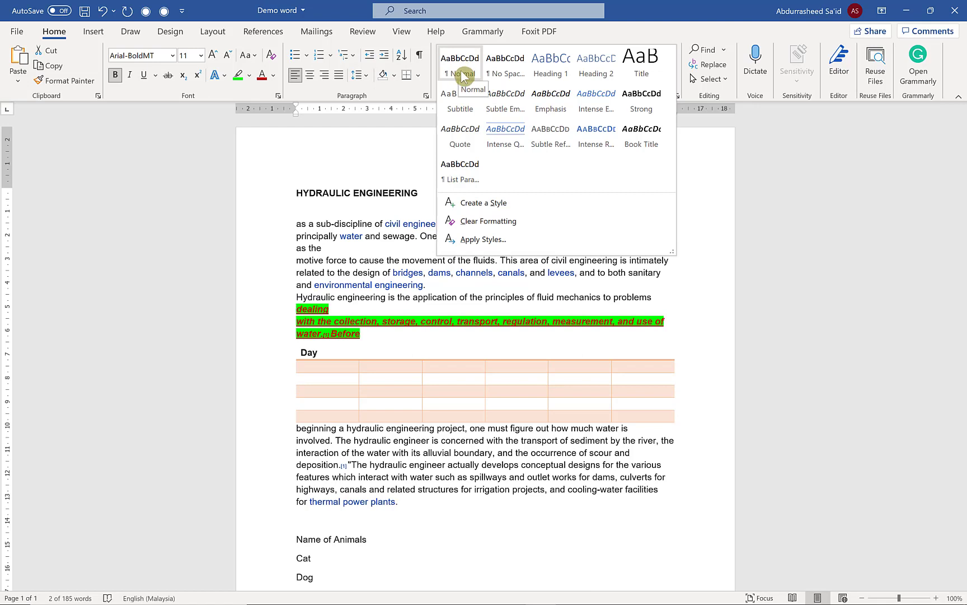
{"action": "left_click", "coordinate": [560, 73]}
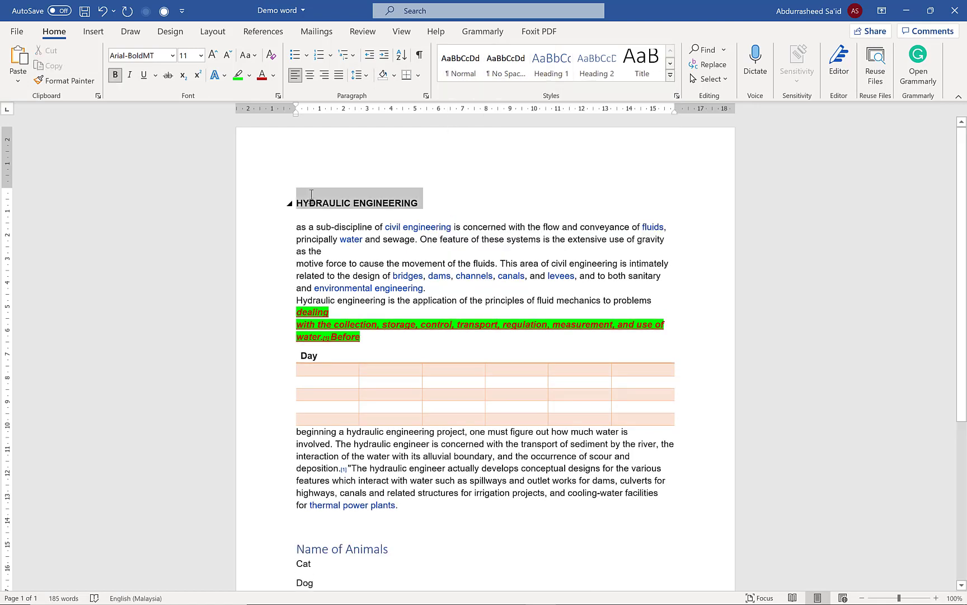
{"action": "left_click", "coordinate": [552, 78]}
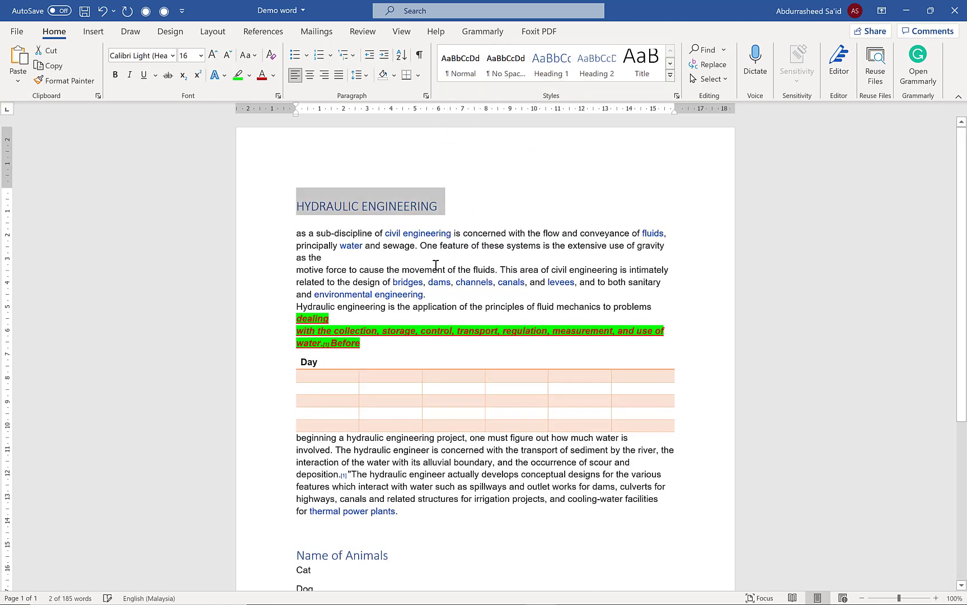
{"action": "left_click", "coordinate": [405, 399]}
Modify the Heading 1 style so that its font colour is dark red, for this document only.
{"action": "left_click_drag", "start_coordinate": [403, 563], "coordinate": [277, 557]}
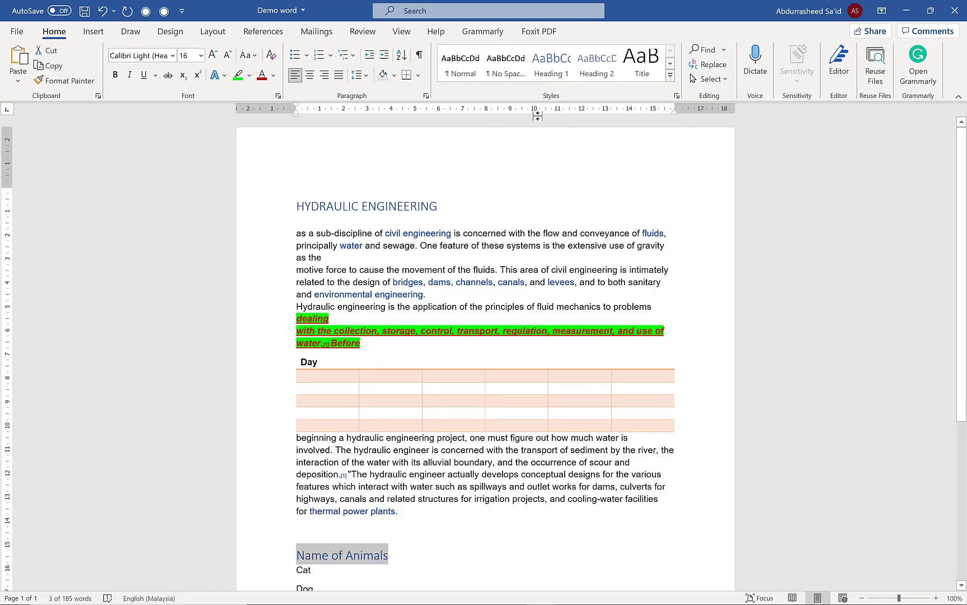
{"action": "scroll", "coordinate": [443, 223], "scroll_direction": "down", "scroll_amount": 1}
{"action": "left_click", "coordinate": [444, 189]}
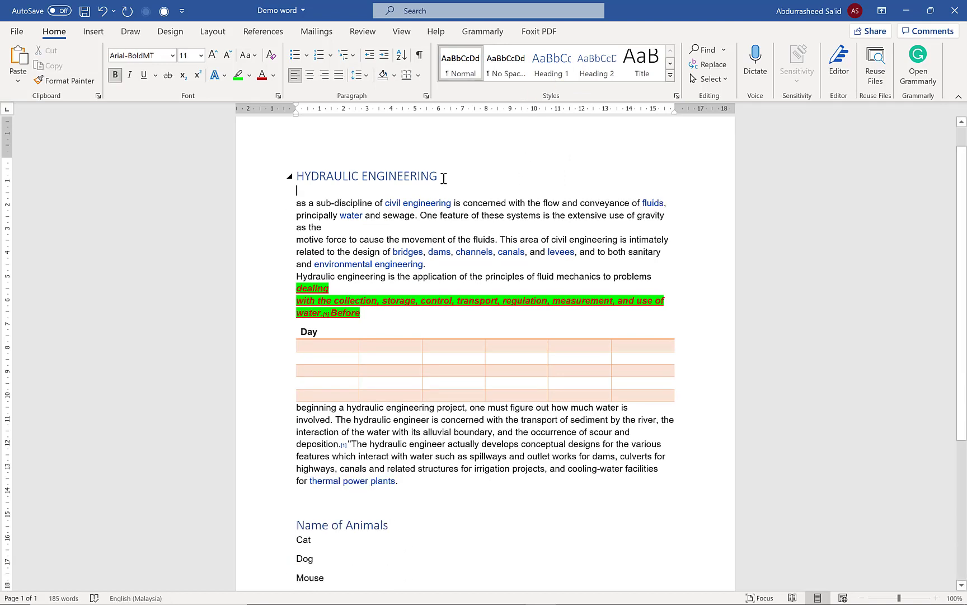
{"action": "left_click", "coordinate": [387, 176]}
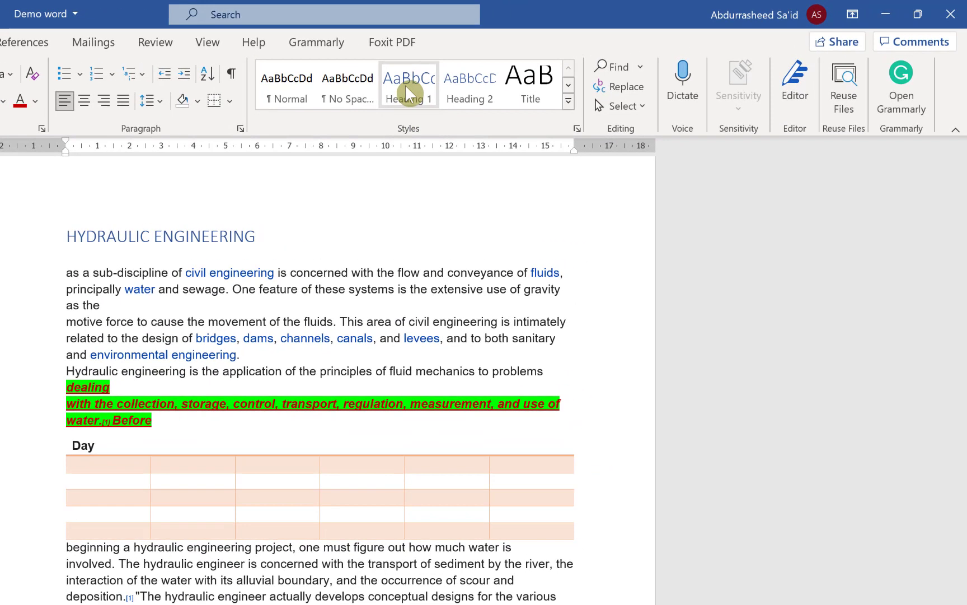
{"action": "right_click", "coordinate": [547, 62]}
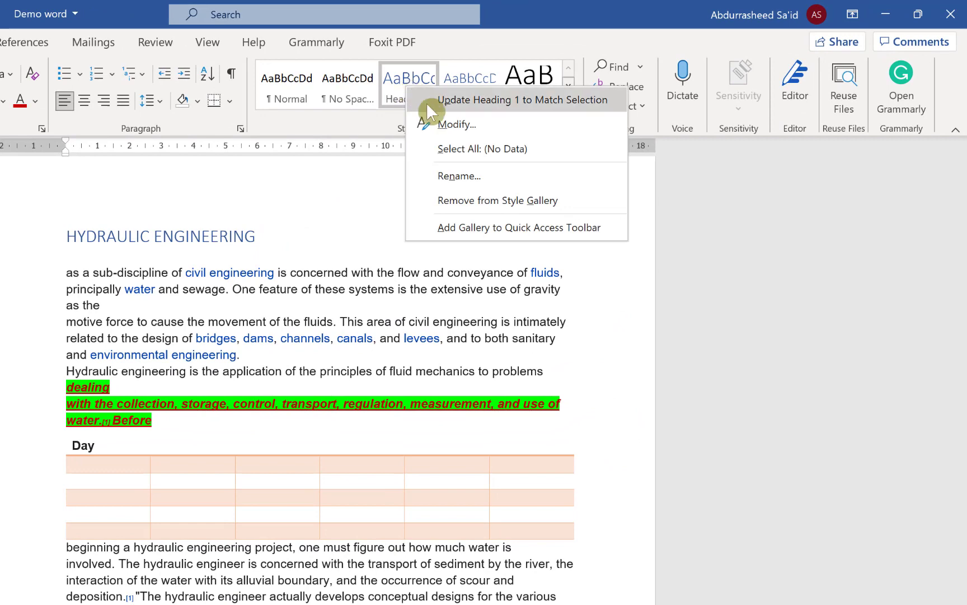
{"action": "left_click", "coordinate": [441, 120]}
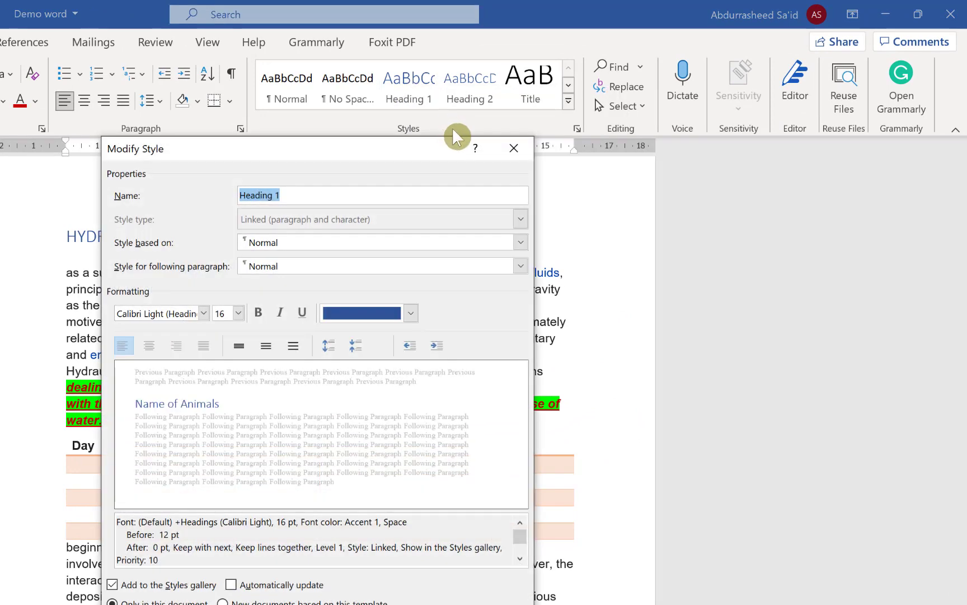
{"action": "left_click", "coordinate": [411, 313]}
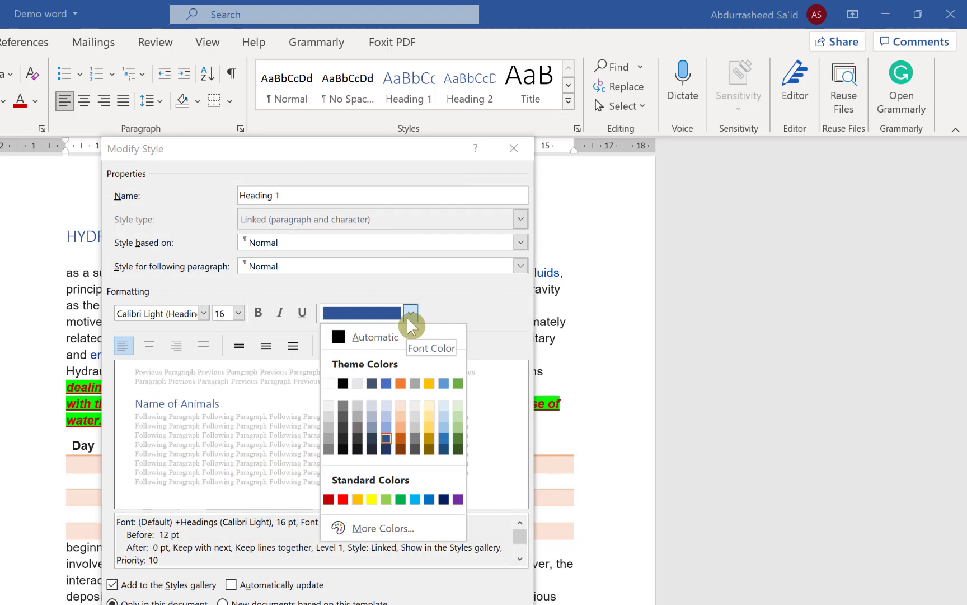
{"action": "left_click", "coordinate": [330, 499]}
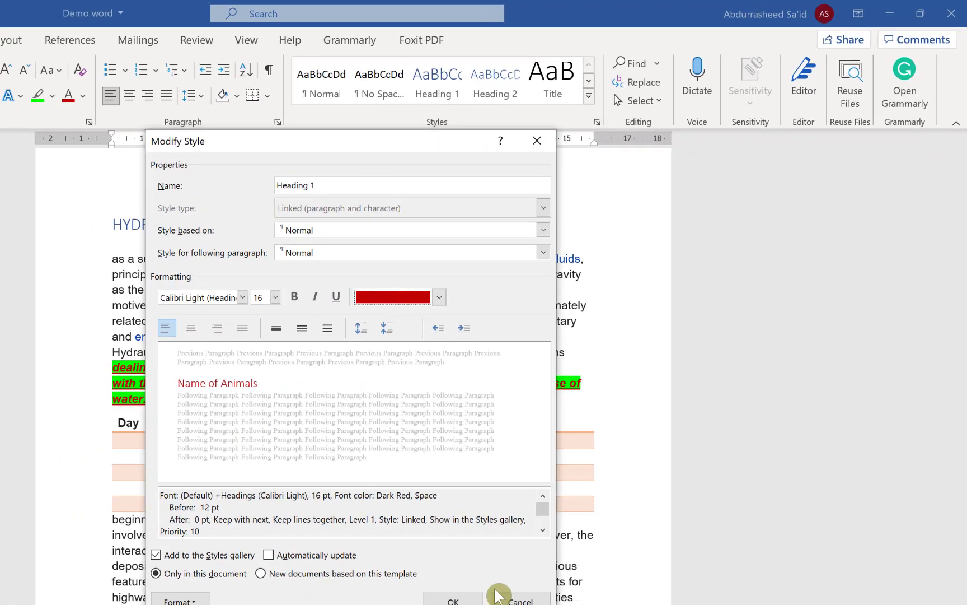
{"action": "left_click", "coordinate": [462, 601]}
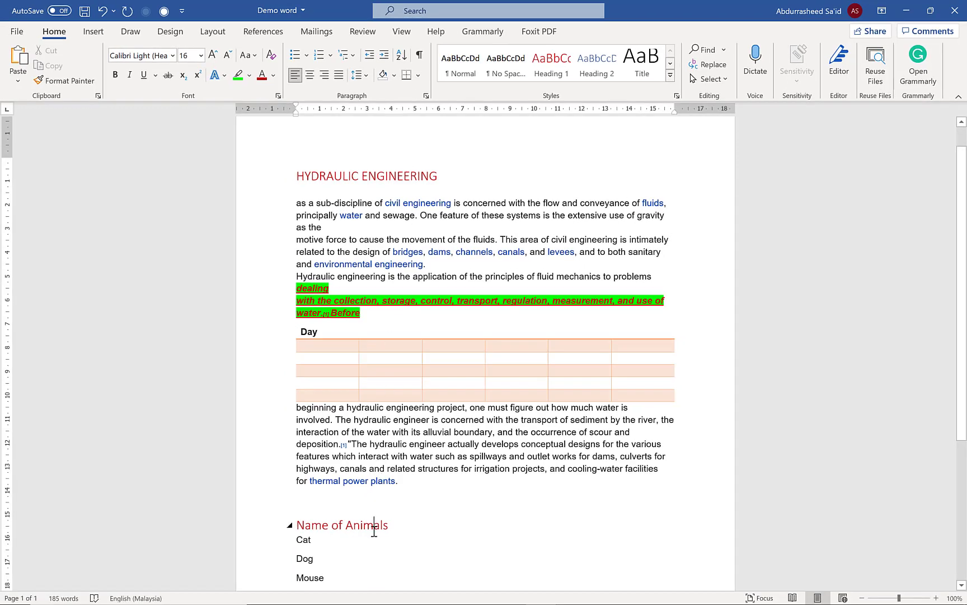
{"action": "key", "text": "ctrl+z"}
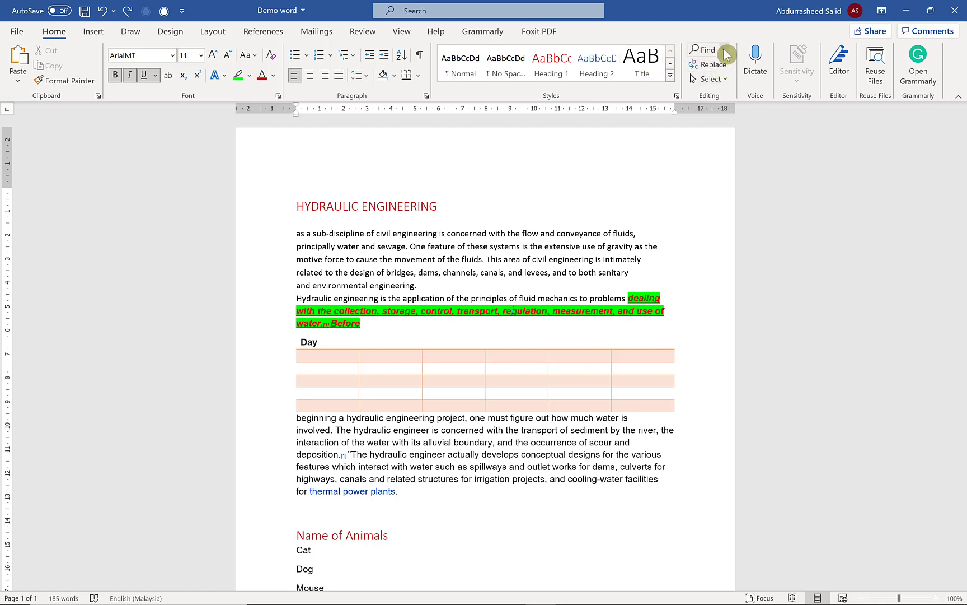
Search the document for "dog" and close the search.
{"action": "scroll", "coordinate": [607, 333], "scroll_direction": "down", "scroll_amount": 1}
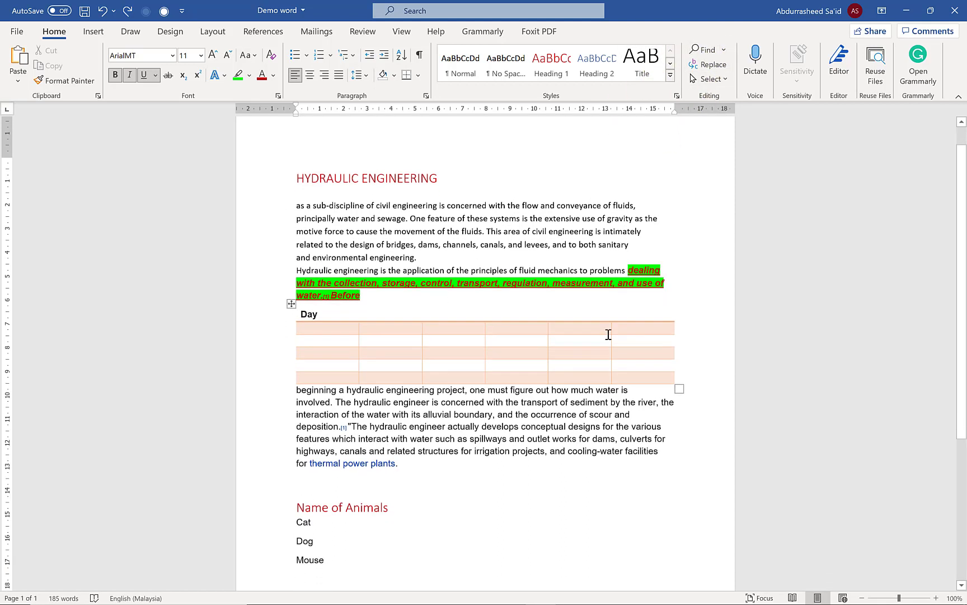
{"action": "left_click", "coordinate": [723, 50]}
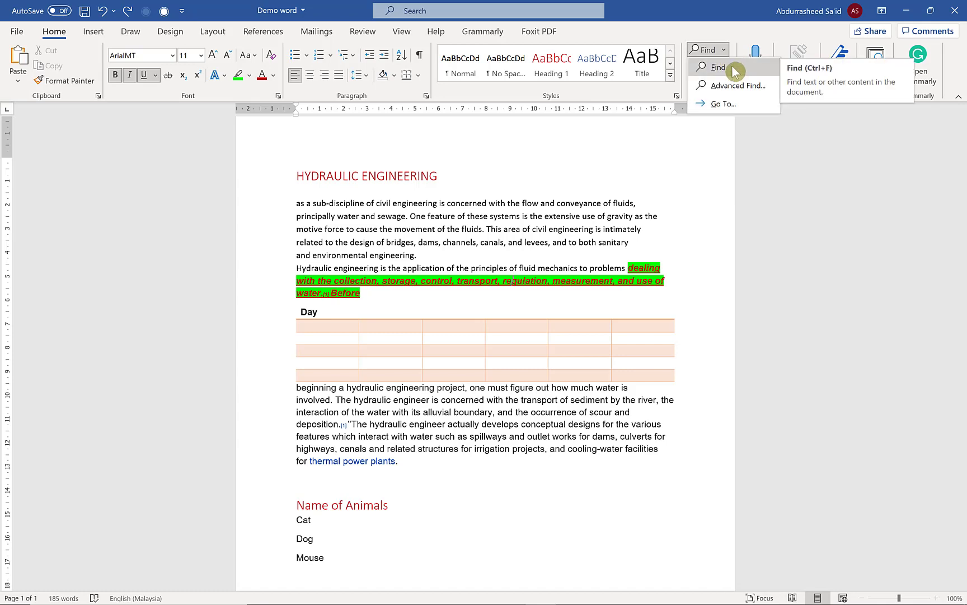
{"action": "left_click", "coordinate": [731, 68]}
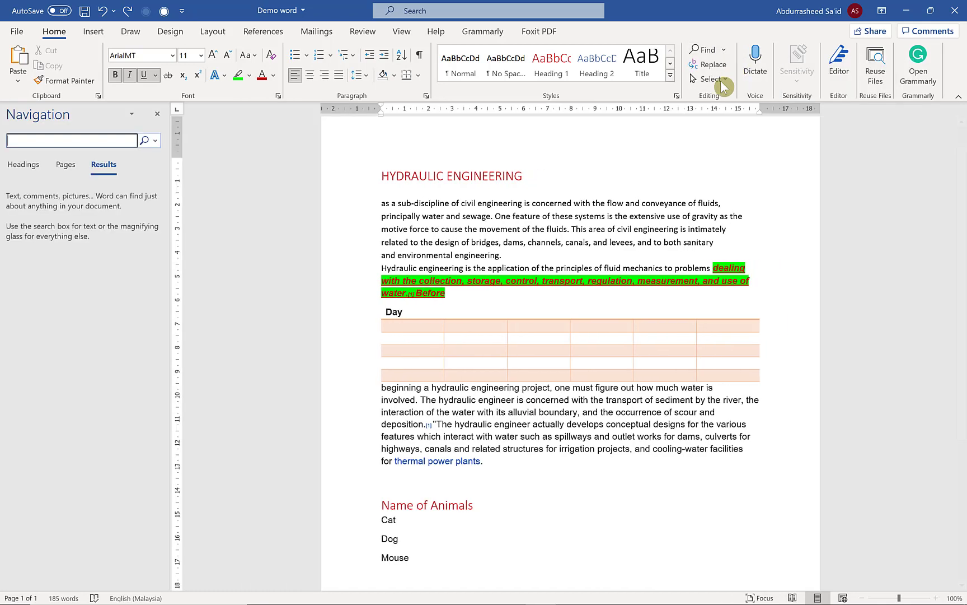
{"action": "left_click", "coordinate": [75, 144]}
{"action": "type", "text": "dog"}
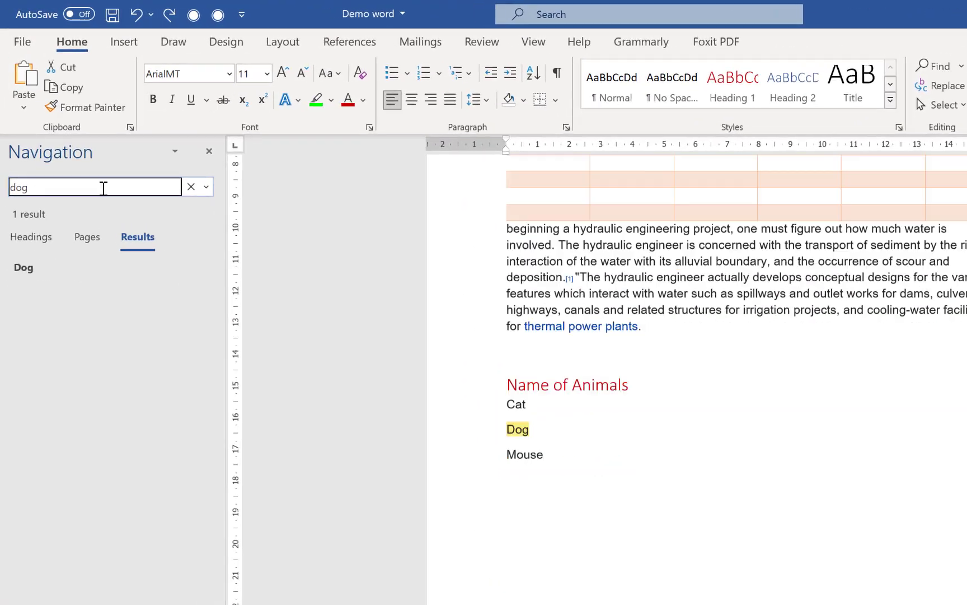
{"action": "left_click", "coordinate": [553, 420]}
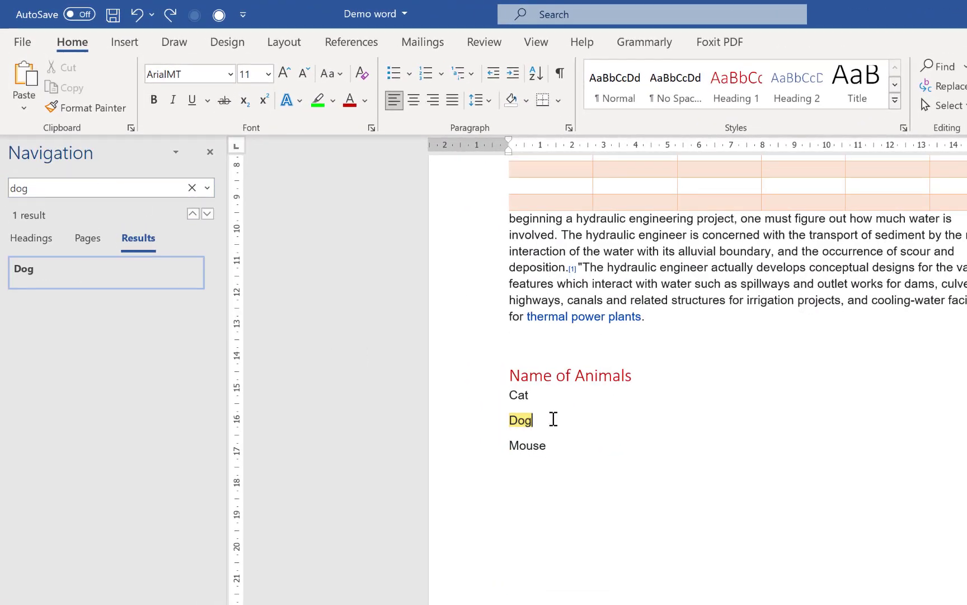
{"action": "left_click", "coordinate": [105, 188]}
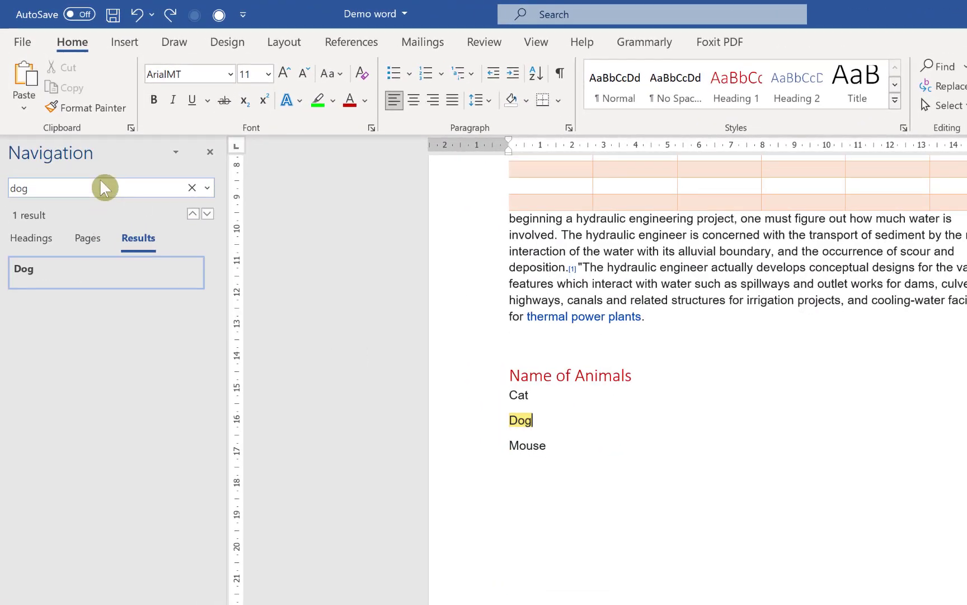
{"action": "left_click", "coordinate": [209, 152]}
Replace the word "dog" with "Chicken" in the animal list using find and replace, and close the dialog.
{"action": "scroll", "coordinate": [451, 345], "scroll_direction": "up", "scroll_amount": 5}
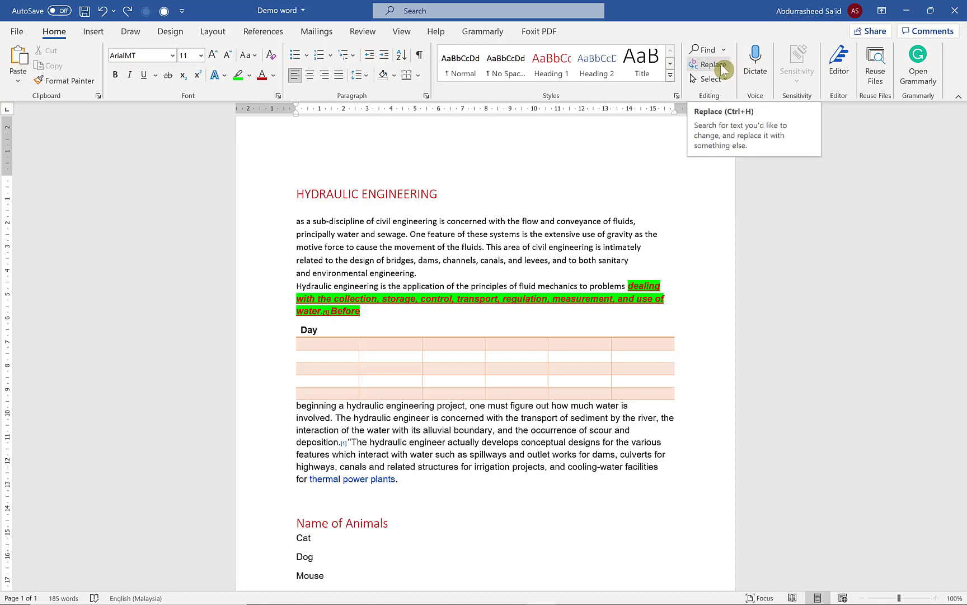
{"action": "left_click", "coordinate": [720, 63]}
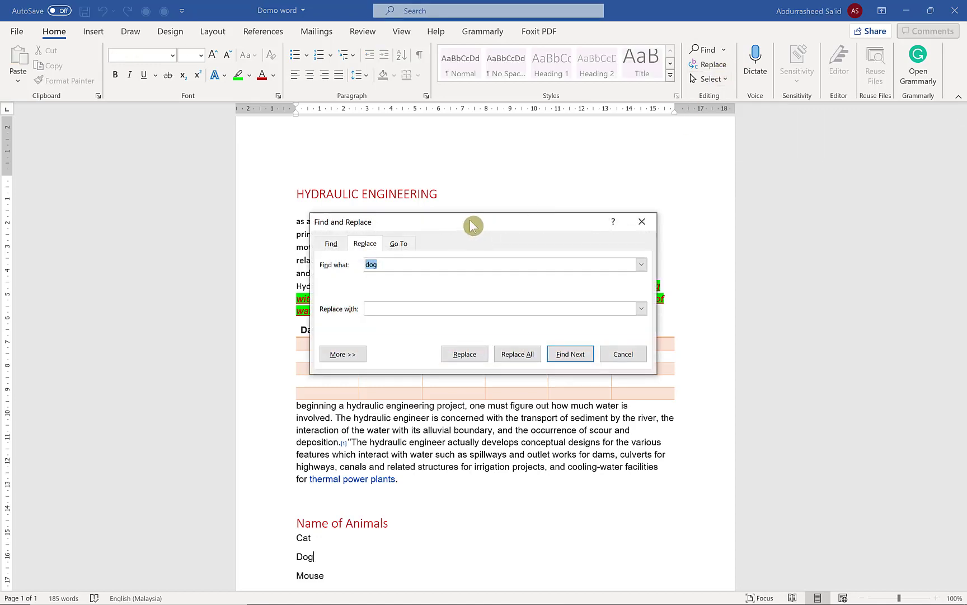
{"action": "left_click_drag", "start_coordinate": [437, 220], "coordinate": [523, 158]}
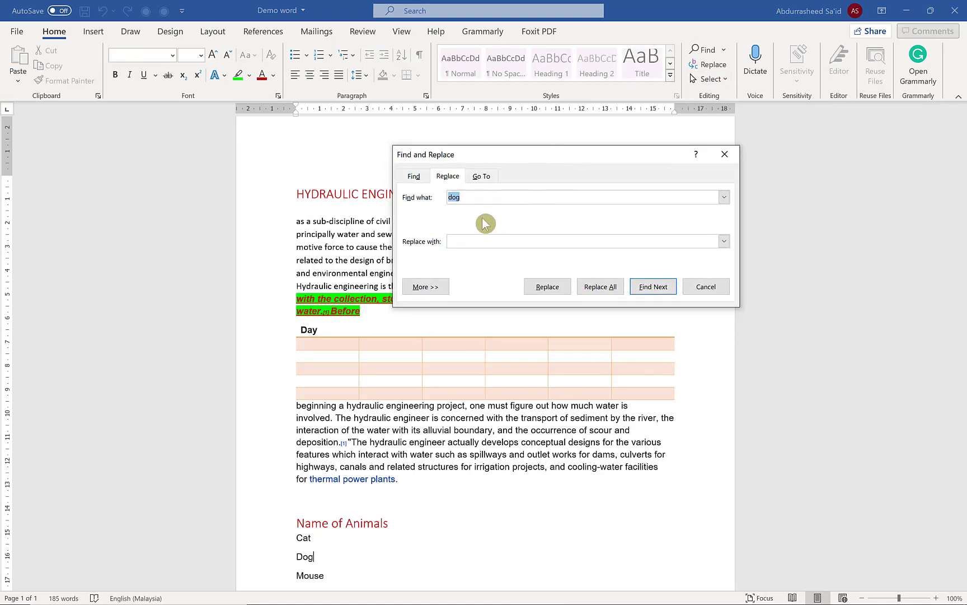
{"action": "left_click", "coordinate": [481, 246]}
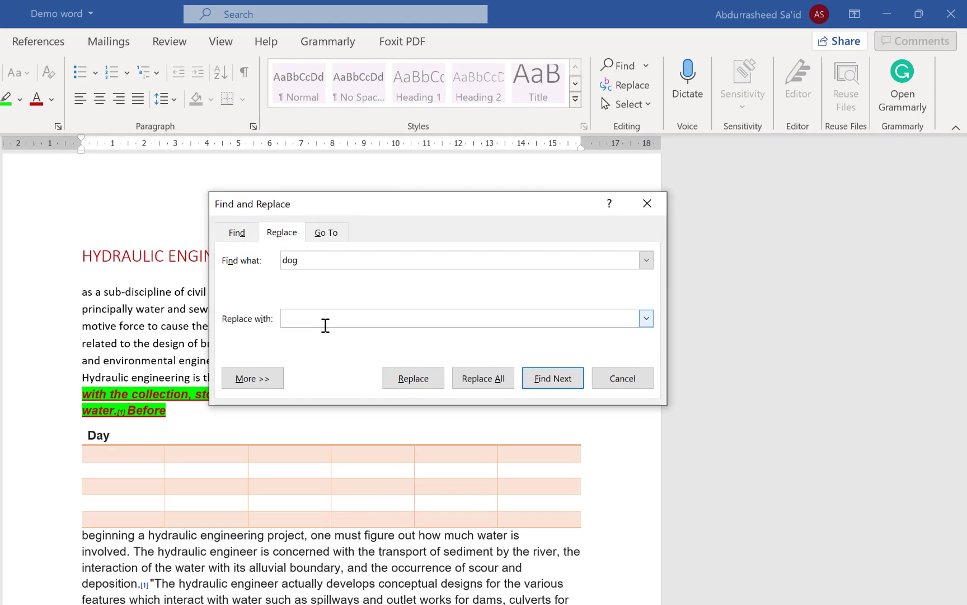
{"action": "type", "text": "Chicken"}
{"action": "left_click", "coordinate": [417, 380]}
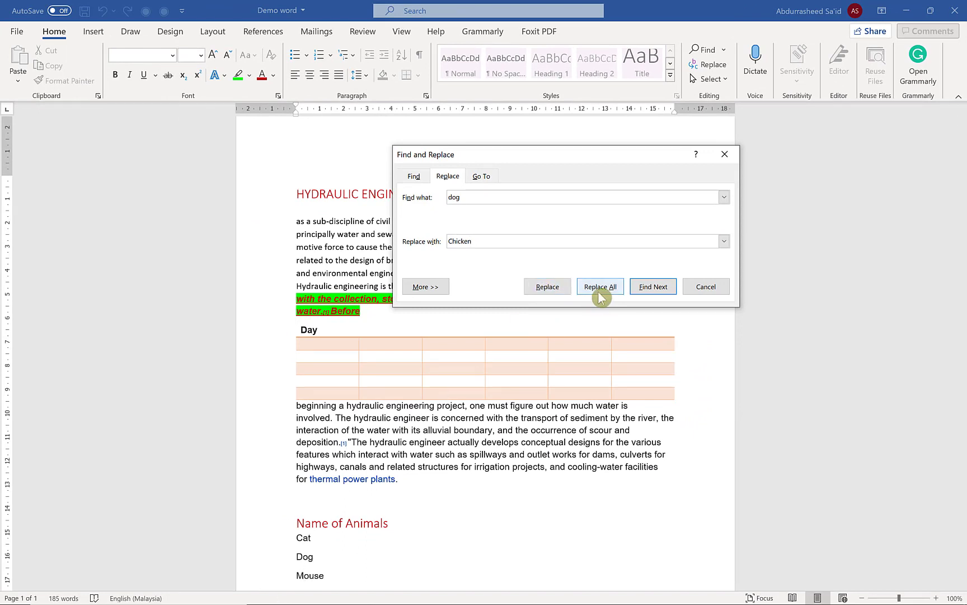
{"action": "left_click", "coordinate": [557, 295]}
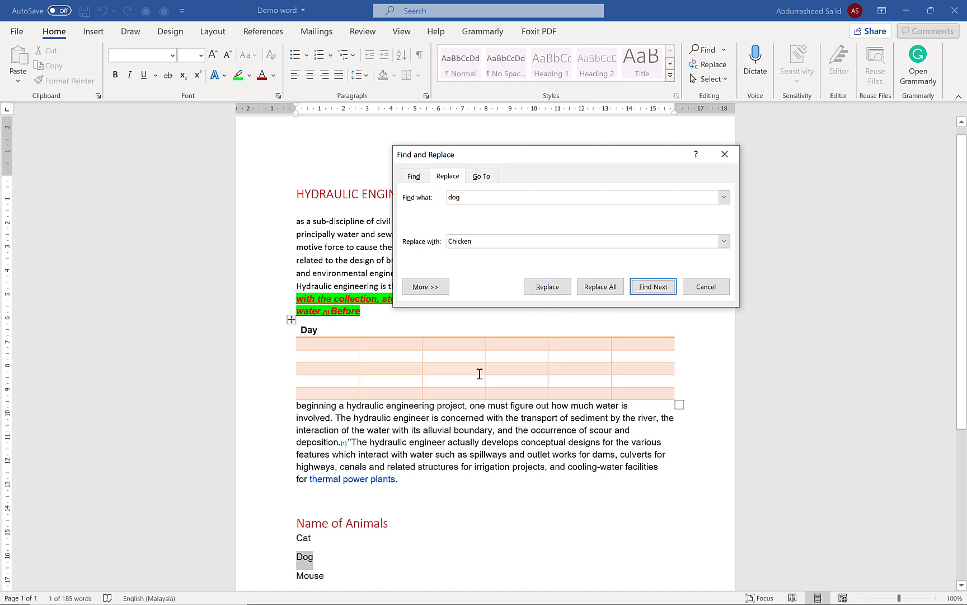
{"action": "left_click", "coordinate": [547, 291]}
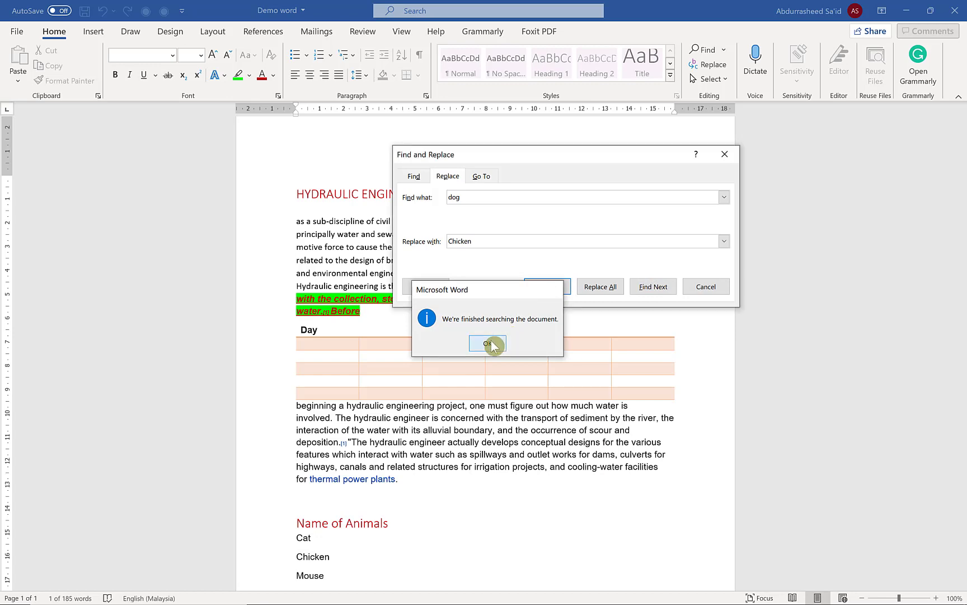
{"action": "left_click", "coordinate": [493, 342]}
{"action": "left_click", "coordinate": [330, 314]}
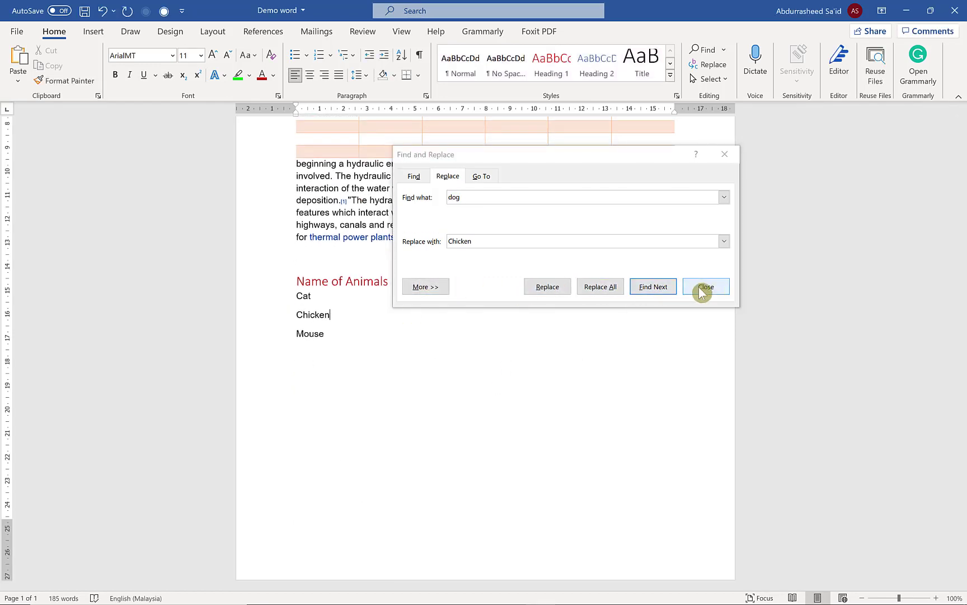
{"action": "left_click", "coordinate": [615, 248]}
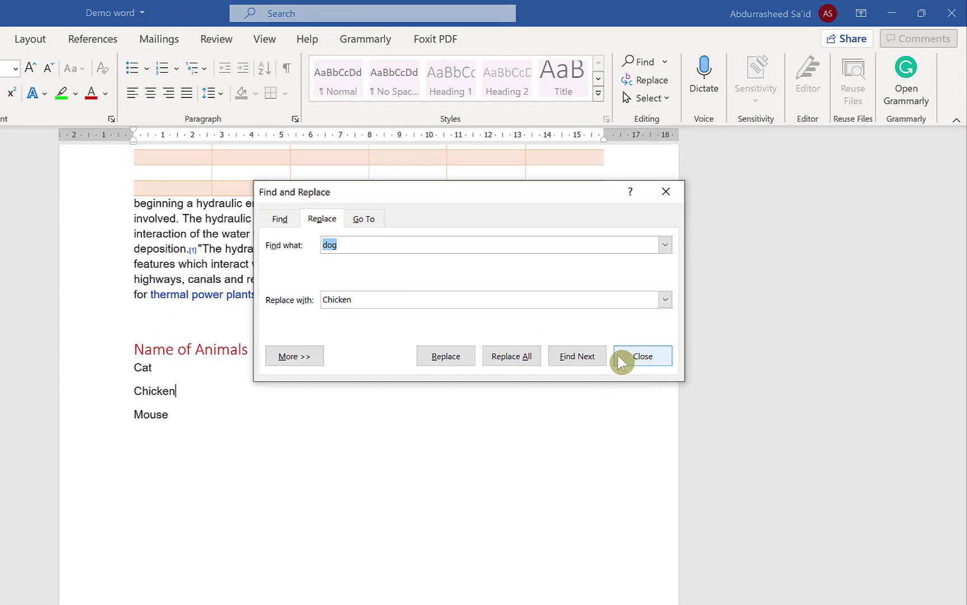
{"action": "left_click", "coordinate": [622, 361]}
View the options for selecting all text, objects or similarly formatted text, and return to the document.
{"action": "left_click", "coordinate": [663, 100]}
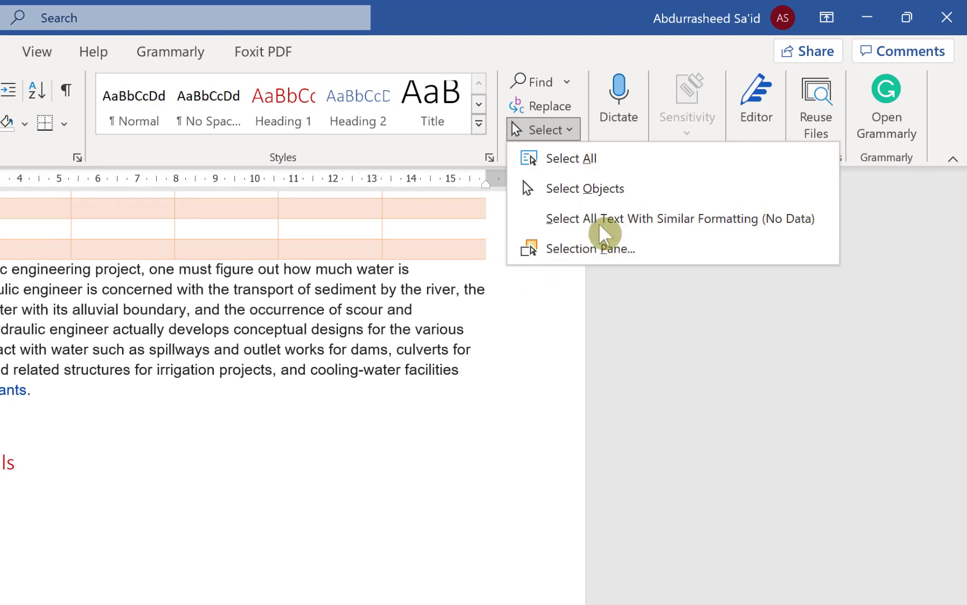
{"action": "left_click", "coordinate": [346, 525]}
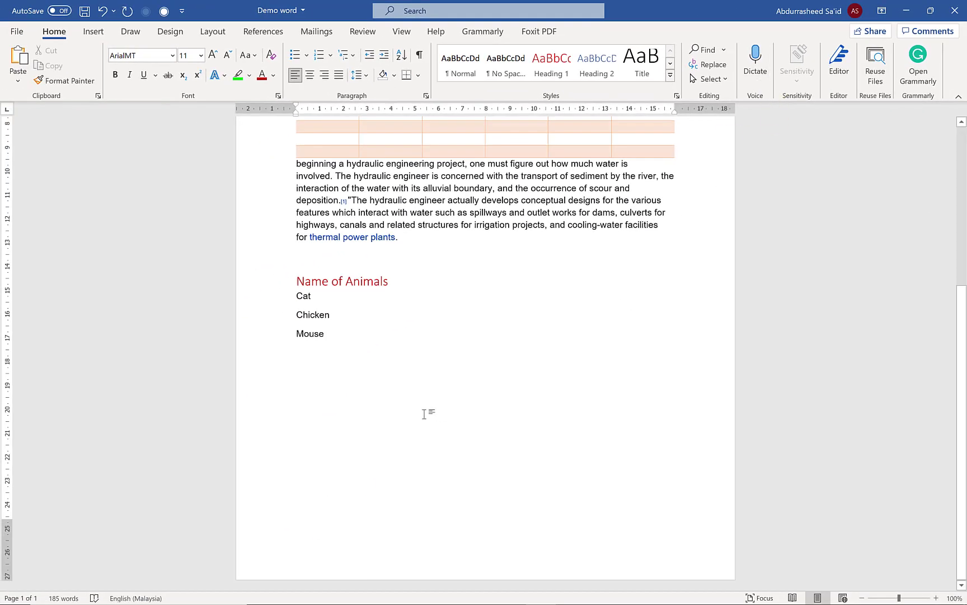
{"action": "key", "text": "Return"}
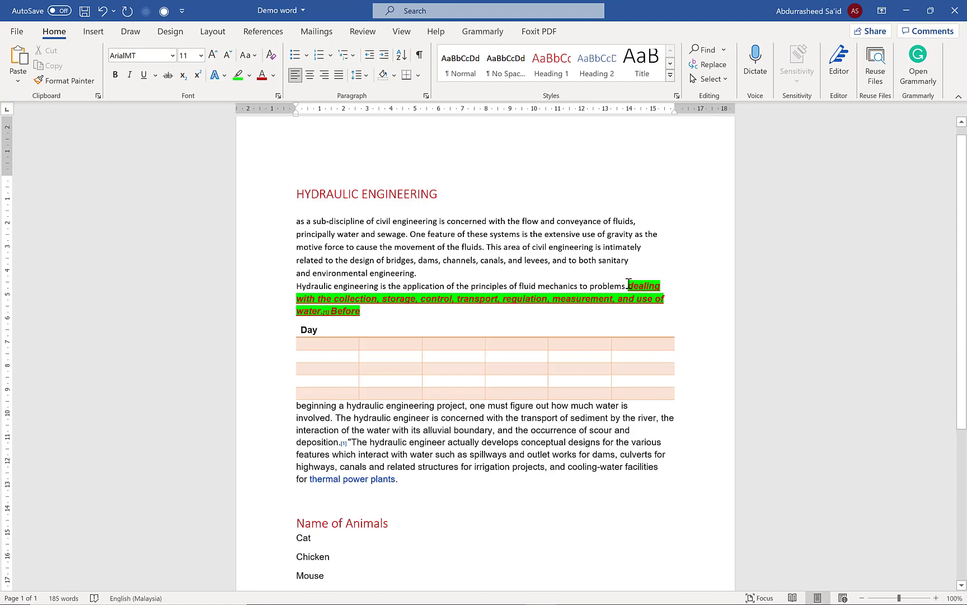
Copy the highlighted bold italic text's formatting onto "Hydraulic engineering is the application of the principles of fluid mechanics to problems" with Format Painter.
{"action": "left_click_drag", "start_coordinate": [642, 290], "coordinate": [669, 310]}
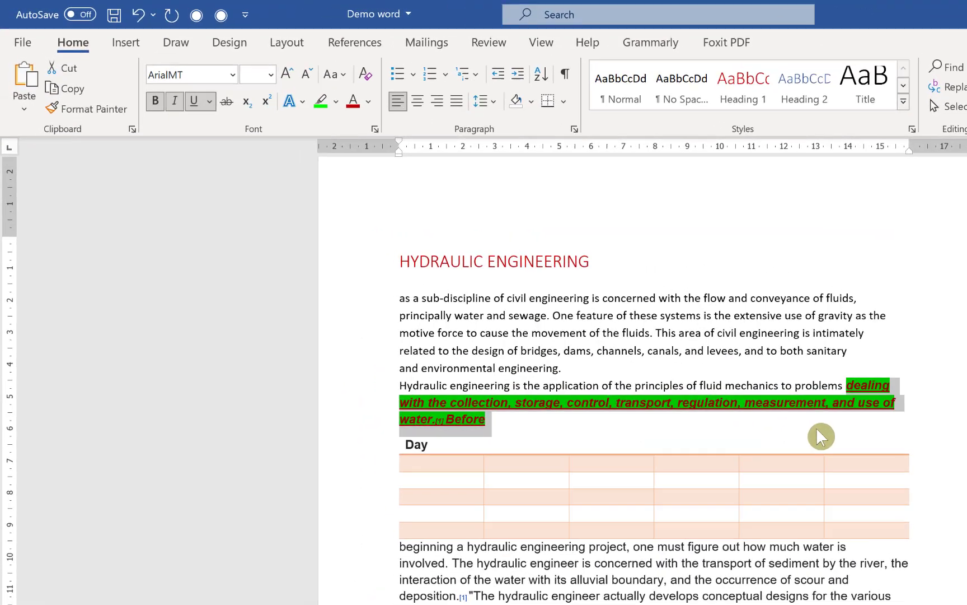
{"action": "key", "text": "Right"}
{"action": "left_click_drag", "start_coordinate": [883, 398], "coordinate": [935, 432]}
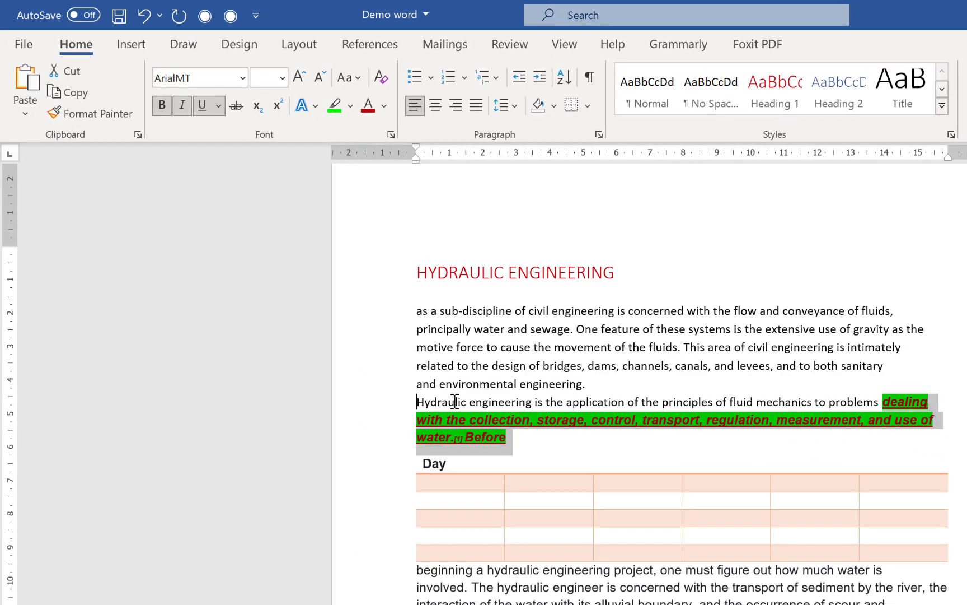
{"action": "left_click_drag", "start_coordinate": [450, 402], "coordinate": [876, 401]}
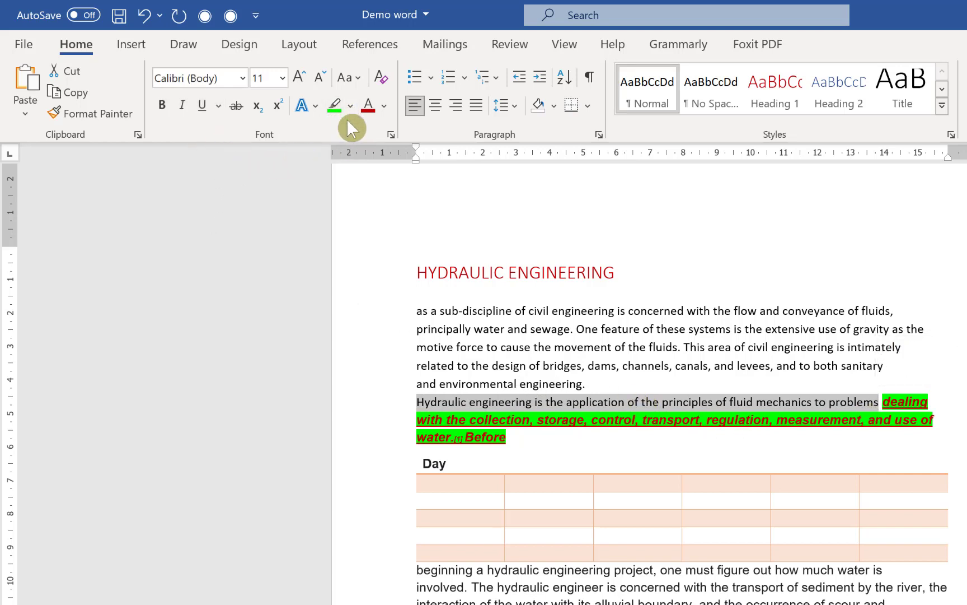
{"action": "left_click", "coordinate": [728, 393]}
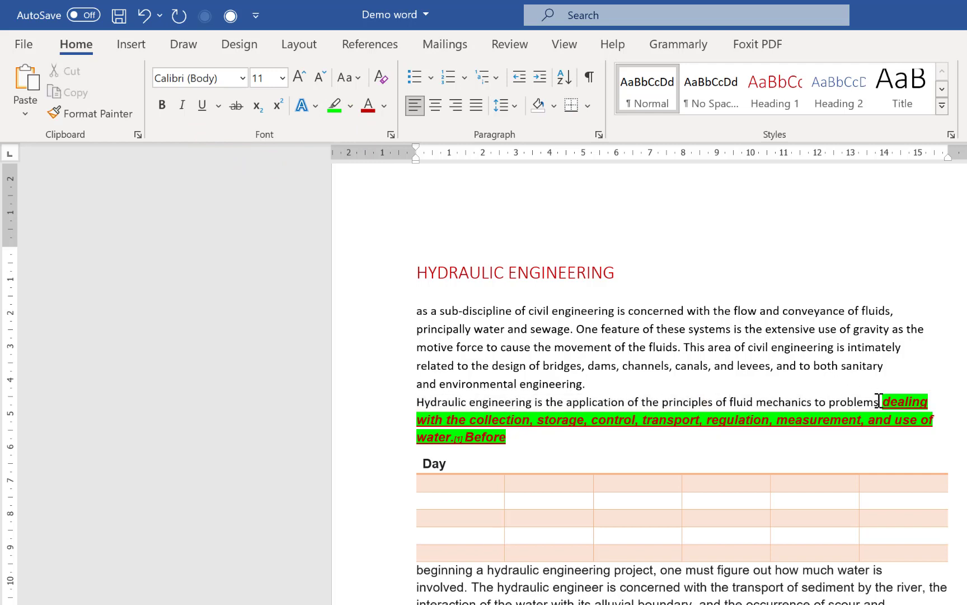
{"action": "left_click_drag", "start_coordinate": [888, 401], "coordinate": [923, 417]}
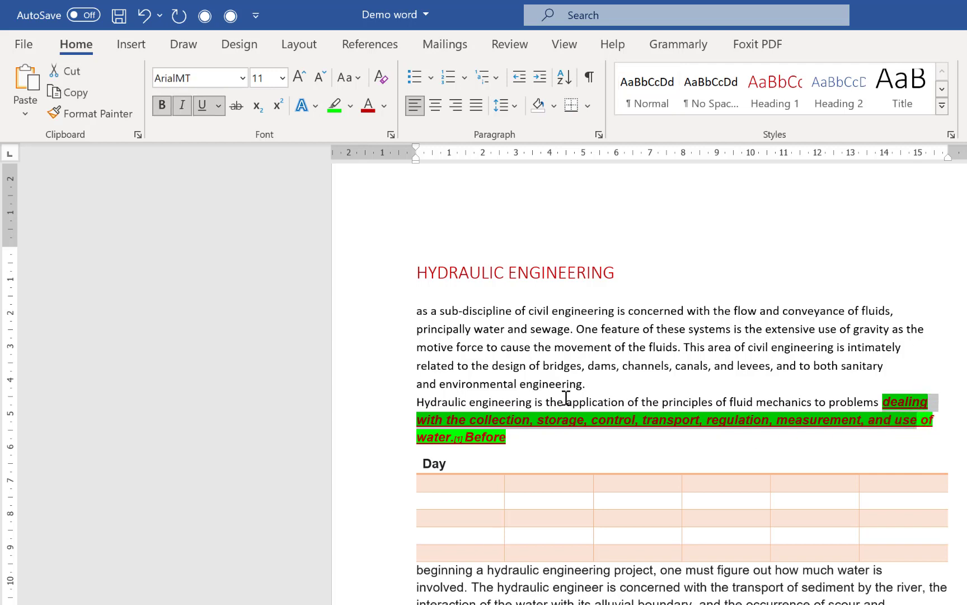
{"action": "left_click", "coordinate": [86, 117]}
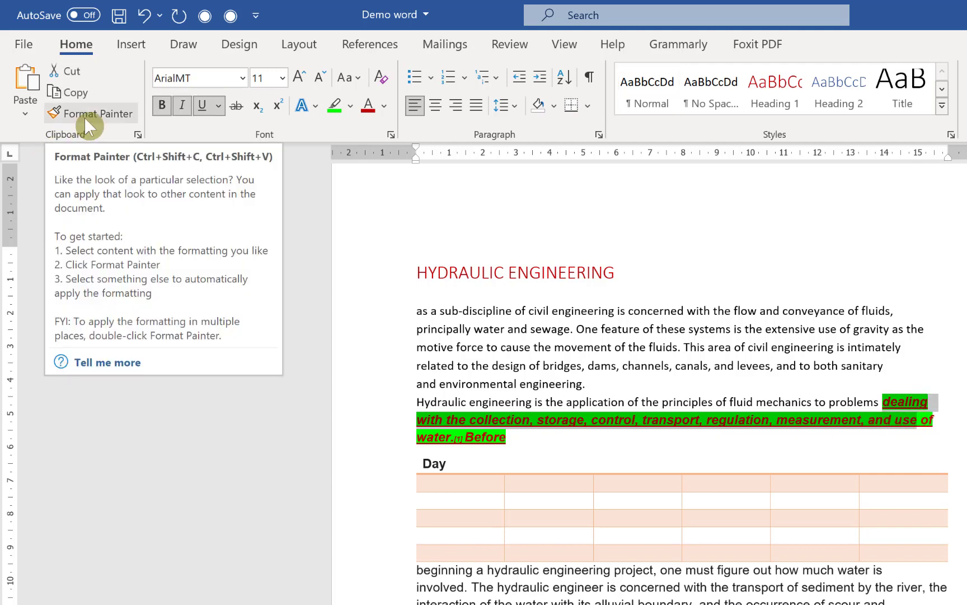
{"action": "left_click", "coordinate": [87, 124]}
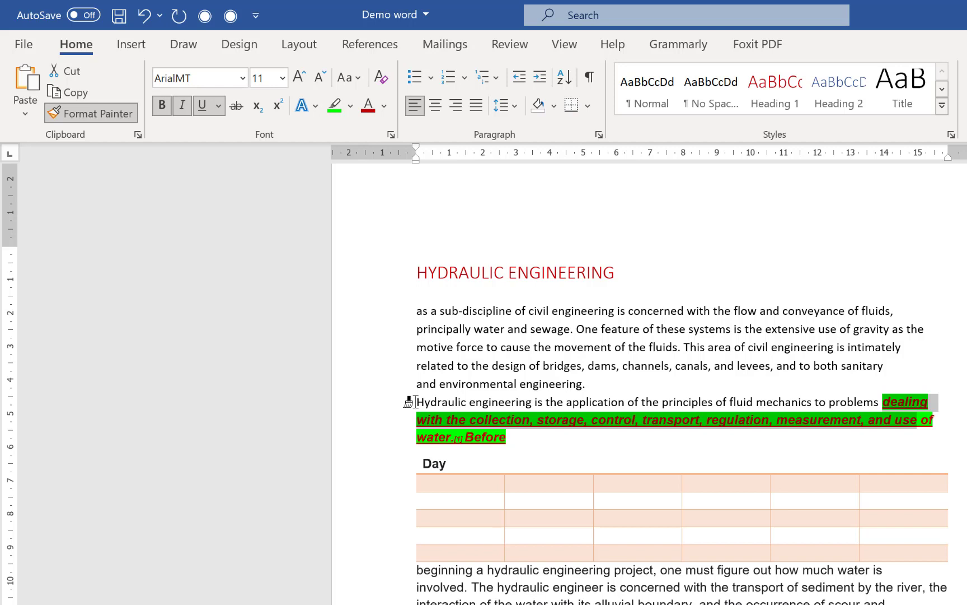
{"action": "mouse_move", "coordinate": [409, 401]}
{"action": "left_mouse_down"}
{"action": "mouse_move", "coordinate": [538, 401]}
{"action": "mouse_move", "coordinate": [620, 417]}
{"action": "mouse_move", "coordinate": [801, 390]}
{"action": "mouse_move", "coordinate": [872, 404]}
{"action": "left_mouse_up"}
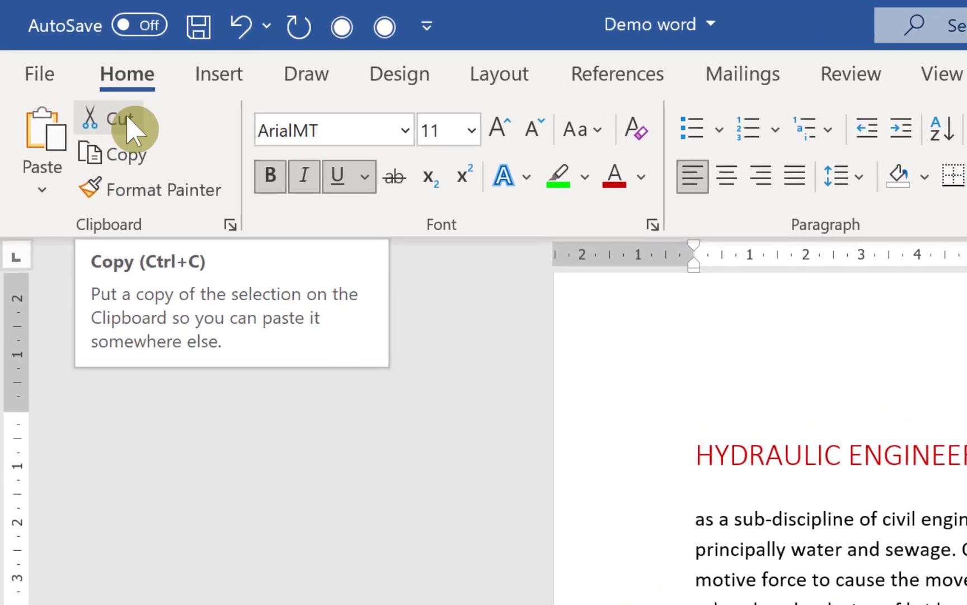
{"action": "left_click", "coordinate": [928, 508]}
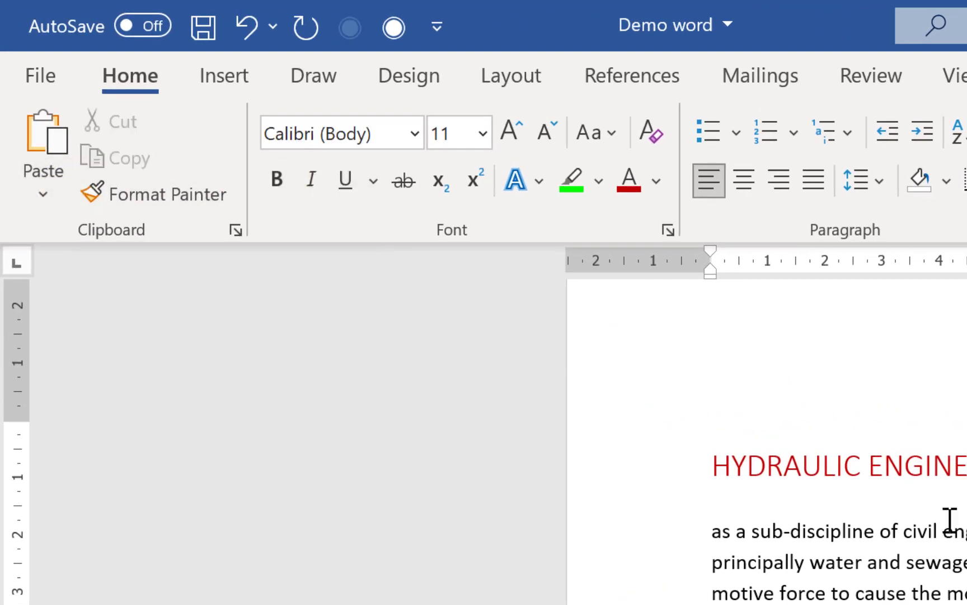
Select the first body paragraph under HYDRAULIC ENGINEERING and preview other fonts on it.
{"action": "left_click_drag", "start_coordinate": [706, 530], "coordinate": [451, 267]}
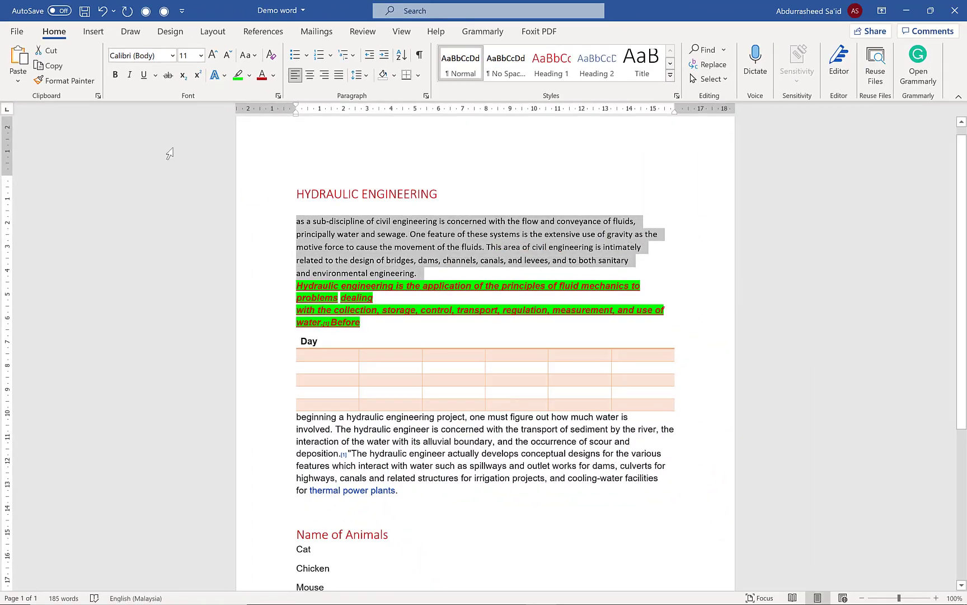
{"action": "left_click", "coordinate": [172, 56]}
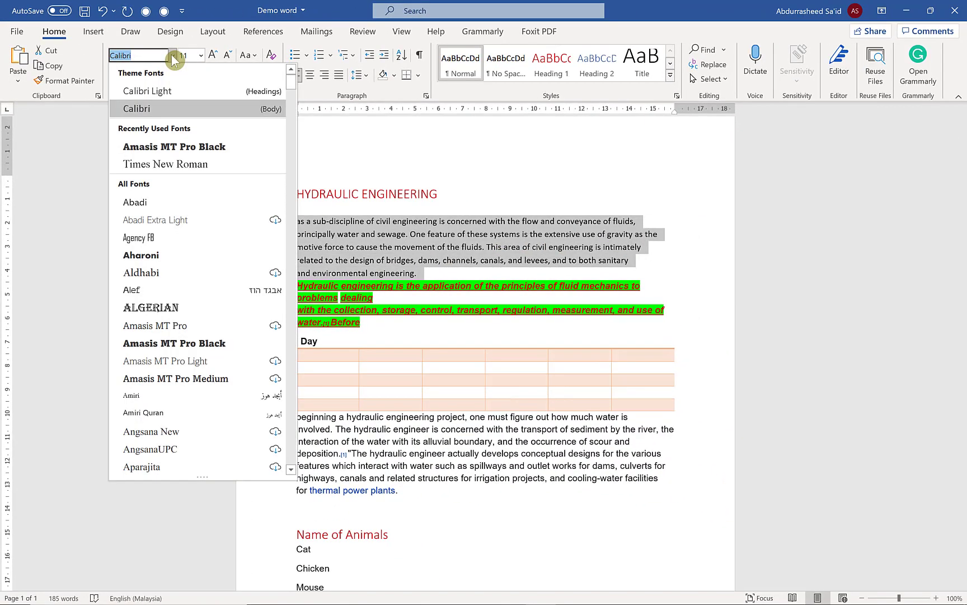
{"action": "scroll", "coordinate": [183, 345], "scroll_direction": "down", "scroll_amount": 12}
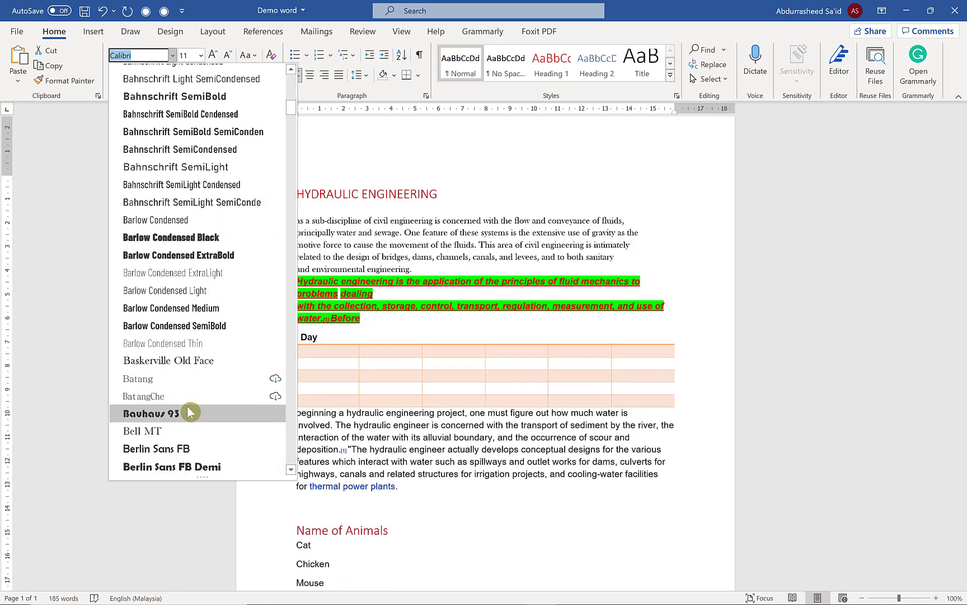
Enlarge the first body paragraph's font size stepwise to 18, shrink it back to 11, and deselect the text.
{"action": "left_click", "coordinate": [201, 55]}
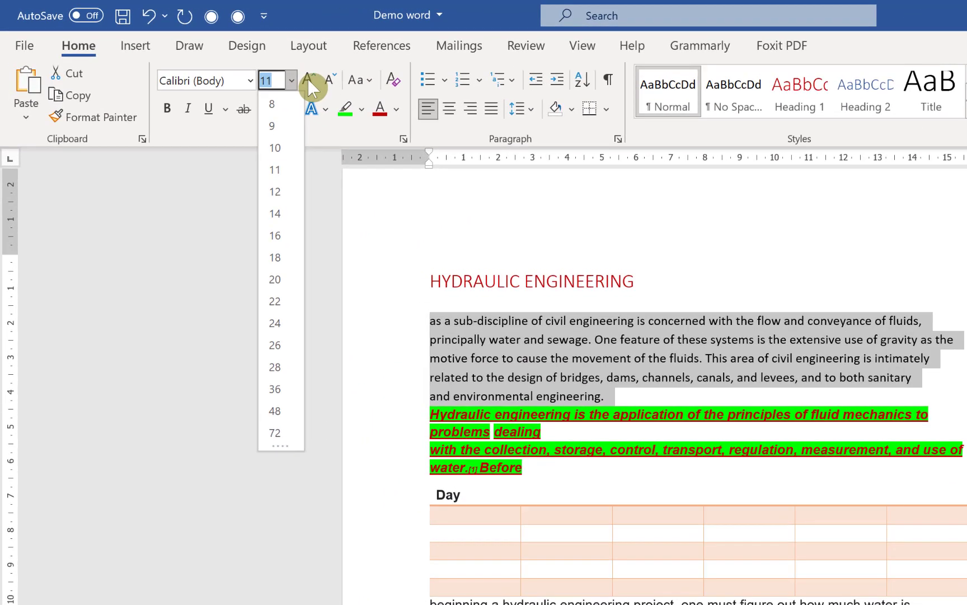
{"action": "left_click", "coordinate": [308, 78]}
{"action": "left_click", "coordinate": [307, 78]}
{"action": "left_click", "coordinate": [307, 79]}
{"action": "left_click", "coordinate": [307, 79]}
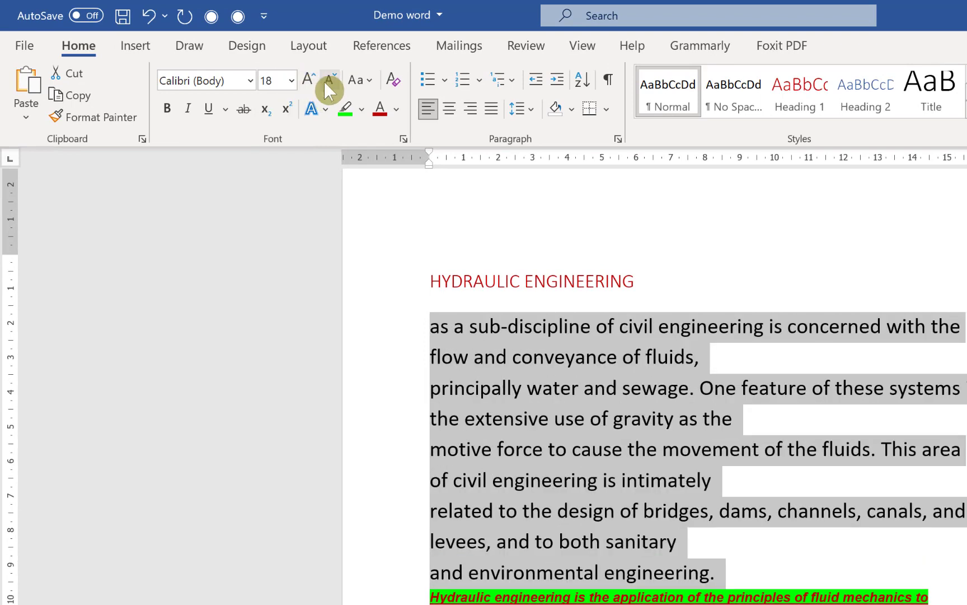
{"action": "left_click", "coordinate": [323, 80]}
{"action": "left_click", "coordinate": [323, 81]}
{"action": "left_click", "coordinate": [324, 80]}
{"action": "left_click", "coordinate": [324, 80]}
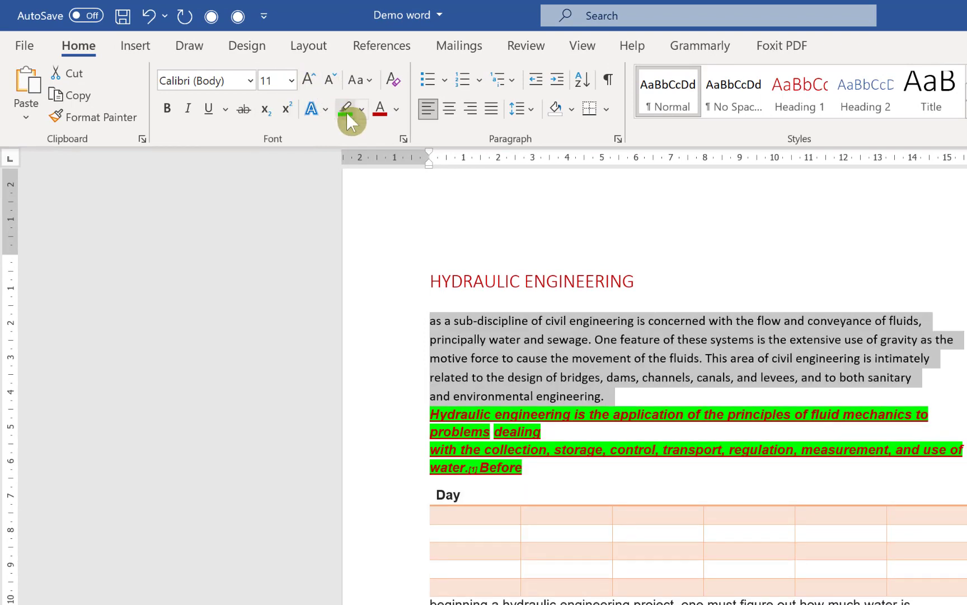
{"action": "key", "text": "shift+Up"}
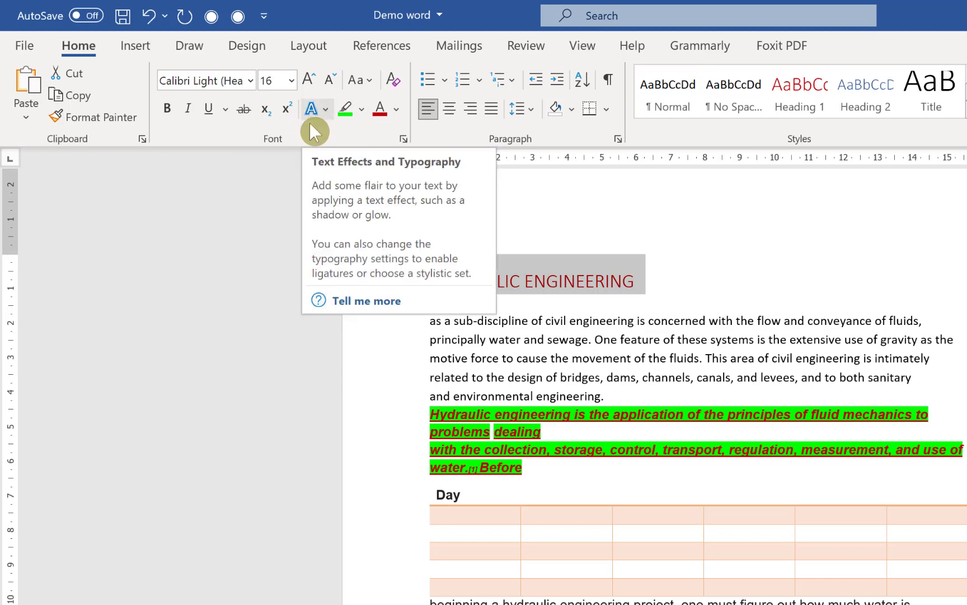
{"action": "left_click", "coordinate": [701, 339]}
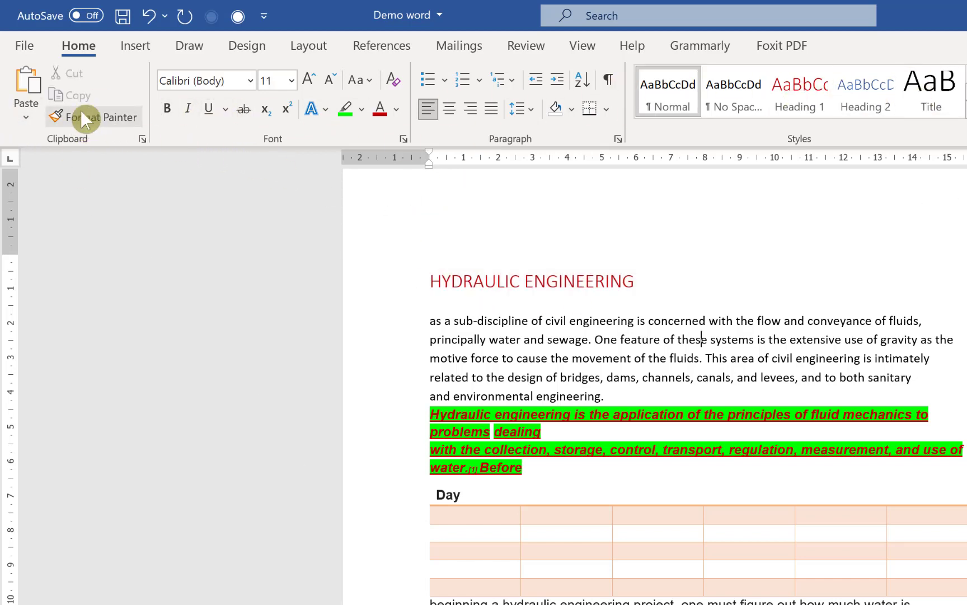
View the page insertion options and place the insertion point in the empty space below the Name of Animals list.
{"action": "left_click", "coordinate": [139, 51]}
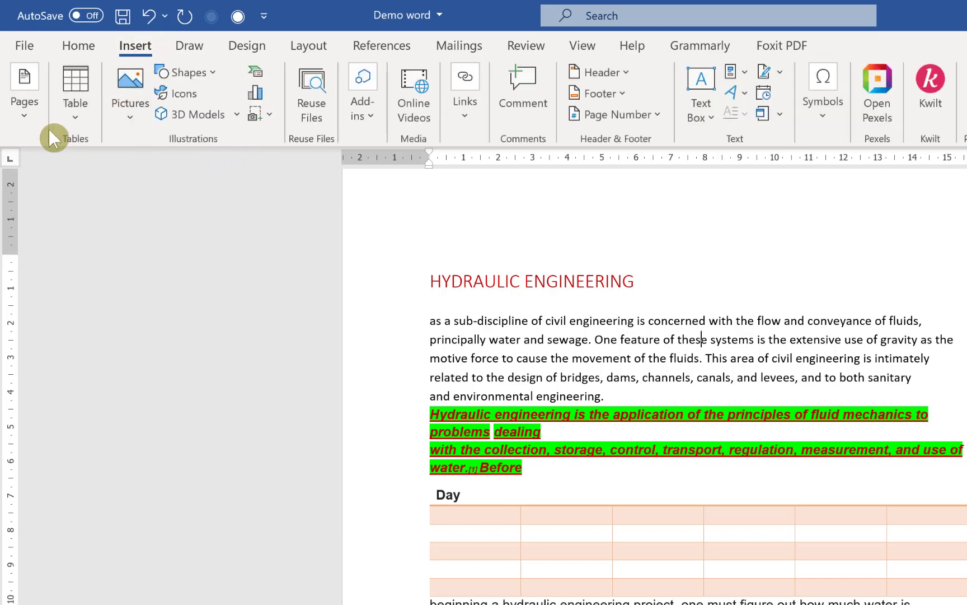
{"action": "left_click", "coordinate": [19, 127]}
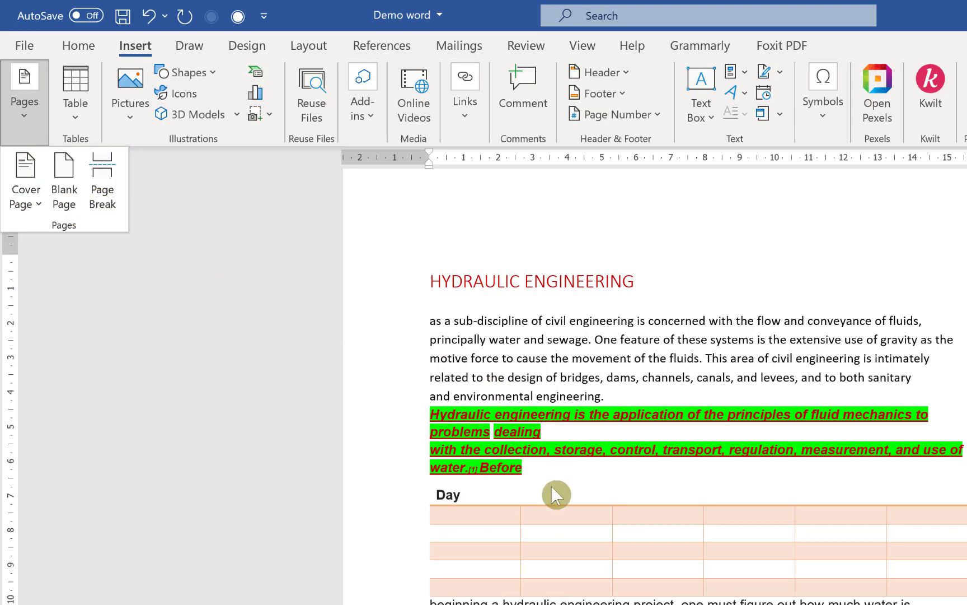
{"action": "scroll", "coordinate": [552, 487], "scroll_direction": "down", "scroll_amount": 6}
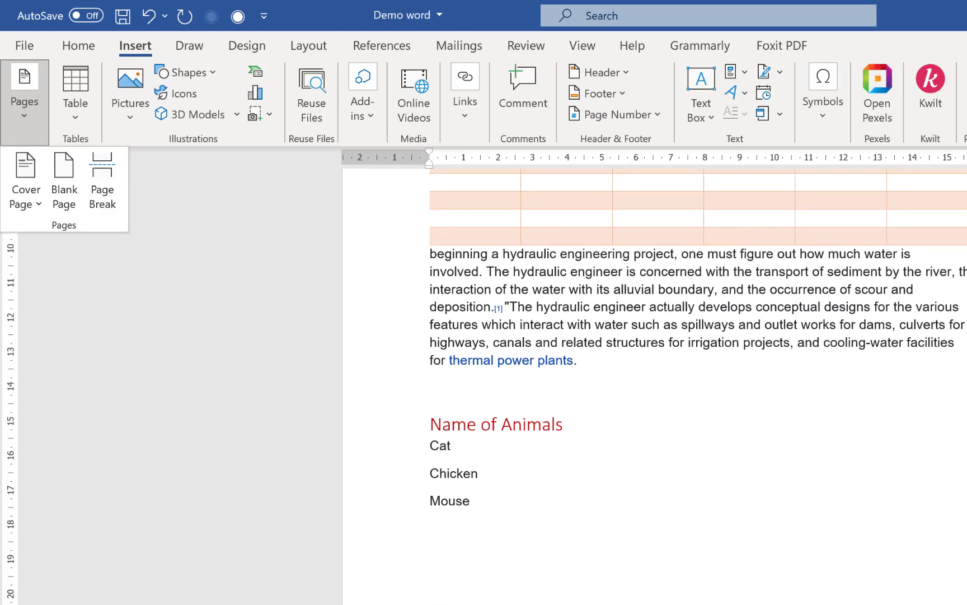
{"action": "left_click", "coordinate": [516, 501]}
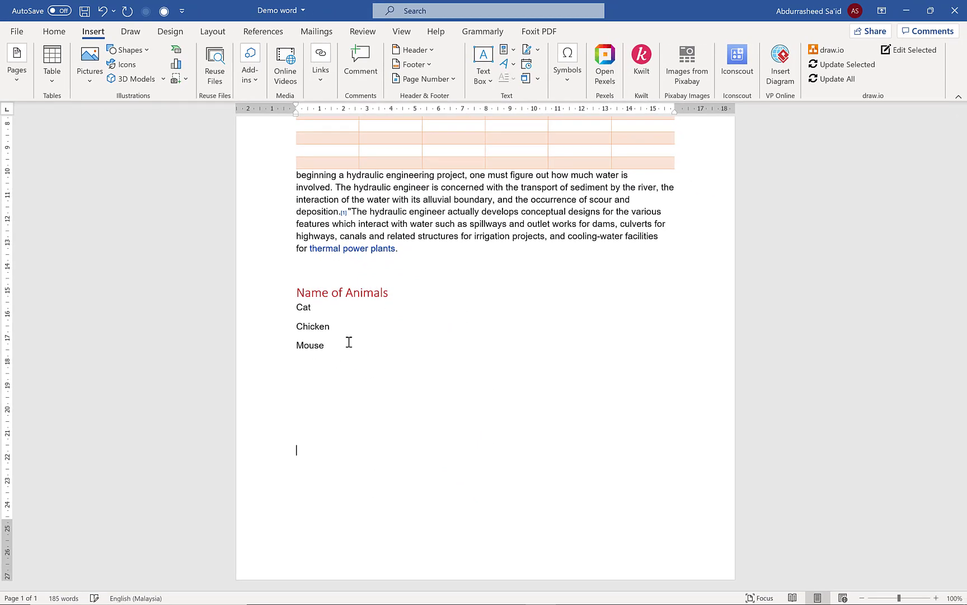
{"action": "scroll", "coordinate": [388, 308], "scroll_direction": "up", "scroll_amount": 2}
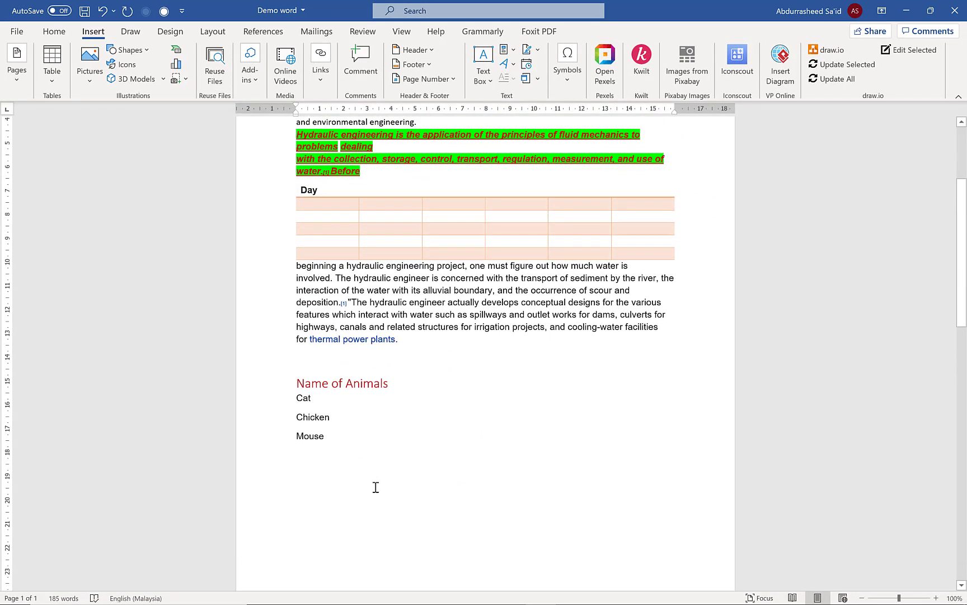
{"action": "scroll", "coordinate": [358, 377], "scroll_direction": "down", "scroll_amount": 1}
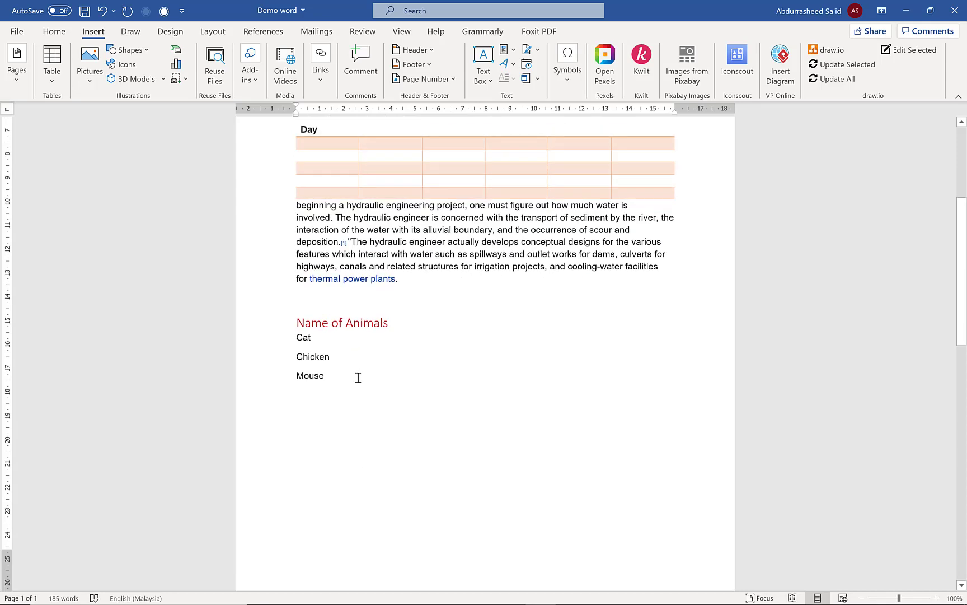
Examine the page break option and where the page ends below the animal list, and close the options without inserting anything.
{"action": "left_click", "coordinate": [26, 84]}
{"action": "left_click", "coordinate": [68, 134]}
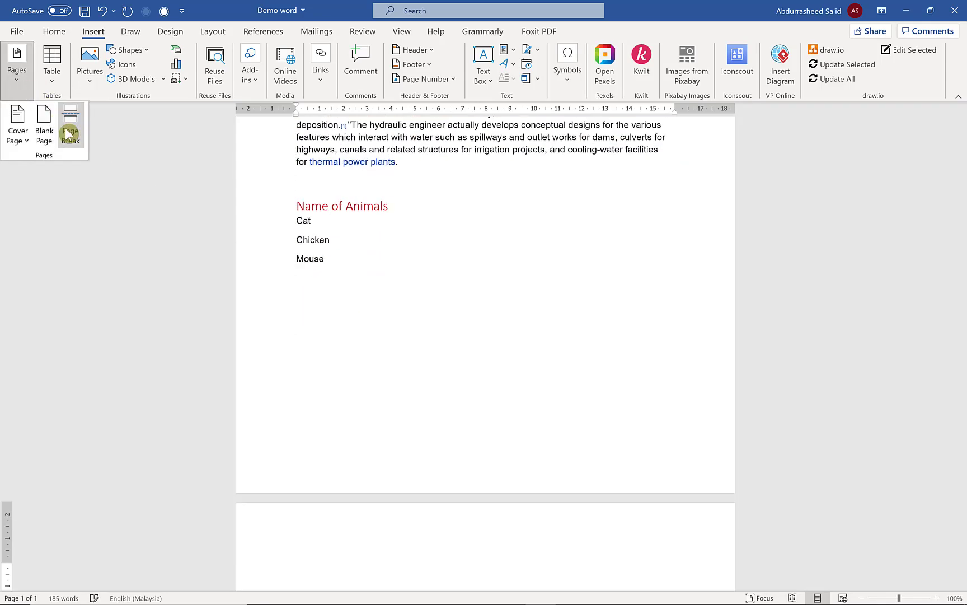
{"action": "scroll", "coordinate": [302, 448], "scroll_direction": "down", "scroll_amount": 3}
{"action": "scroll", "coordinate": [309, 358], "scroll_direction": "up", "scroll_amount": 5}
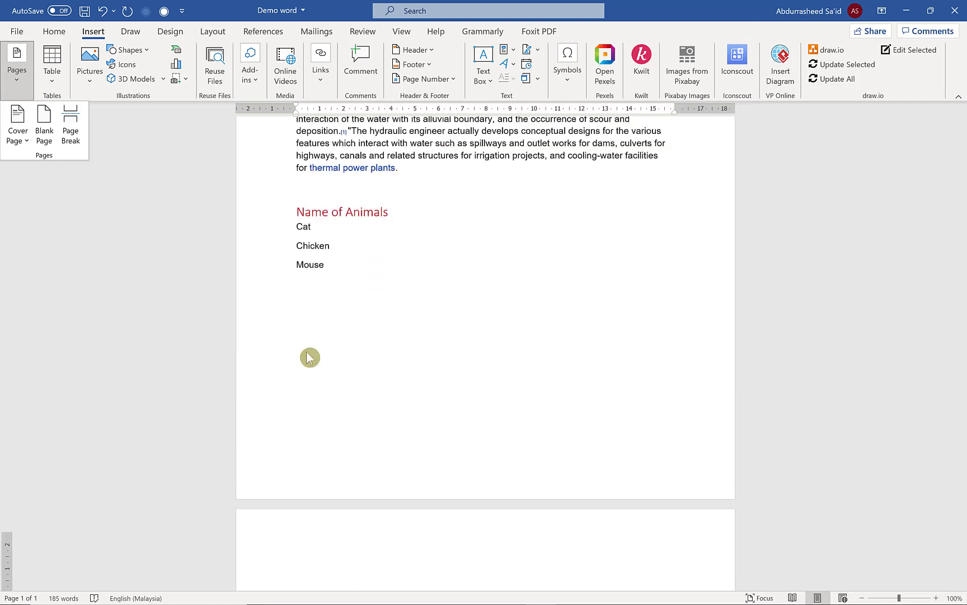
{"action": "left_click", "coordinate": [52, 82]}
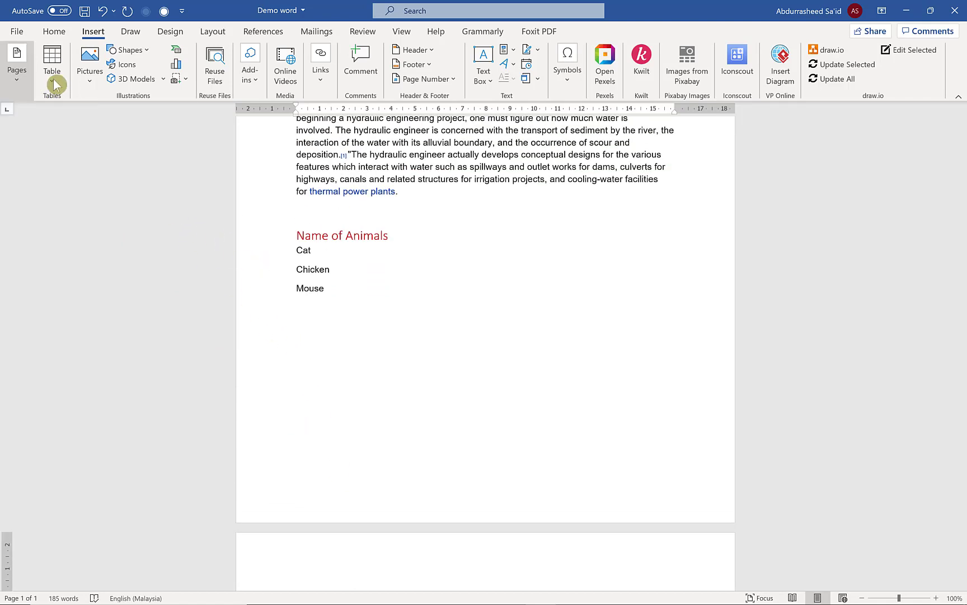
{"action": "left_click", "coordinate": [232, 274]}
Insert the webcam picture OIP (2) from this device's Pictures folder and shrink it to about 5.65 cm high by 4.92 cm wide.
{"action": "left_click", "coordinate": [91, 81]}
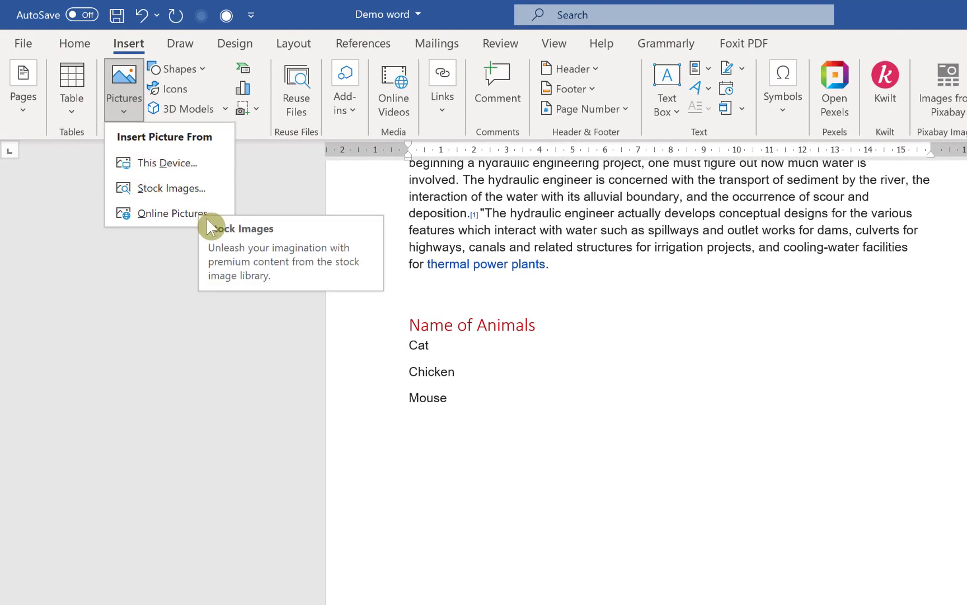
{"action": "left_click", "coordinate": [173, 164]}
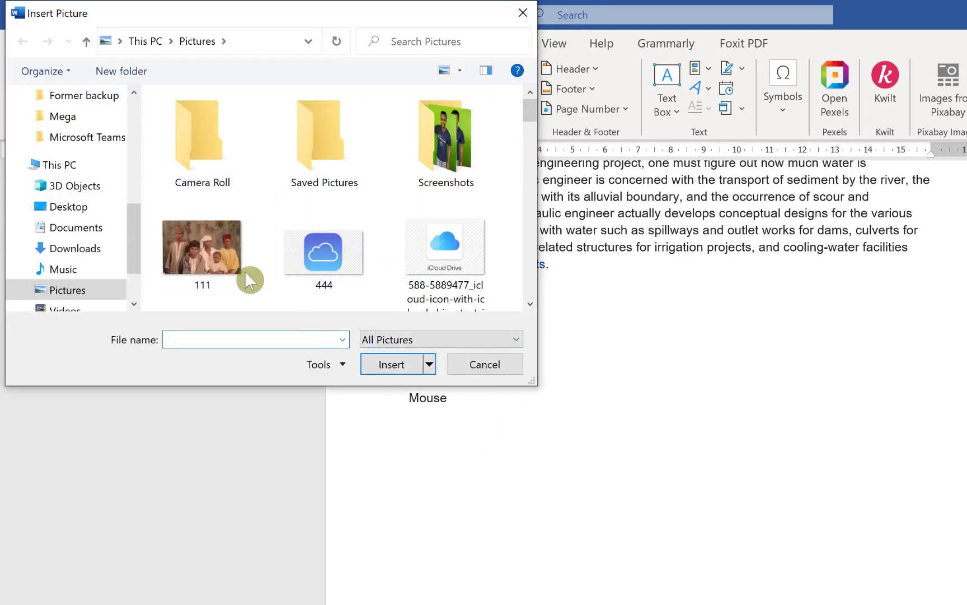
{"action": "scroll", "coordinate": [386, 288], "scroll_direction": "down", "scroll_amount": 3}
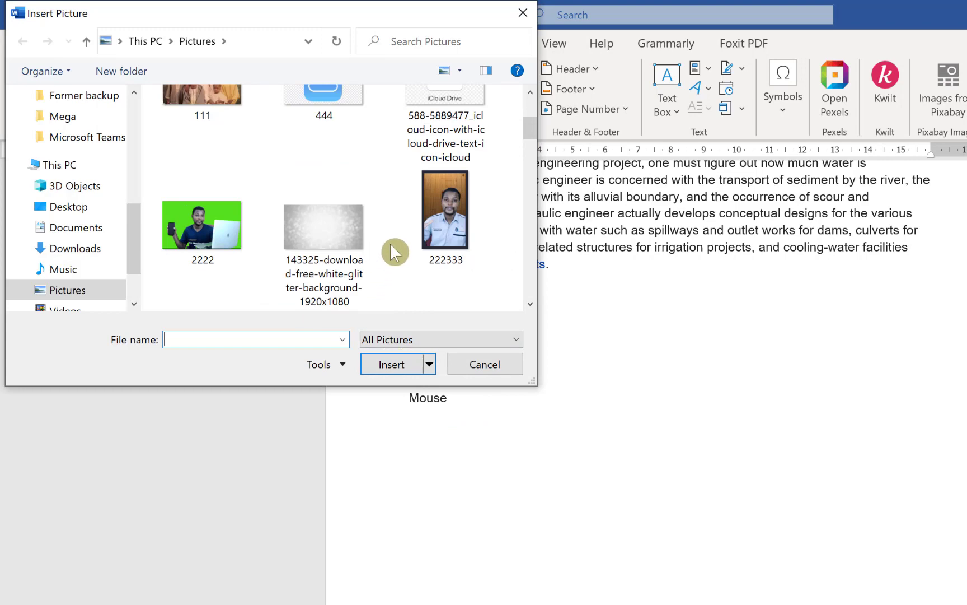
{"action": "scroll", "coordinate": [263, 249], "scroll_direction": "down", "scroll_amount": 5}
{"action": "scroll", "coordinate": [335, 272], "scroll_direction": "down", "scroll_amount": 6}
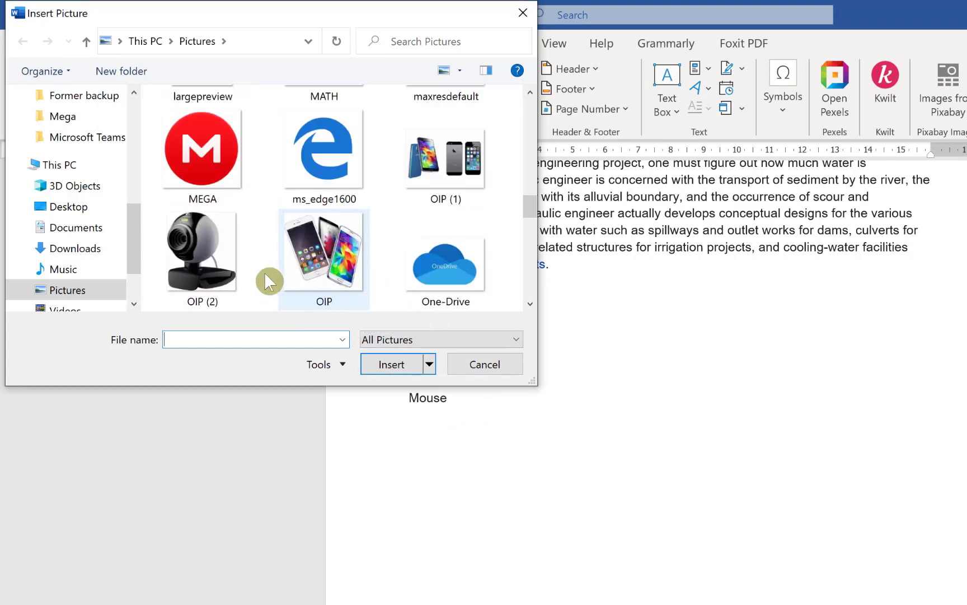
{"action": "left_click", "coordinate": [197, 251]}
{"action": "left_click", "coordinate": [394, 358]}
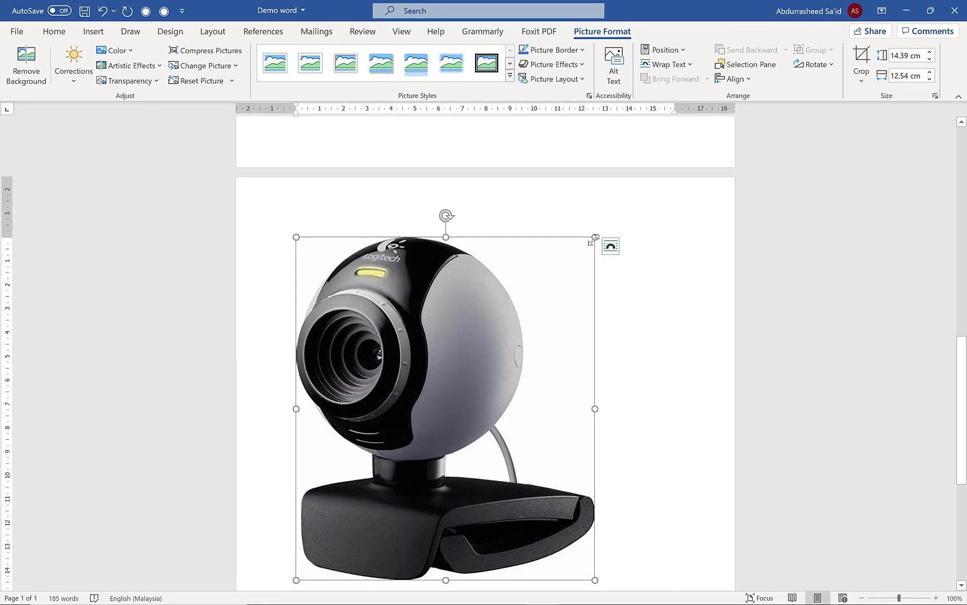
{"action": "left_click_drag", "start_coordinate": [594, 239], "coordinate": [360, 402]}
{"action": "scroll", "coordinate": [363, 353], "scroll_direction": "up", "scroll_amount": 3}
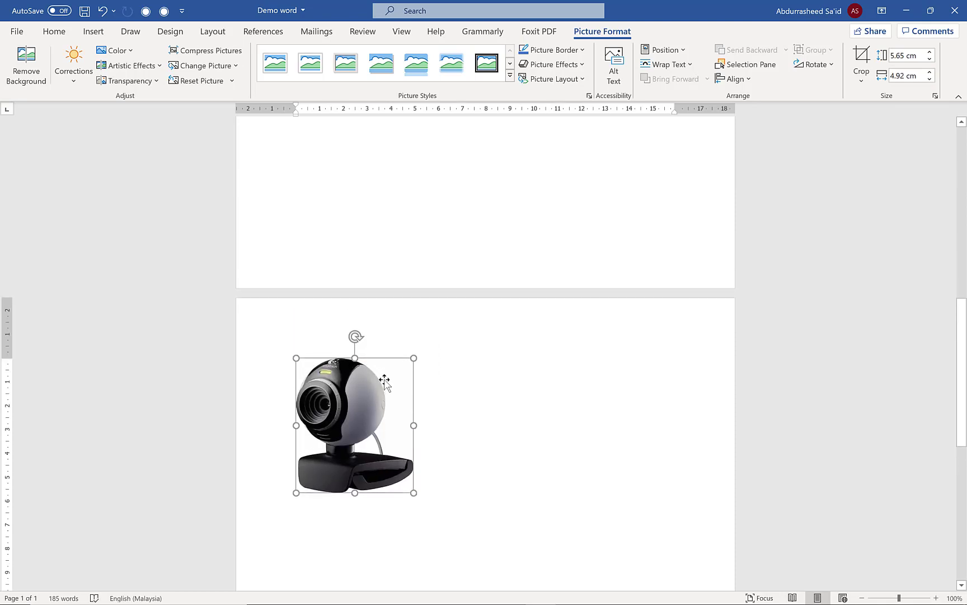
Set the webcam picture's text wrapping to In Front of Text and move it beside the Name of Animals list.
{"action": "left_click", "coordinate": [429, 370]}
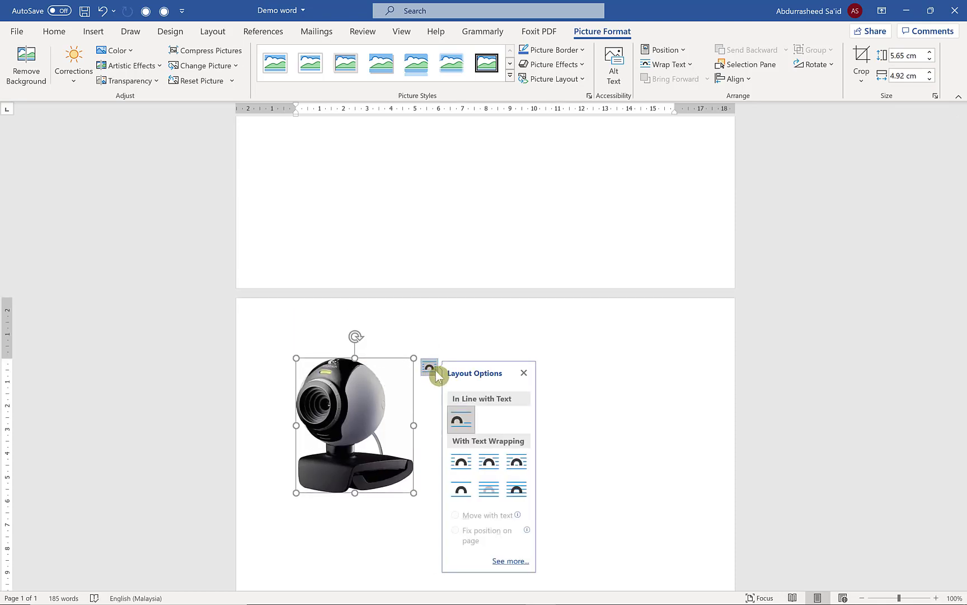
{"action": "left_click", "coordinate": [516, 489]}
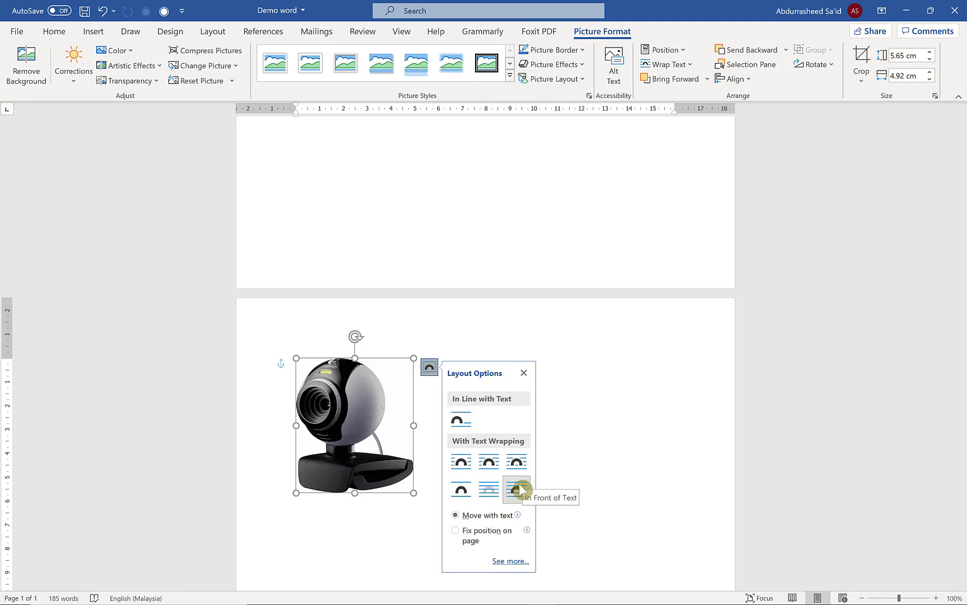
{"action": "left_click", "coordinate": [628, 473]}
{"action": "left_click_drag", "start_coordinate": [337, 409], "coordinate": [506, 229]}
{"action": "scroll", "coordinate": [437, 265], "scroll_direction": "up", "scroll_amount": 3}
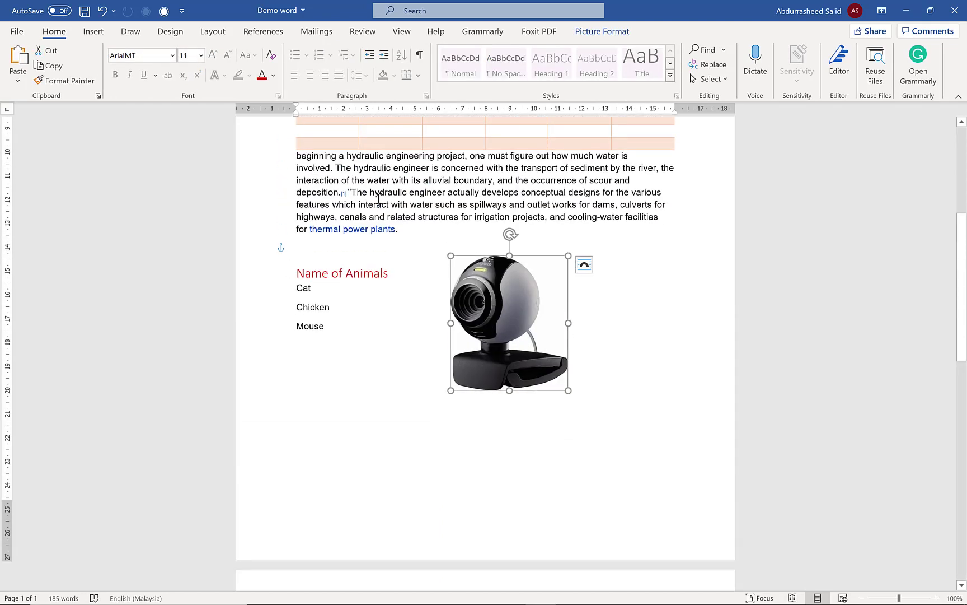
Preview the brightness and contrast corrections and the transparency presets on the webcam picture.
{"action": "double_click", "coordinate": [518, 308]}
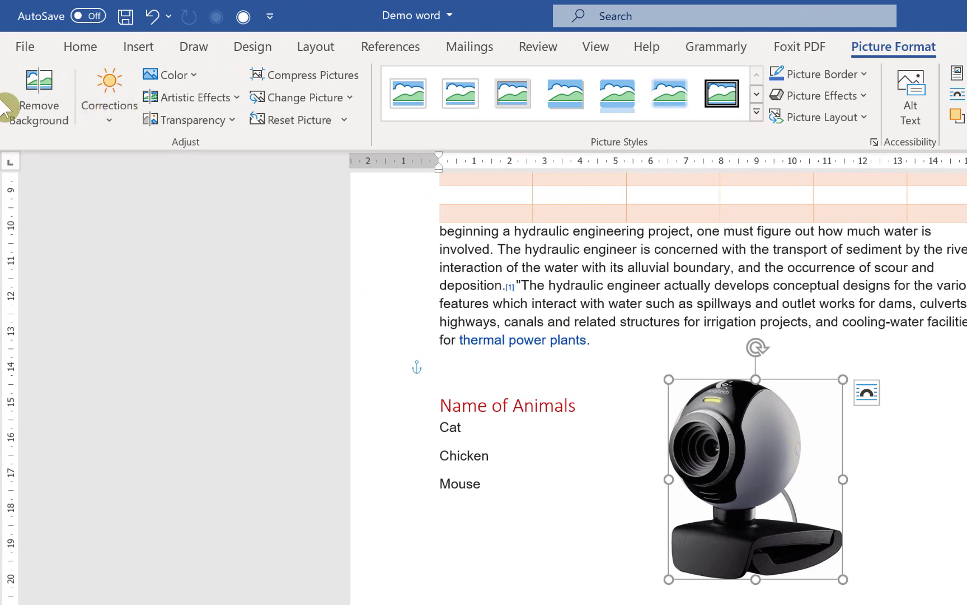
{"action": "left_click", "coordinate": [114, 123]}
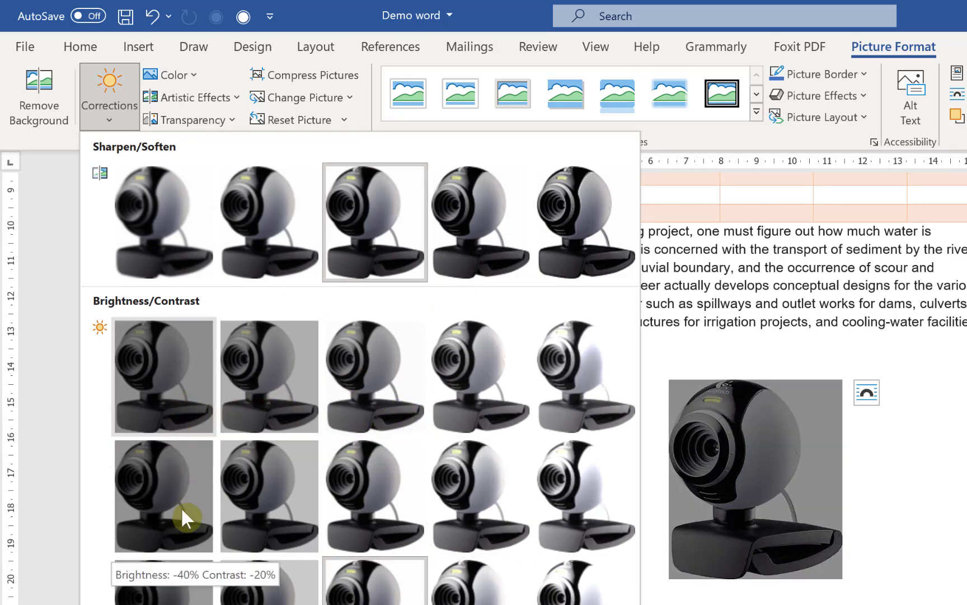
{"action": "left_click", "coordinate": [232, 121]}
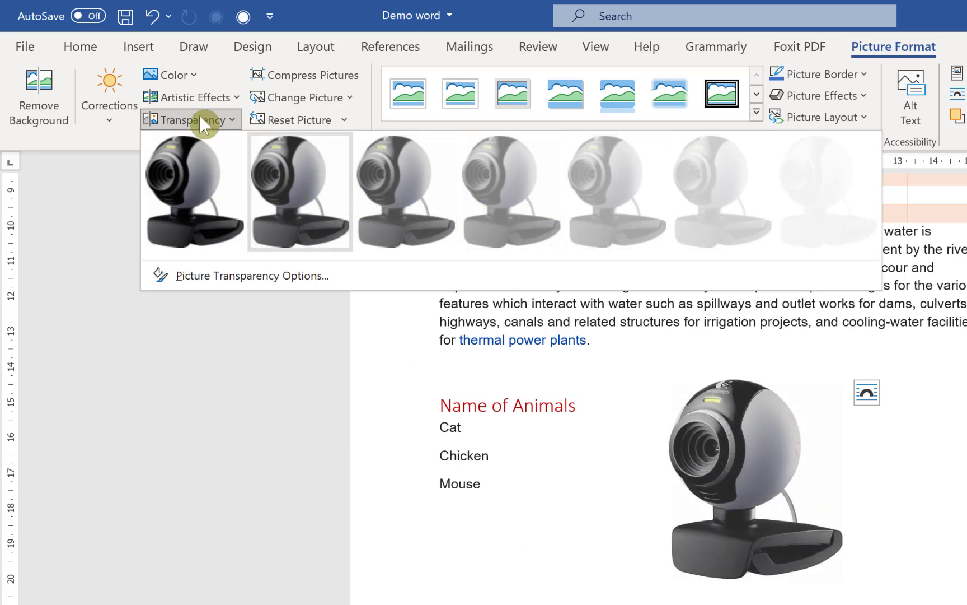
Examine the sources available for replacing the webcam picture, and keep the current picture.
{"action": "left_click", "coordinate": [350, 98]}
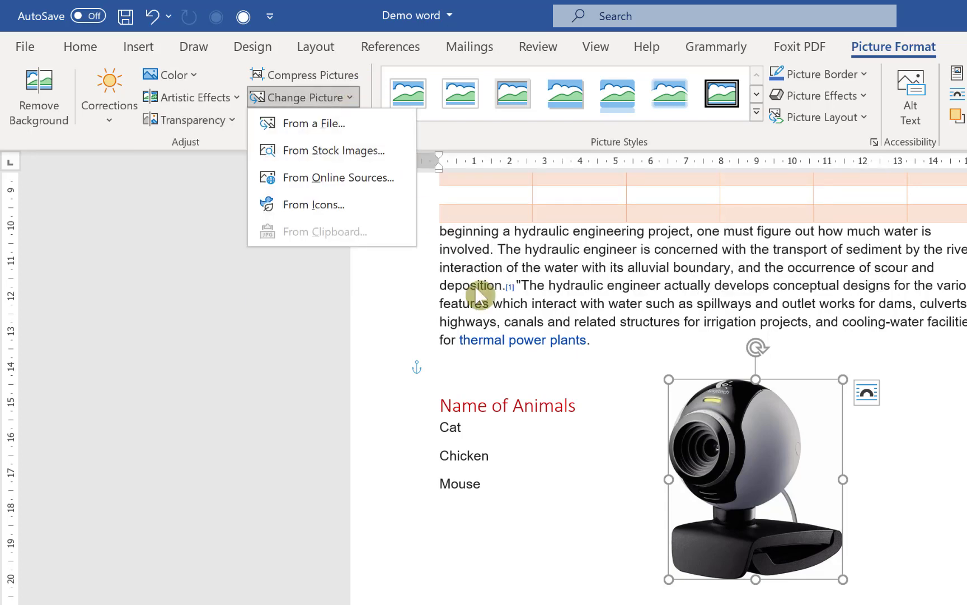
{"action": "left_click", "coordinate": [744, 482]}
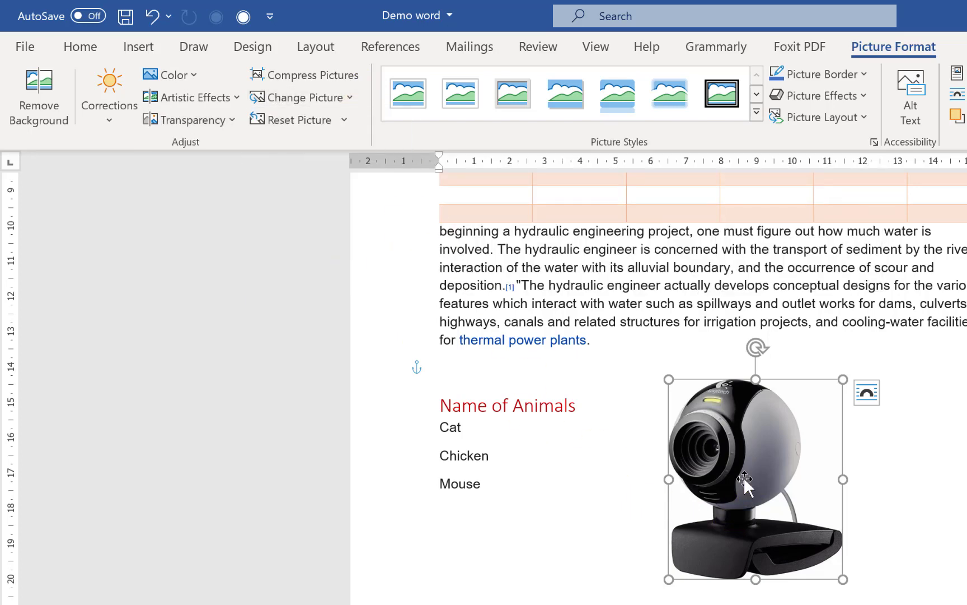
{"action": "left_click", "coordinate": [356, 96]}
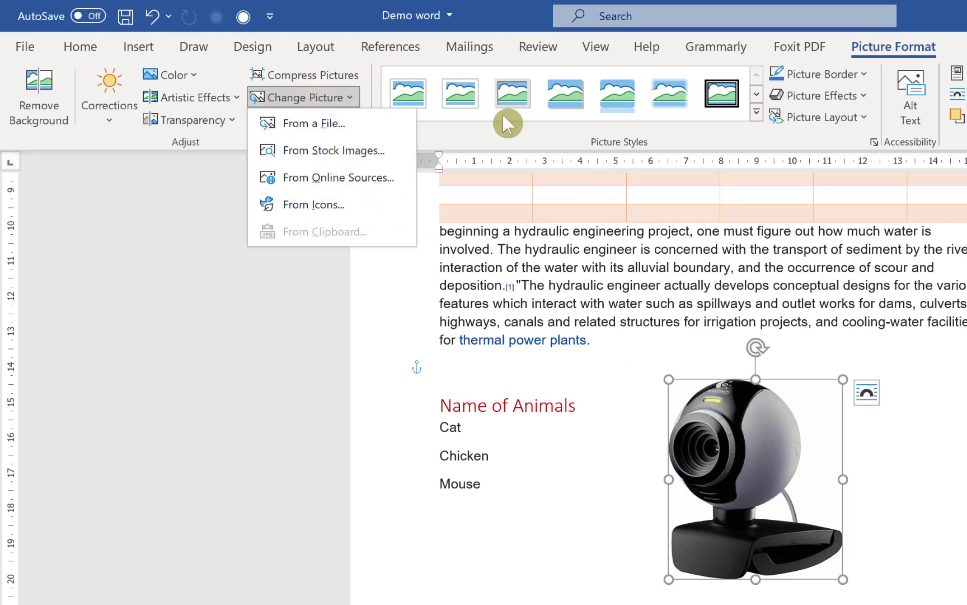
{"action": "left_click", "coordinate": [727, 489]}
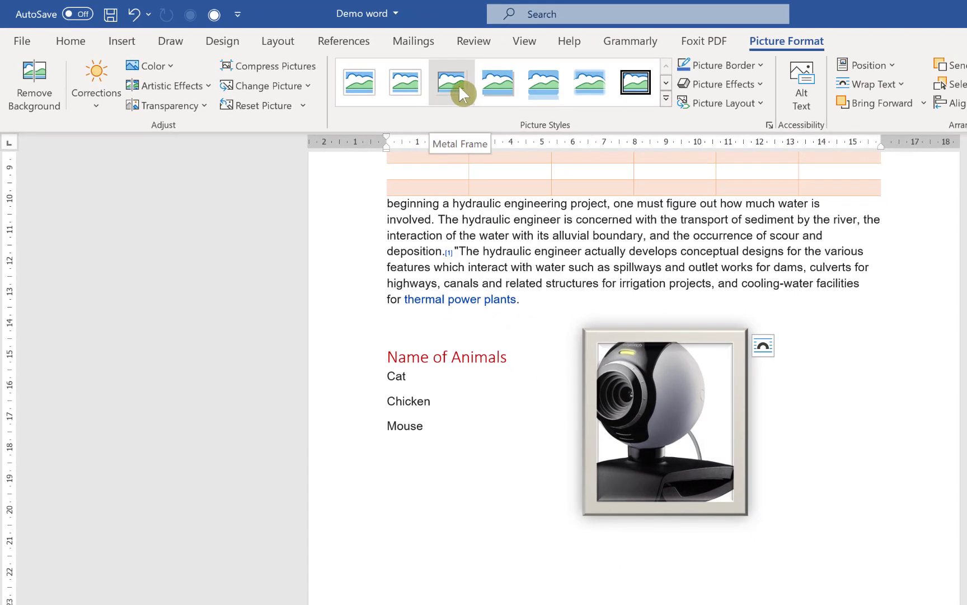
Browse the full set of picture styles for the webcam picture and examine its border color, weight and dash options.
{"action": "left_click", "coordinate": [666, 99]}
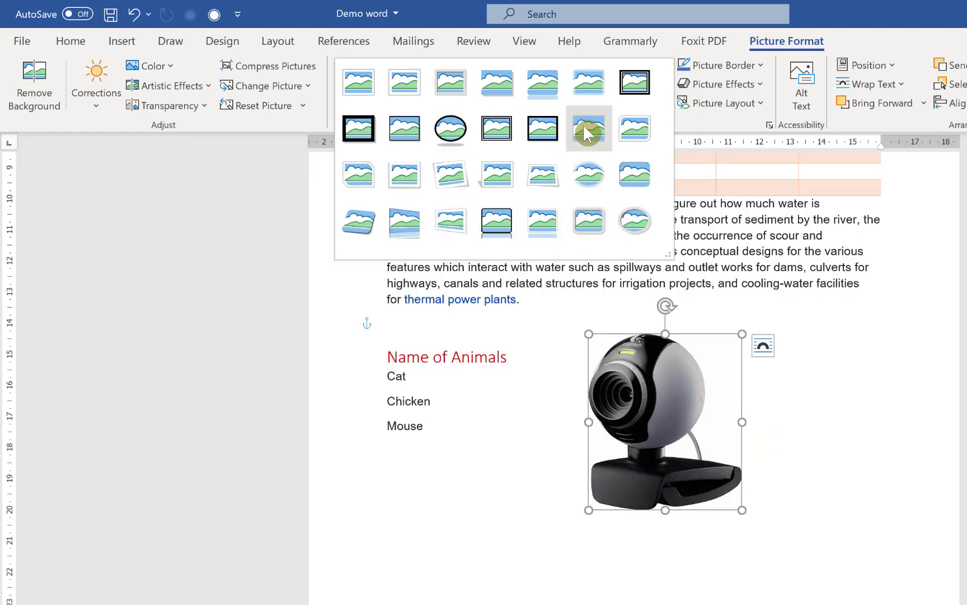
{"action": "left_click", "coordinate": [694, 130]}
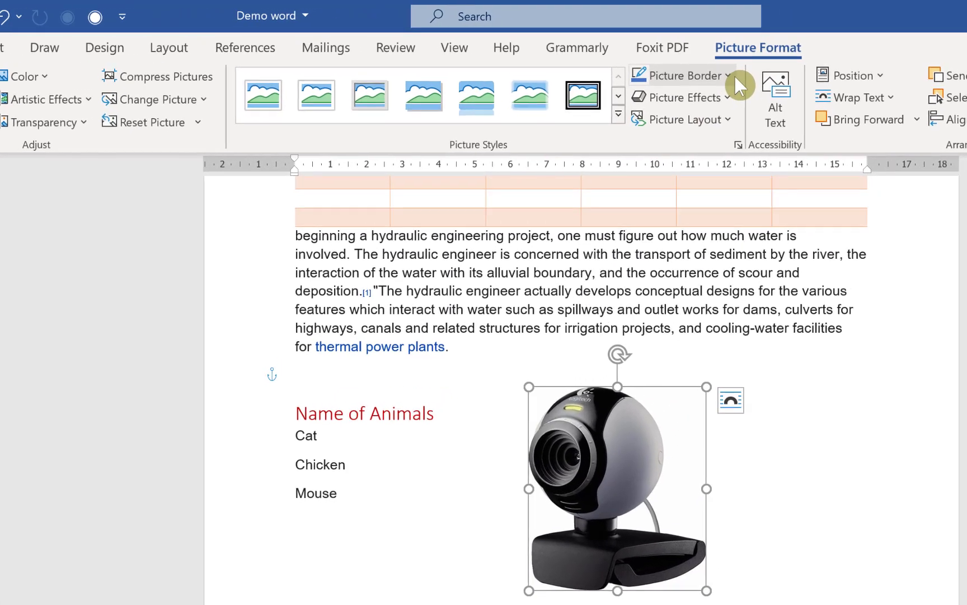
{"action": "left_click", "coordinate": [761, 66]}
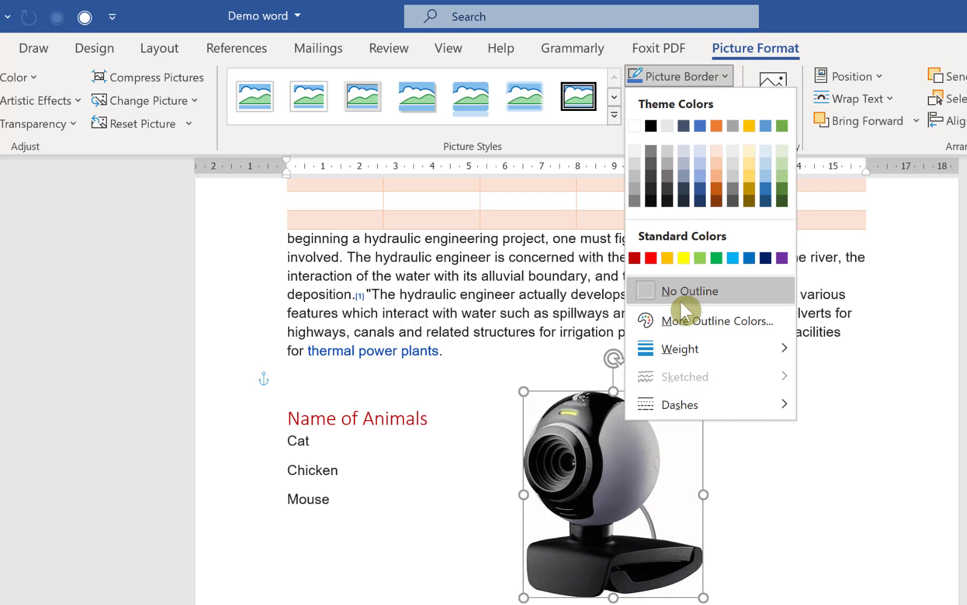
{"action": "mouse_move", "coordinate": [707, 353]}
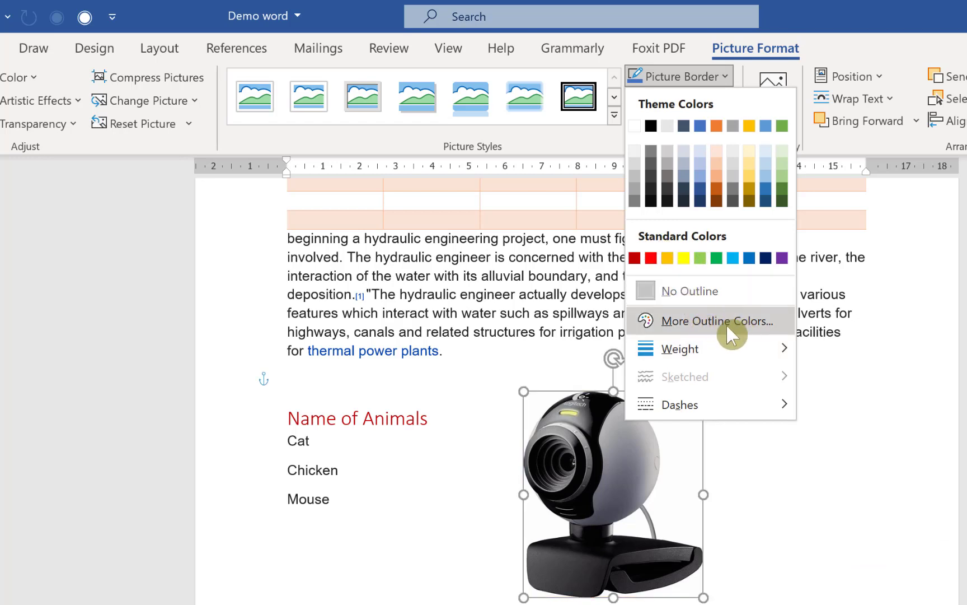
{"action": "mouse_move", "coordinate": [729, 404]}
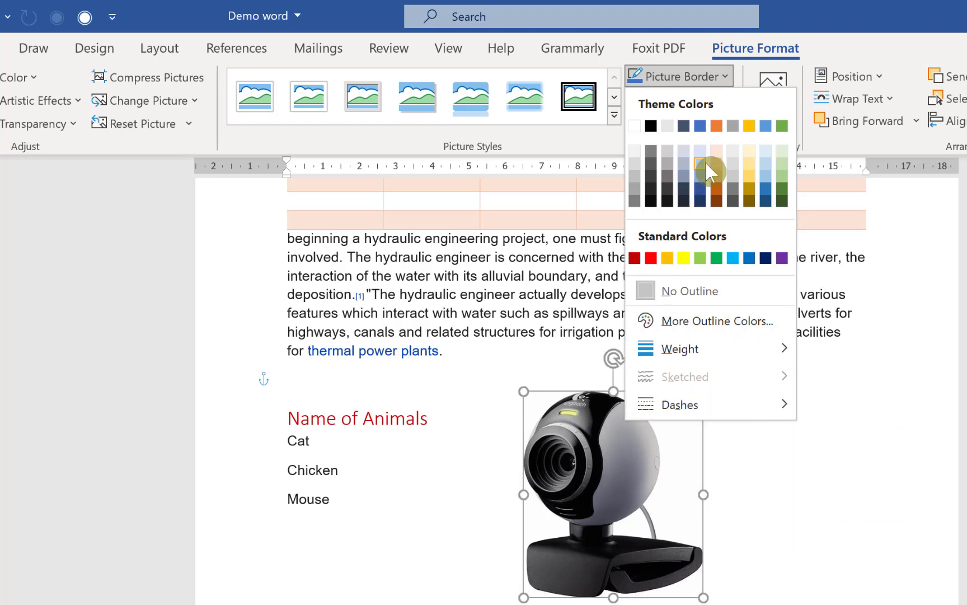
{"action": "left_click", "coordinate": [812, 22]}
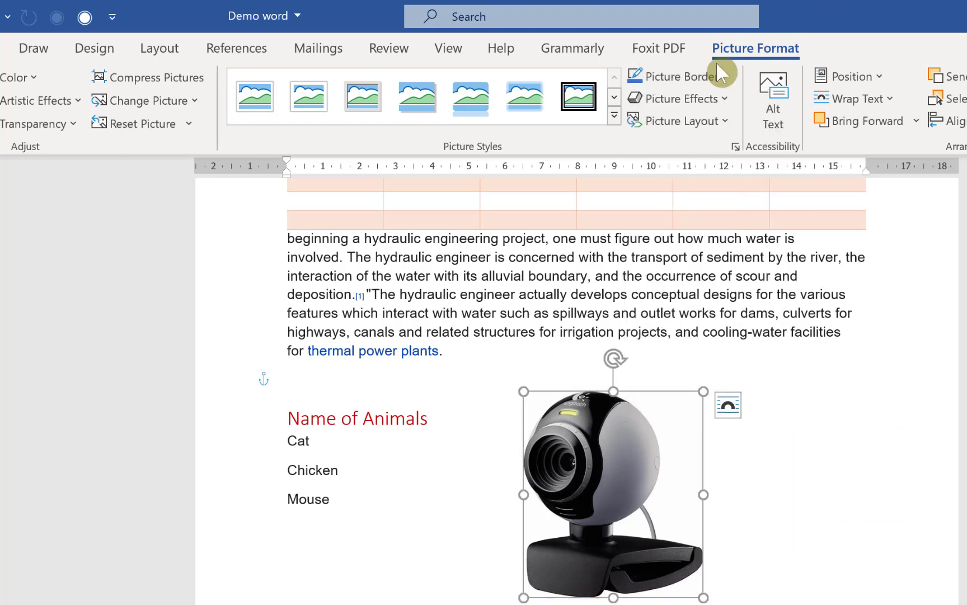
Preview the preset, shadow, glow, soft edges, bevel and 3-D rotation effects on the webcam picture without applying any.
{"action": "left_click", "coordinate": [722, 99]}
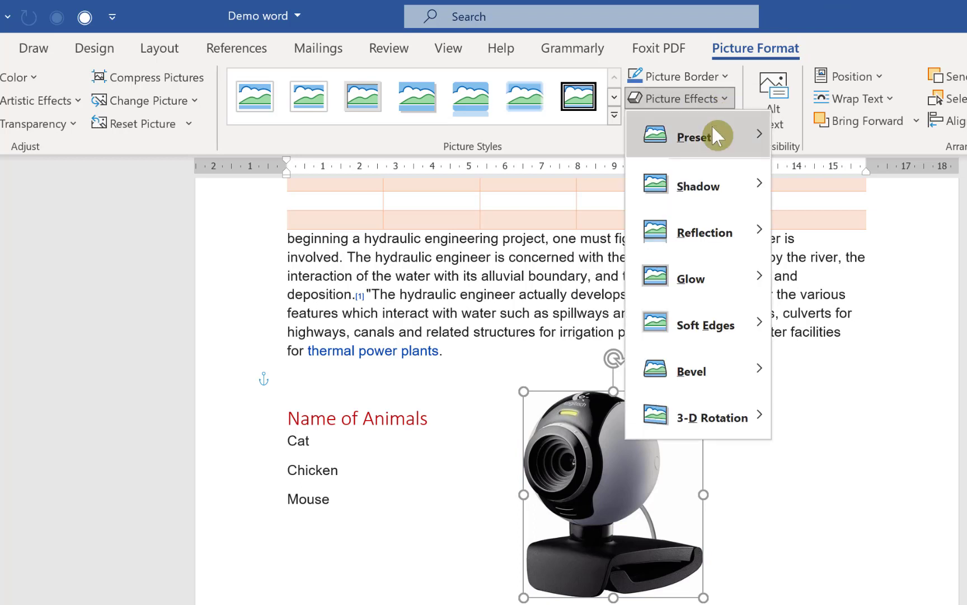
{"action": "mouse_move", "coordinate": [739, 139]}
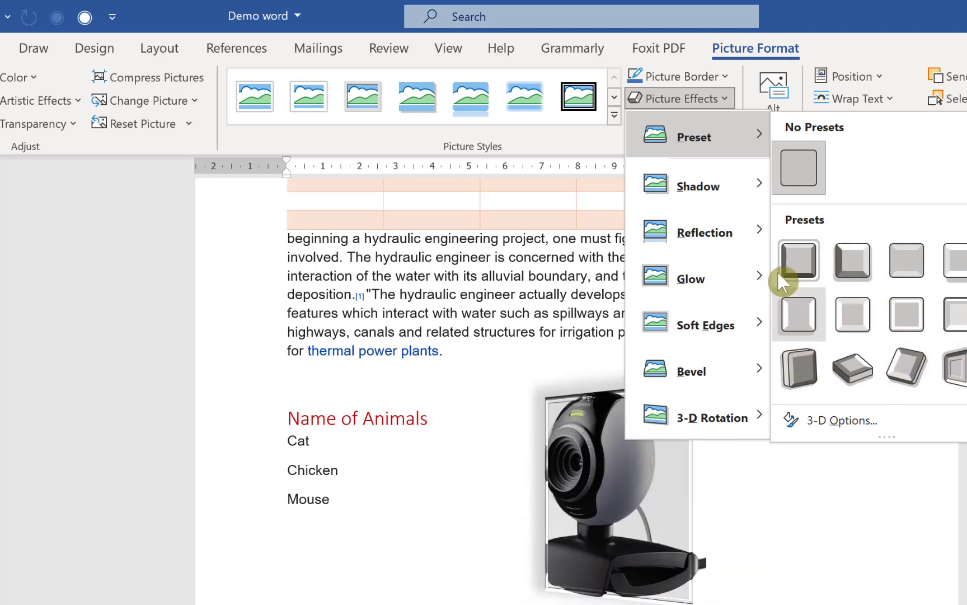
{"action": "mouse_move", "coordinate": [700, 180]}
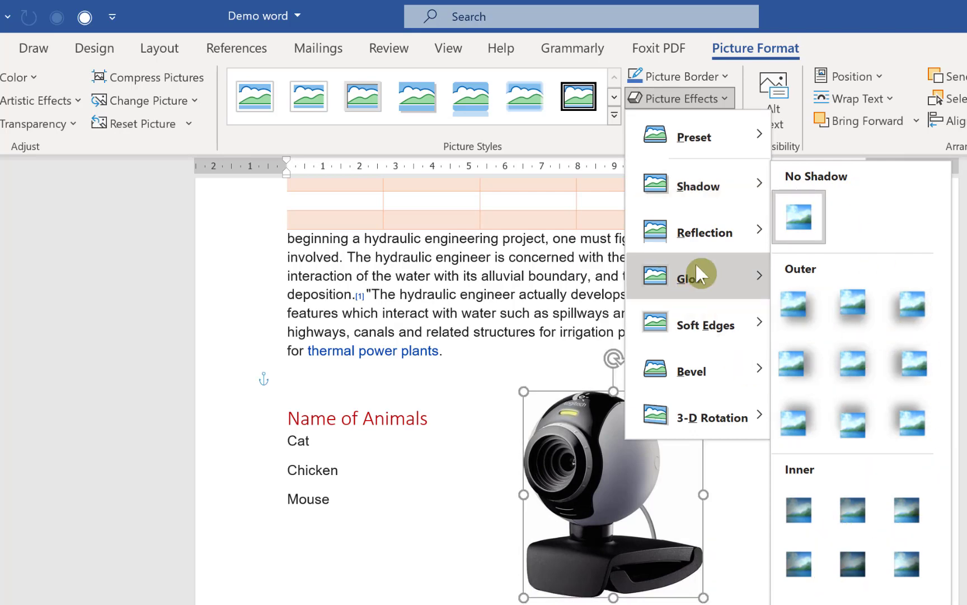
{"action": "mouse_move", "coordinate": [708, 284]}
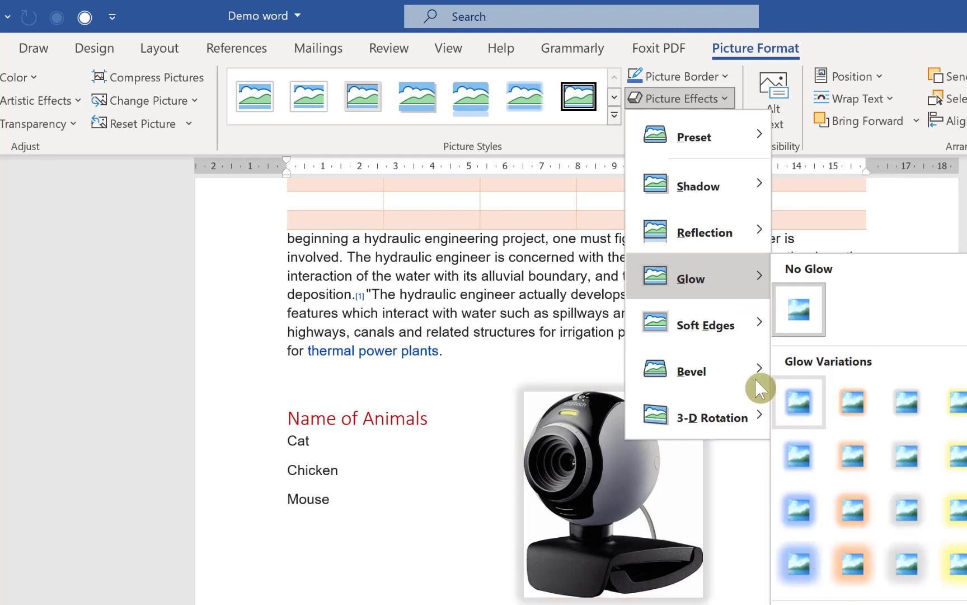
{"action": "mouse_move", "coordinate": [733, 328]}
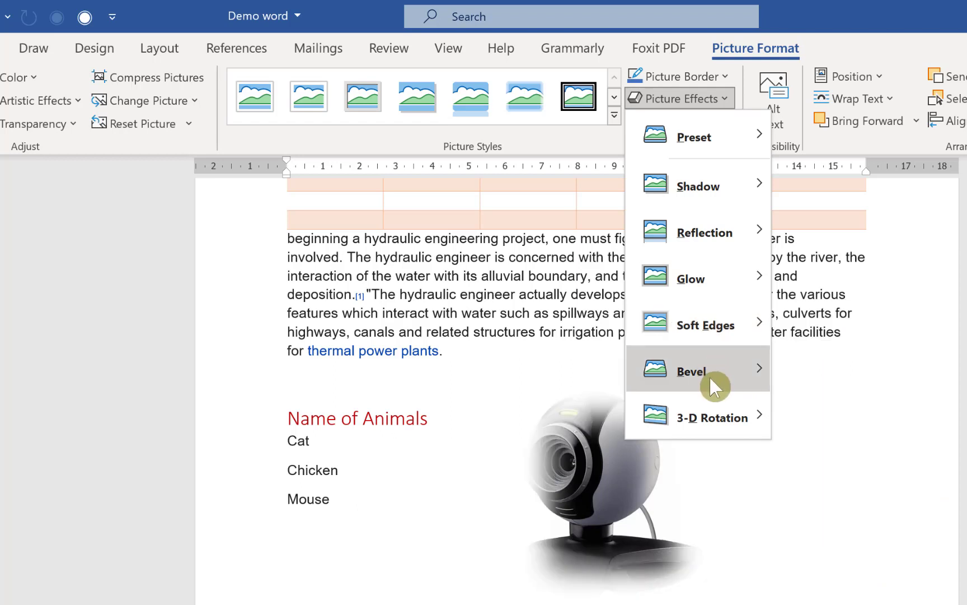
{"action": "mouse_move", "coordinate": [710, 372]}
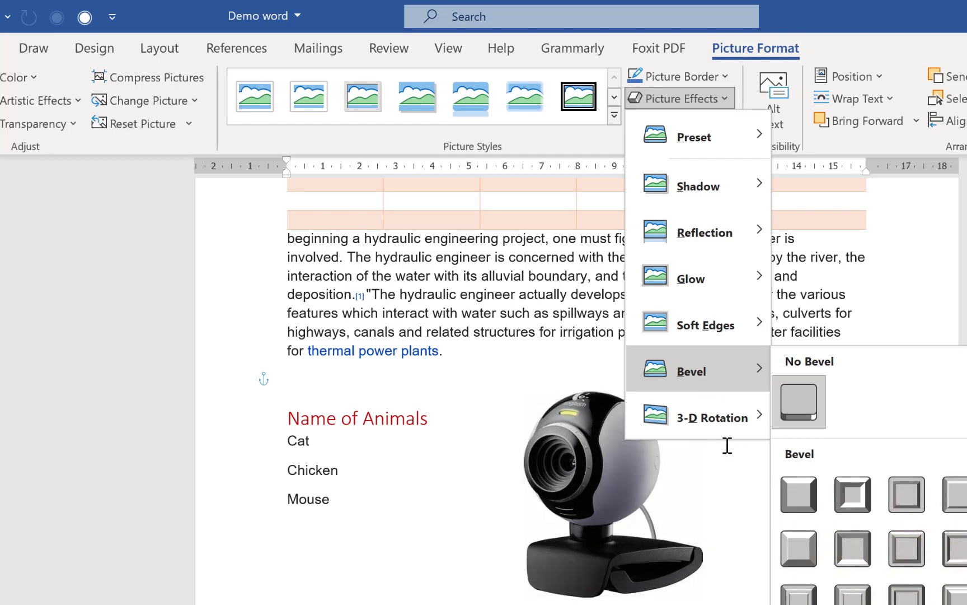
{"action": "mouse_move", "coordinate": [719, 423]}
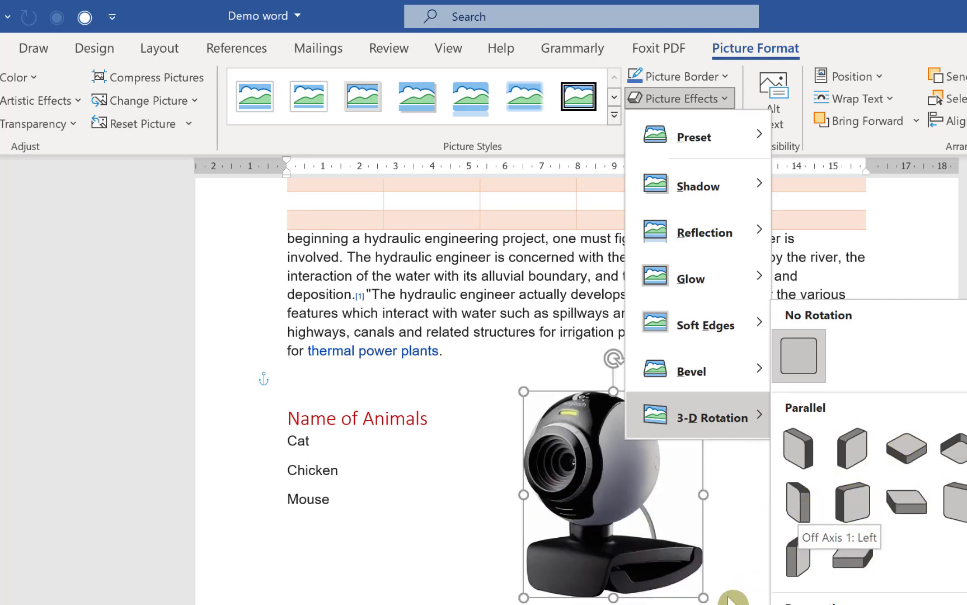
{"action": "left_click", "coordinate": [751, 490]}
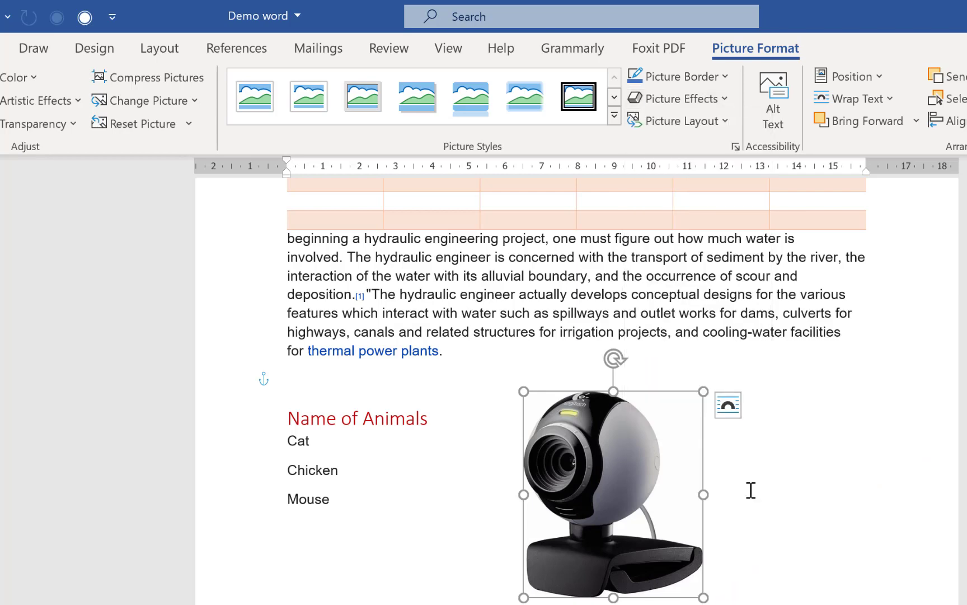
Preview the picture layouts and examine the text wrapping choices for the webcam picture, keeping its current settings.
{"action": "left_click", "coordinate": [725, 124]}
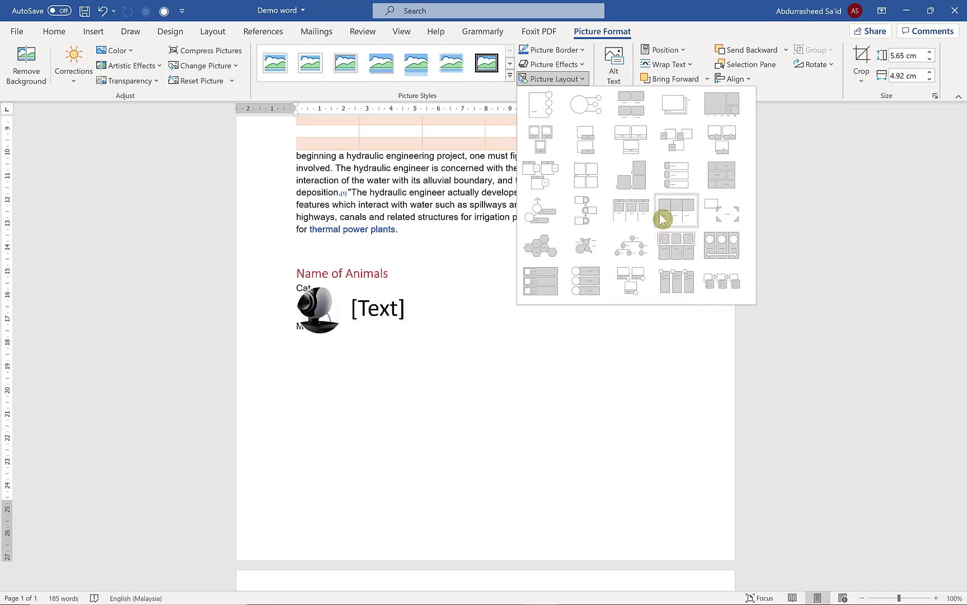
{"action": "left_click", "coordinate": [630, 400]}
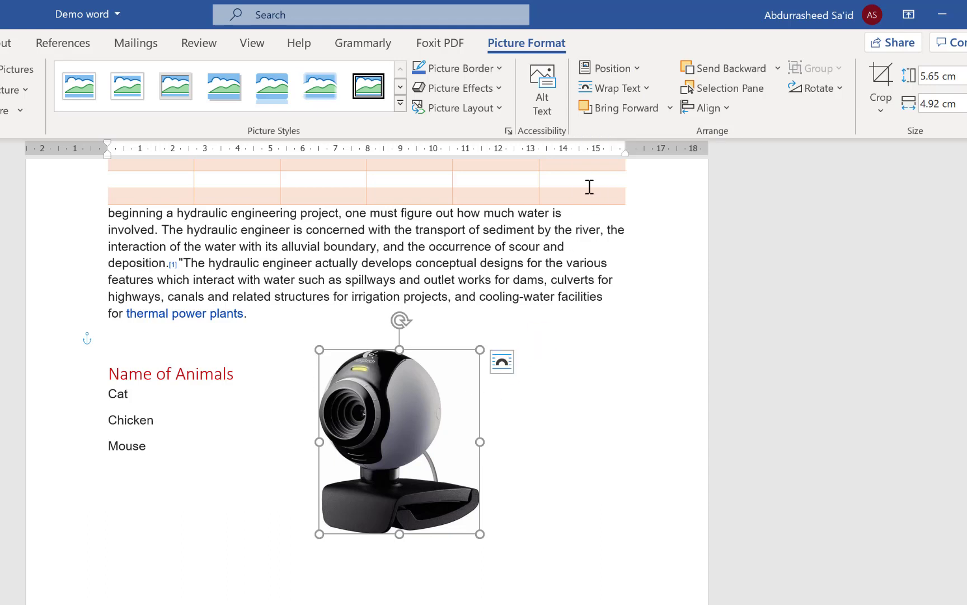
{"action": "left_click", "coordinate": [645, 87]}
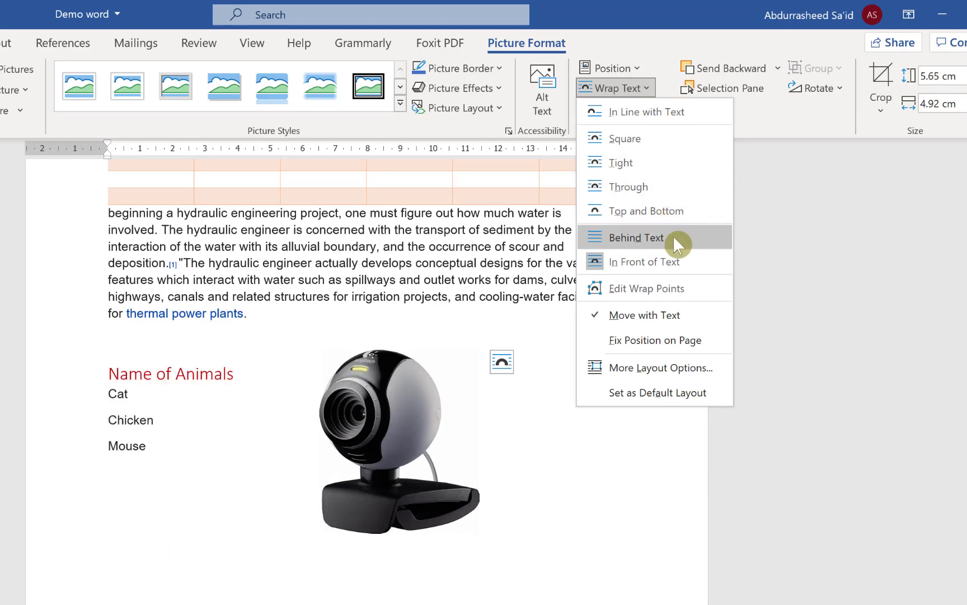
{"action": "key", "text": "Escape"}
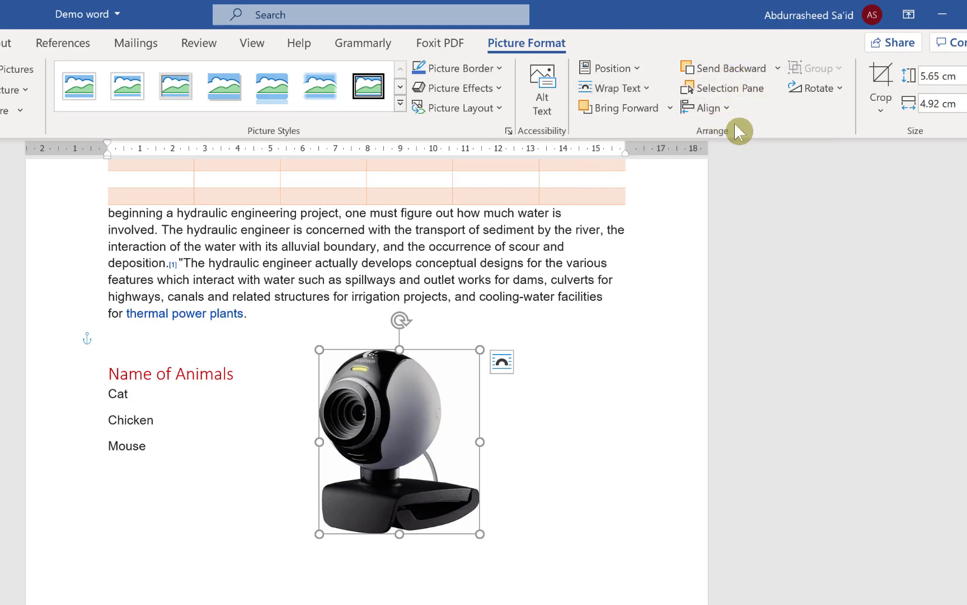
Flip the webcam picture vertically and undo the flip.
{"action": "left_click", "coordinate": [844, 88]}
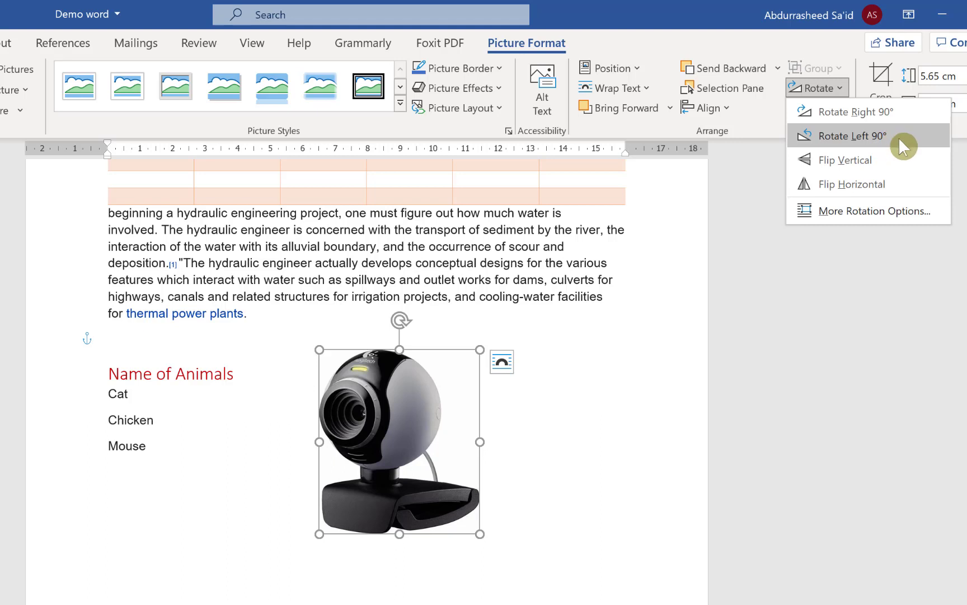
{"action": "left_click", "coordinate": [889, 160]}
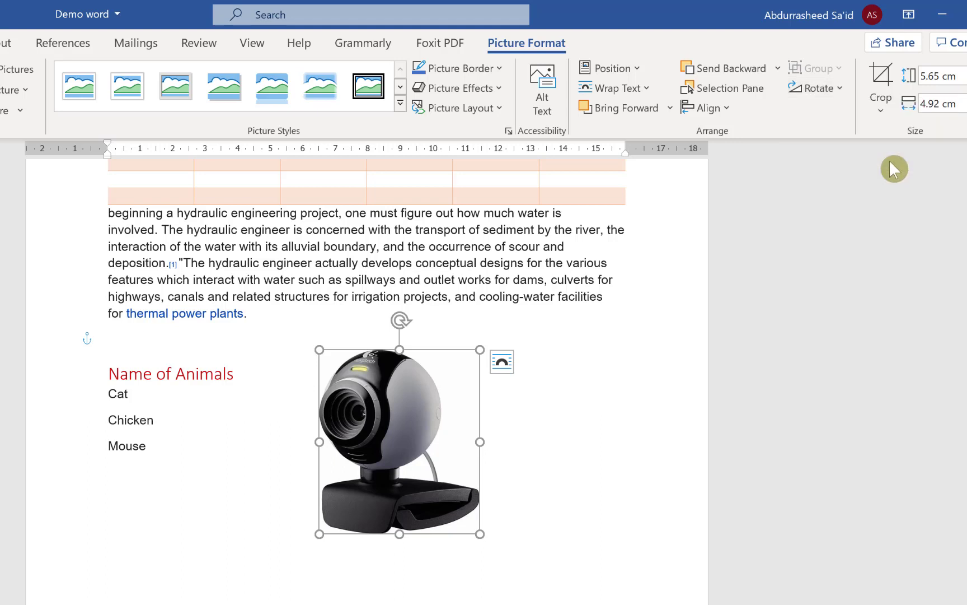
{"action": "left_click", "coordinate": [882, 110]}
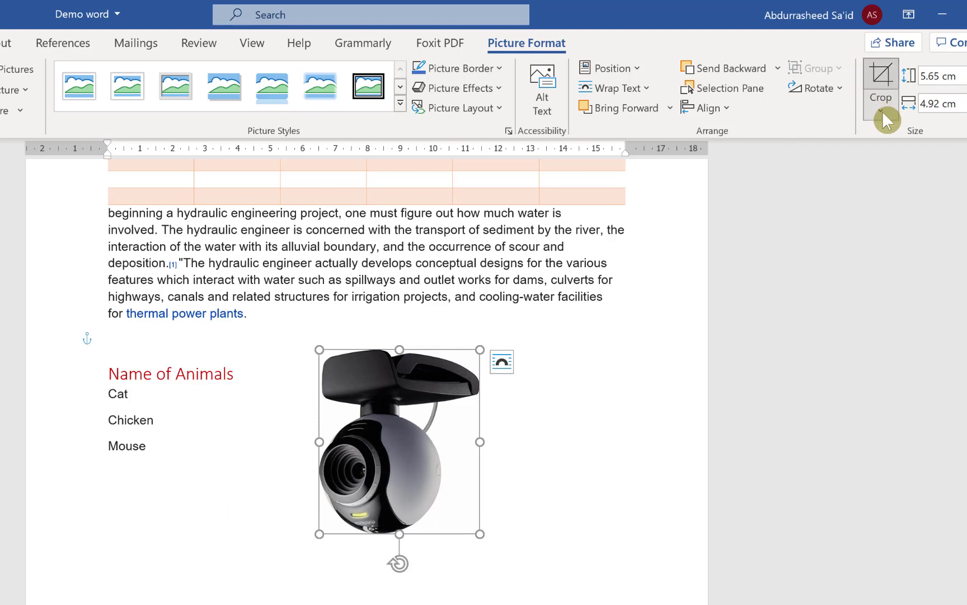
{"action": "left_click", "coordinate": [479, 352]}
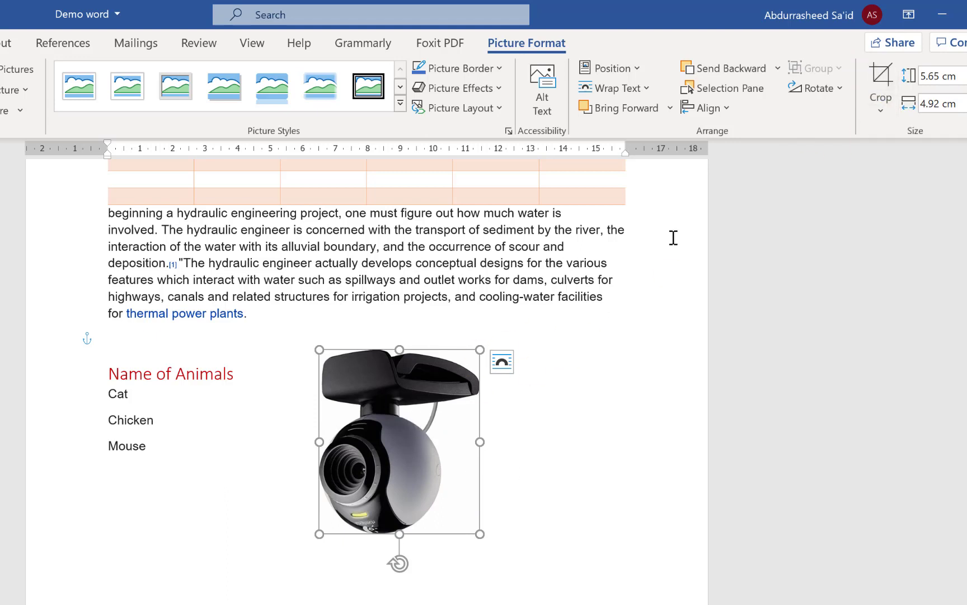
{"action": "key", "text": "ctrl+z"}
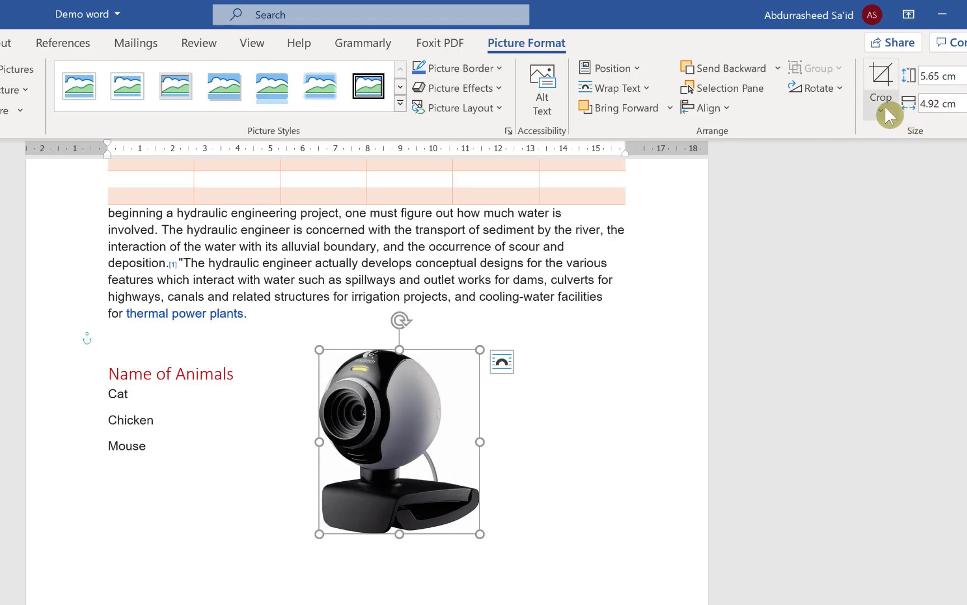
Crop the webcam picture to its lower part beside the list, about 3.58 cm high and 2.17 cm wide.
{"action": "left_click", "coordinate": [886, 109]}
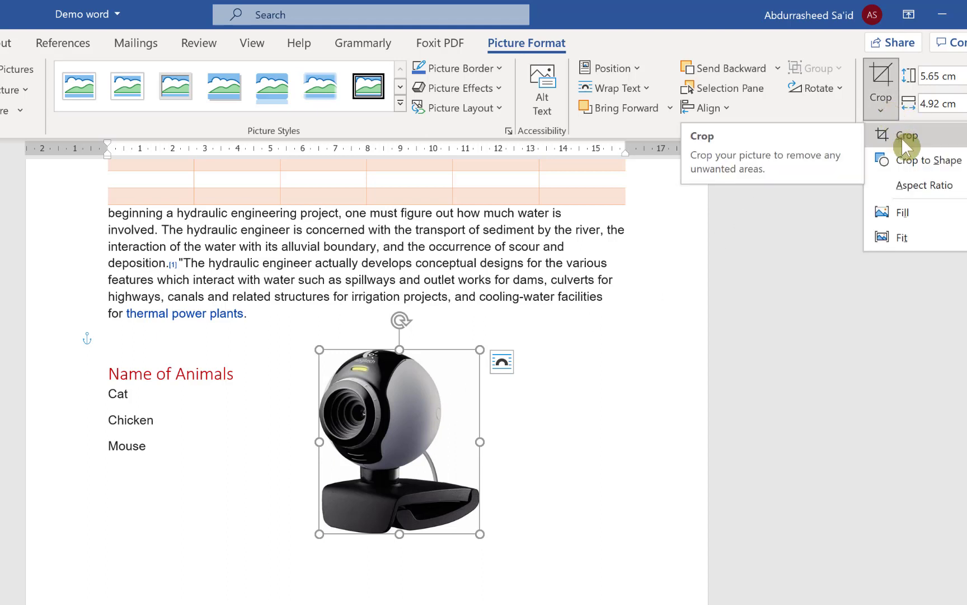
{"action": "left_click", "coordinate": [881, 85]}
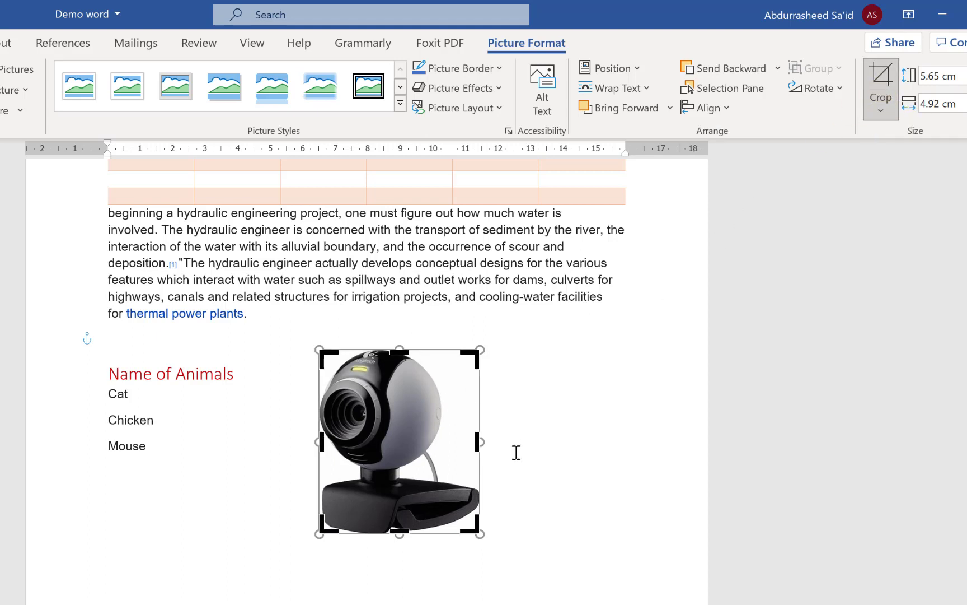
{"action": "left_click_drag", "start_coordinate": [468, 442], "coordinate": [393, 420]}
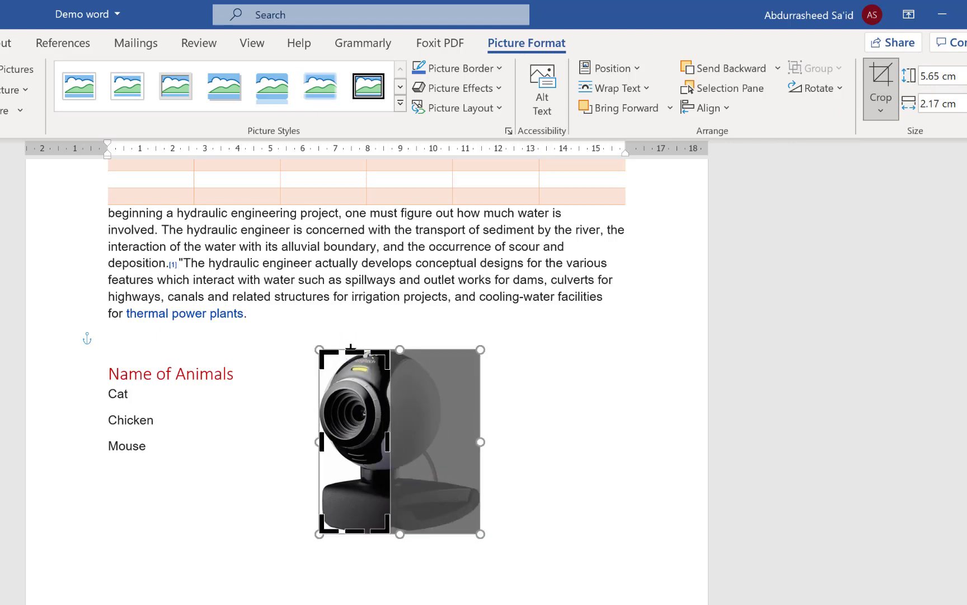
{"action": "left_click_drag", "start_coordinate": [351, 348], "coordinate": [352, 417]}
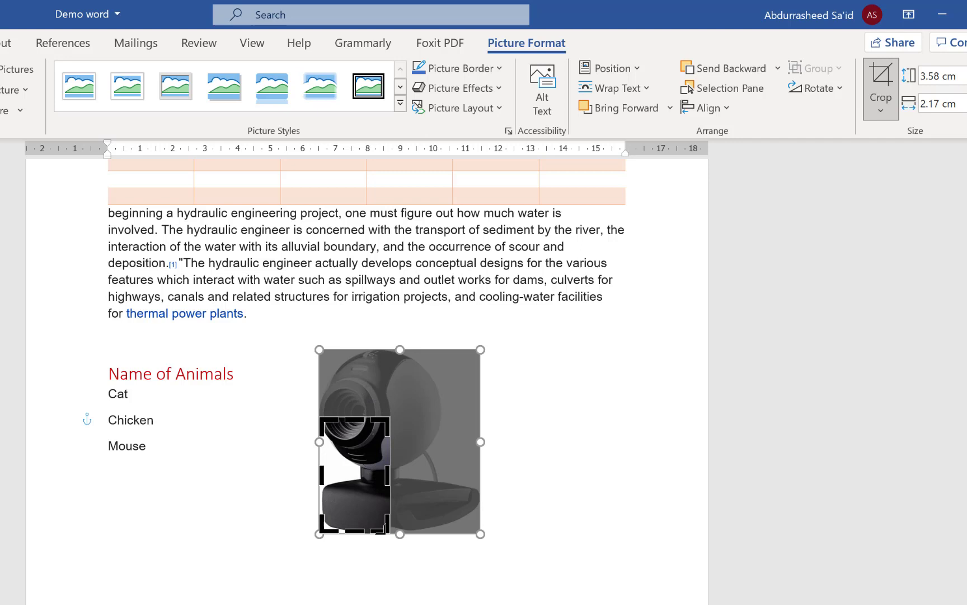
{"action": "left_click", "coordinate": [541, 499]}
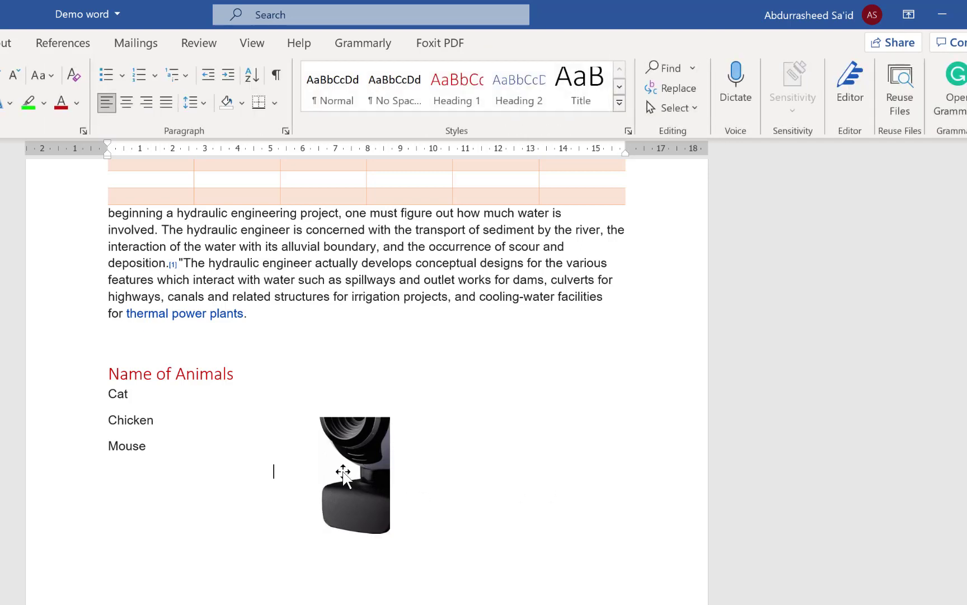
Undo both crop adjustments on the webcam picture and reselect the picture.
{"action": "key", "text": "ctrl+z"}
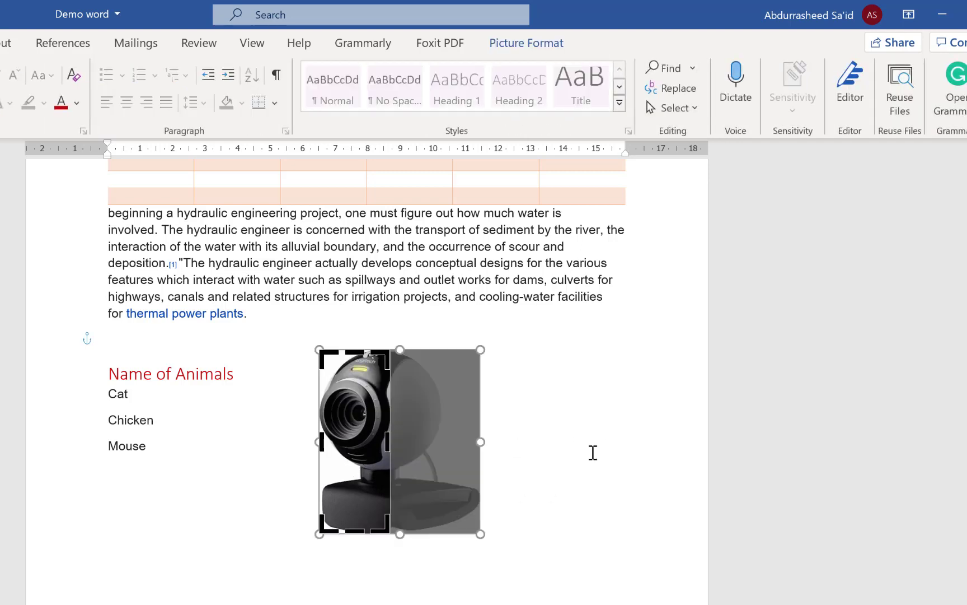
{"action": "key", "text": "ctrl+z"}
{"action": "left_click", "coordinate": [596, 438]}
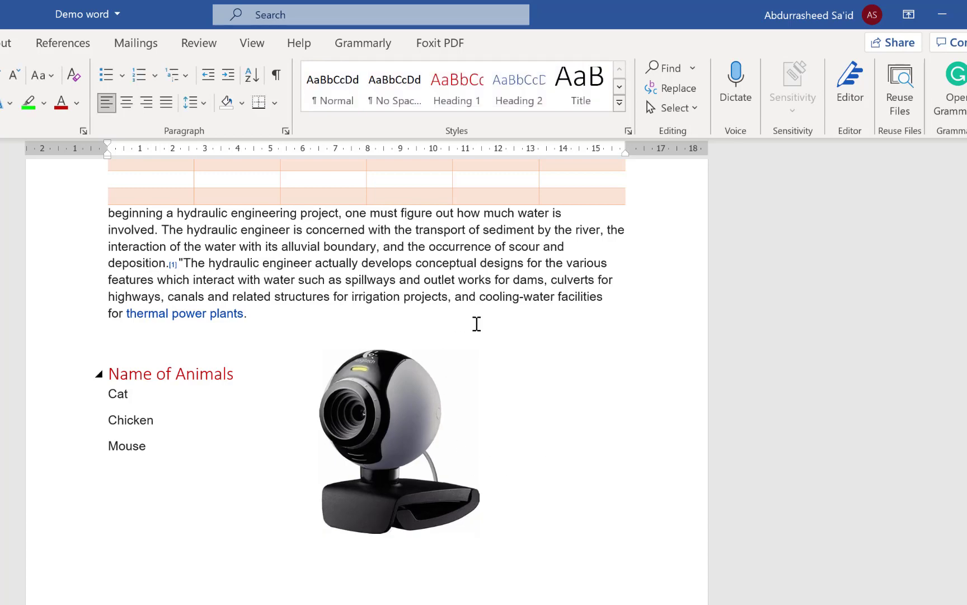
{"action": "left_click", "coordinate": [403, 408]}
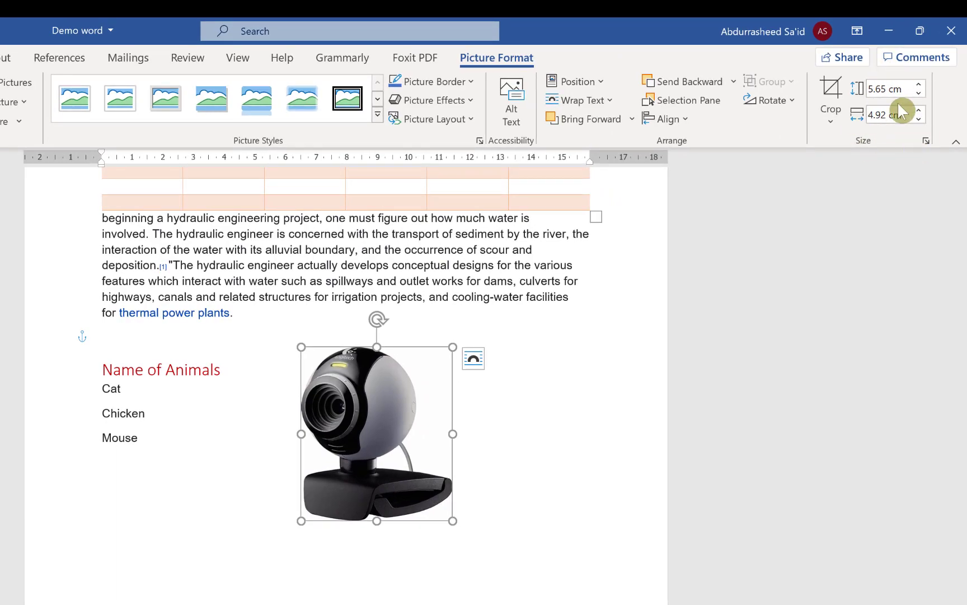
Insert a rectangle about 3.89 cm high and 5.48 cm wide and place it below the Name of Animals list.
{"action": "left_click", "coordinate": [258, 461]}
{"action": "left_click", "coordinate": [93, 32]}
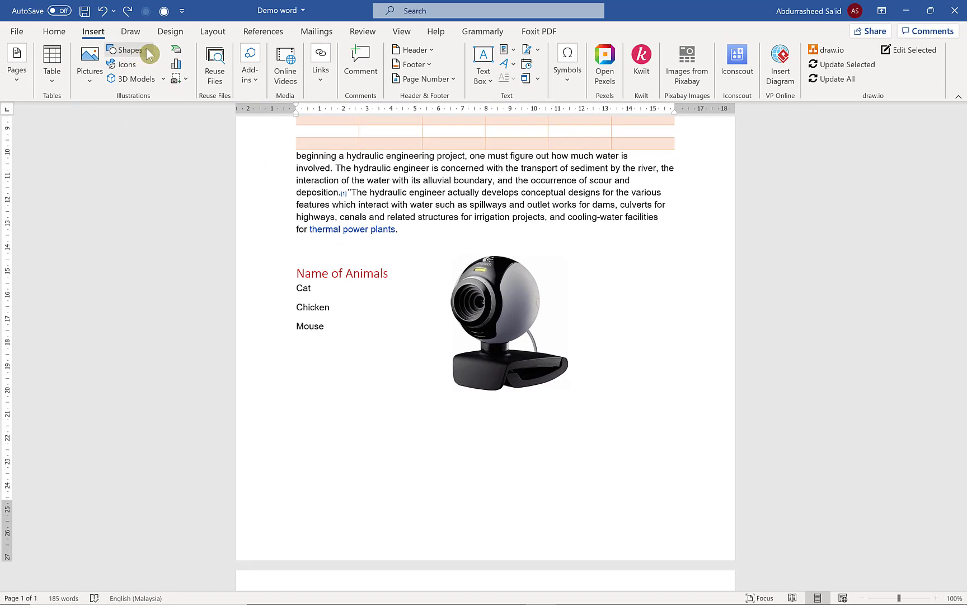
{"action": "left_click", "coordinate": [148, 51]}
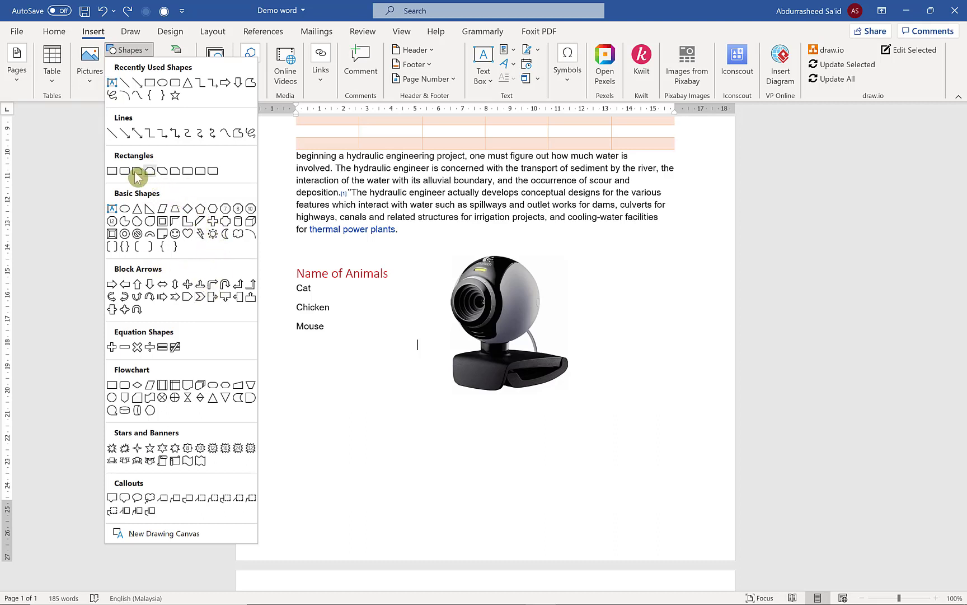
{"action": "left_click", "coordinate": [112, 171]}
{"action": "left_click_drag", "start_coordinate": [342, 376], "coordinate": [472, 469]}
{"action": "left_click_drag", "start_coordinate": [404, 403], "coordinate": [387, 433]}
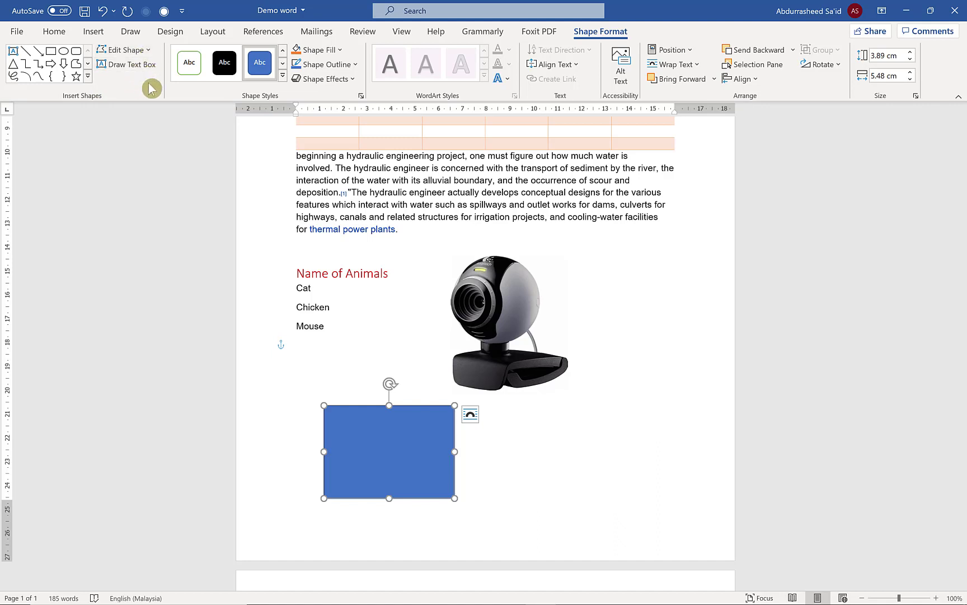
Try the blue outlined theme style on the rectangle and replace it with the gold outlined theme style.
{"action": "left_click", "coordinate": [284, 76]}
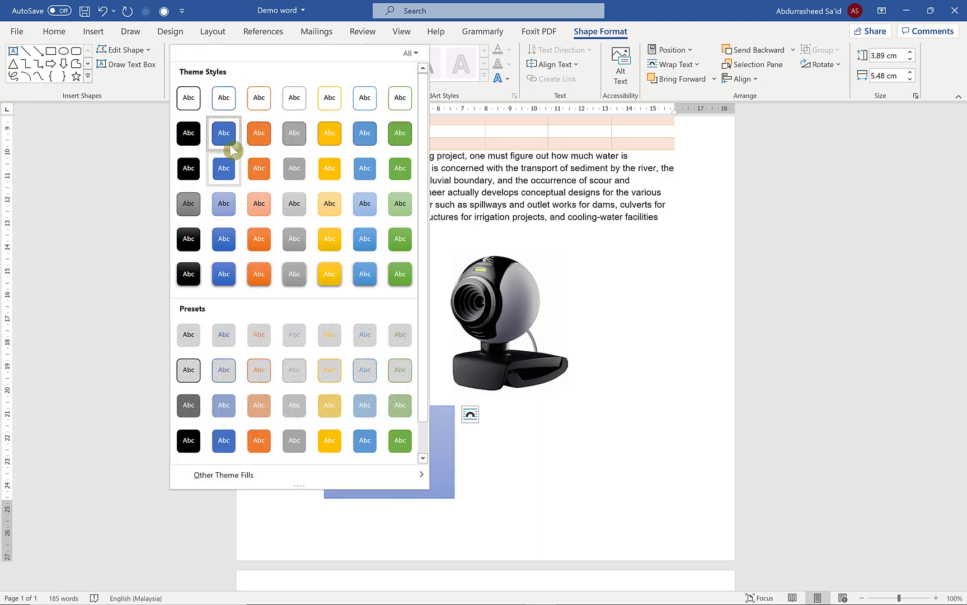
{"action": "left_click", "coordinate": [226, 110]}
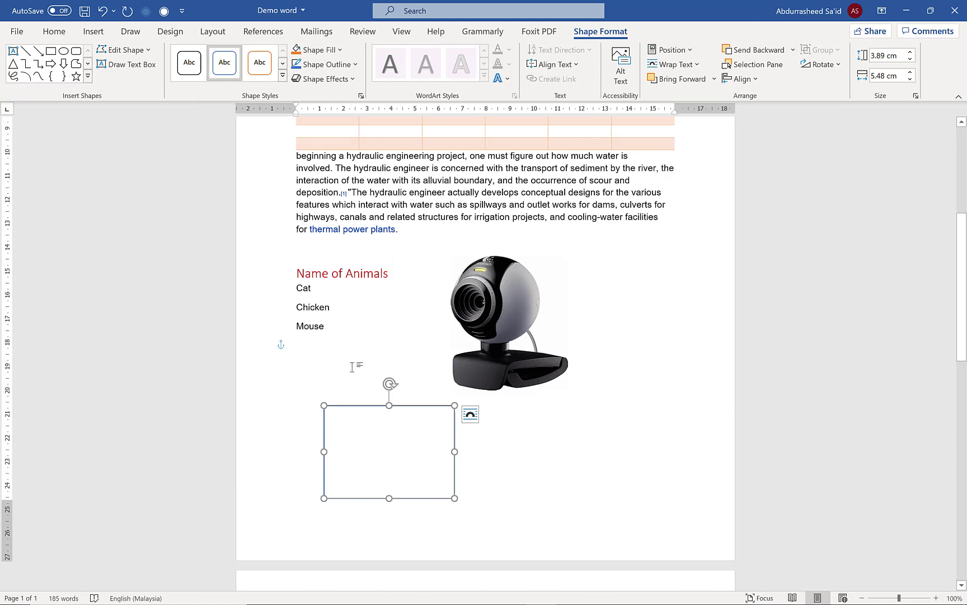
{"action": "left_click", "coordinate": [283, 77]}
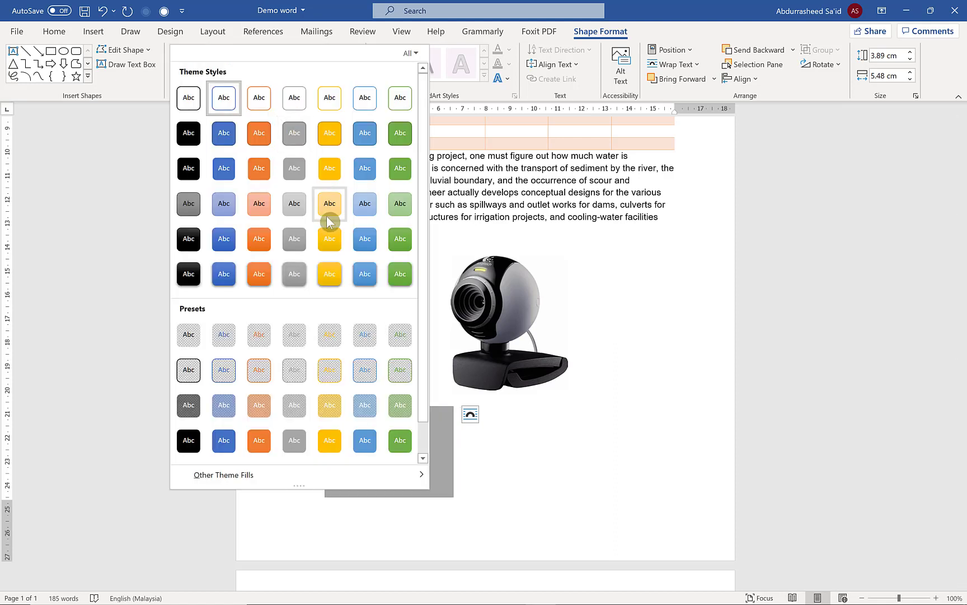
{"action": "left_click", "coordinate": [330, 100]}
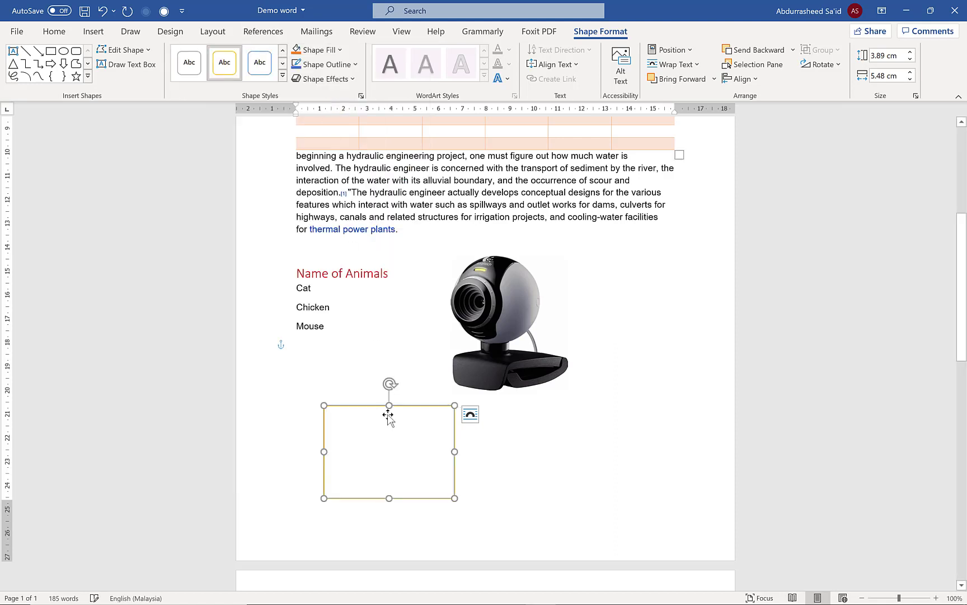
{"action": "left_click", "coordinate": [215, 85]}
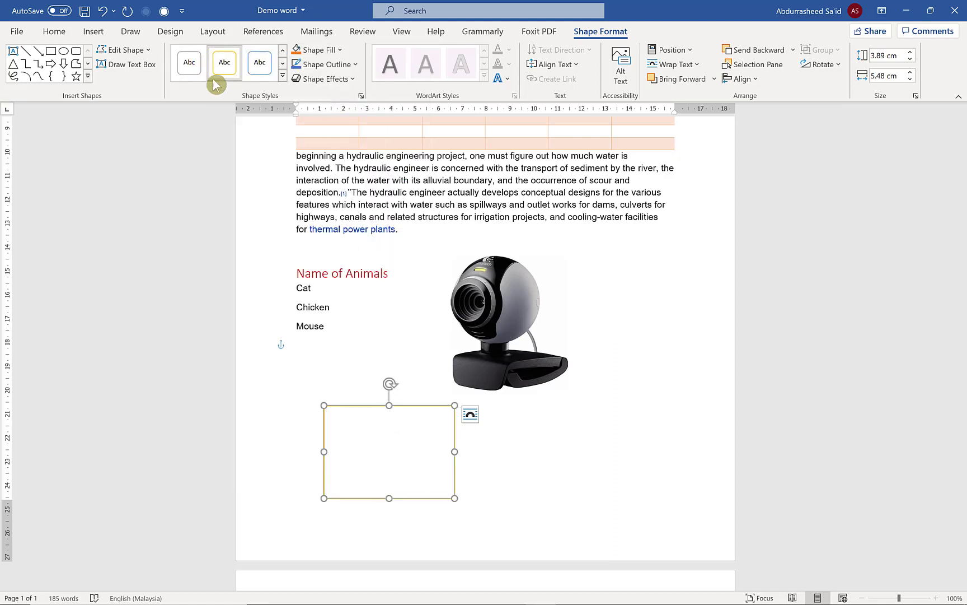
Fill the rectangle below the Name of Animals list with a light blue theme colour.
{"action": "left_click", "coordinate": [343, 49]}
{"action": "left_click", "coordinate": [339, 99]}
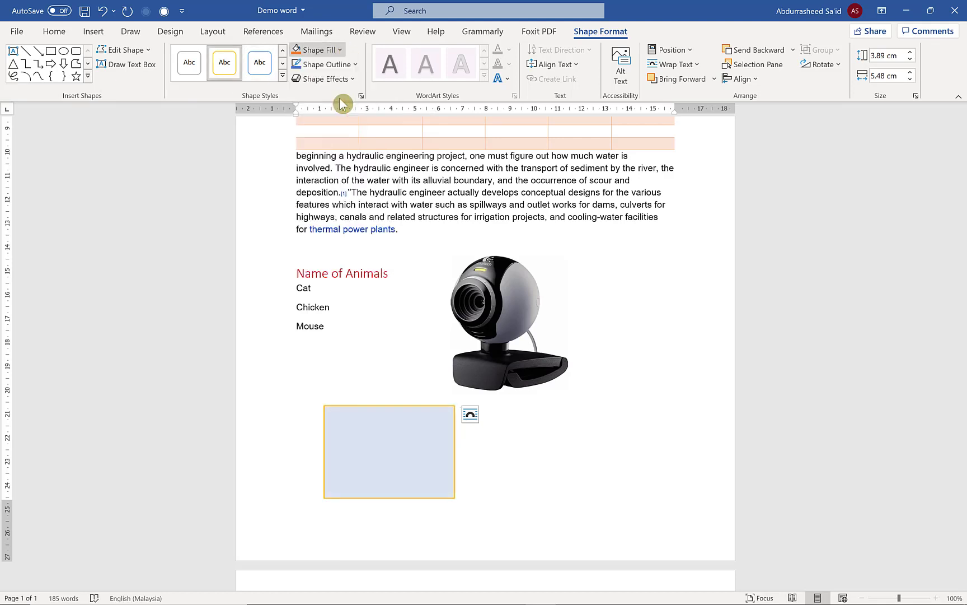
Examine the rectangle's outline colours and weights, shape effect presets and text transform options.
{"action": "left_click", "coordinate": [355, 65]}
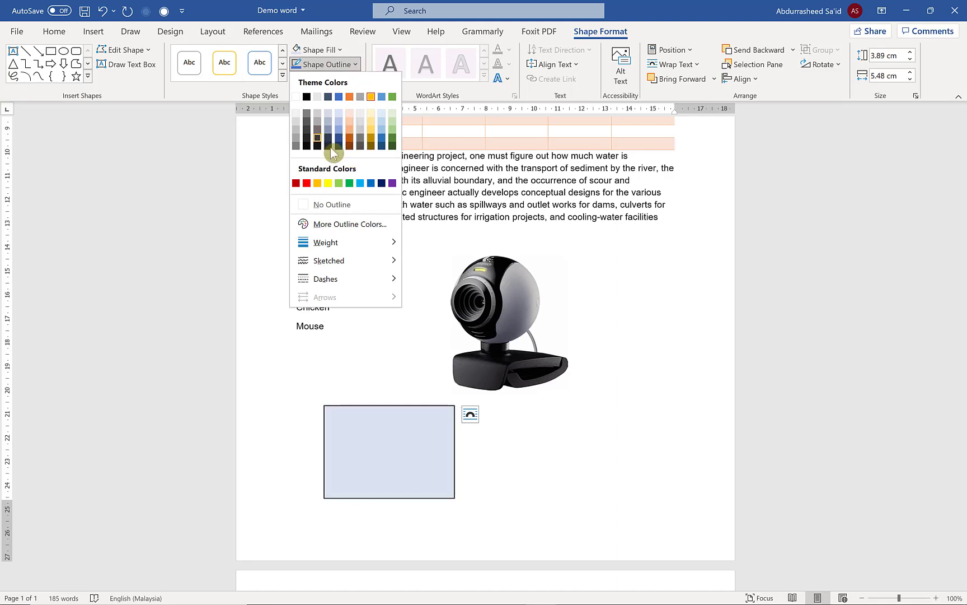
{"action": "mouse_move", "coordinate": [355, 246]}
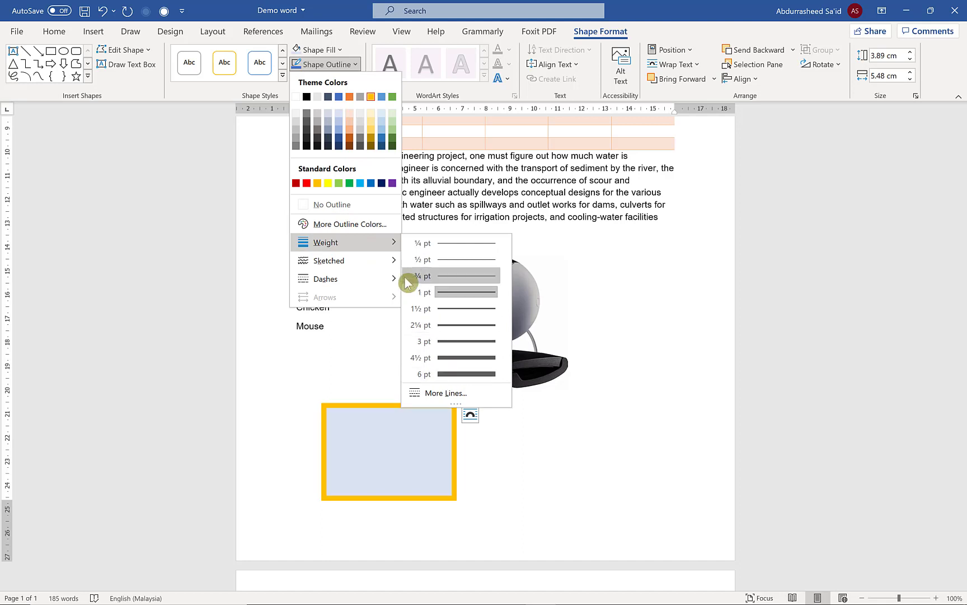
{"action": "mouse_move", "coordinate": [374, 265]}
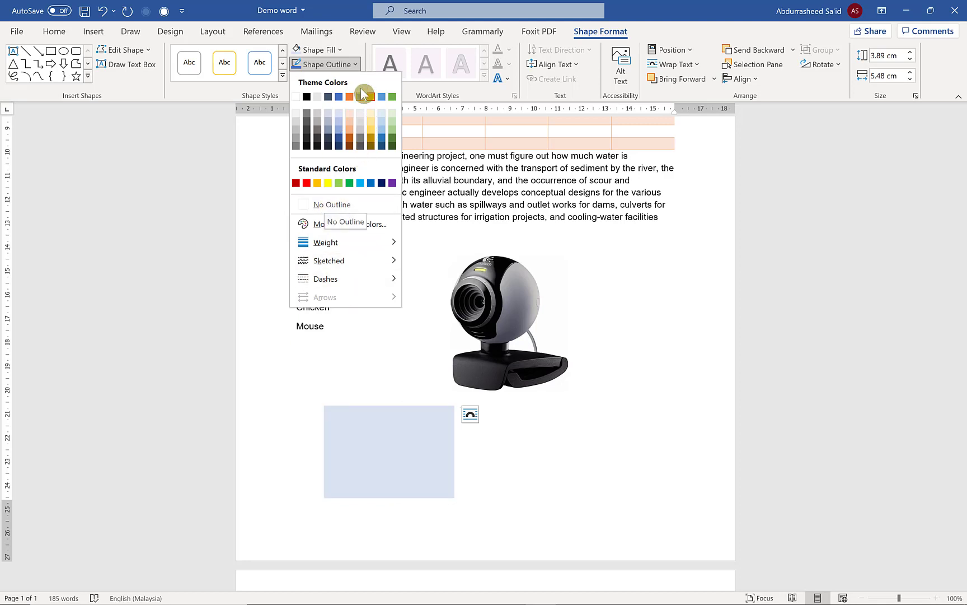
{"action": "left_click", "coordinate": [338, 5]}
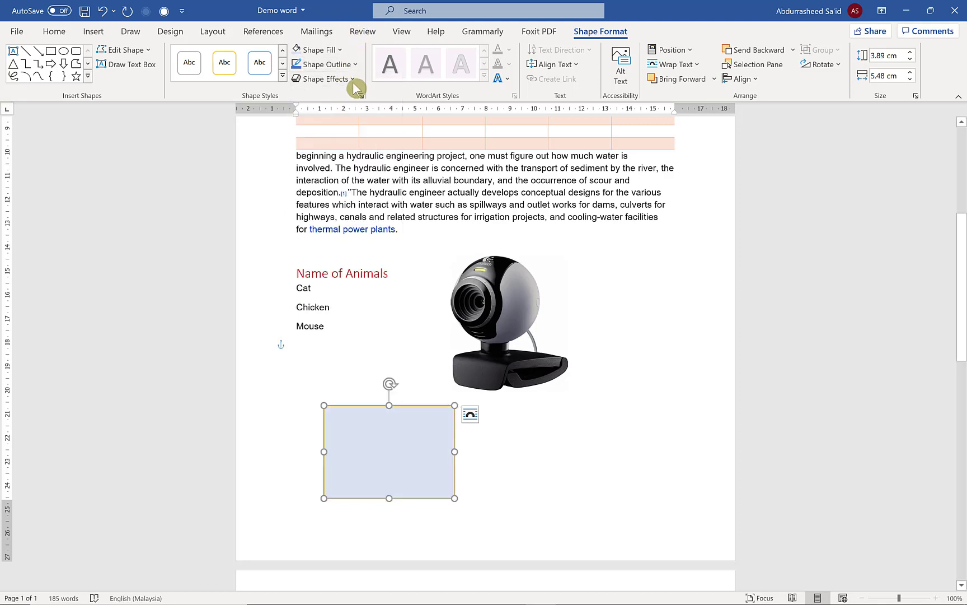
{"action": "left_click", "coordinate": [350, 79]}
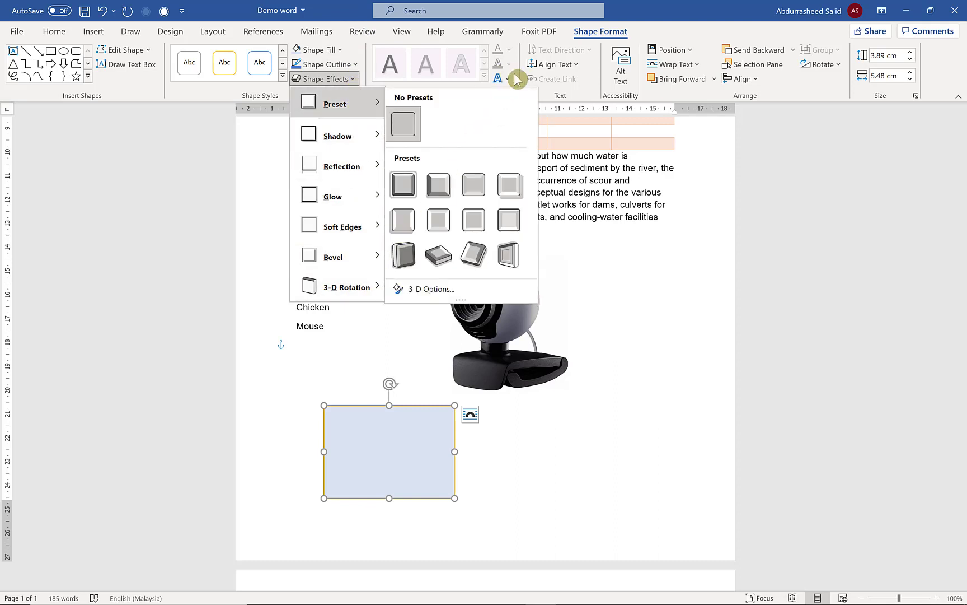
{"action": "key", "text": "Escape"}
{"action": "key", "text": "Escape"}
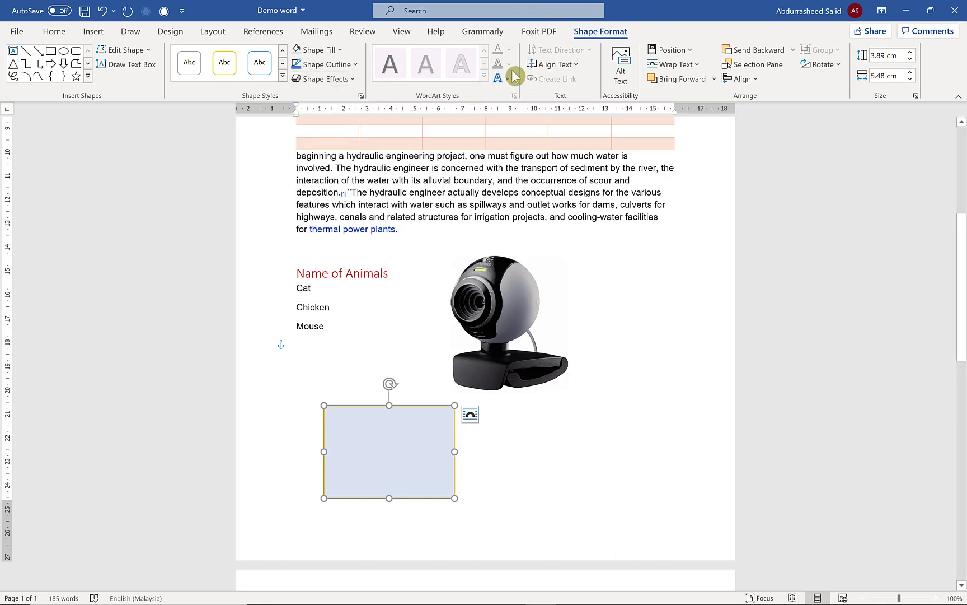
{"action": "left_click", "coordinate": [508, 79]}
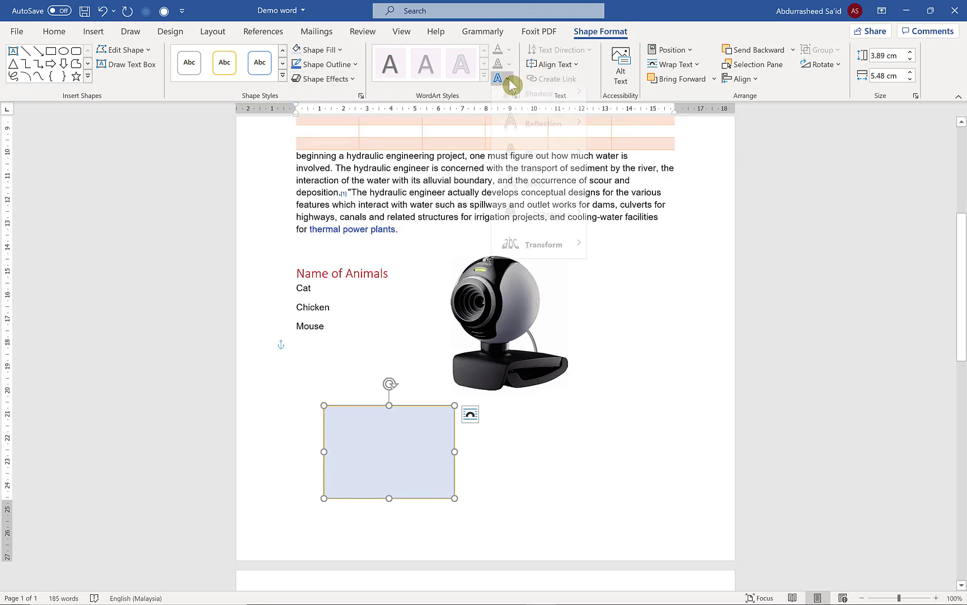
{"action": "mouse_move", "coordinate": [525, 272]}
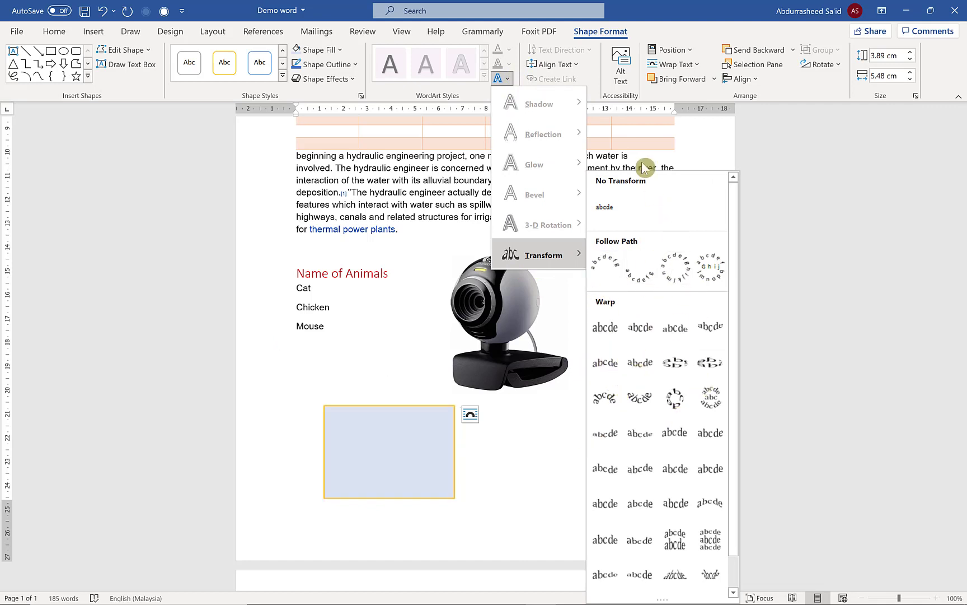
{"action": "key", "text": "Escape"}
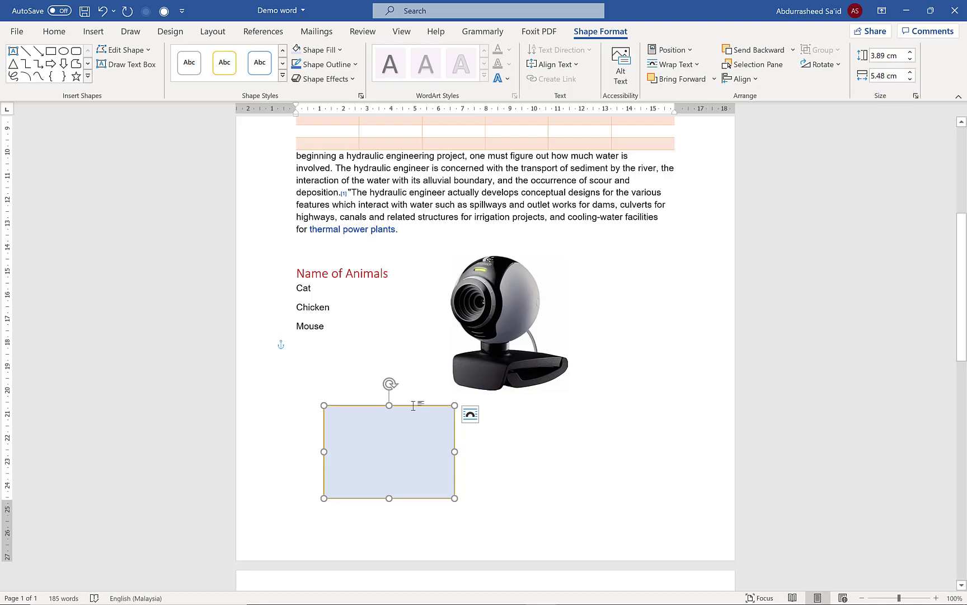
Insert a Picture Organization Chart SmartArt graphic from the Hierarchy category.
{"action": "left_click", "coordinate": [96, 37]}
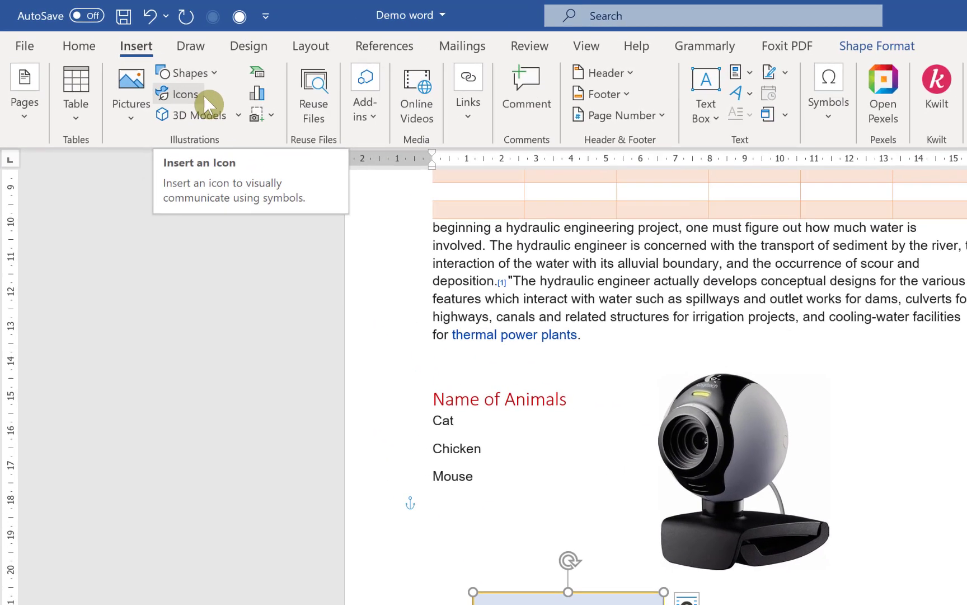
{"action": "left_click", "coordinate": [236, 118]}
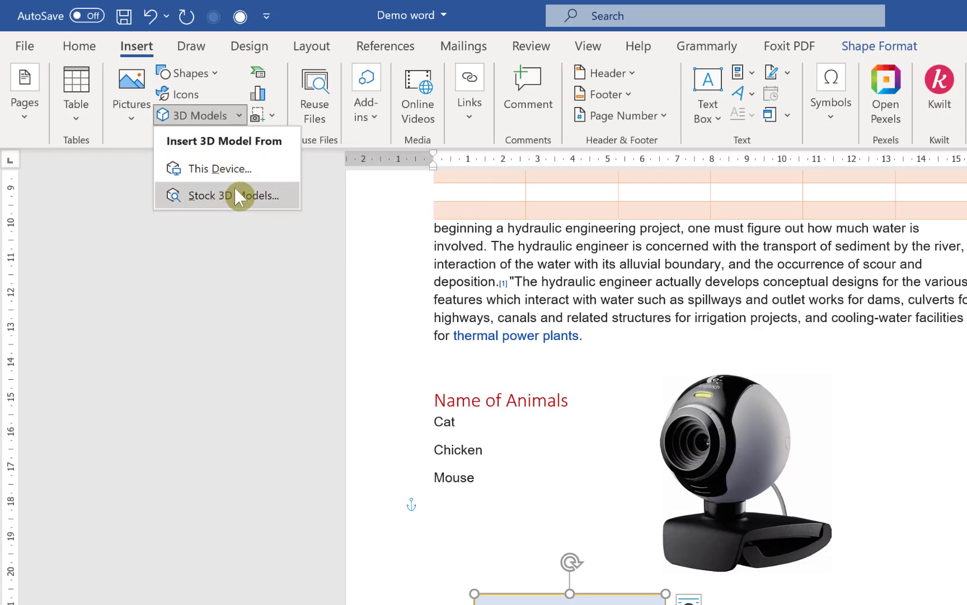
{"action": "left_click", "coordinate": [324, 6]}
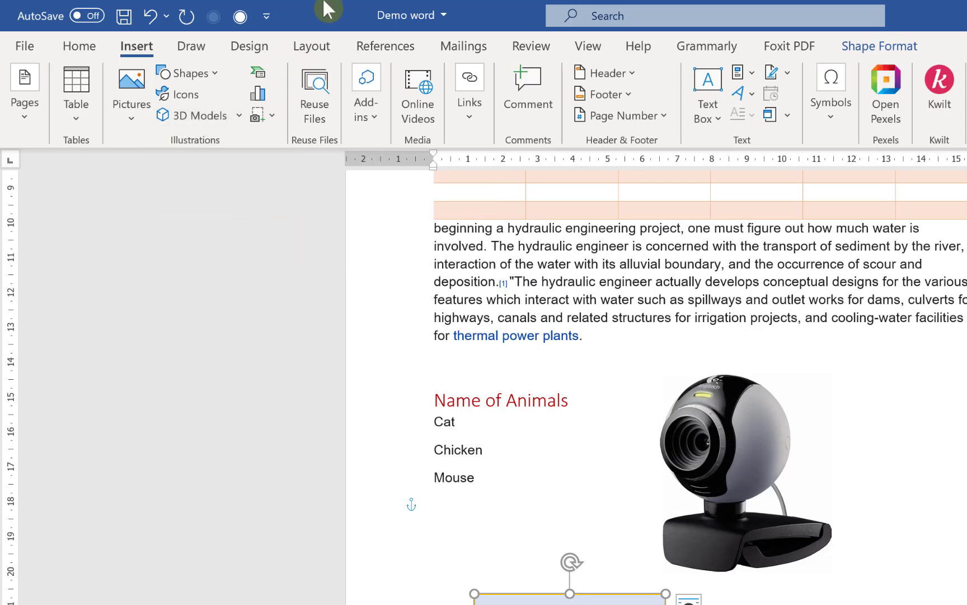
{"action": "left_click", "coordinate": [258, 76]}
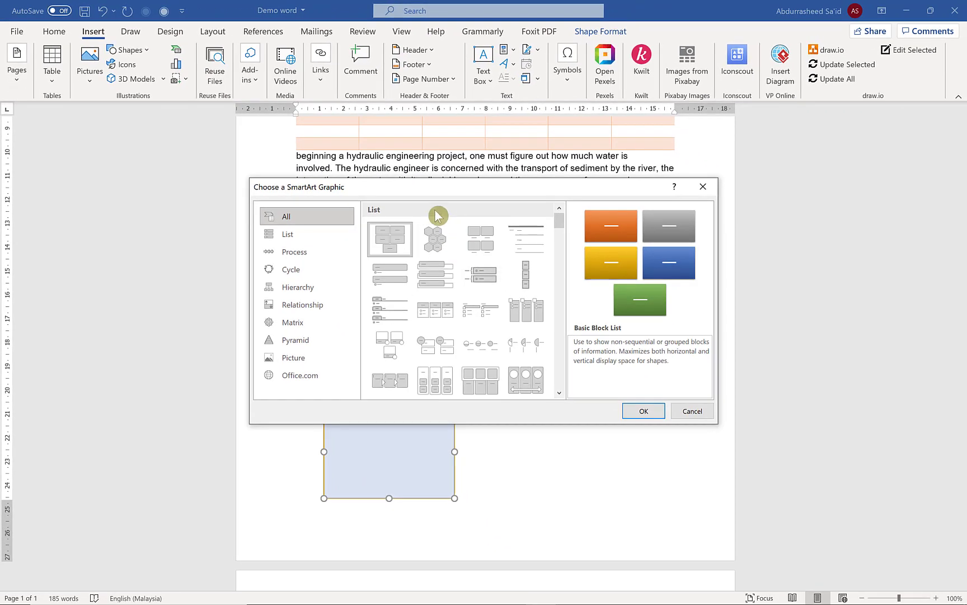
{"action": "left_click_drag", "start_coordinate": [475, 196], "coordinate": [618, 138]}
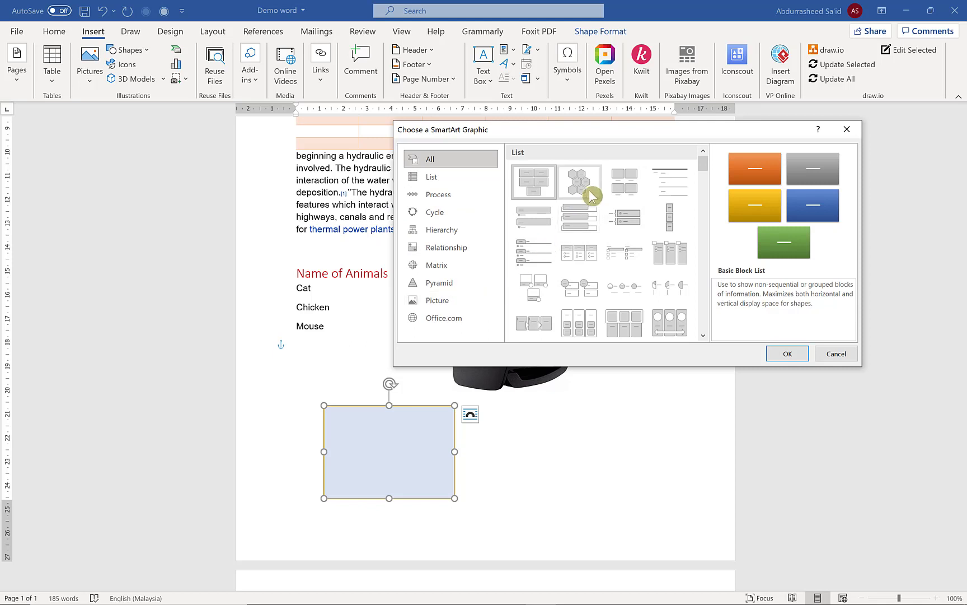
{"action": "scroll", "coordinate": [599, 273], "scroll_direction": "down", "scroll_amount": 10}
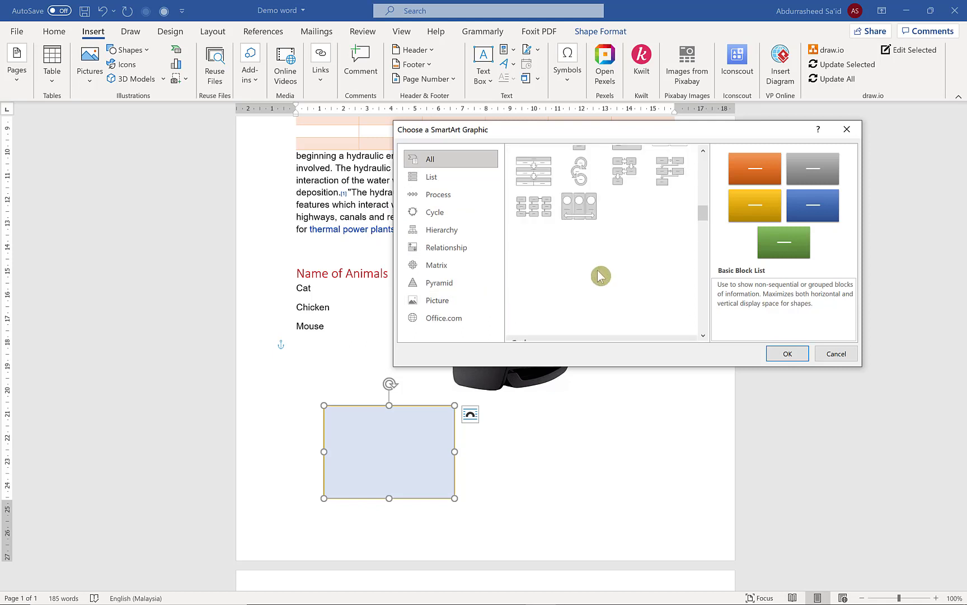
{"action": "scroll", "coordinate": [600, 276], "scroll_direction": "down", "scroll_amount": 5}
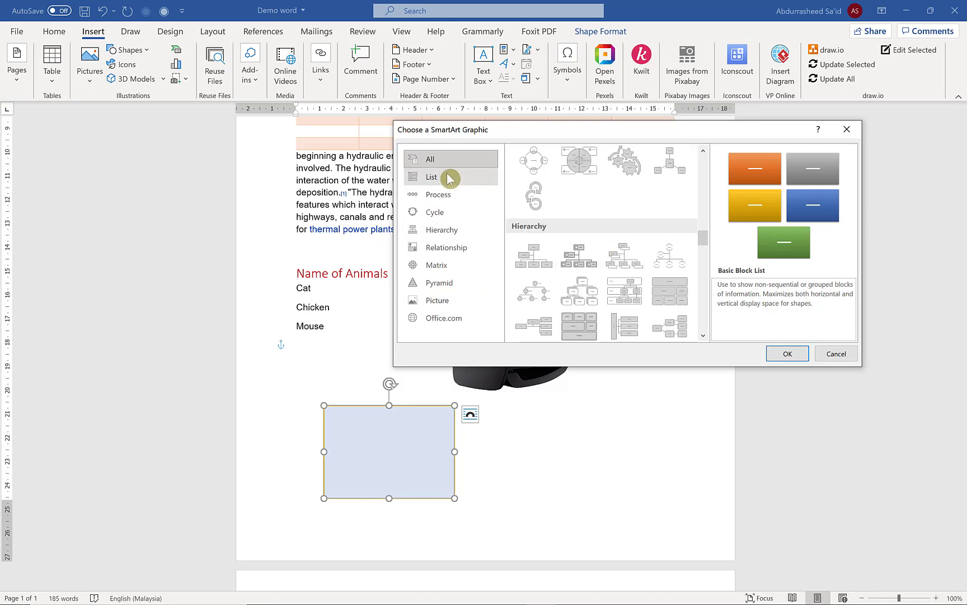
{"action": "left_click", "coordinate": [442, 230]}
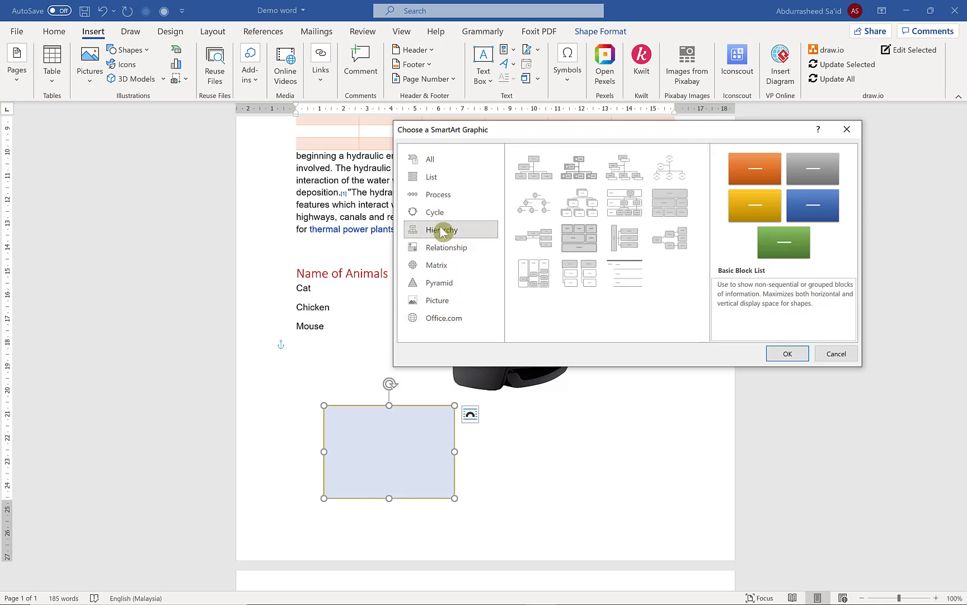
{"action": "left_click", "coordinate": [582, 168]}
{"action": "left_click", "coordinate": [792, 354]}
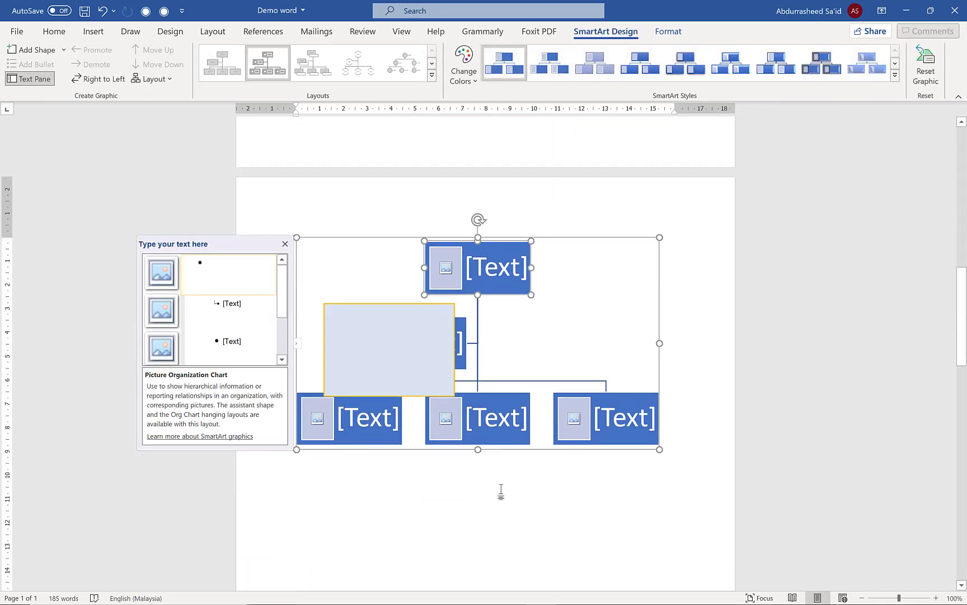
Insert the picture file 444 from the Pictures folder into the chart's topmost box.
{"action": "left_click", "coordinate": [162, 273]}
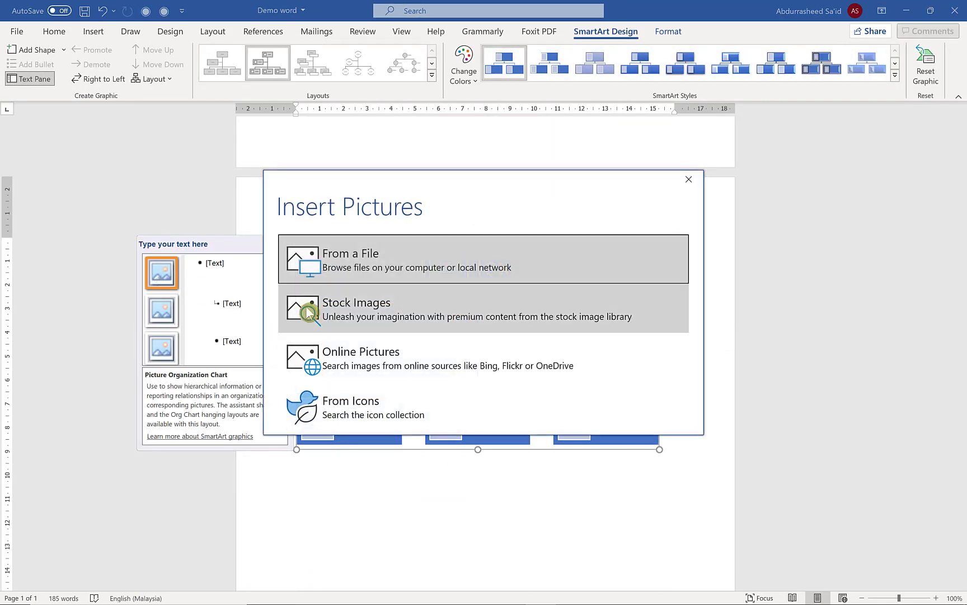
{"action": "left_click", "coordinate": [367, 255]}
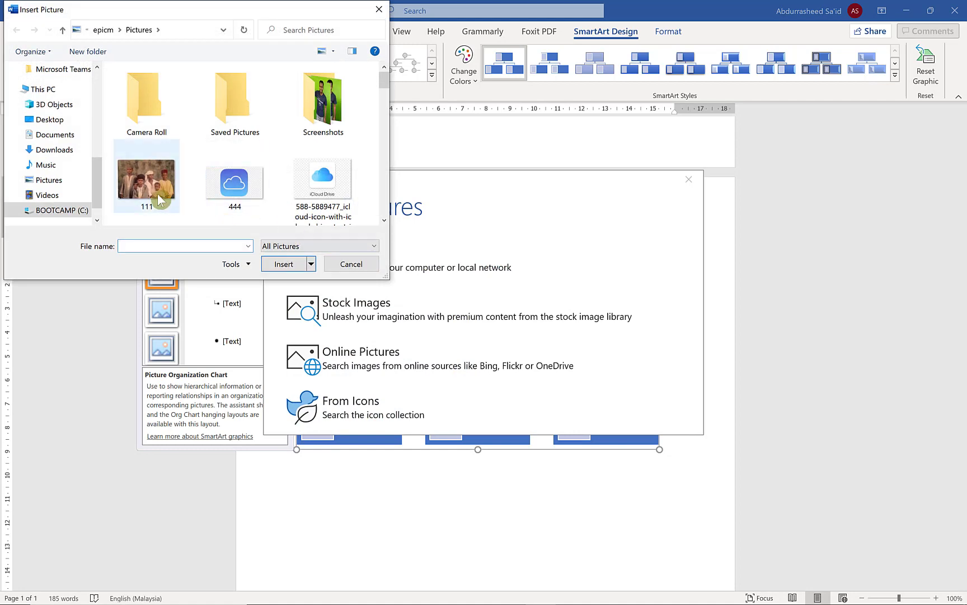
{"action": "left_click", "coordinate": [240, 184]}
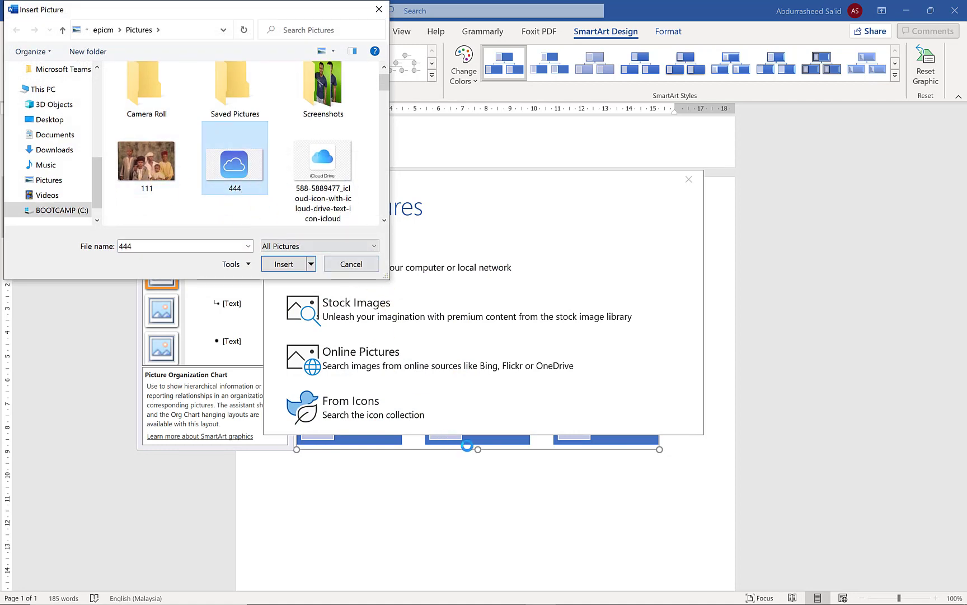
{"action": "left_click", "coordinate": [280, 266]}
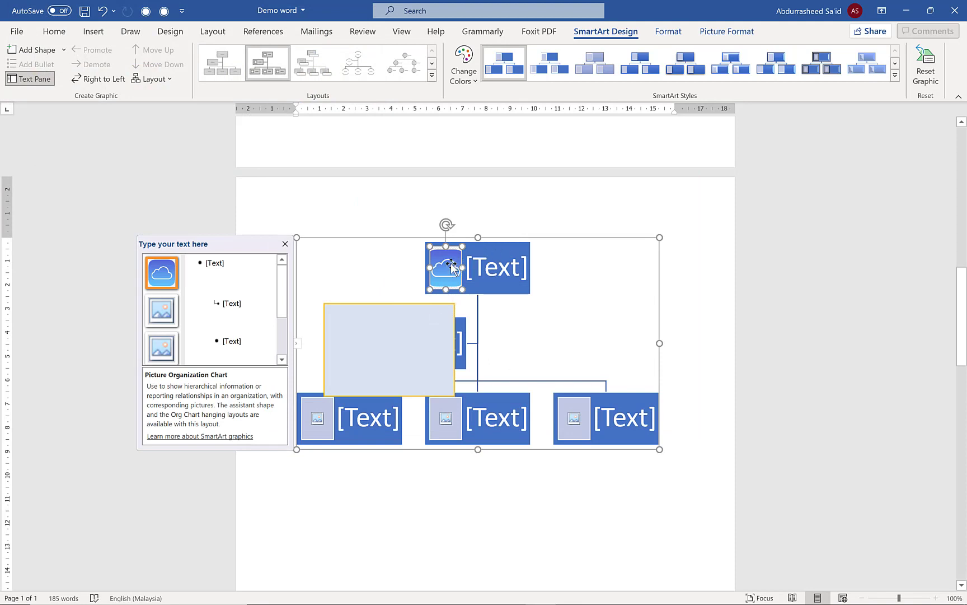
Move the blue rectangle off the organization chart to the bottom of the first page.
{"action": "left_click", "coordinate": [491, 267]}
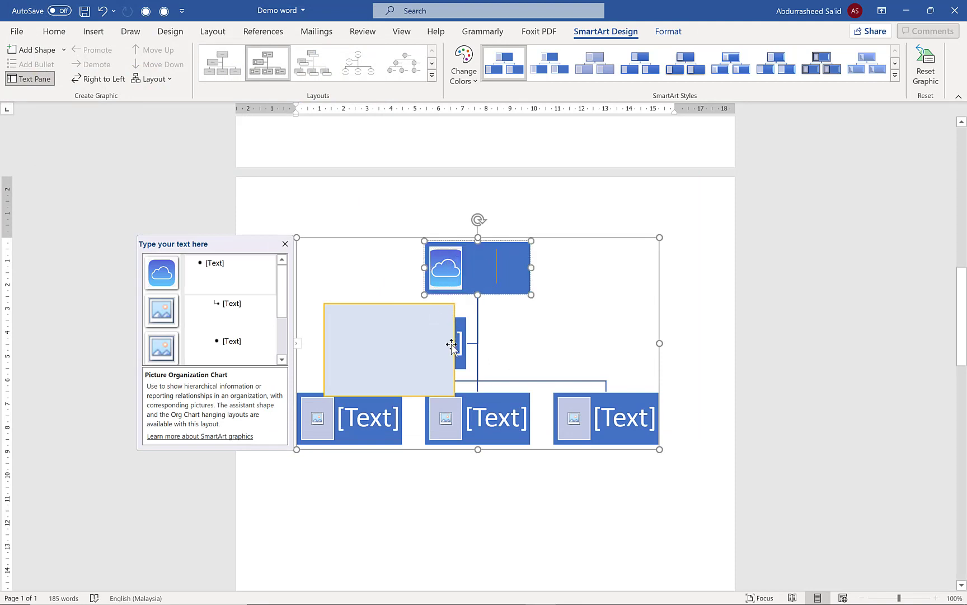
{"action": "left_click", "coordinate": [547, 330]}
{"action": "left_click", "coordinate": [388, 328]}
{"action": "left_click_drag", "start_coordinate": [388, 328], "coordinate": [398, 127]}
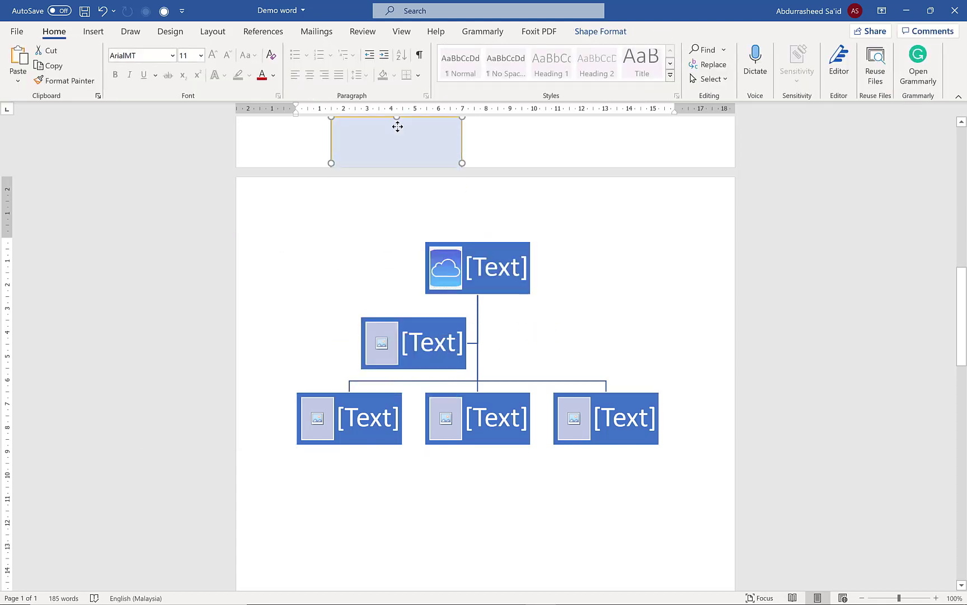
{"action": "left_click_drag", "start_coordinate": [418, 363], "coordinate": [441, 147]}
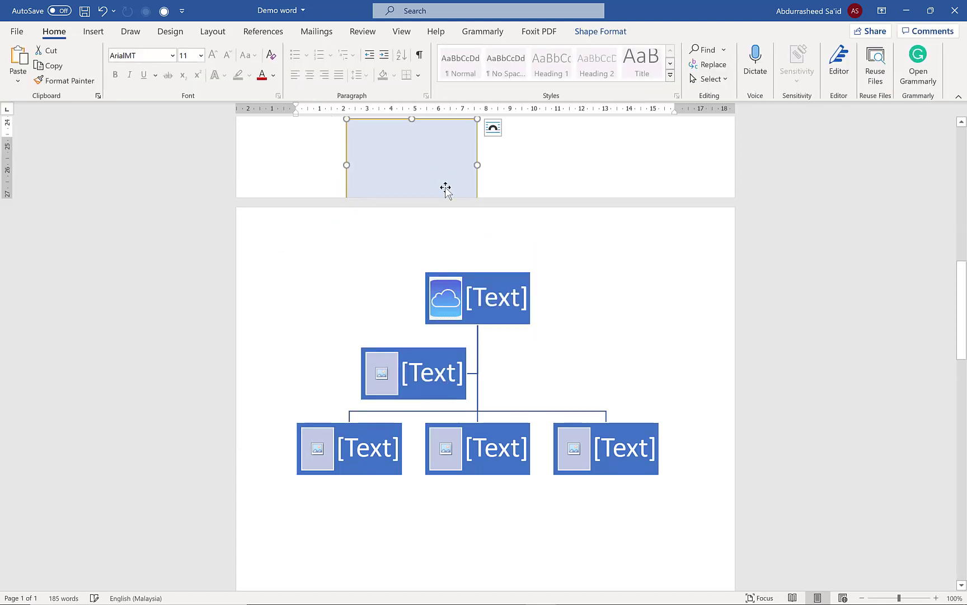
Insert the iCloud Drive icon picture from the Pictures folder into the chart's second-level assistant box.
{"action": "left_click", "coordinate": [465, 414]}
{"action": "left_click", "coordinate": [439, 374]}
{"action": "left_click", "coordinate": [380, 378]}
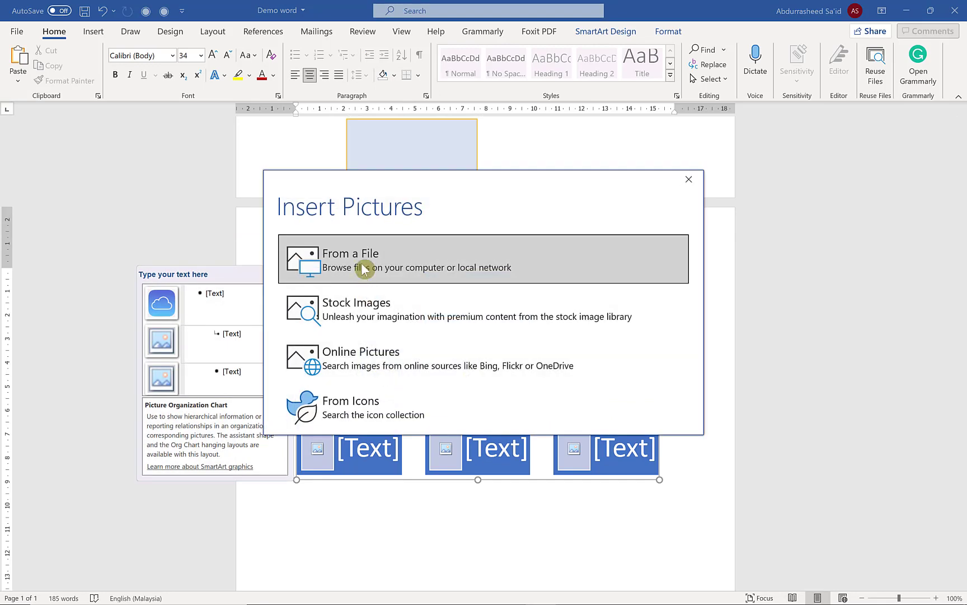
{"action": "left_click", "coordinate": [364, 269]}
{"action": "left_click", "coordinate": [305, 190]}
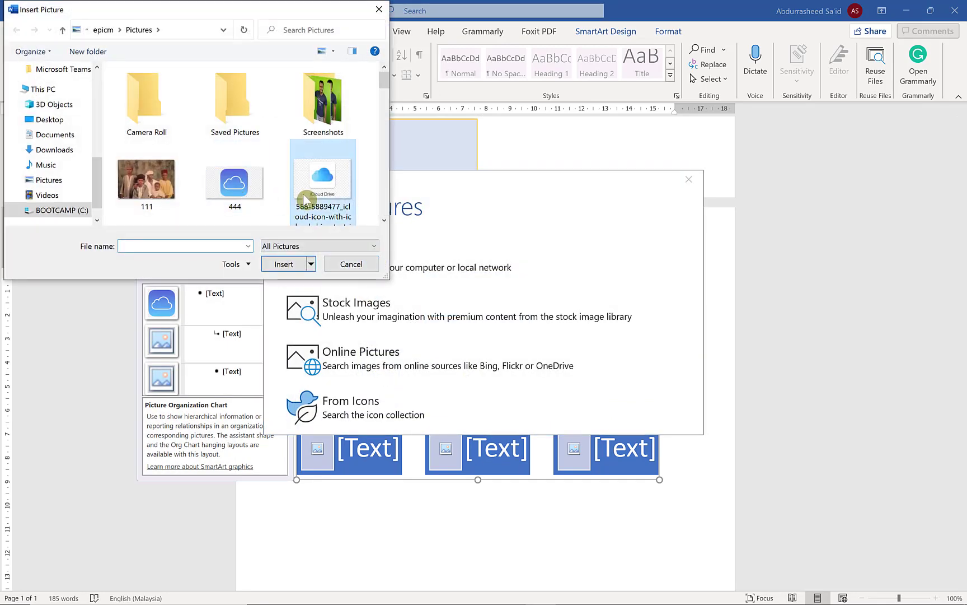
{"action": "left_click", "coordinate": [294, 266]}
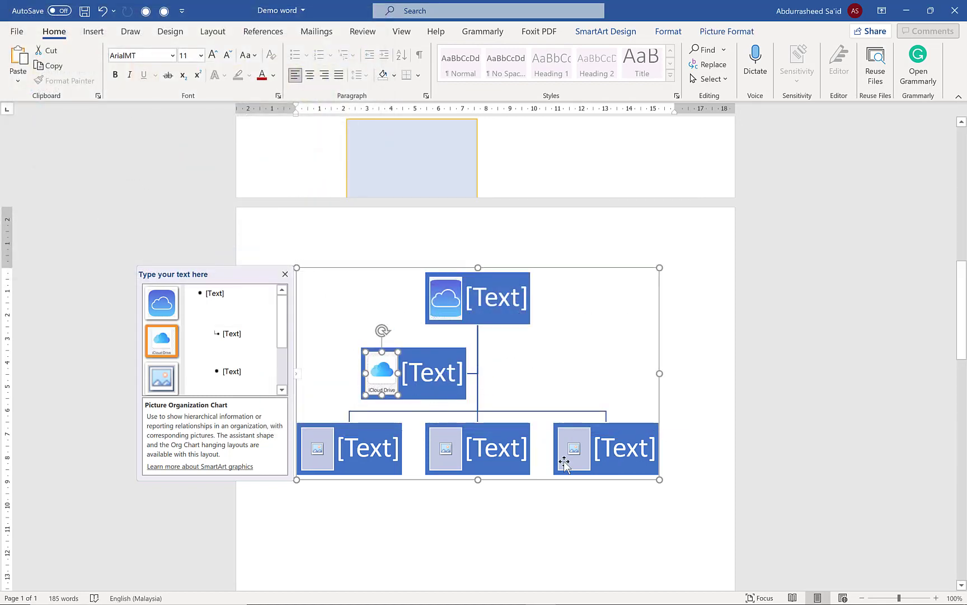
Apply the bevelled 3-D style with receding perspective to the whole chart and recolour it with the last orange Accent 2 variation.
{"action": "left_click", "coordinate": [513, 268]}
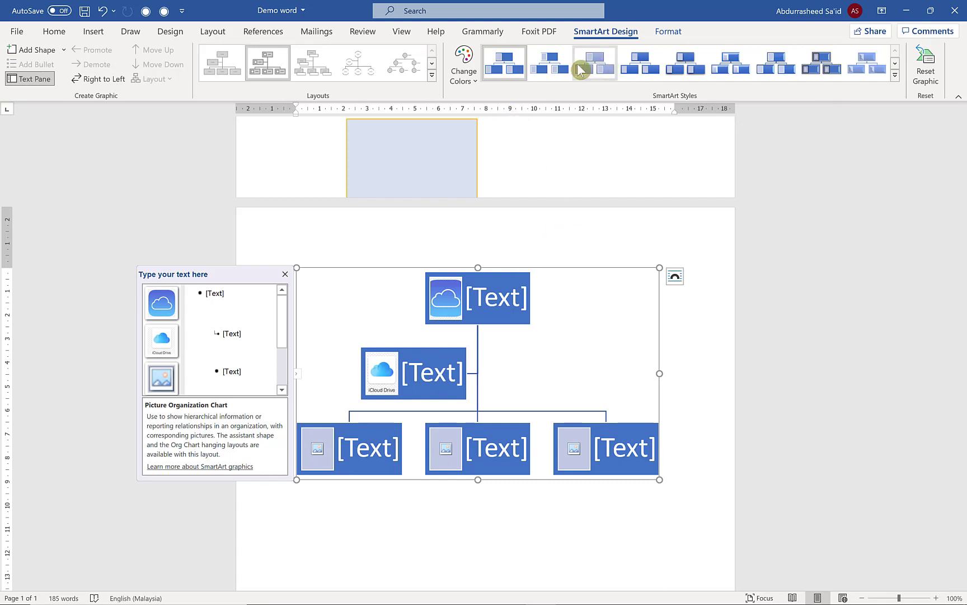
{"action": "left_click", "coordinate": [895, 75]}
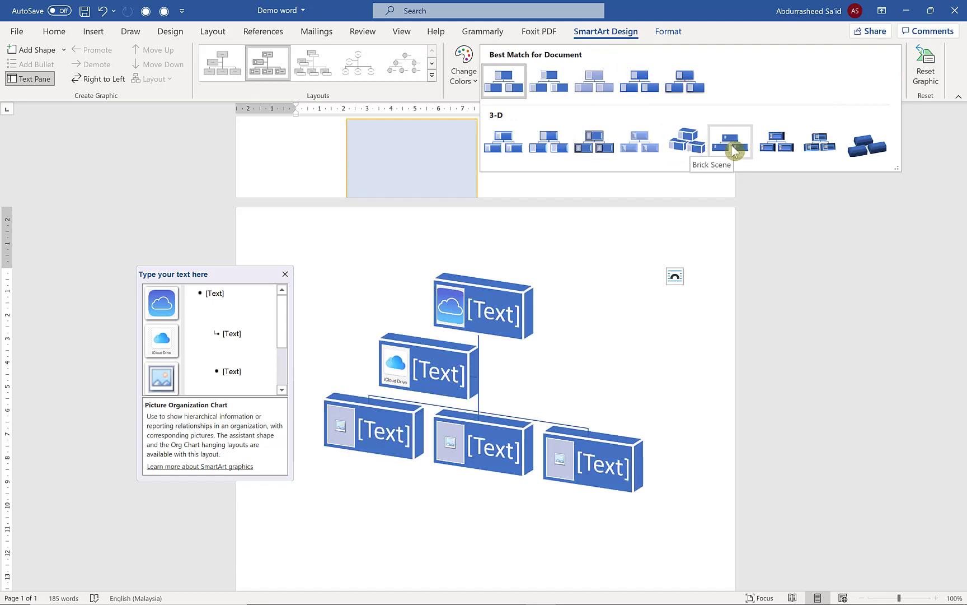
{"action": "left_click", "coordinate": [811, 150]}
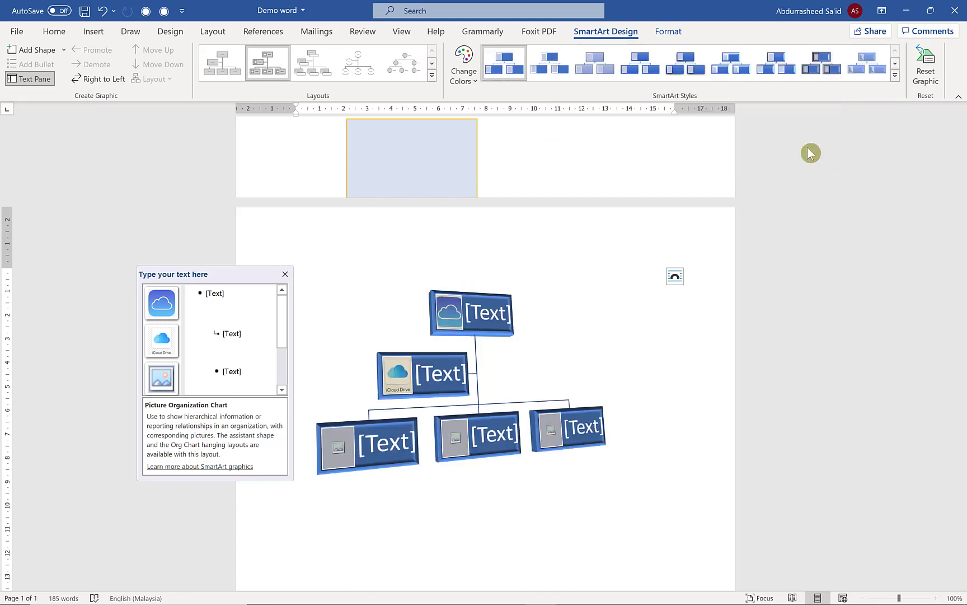
{"action": "left_click", "coordinate": [470, 78]}
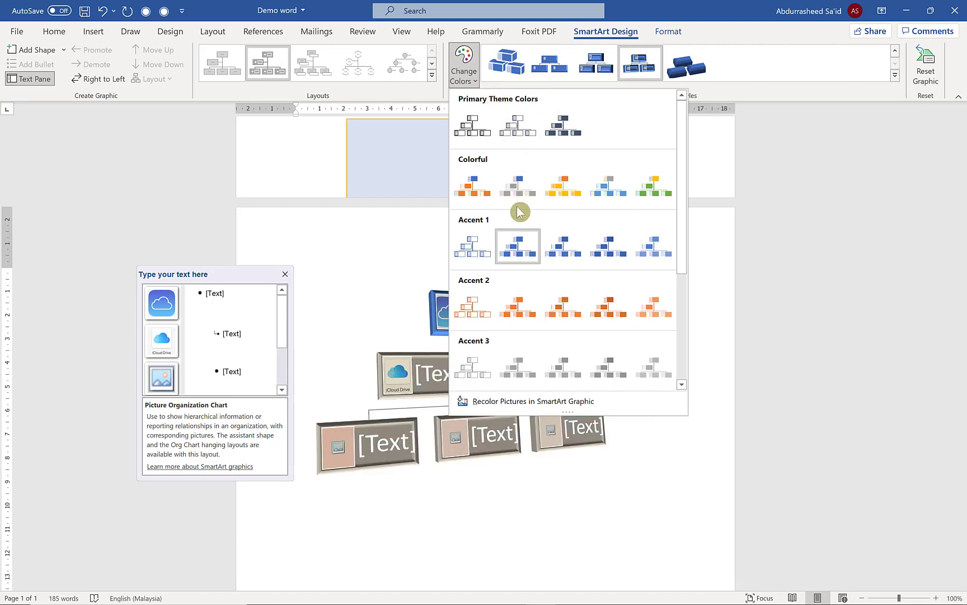
{"action": "left_click", "coordinate": [649, 316]}
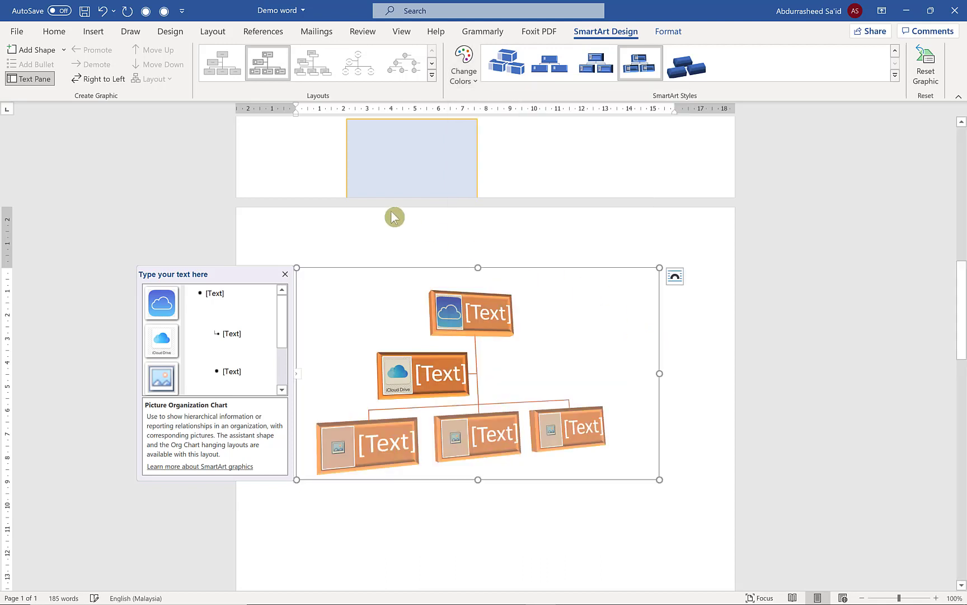
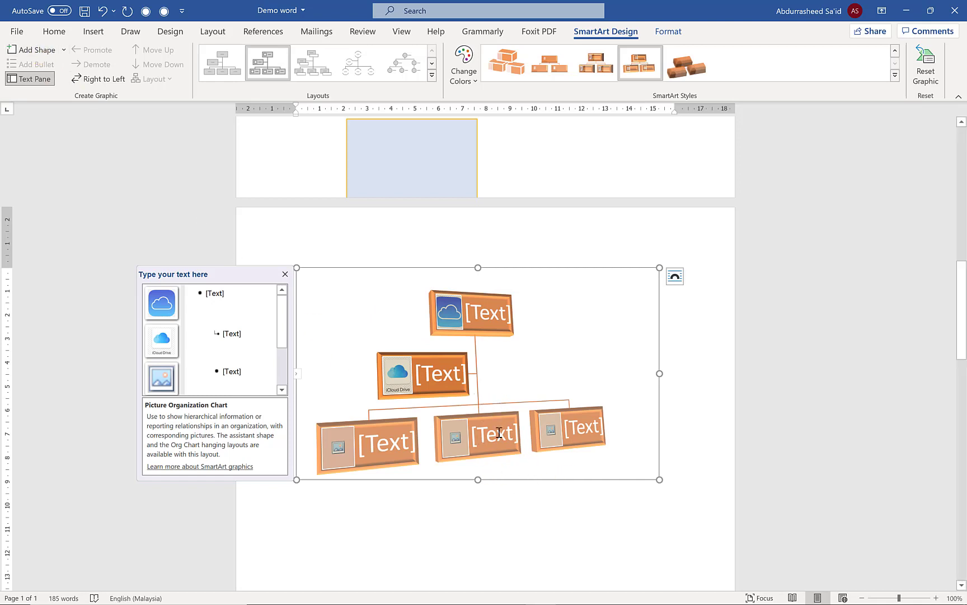
Insert a Clustered Bar chart with the default sample data directly below the SmartArt organization chart.
{"action": "key", "text": "Escape"}
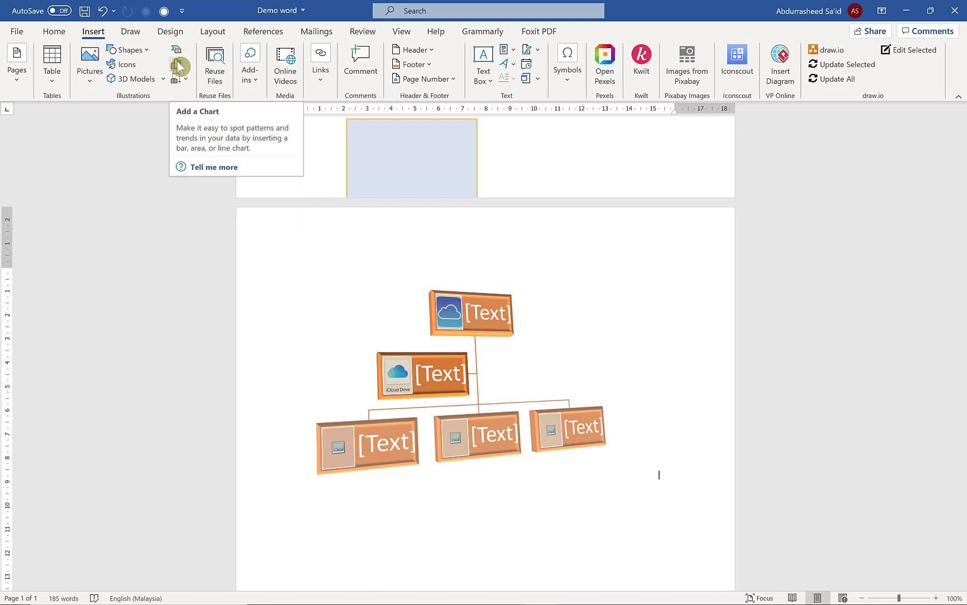
{"action": "left_click", "coordinate": [185, 76]}
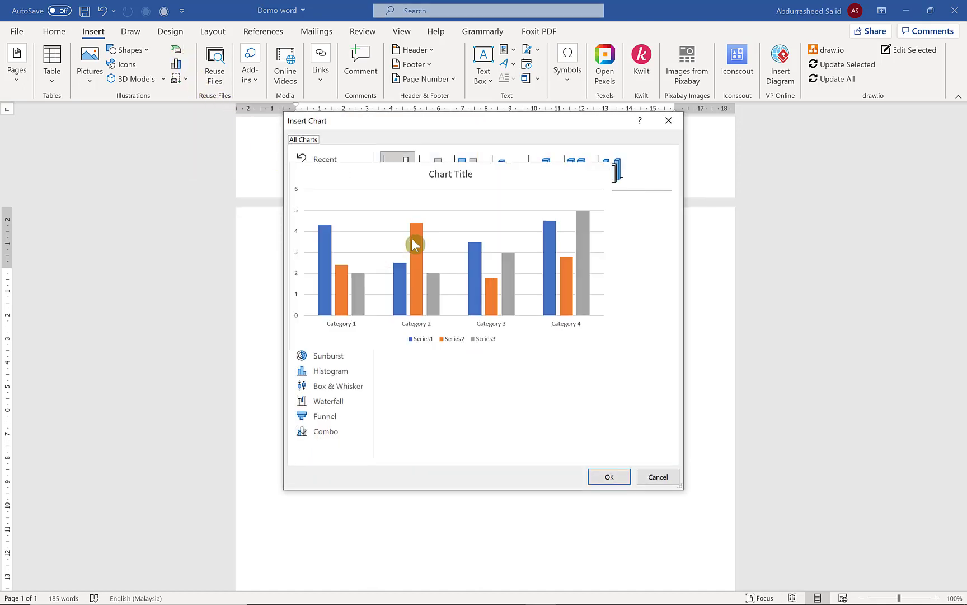
{"action": "mouse_move", "coordinate": [431, 251]}
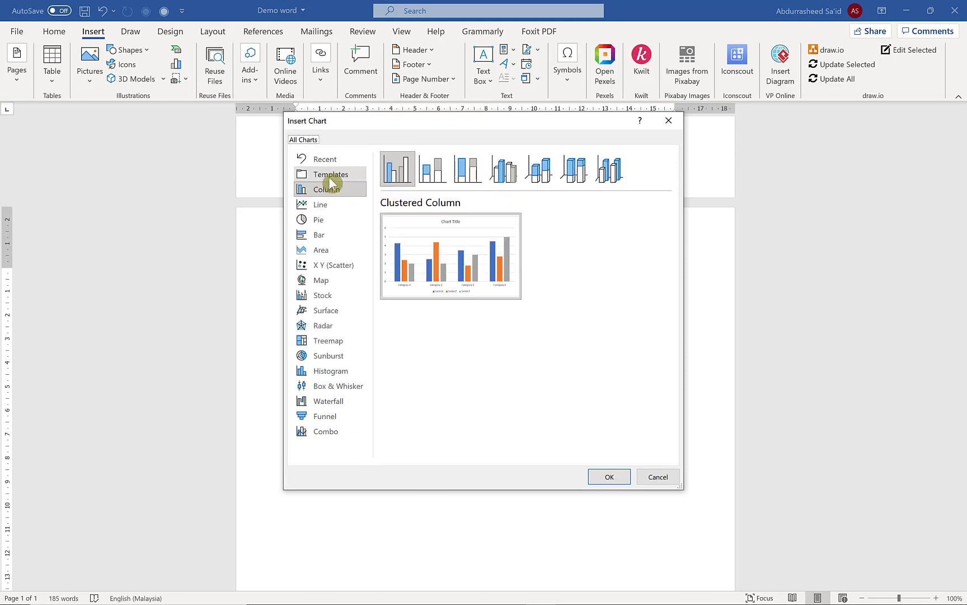
{"action": "left_click", "coordinate": [324, 174]}
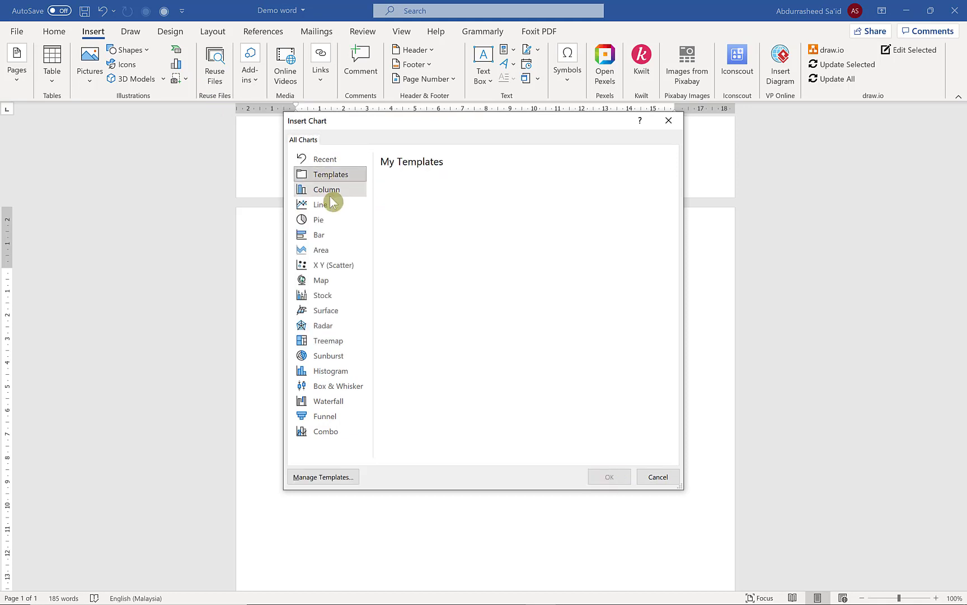
{"action": "left_click", "coordinate": [331, 192]}
{"action": "left_click", "coordinate": [329, 204]}
{"action": "left_click", "coordinate": [326, 221]}
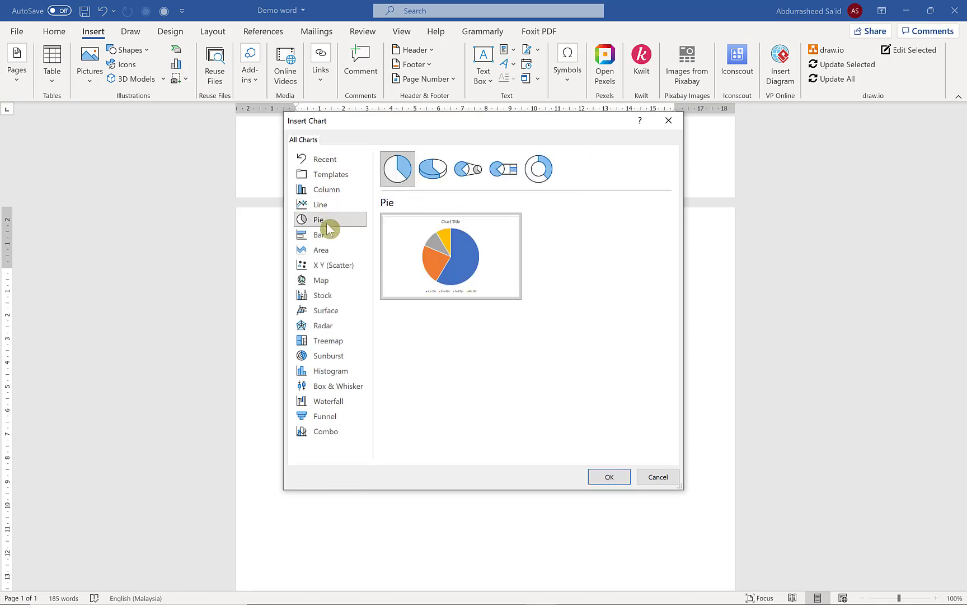
{"action": "left_click", "coordinate": [328, 235]}
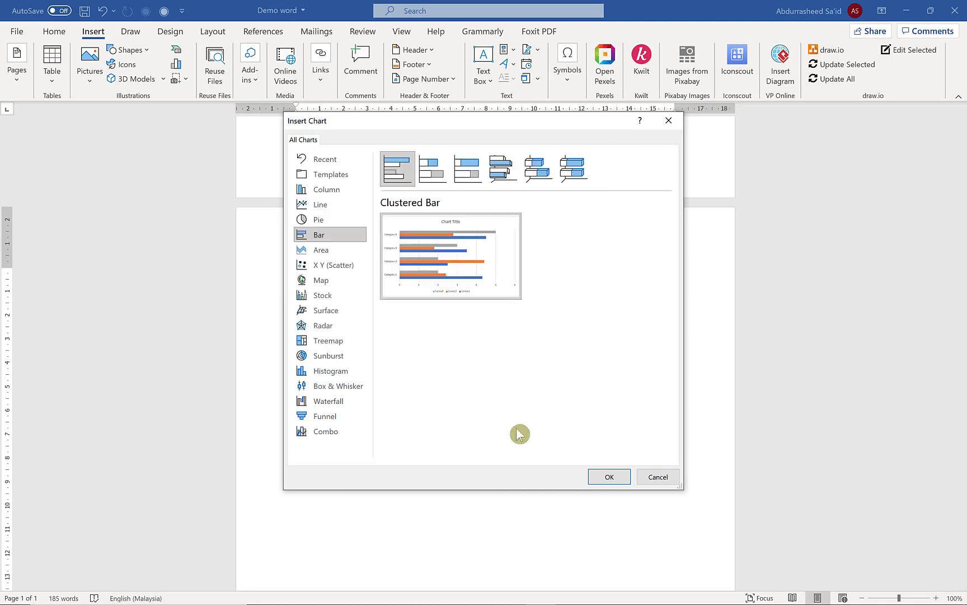
{"action": "mouse_move", "coordinate": [400, 270]}
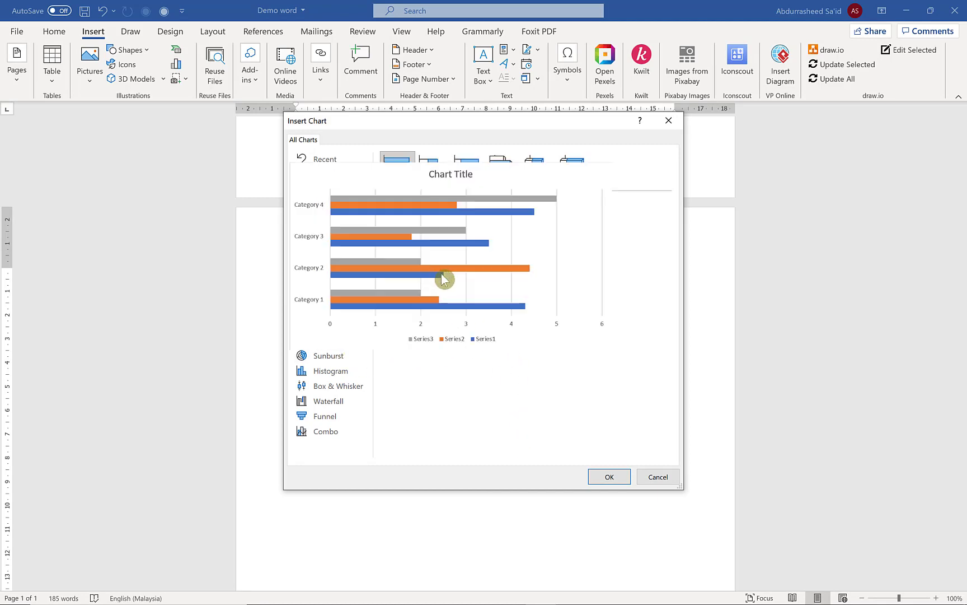
{"action": "left_click", "coordinate": [608, 478]}
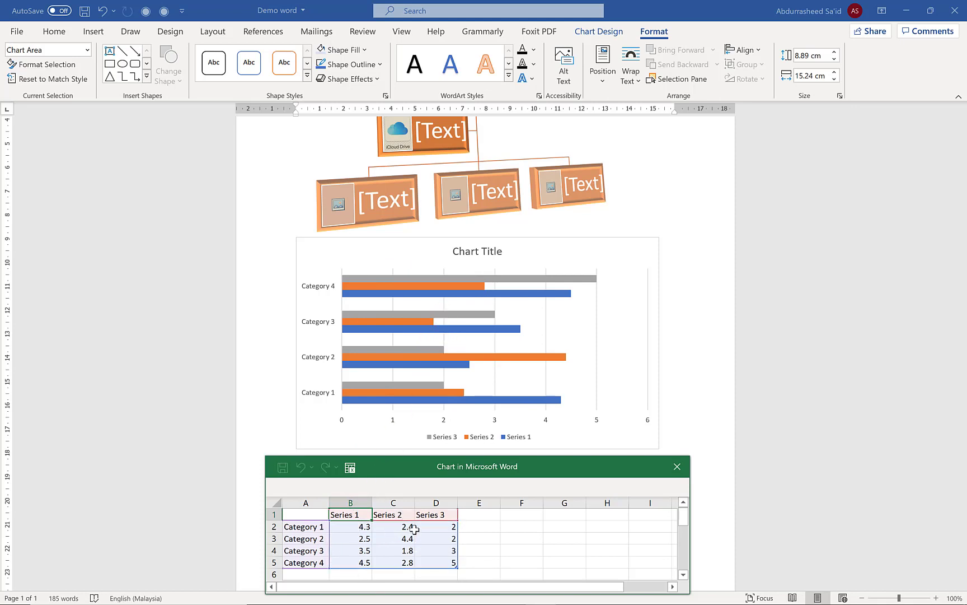
{"action": "left_click", "coordinate": [471, 276]}
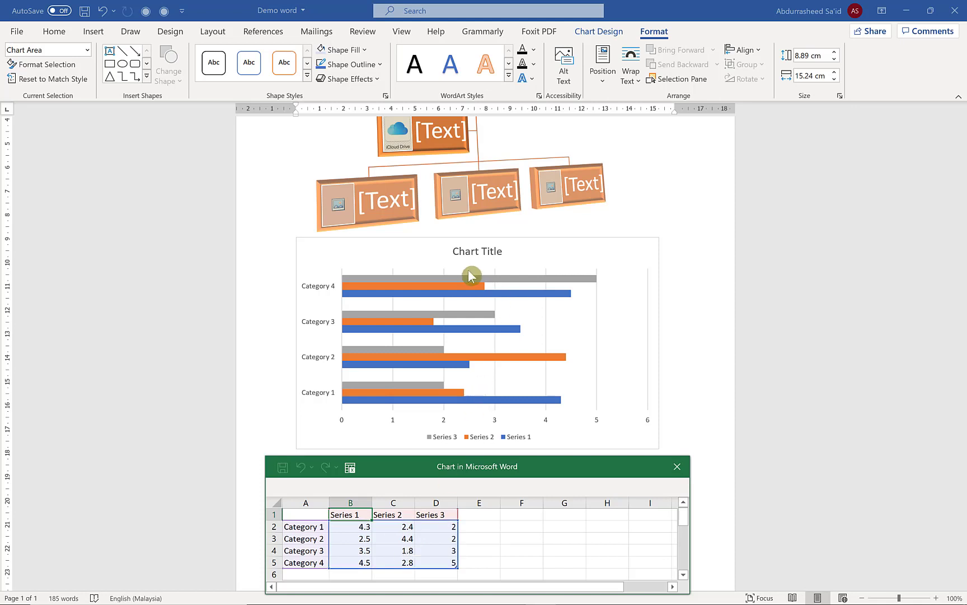
Set the Series 1 value of Category 1 to 67 in the chart's data sheet.
{"action": "left_click", "coordinate": [363, 524]}
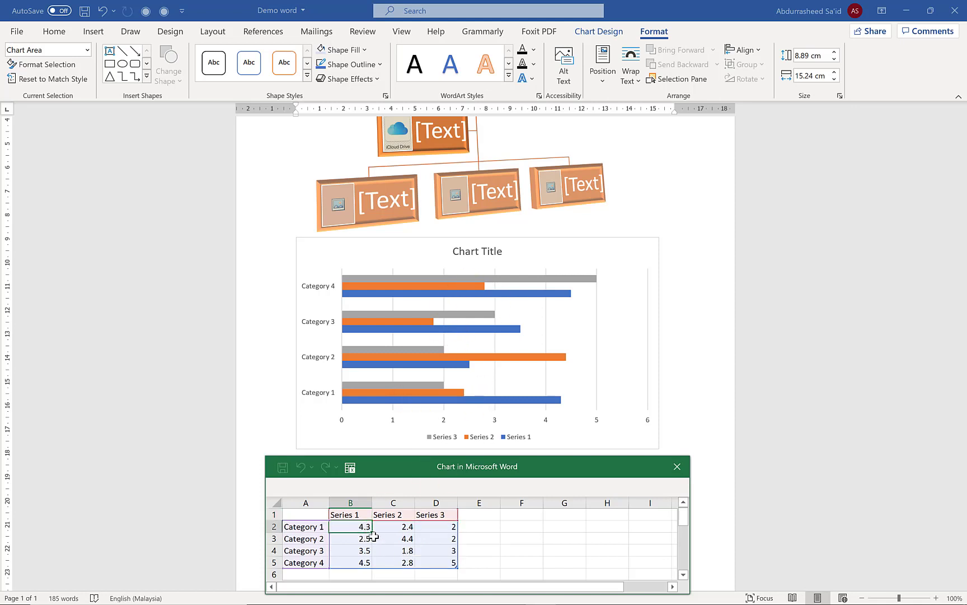
{"action": "type", "text": "67"}
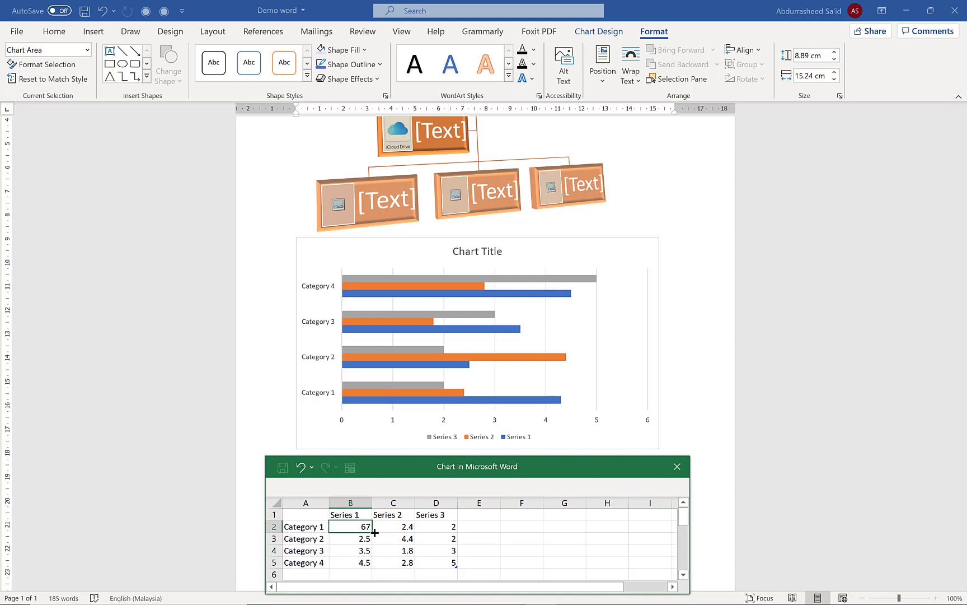
{"action": "key", "text": "Return"}
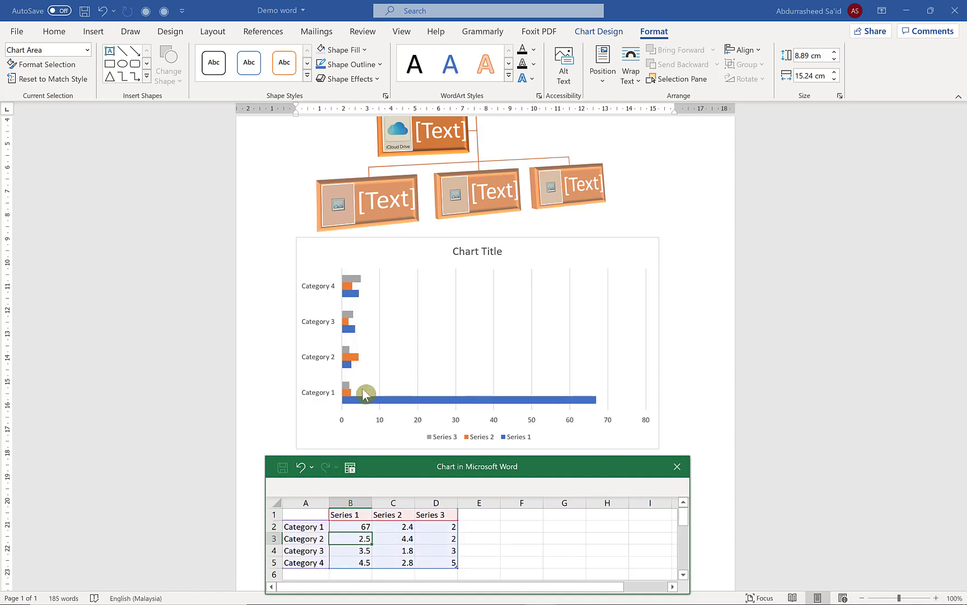
Set the Series 1 value of Category 1 to 23 in the chart's data sheet.
{"action": "left_click", "coordinate": [365, 526]}
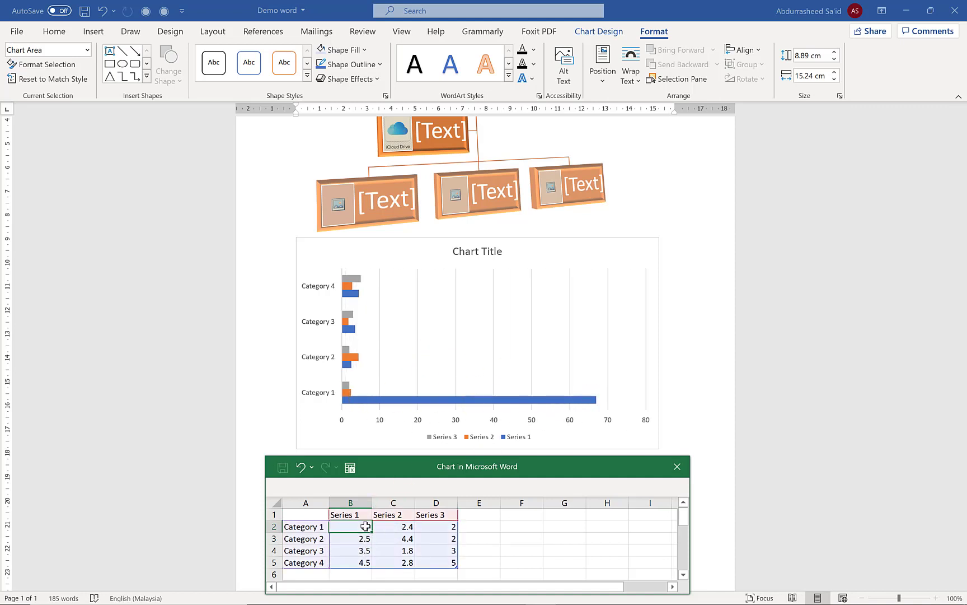
{"action": "type", "text": "23"}
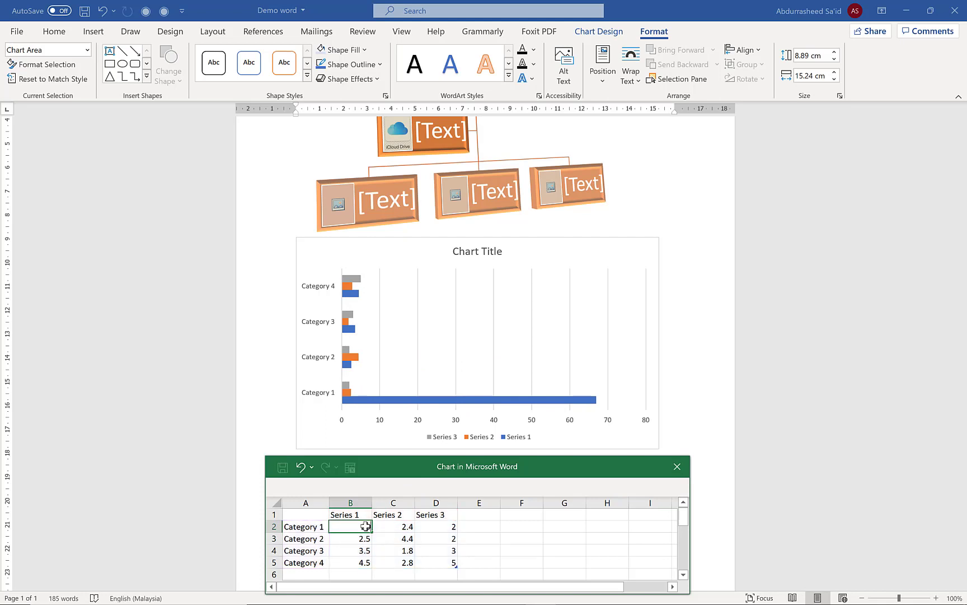
{"action": "key", "text": "Return"}
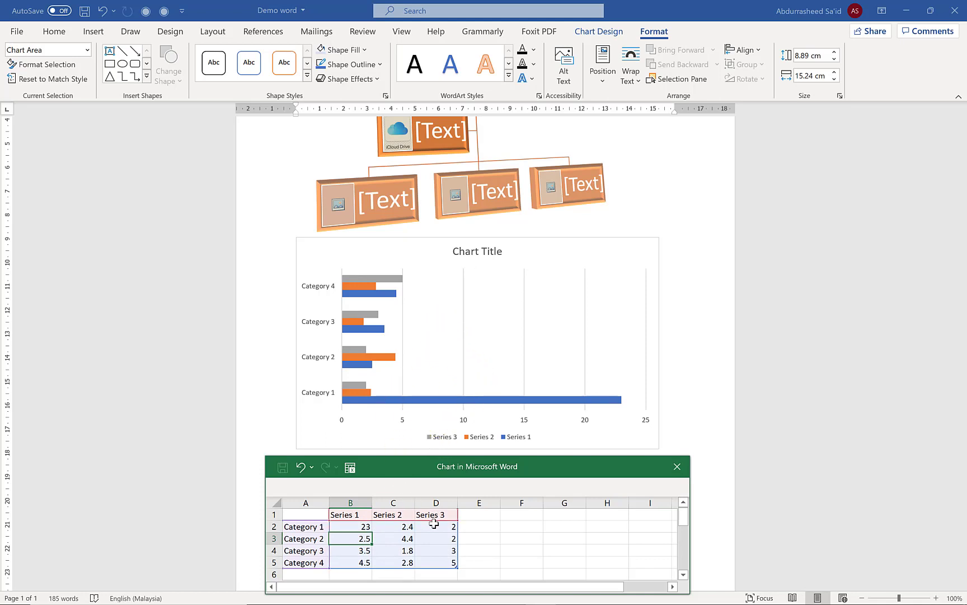
Examine the bar chart's available styles, colour palettes, quick layouts and addable chart elements such as data labels, without applying any.
{"action": "left_click", "coordinate": [562, 240]}
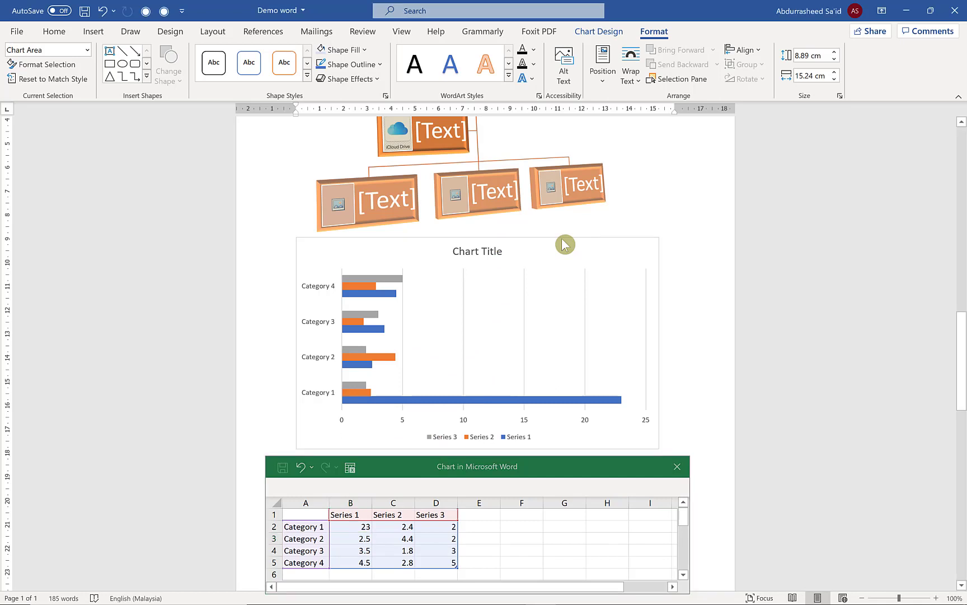
{"action": "double_click", "coordinate": [562, 241]}
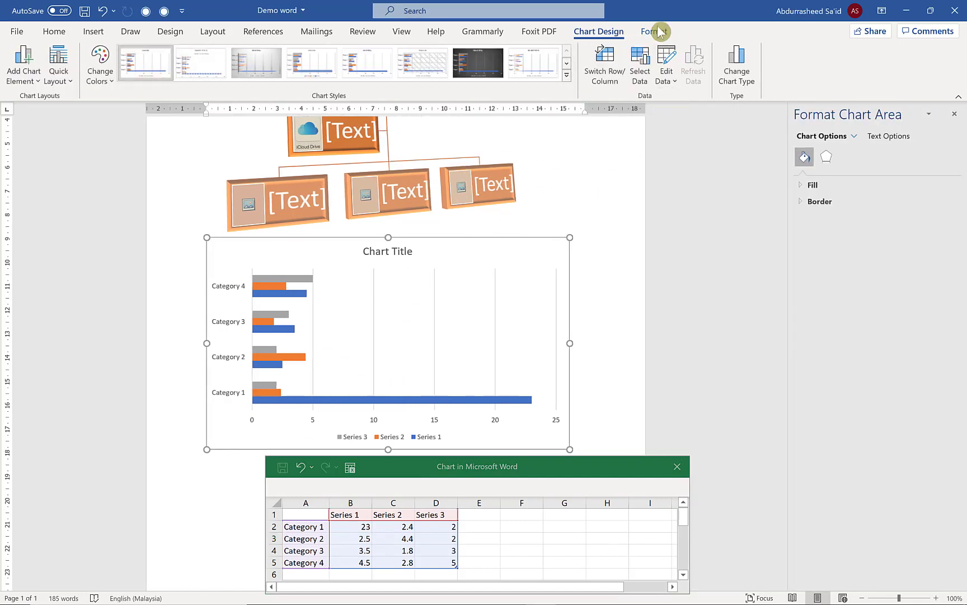
{"action": "left_click", "coordinate": [566, 75]}
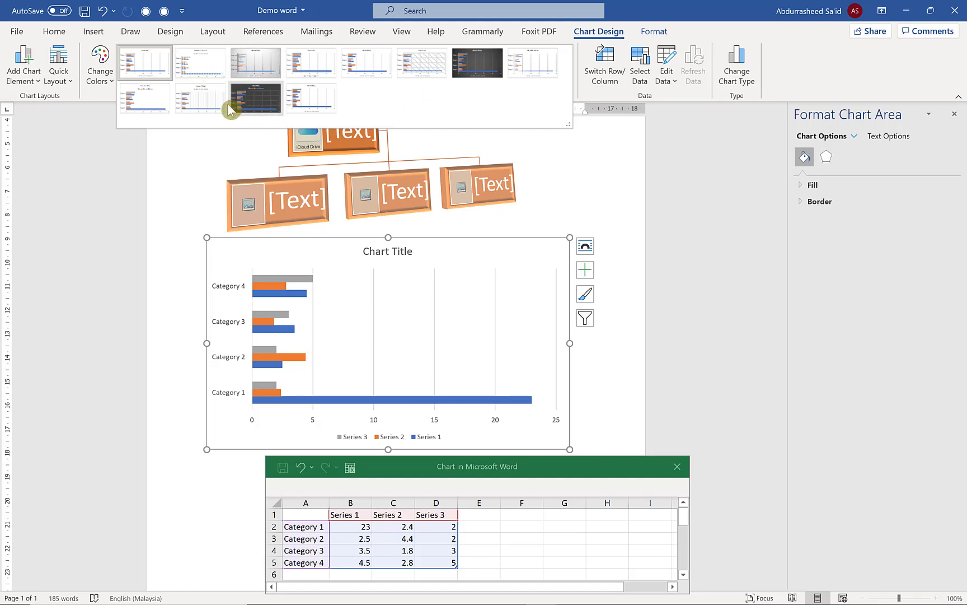
{"action": "left_click", "coordinate": [104, 75]}
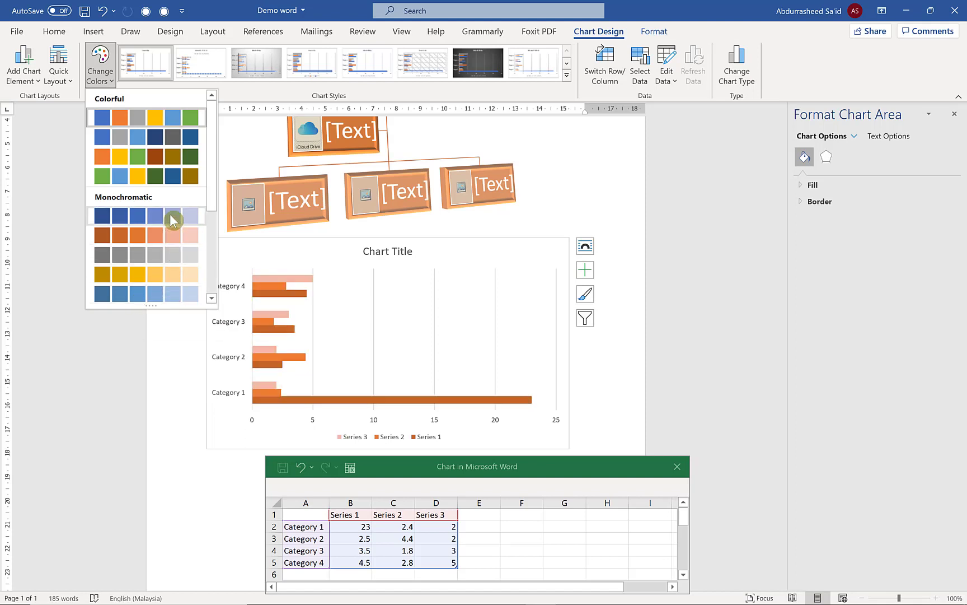
{"action": "left_click", "coordinate": [71, 85]}
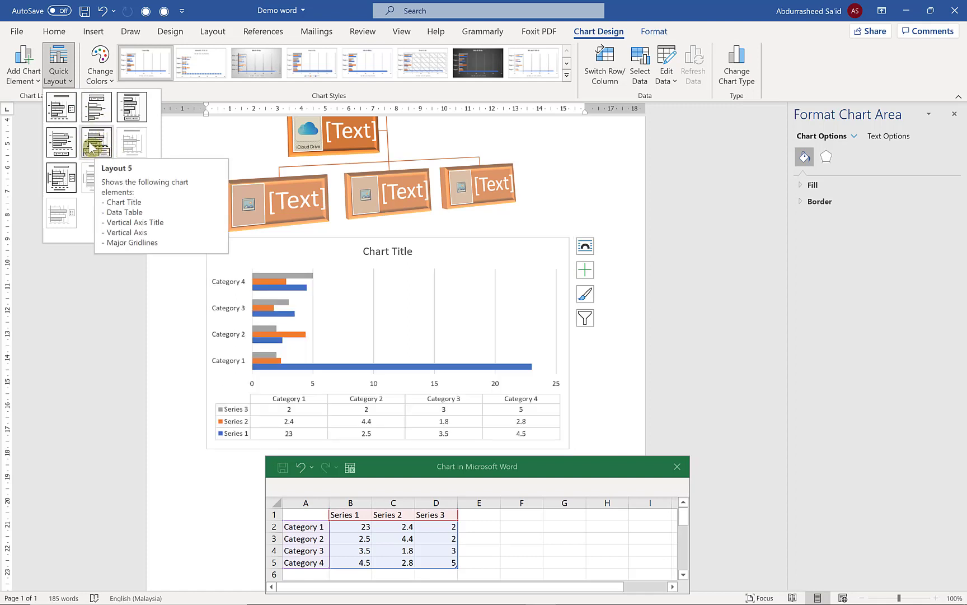
{"action": "left_click", "coordinate": [40, 84]}
{"action": "left_click", "coordinate": [37, 83]}
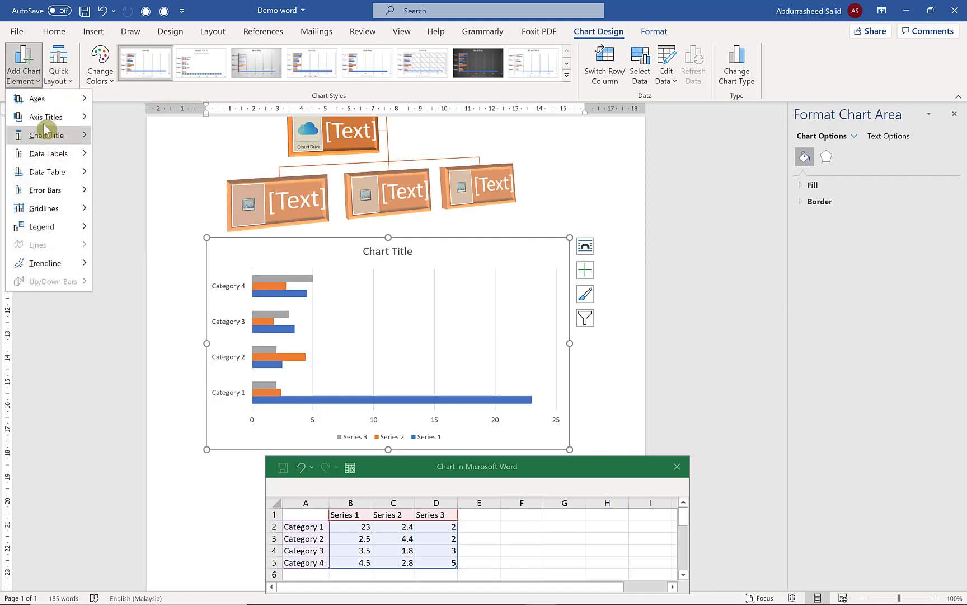
{"action": "mouse_move", "coordinate": [44, 124]}
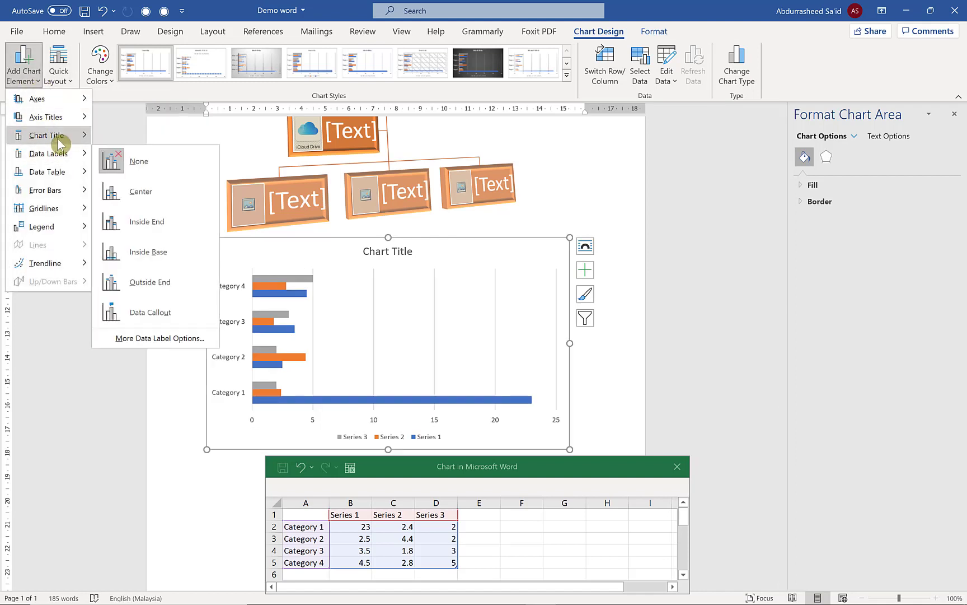
{"action": "mouse_move", "coordinate": [66, 162]}
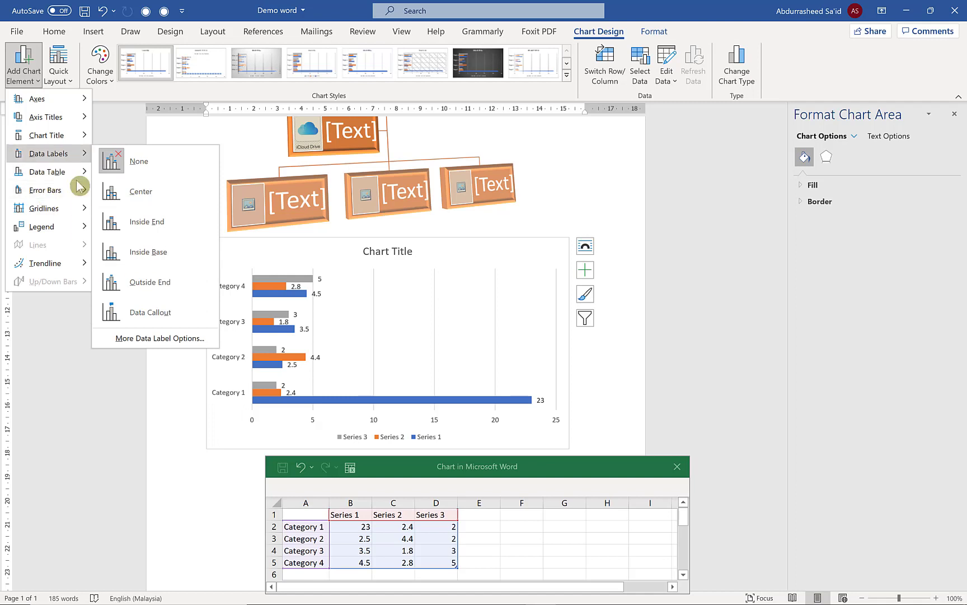
{"action": "left_click", "coordinate": [403, 441]}
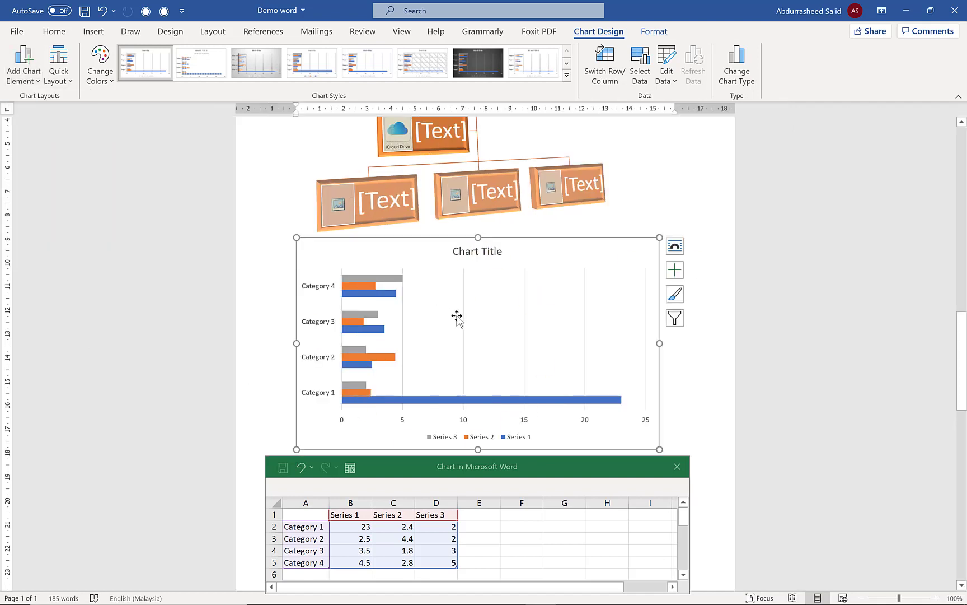
Close the bar chart's data sheet.
{"action": "left_click", "coordinate": [96, 33]}
{"action": "scroll", "coordinate": [537, 341], "scroll_direction": "down", "scroll_amount": 6}
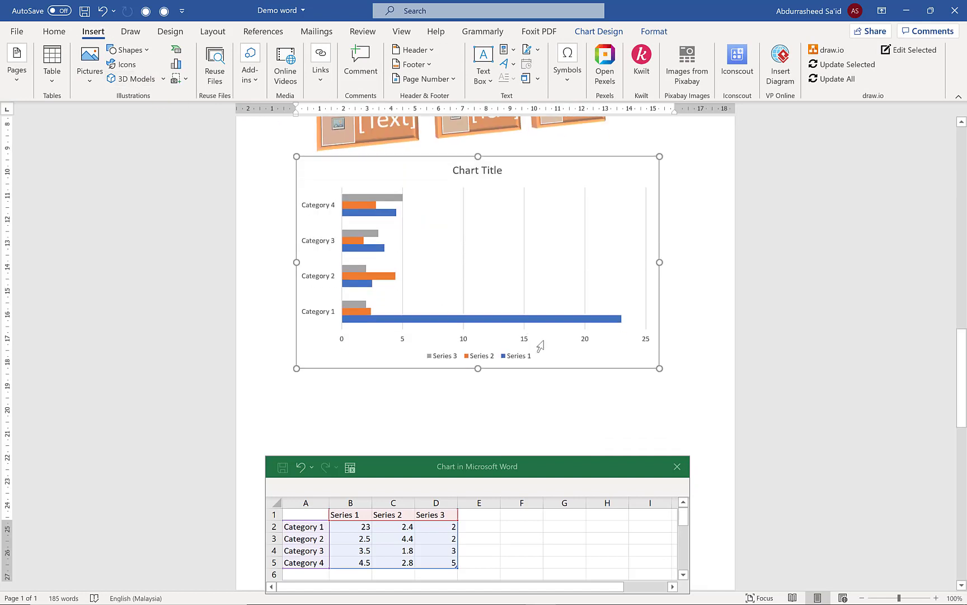
{"action": "left_click", "coordinate": [677, 466]}
Reopen the bar chart's data sheet for viewing, move its window aside, and close it again.
{"action": "scroll", "coordinate": [543, 400], "scroll_direction": "up", "scroll_amount": 7}
{"action": "scroll", "coordinate": [536, 384], "scroll_direction": "up", "scroll_amount": 1}
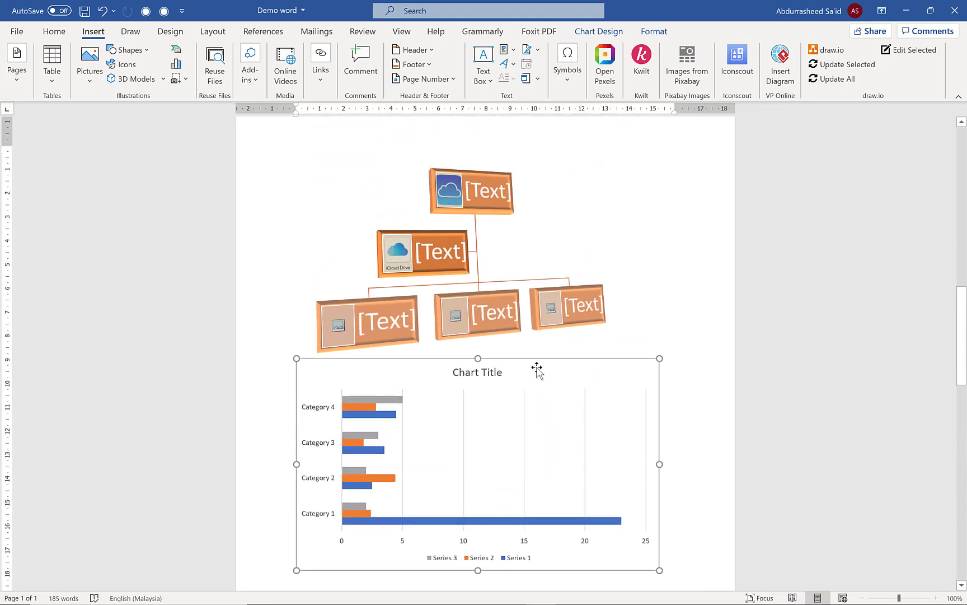
{"action": "double_click", "coordinate": [536, 369]}
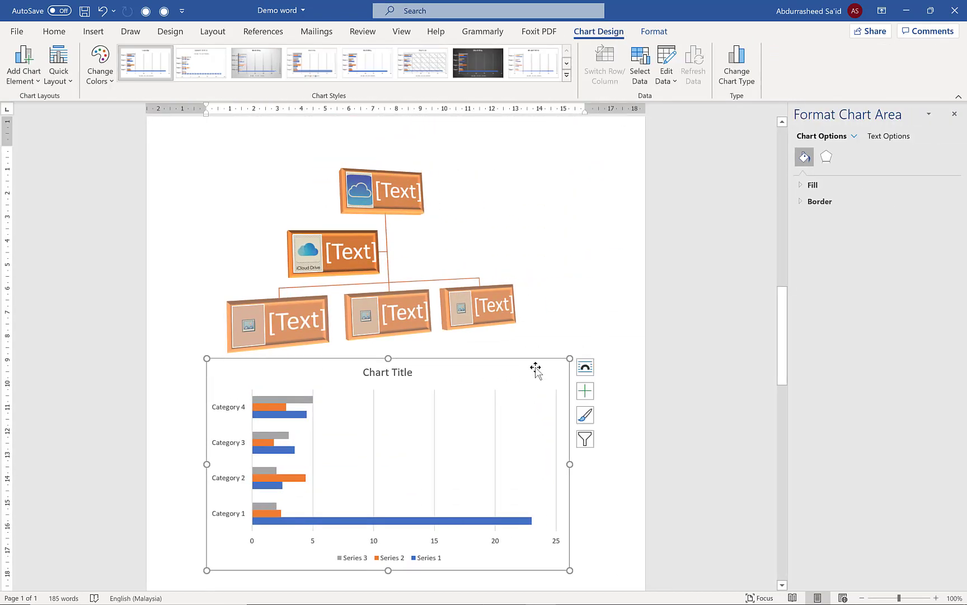
{"action": "left_click", "coordinate": [652, 87]}
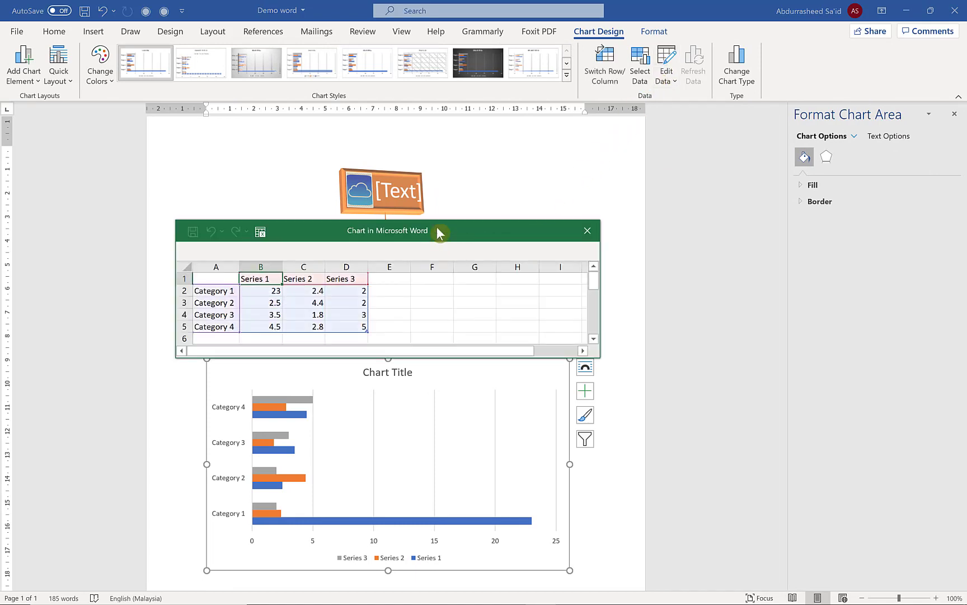
{"action": "left_click_drag", "start_coordinate": [442, 231], "coordinate": [527, 220]}
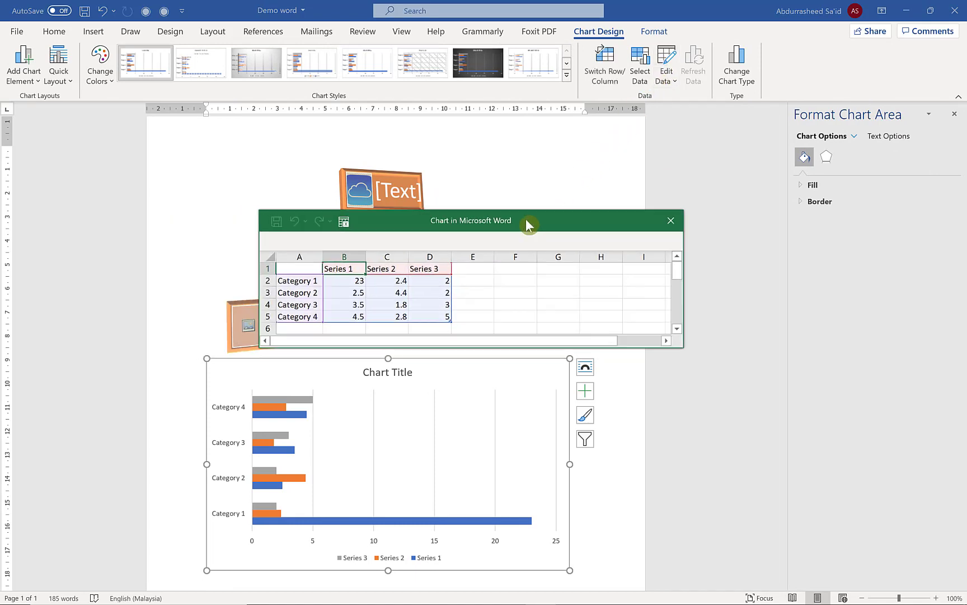
{"action": "left_click", "coordinate": [671, 222]}
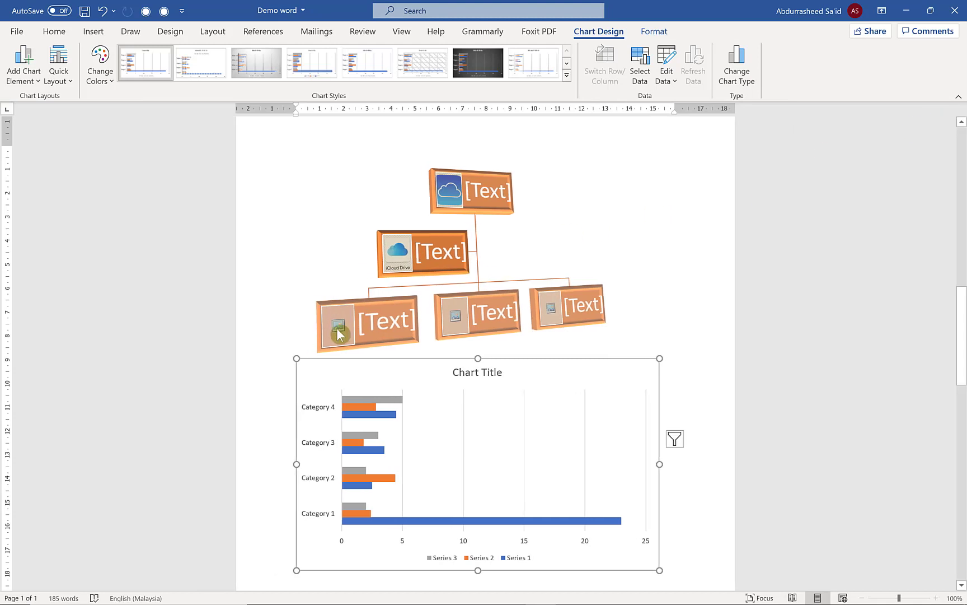
Insert a screen clipping that captures the Docs folder window on the desktop.
{"action": "scroll", "coordinate": [338, 330], "scroll_direction": "down", "scroll_amount": 3}
{"action": "left_click", "coordinate": [94, 33]}
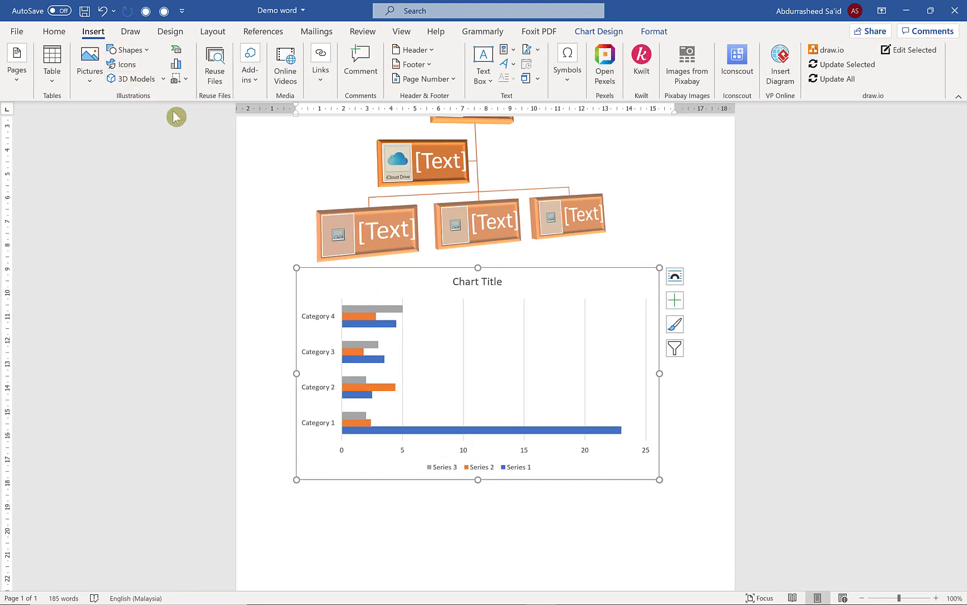
{"action": "left_click", "coordinate": [185, 80]}
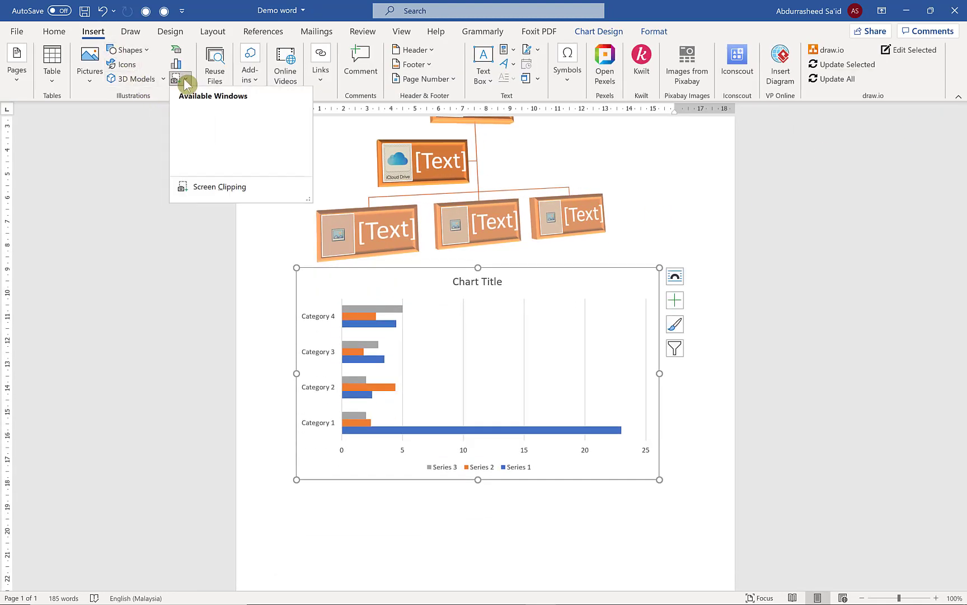
{"action": "left_click", "coordinate": [197, 194]}
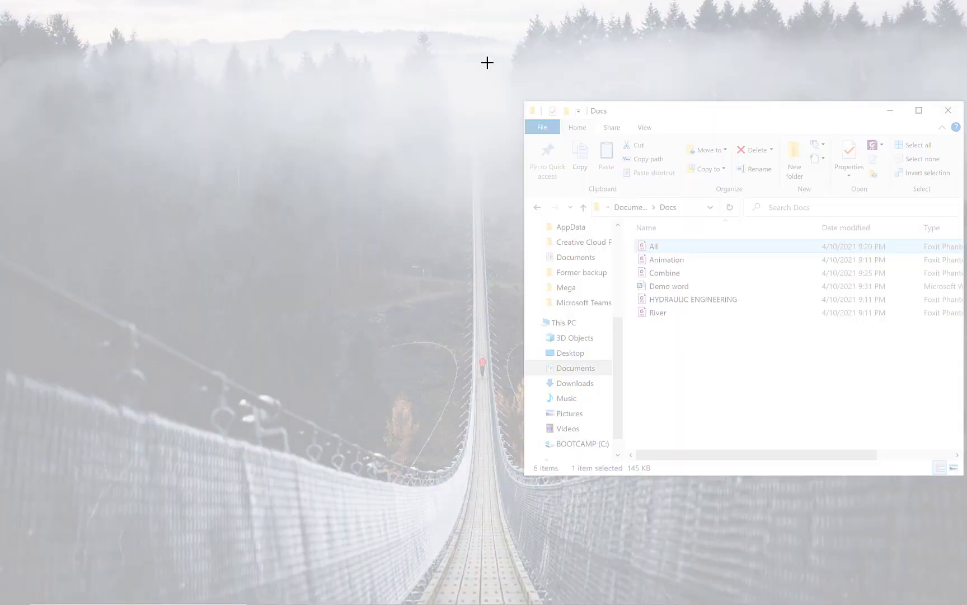
{"action": "left_click_drag", "start_coordinate": [501, 88], "coordinate": [958, 469]}
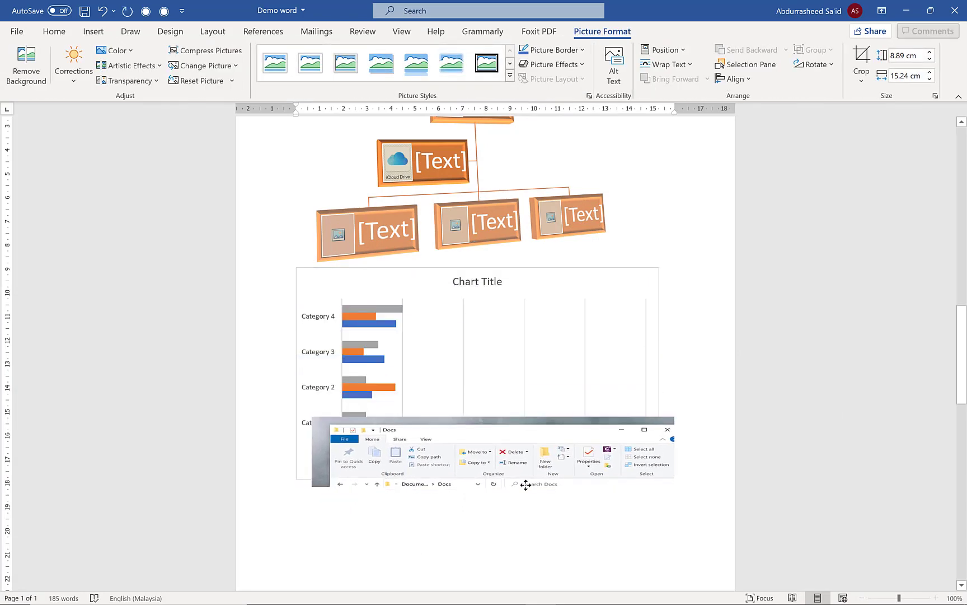
{"action": "scroll", "coordinate": [529, 414], "scroll_direction": "down", "scroll_amount": 4}
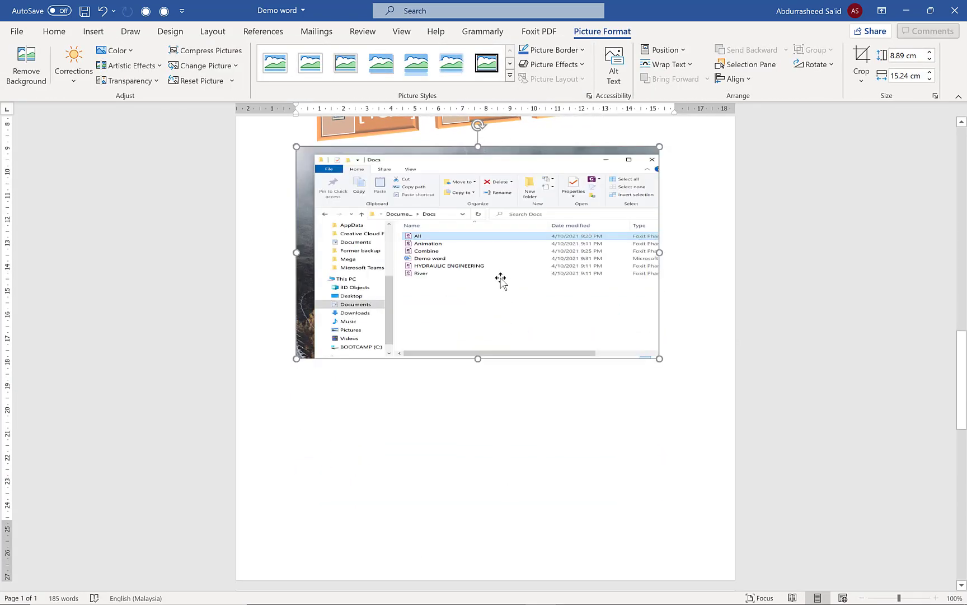
Undo the clipping that replaced the chart, paste it below the chart instead, and select the pasted picture for formatting.
{"action": "key", "text": "ctrl+z"}
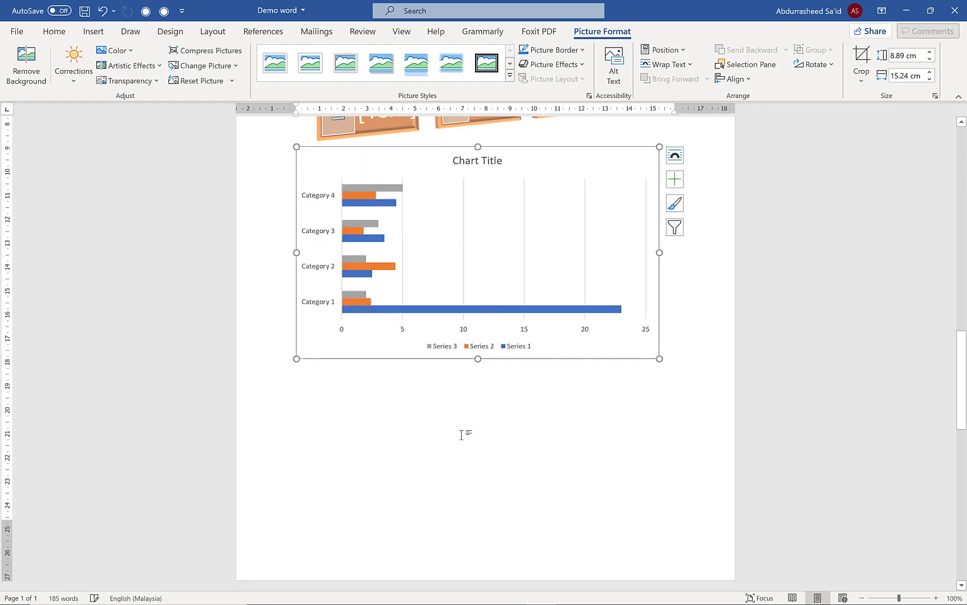
{"action": "left_click", "coordinate": [465, 434]}
{"action": "key", "text": "ctrl+v"}
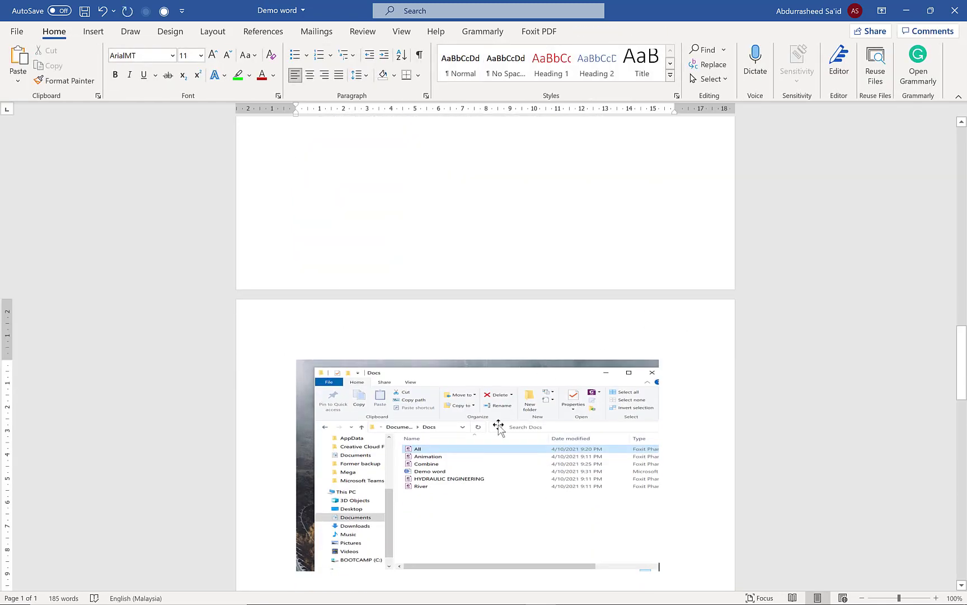
{"action": "left_click", "coordinate": [465, 421]}
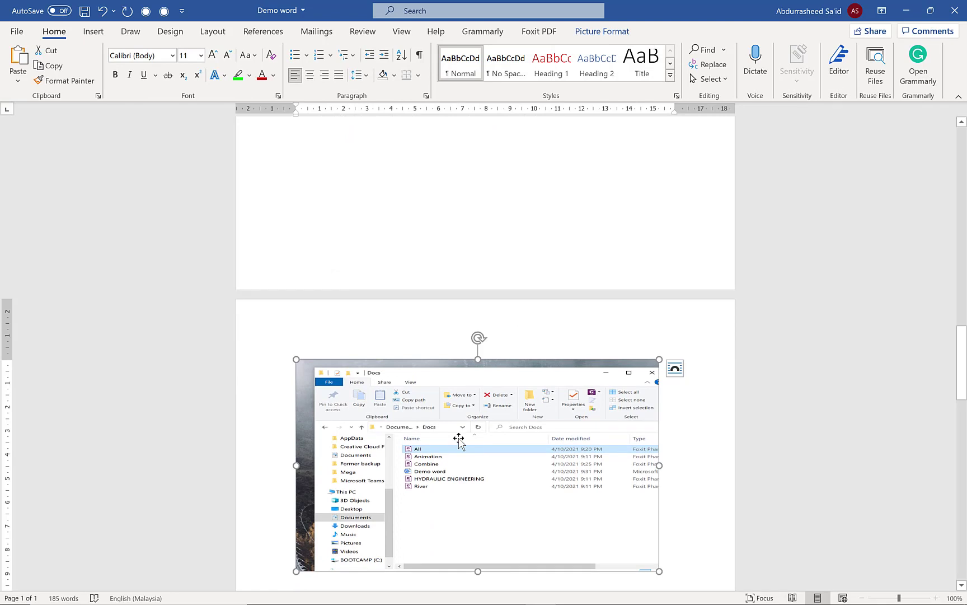
{"action": "double_click", "coordinate": [459, 442]}
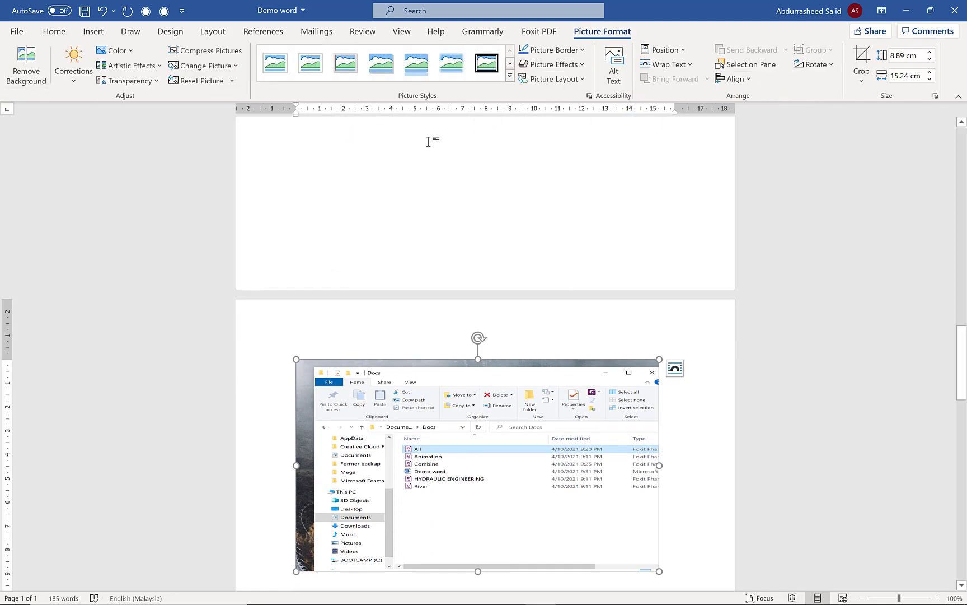
Look through the add-in, online video and link insertion options, closing each without inserting anything.
{"action": "left_click", "coordinate": [92, 31]}
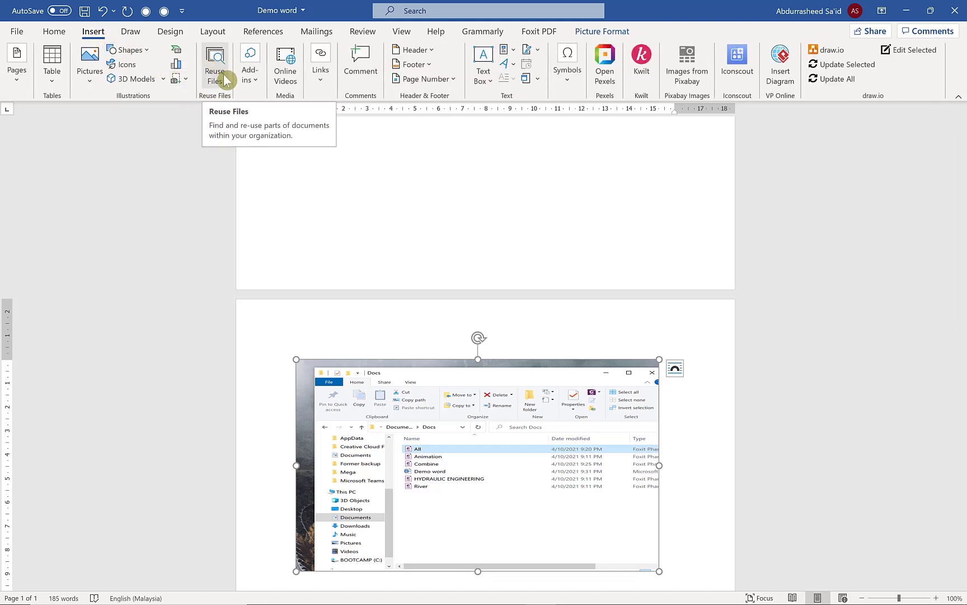
{"action": "left_click", "coordinate": [257, 83]}
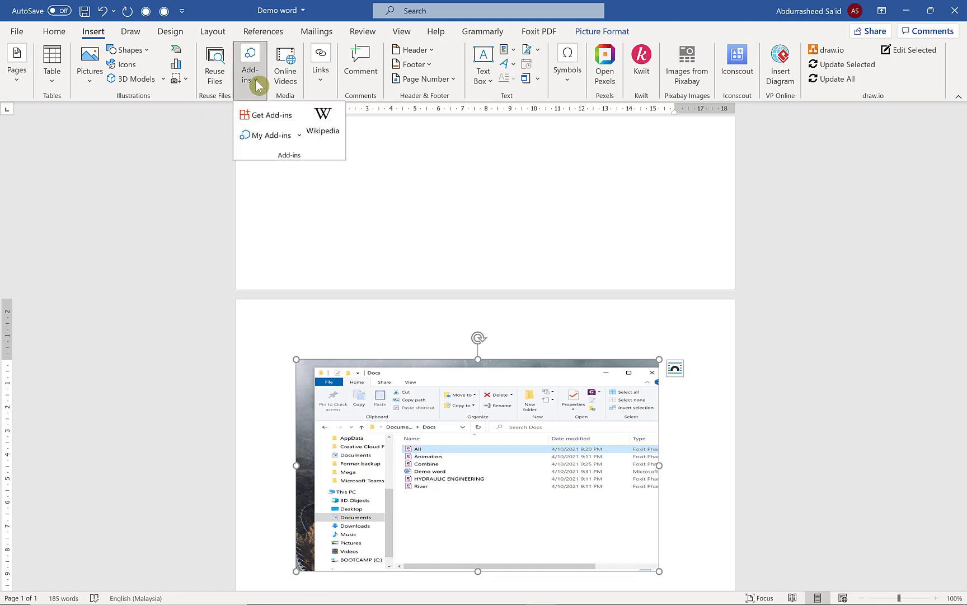
{"action": "left_click", "coordinate": [287, 81]}
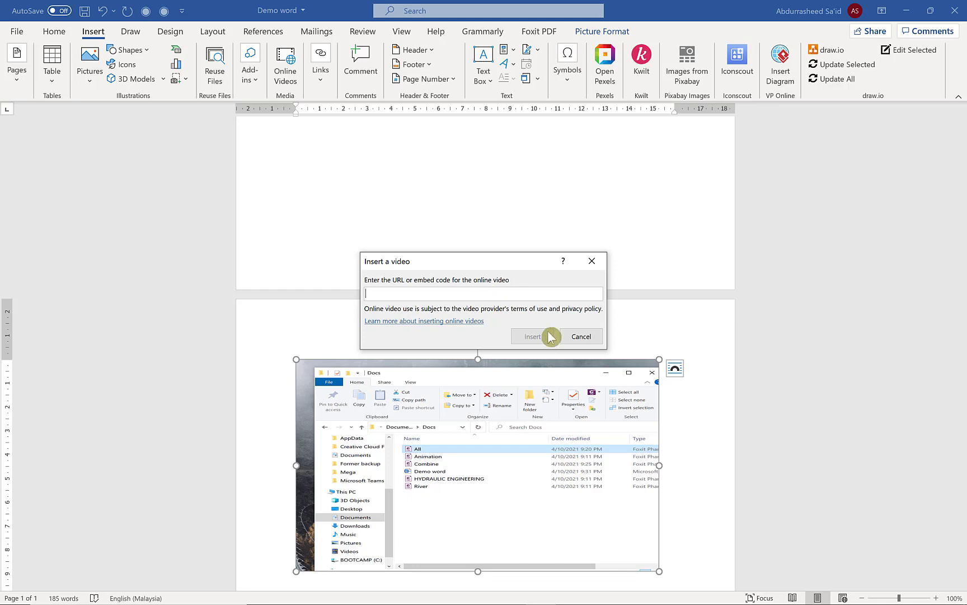
{"action": "left_click", "coordinate": [592, 261]}
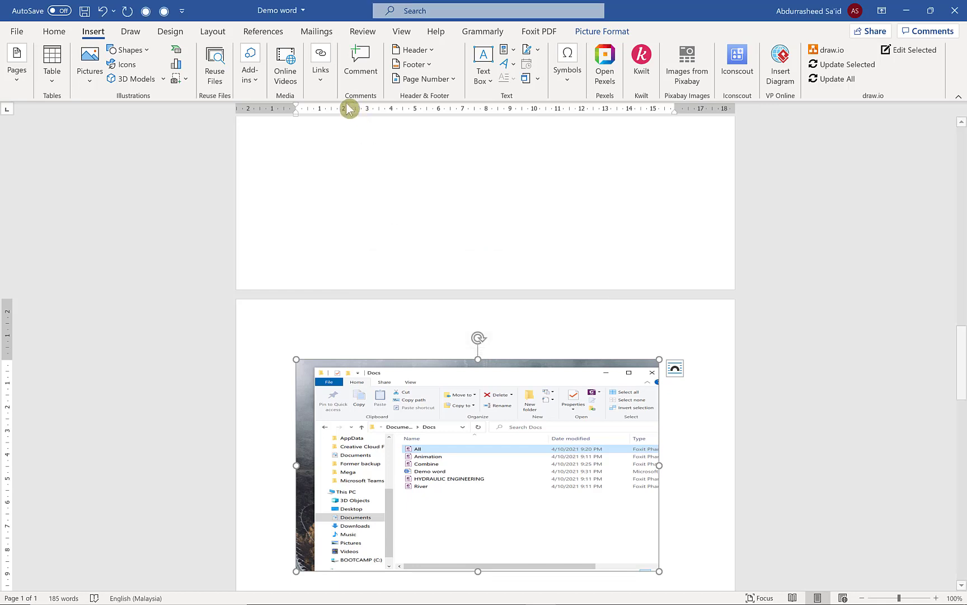
{"action": "left_click", "coordinate": [321, 89]}
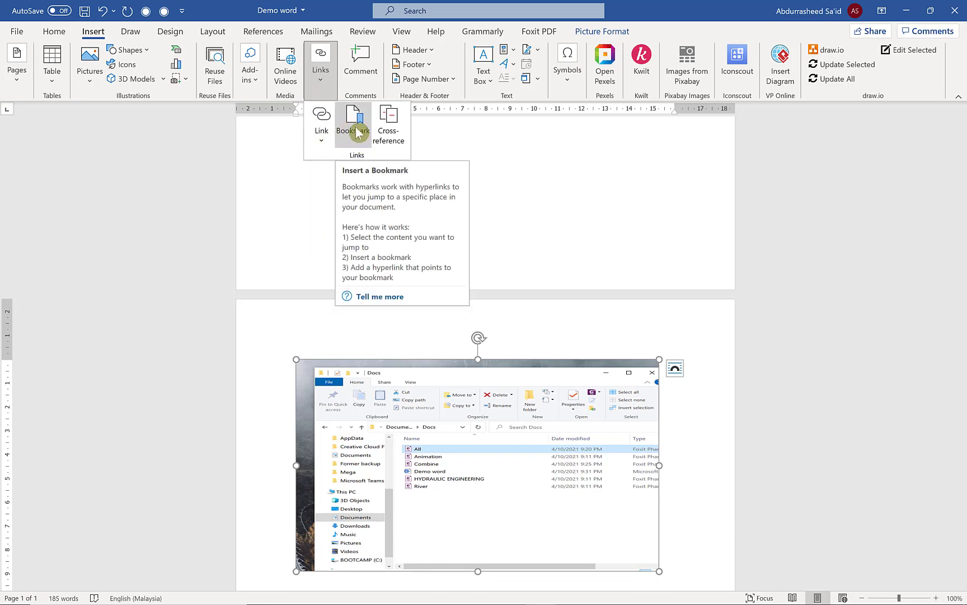
{"action": "left_click", "coordinate": [321, 143]}
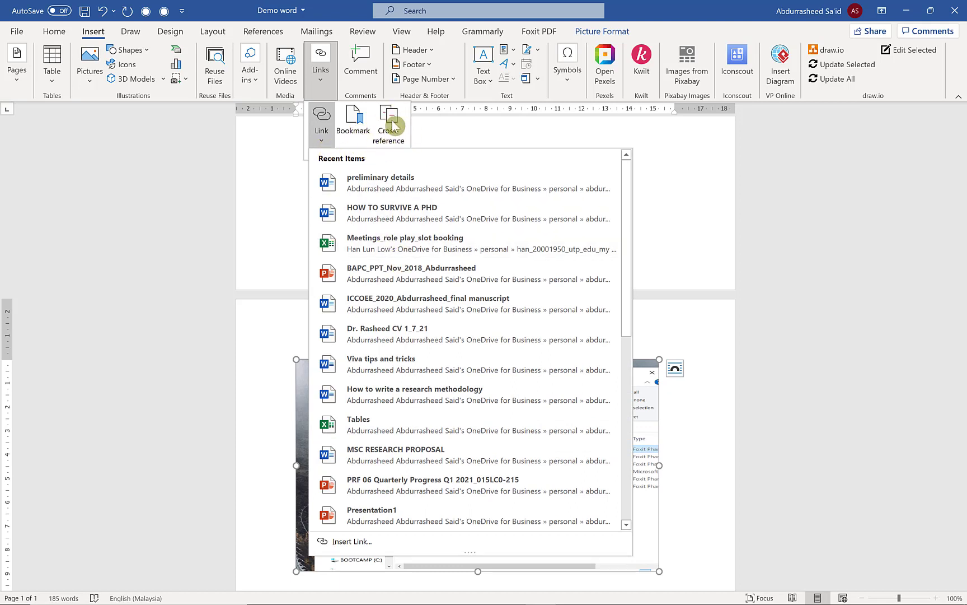
{"action": "left_click", "coordinate": [446, 128]}
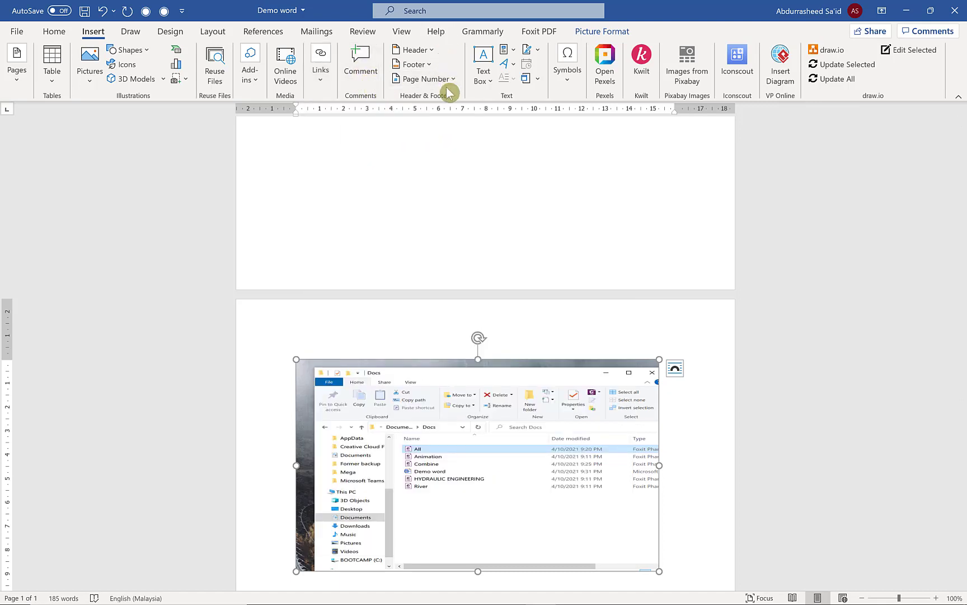
Insert the built-in Banded header into the document.
{"action": "scroll", "coordinate": [460, 341], "scroll_direction": "up", "scroll_amount": 20}
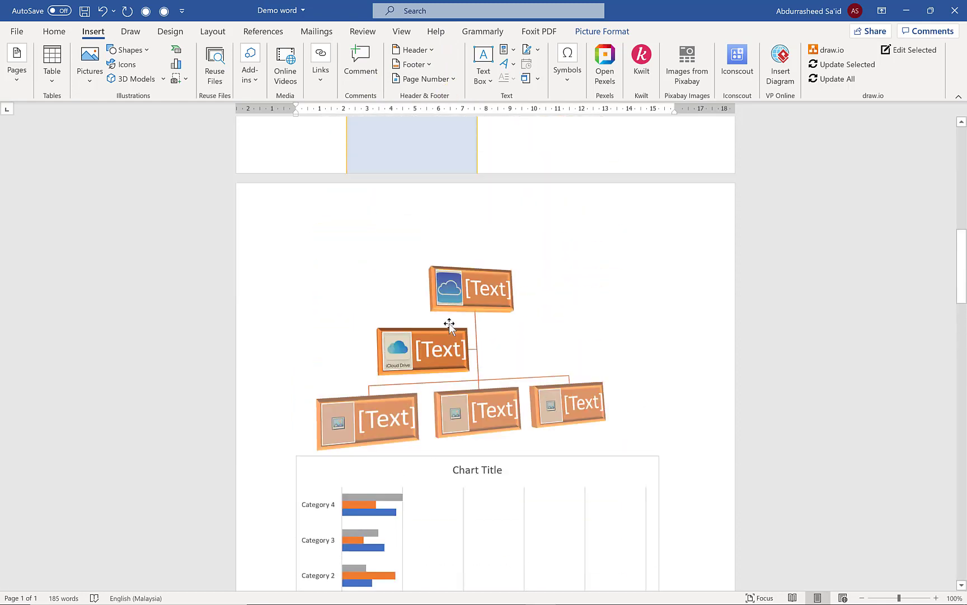
{"action": "scroll", "coordinate": [444, 312], "scroll_direction": "up", "scroll_amount": 4}
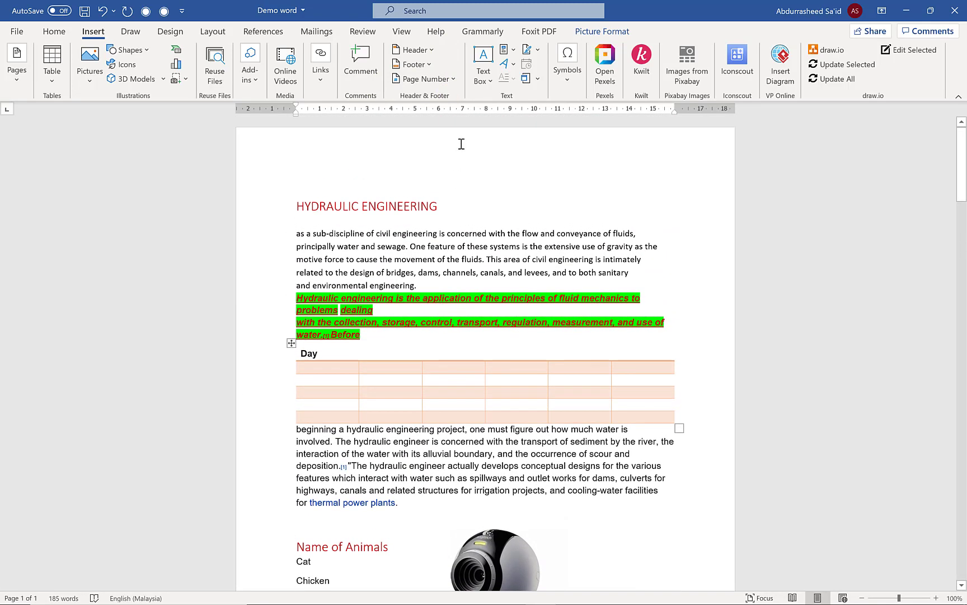
{"action": "scroll", "coordinate": [443, 244], "scroll_direction": "down", "scroll_amount": 5}
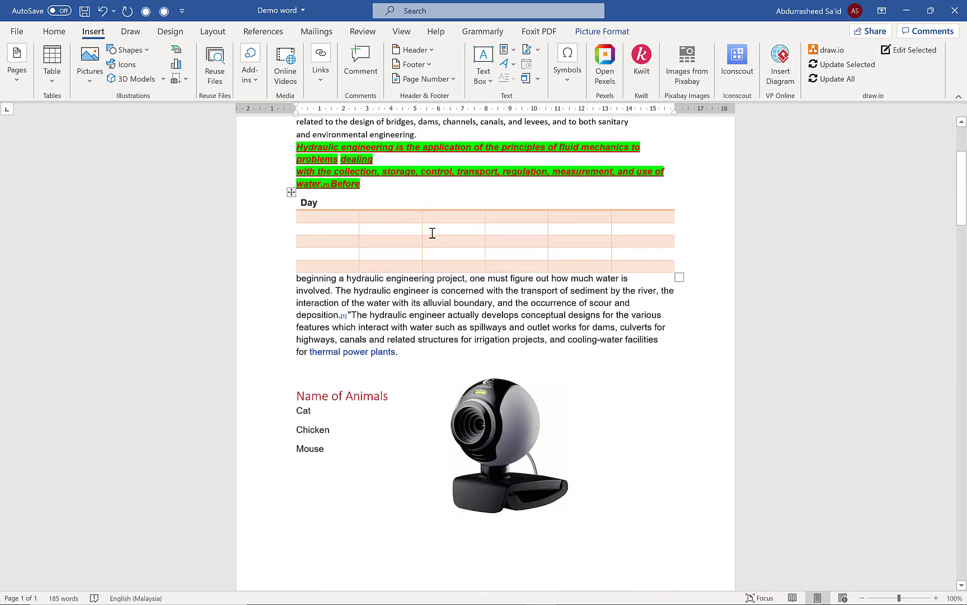
{"action": "scroll", "coordinate": [453, 257], "scroll_direction": "up", "scroll_amount": 4}
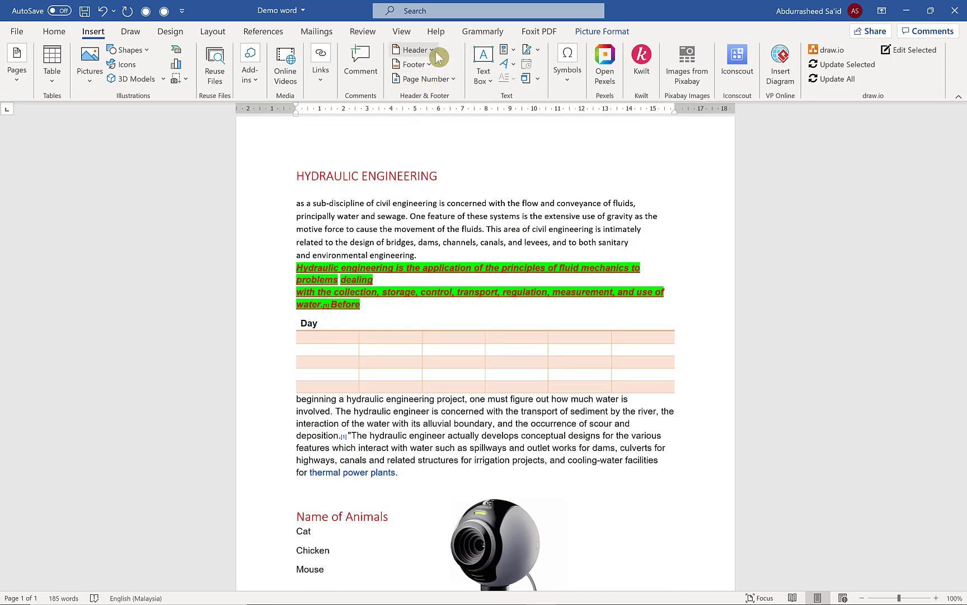
{"action": "left_click", "coordinate": [435, 50]}
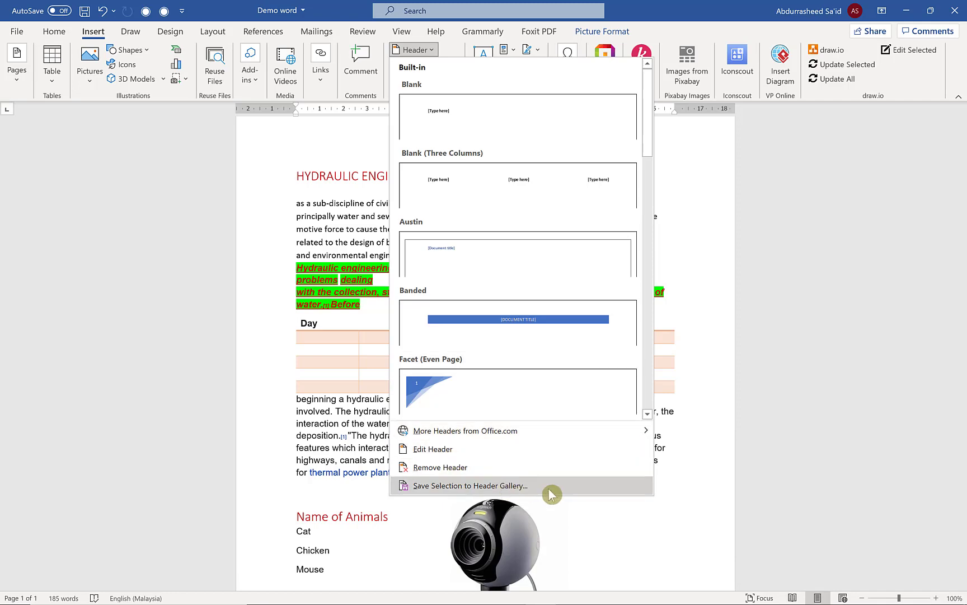
{"action": "left_click", "coordinate": [519, 333]}
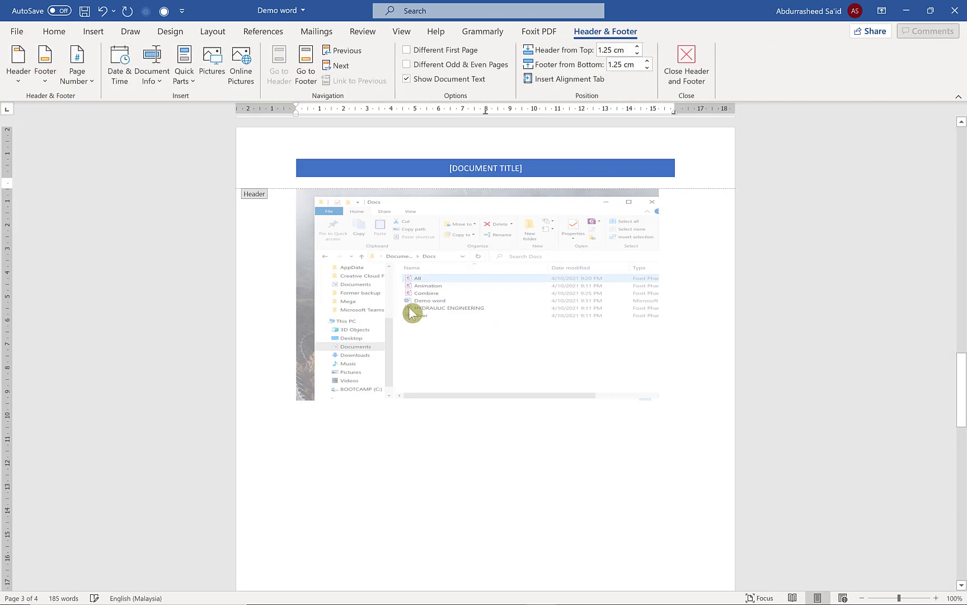
Replace the header's title placeholder on the first page with "HYDRAULICS DOCUMENT" and return to the body text.
{"action": "scroll", "coordinate": [411, 313], "scroll_direction": "up", "scroll_amount": 3}
{"action": "scroll", "coordinate": [411, 312], "scroll_direction": "up", "scroll_amount": 5}
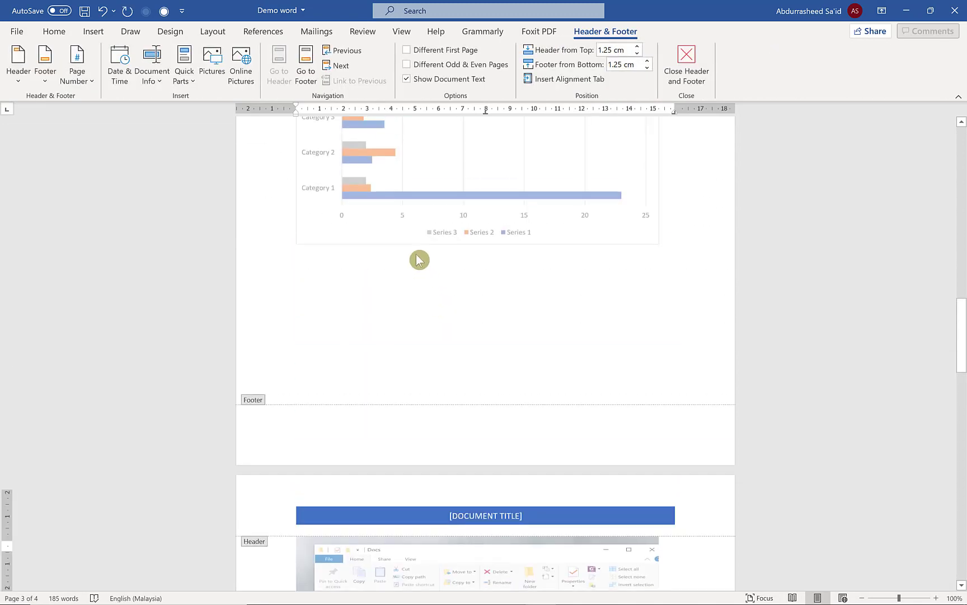
{"action": "scroll", "coordinate": [420, 259], "scroll_direction": "up", "scroll_amount": 15}
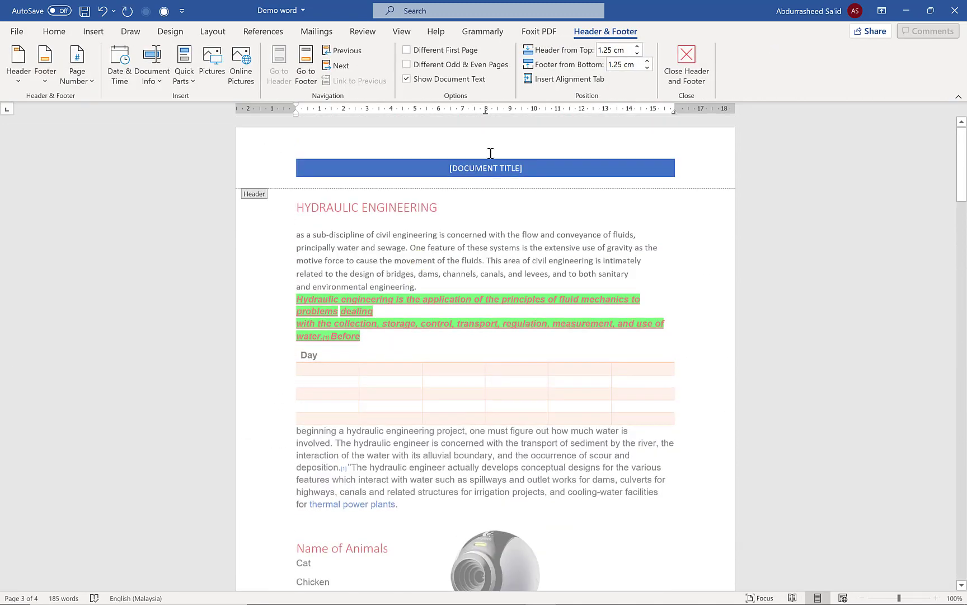
{"action": "left_click", "coordinate": [490, 170]}
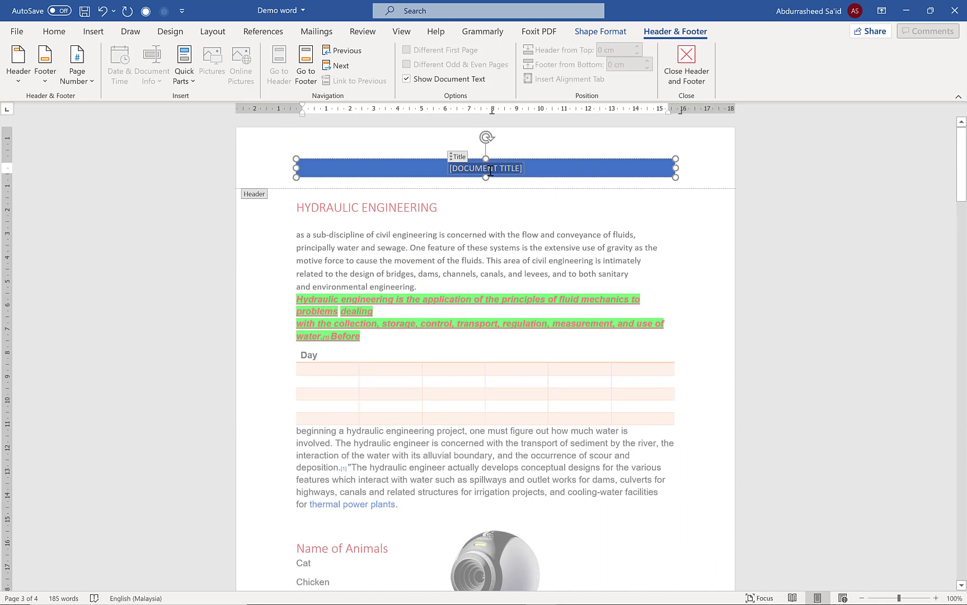
{"action": "type", "text": "HYDR"}
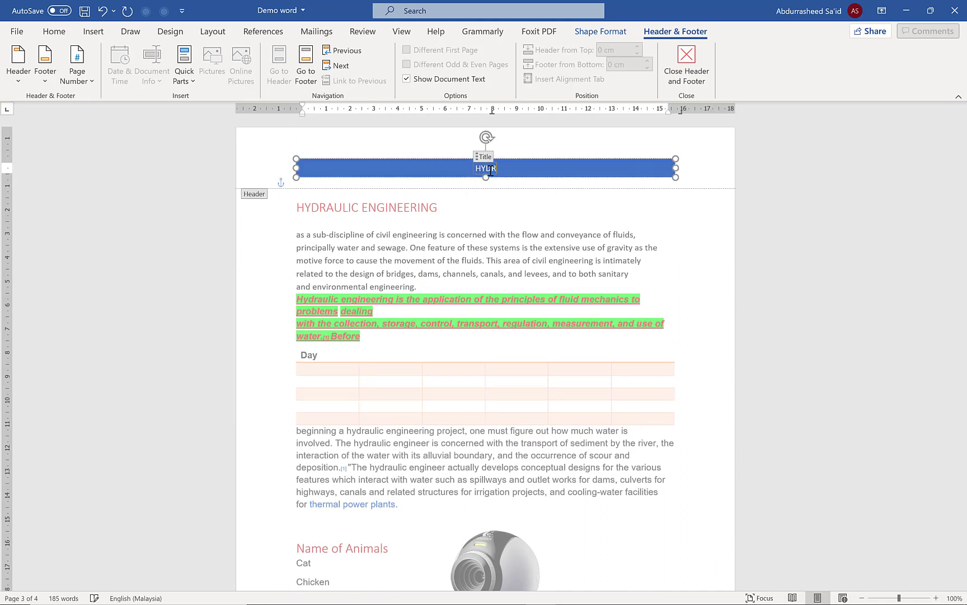
{"action": "type", "text": "AULICS "}
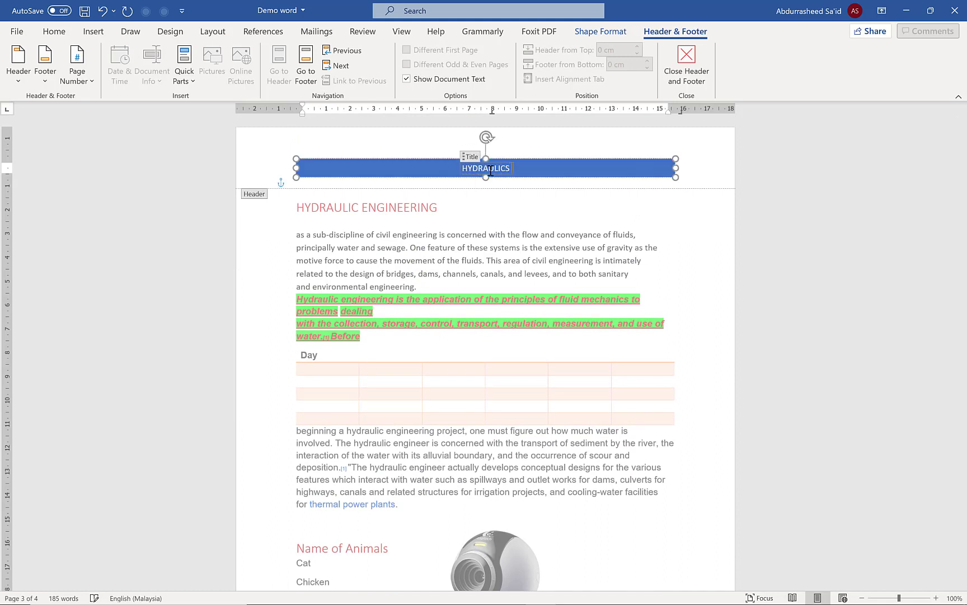
{"action": "type", "text": "DOCUMENT"}
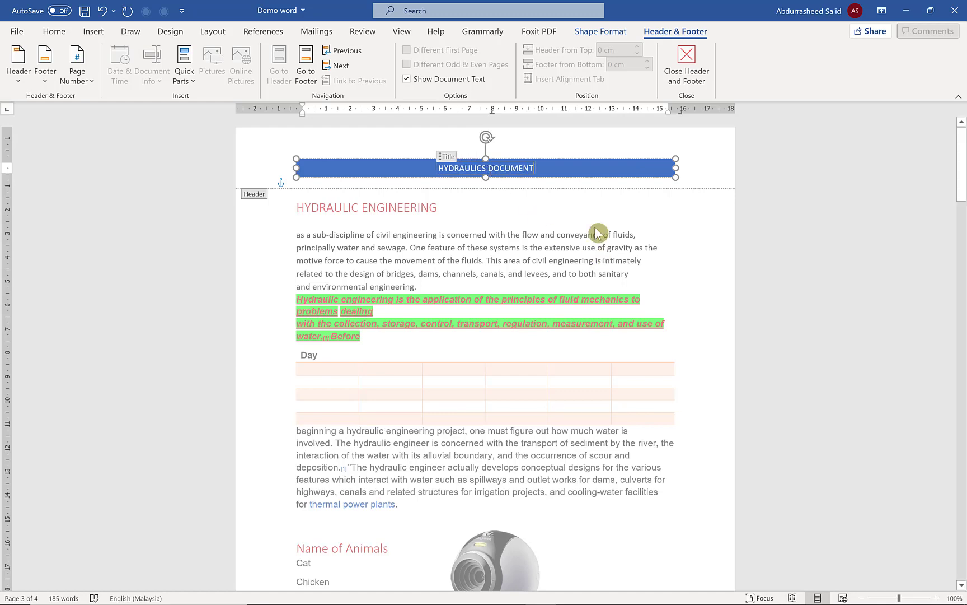
{"action": "key", "text": "Escape"}
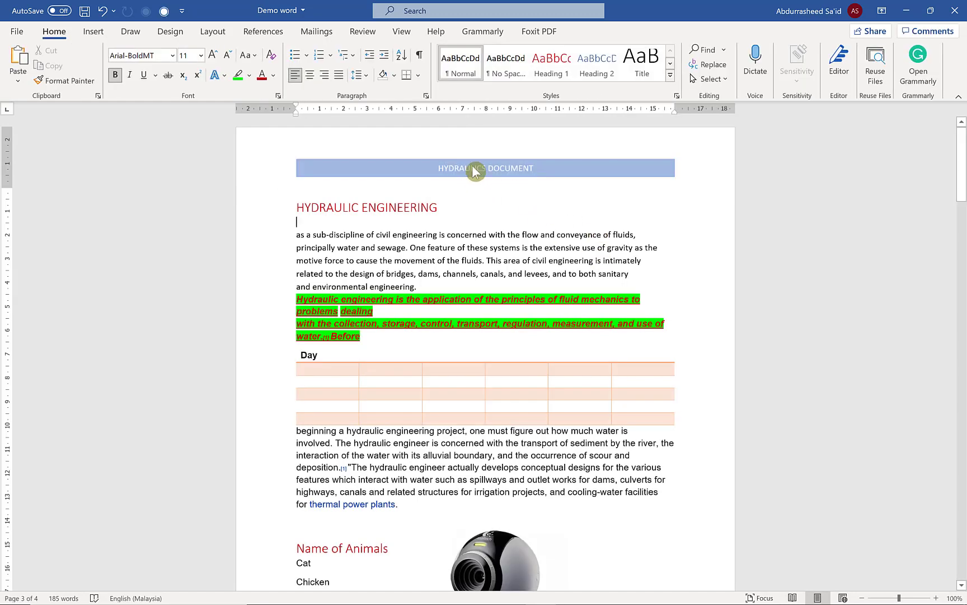
Check the header on the following pages and insert the built-in blank three-column footer.
{"action": "scroll", "coordinate": [528, 182], "scroll_direction": "down", "scroll_amount": 9}
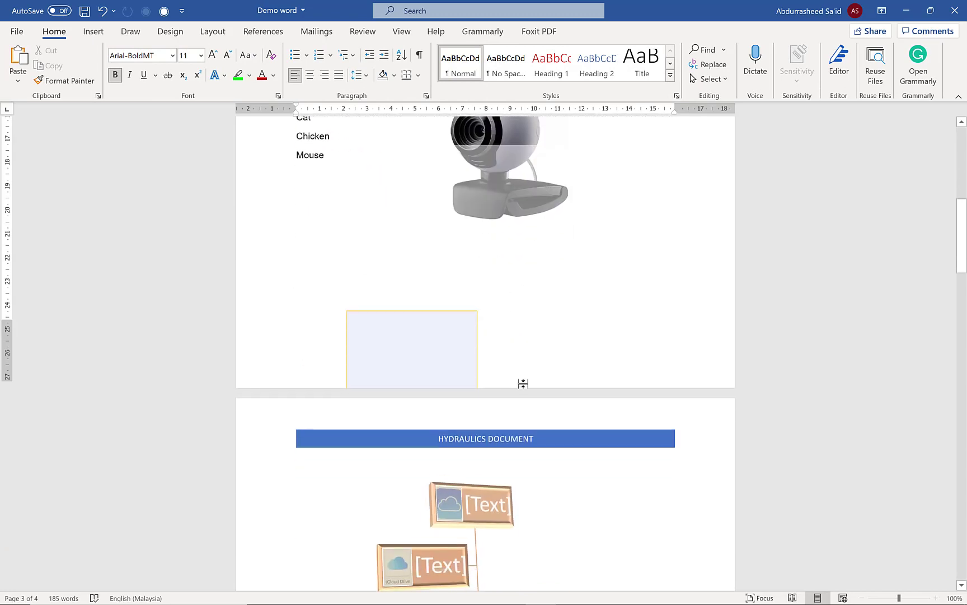
{"action": "scroll", "coordinate": [504, 415], "scroll_direction": "down", "scroll_amount": 13}
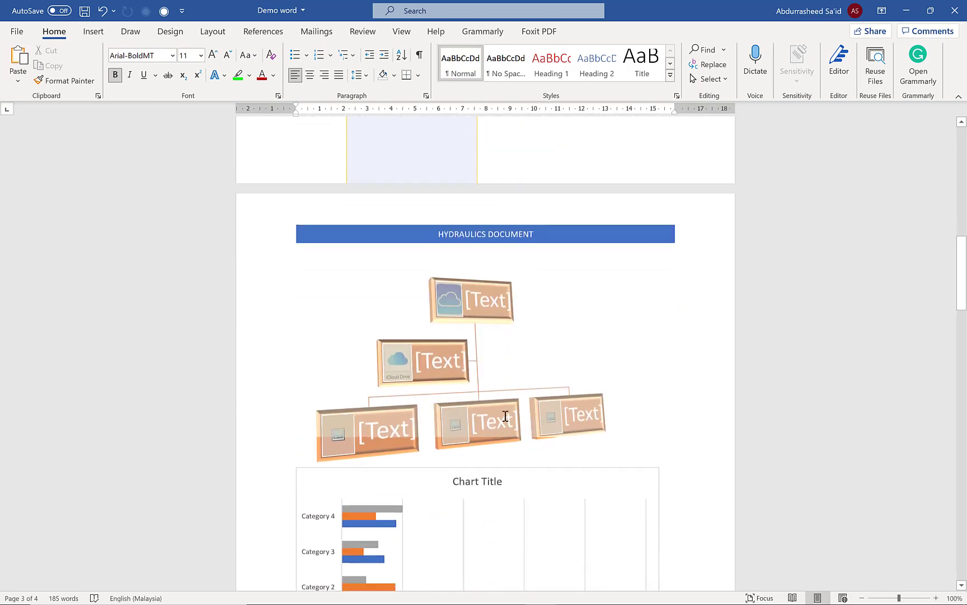
{"action": "scroll", "coordinate": [503, 415], "scroll_direction": "down", "scroll_amount": 1}
{"action": "left_click", "coordinate": [502, 346]}
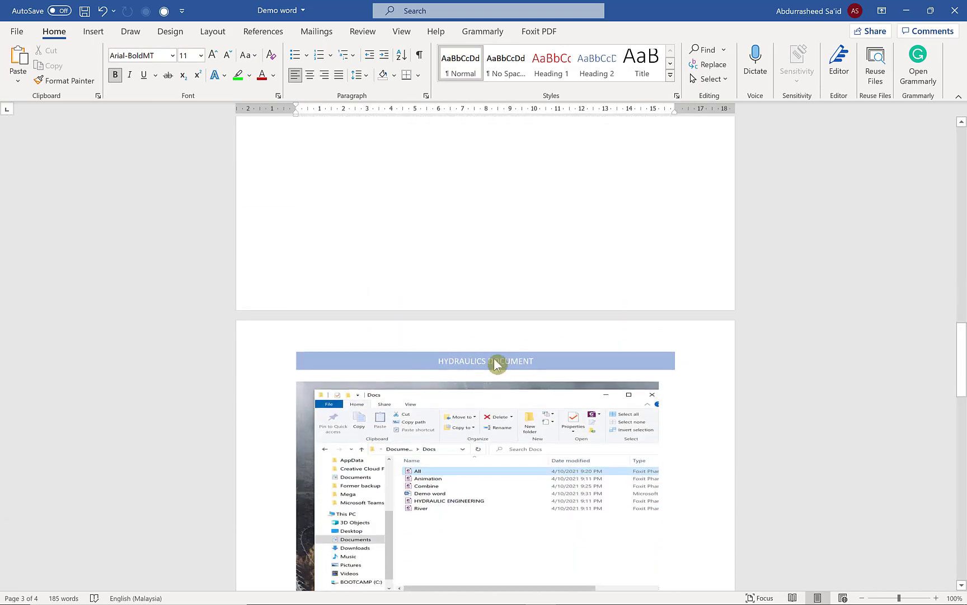
{"action": "scroll", "coordinate": [516, 243], "scroll_direction": "up", "scroll_amount": 10}
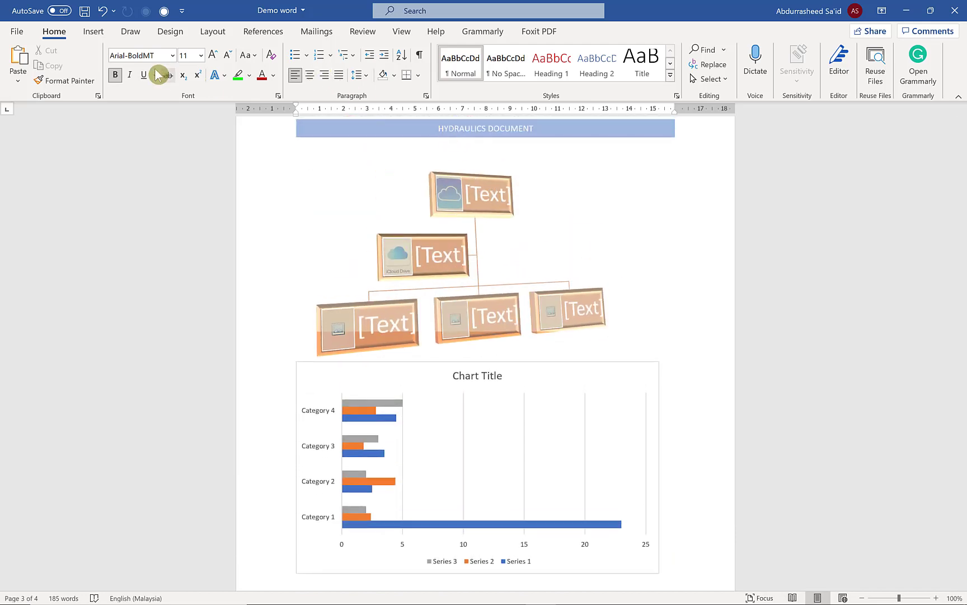
{"action": "left_click", "coordinate": [94, 32]}
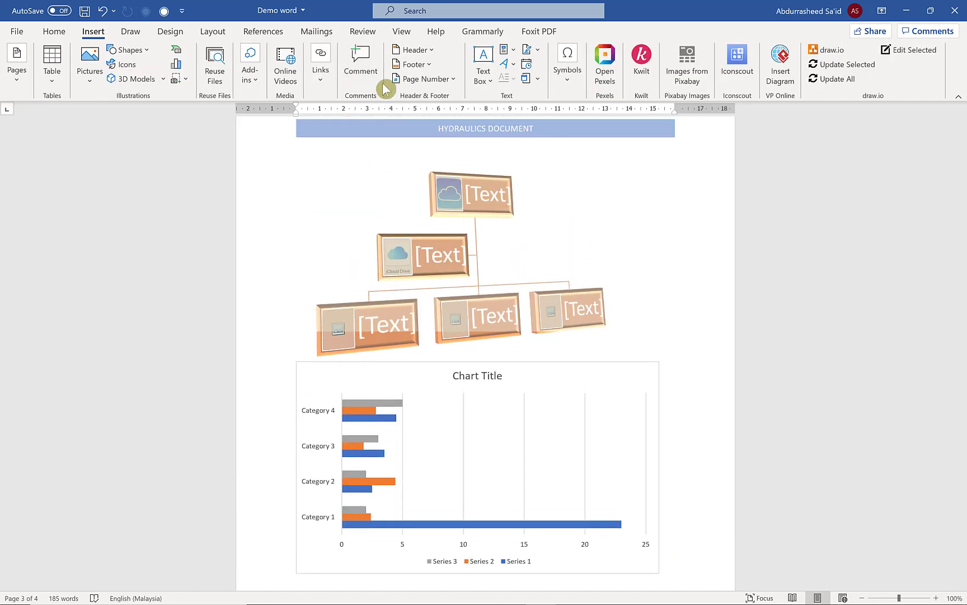
{"action": "left_click", "coordinate": [430, 64]}
{"action": "left_click", "coordinate": [512, 215]}
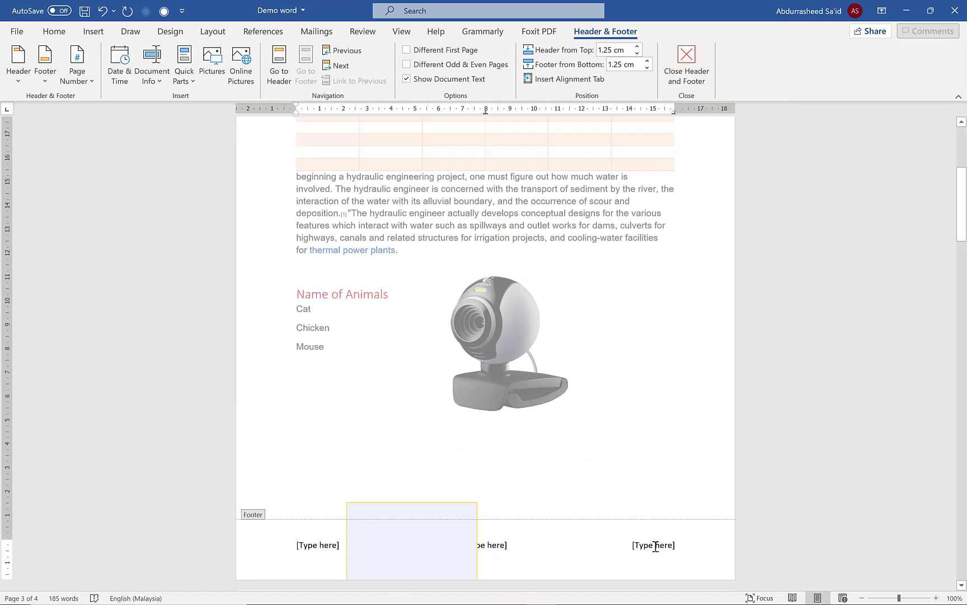
Fill the footer's right placeholder with "Protected" and its left one with "Pages", and return to the body text.
{"action": "left_click", "coordinate": [655, 545]}
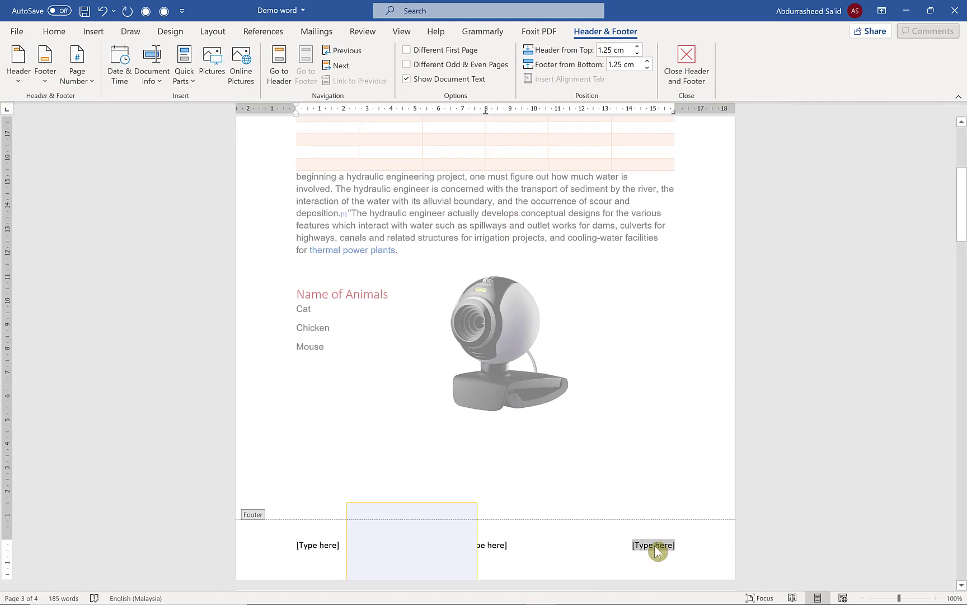
{"action": "type", "text": "Protected"}
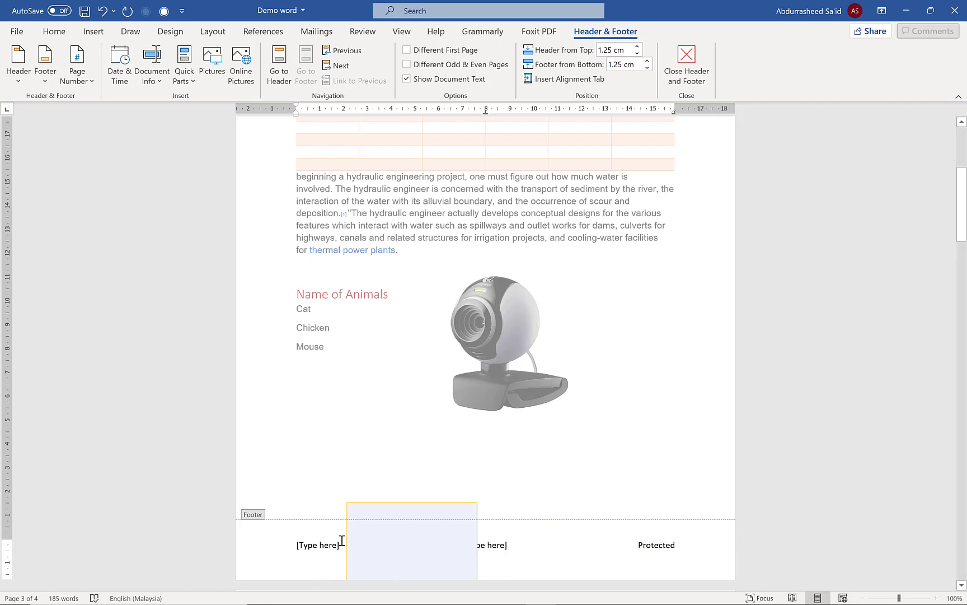
{"action": "left_click", "coordinate": [315, 544]}
{"action": "type", "text": "Pages"}
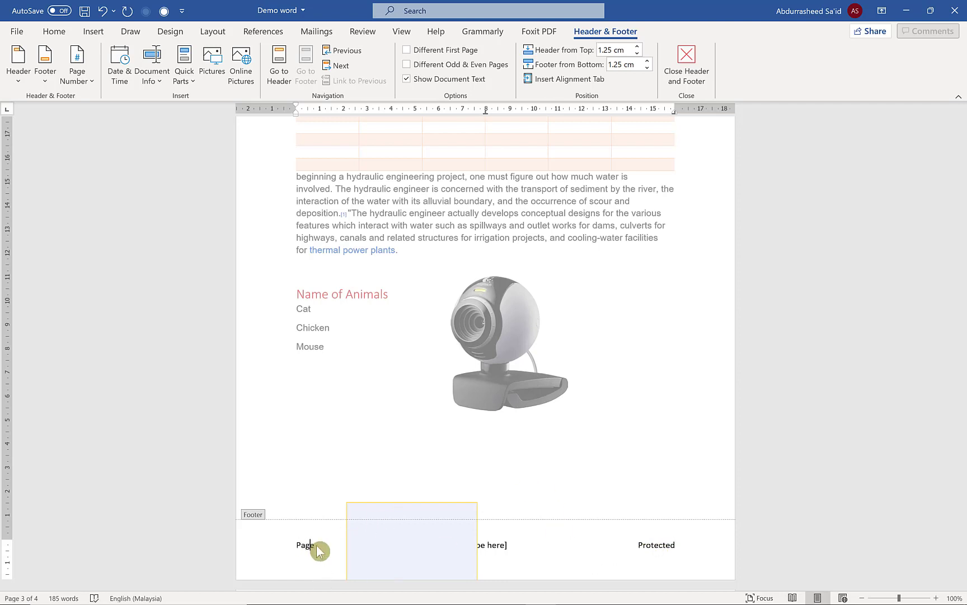
{"action": "double_click", "coordinate": [558, 477]}
Move the blue rectangle off the footer to the free space below the animal list and deselect it.
{"action": "left_click", "coordinate": [418, 536]}
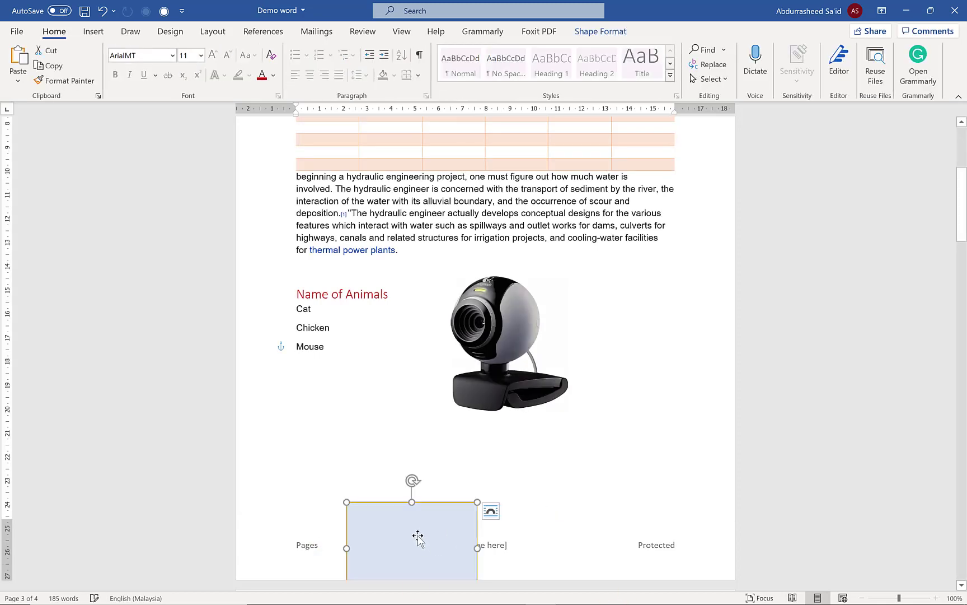
{"action": "left_click_drag", "start_coordinate": [414, 543], "coordinate": [364, 430]}
{"action": "left_click", "coordinate": [592, 415]}
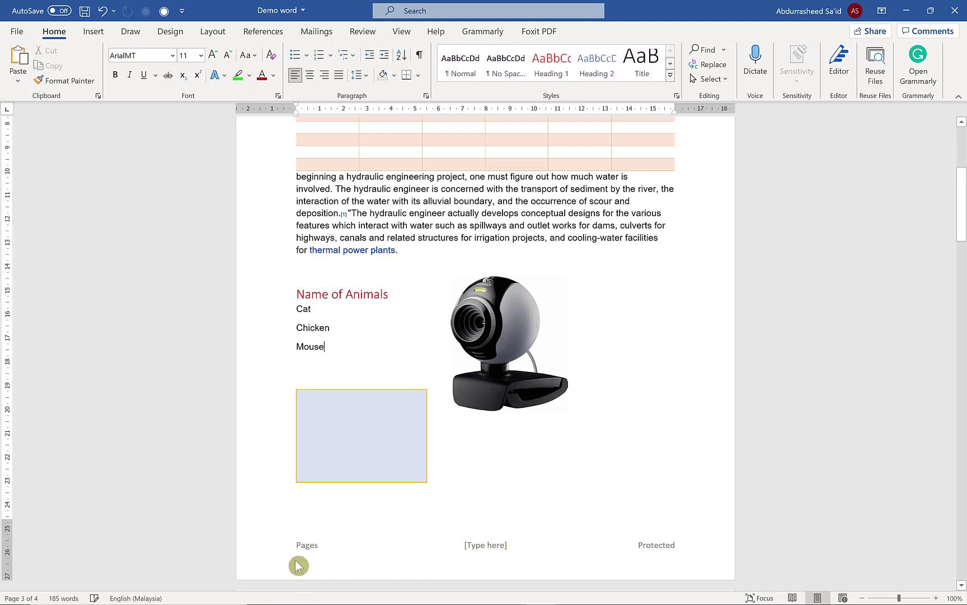
Fill the footer's middle placeholder with "footers" and return to the body text.
{"action": "double_click", "coordinate": [490, 552]}
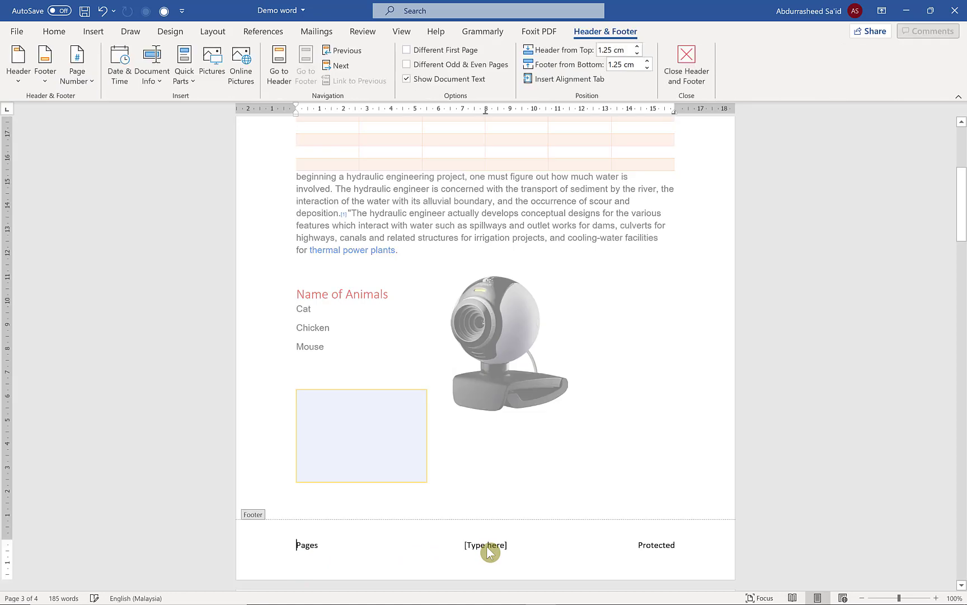
{"action": "left_click", "coordinate": [487, 546]}
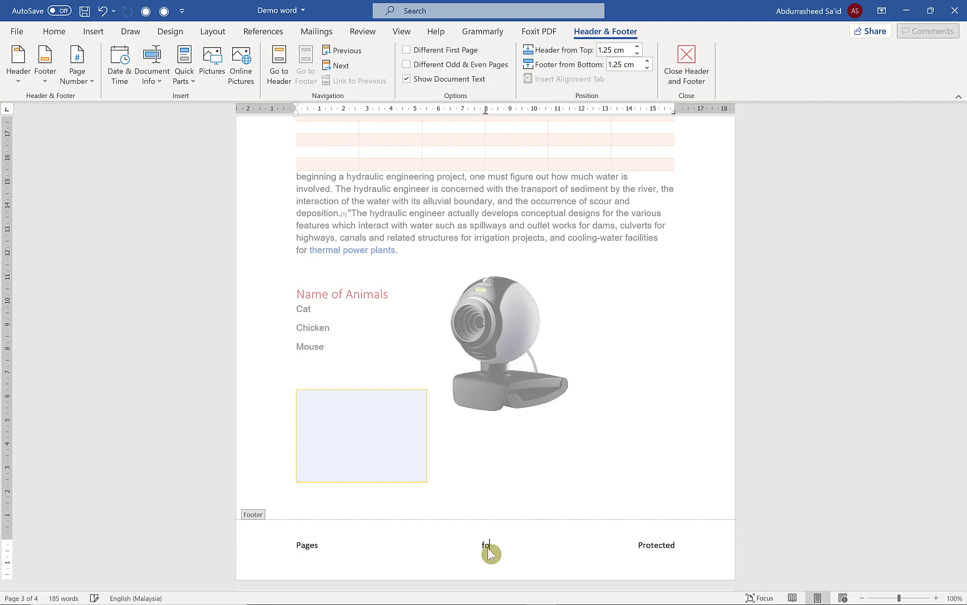
{"action": "type", "text": "footers"}
{"action": "double_click", "coordinate": [624, 457]}
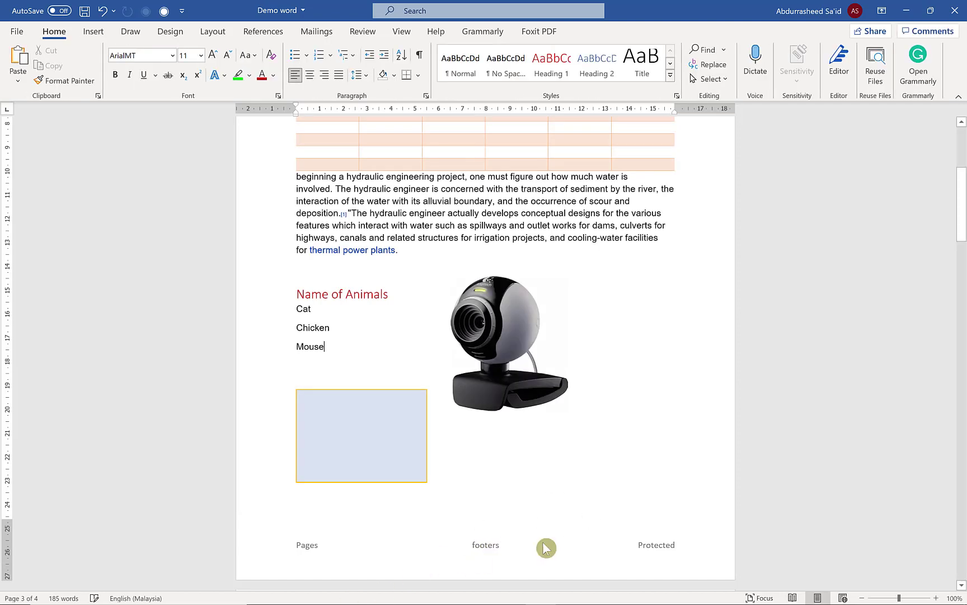
{"action": "scroll", "coordinate": [501, 548], "scroll_direction": "up", "scroll_amount": 5}
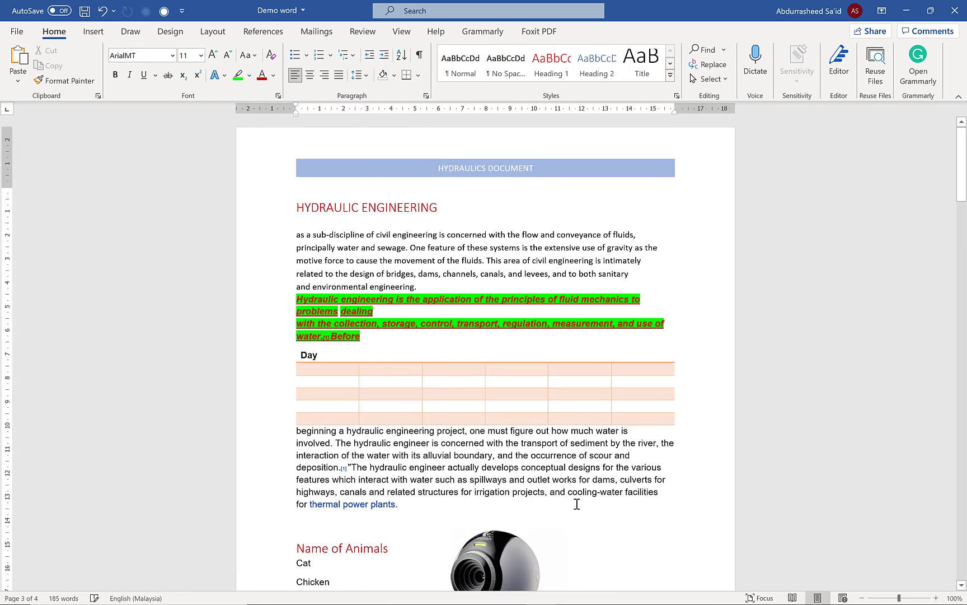
Add the text "sdsdsd" below the title bar in the header, return to the body and check the following page.
{"action": "double_click", "coordinate": [484, 167]}
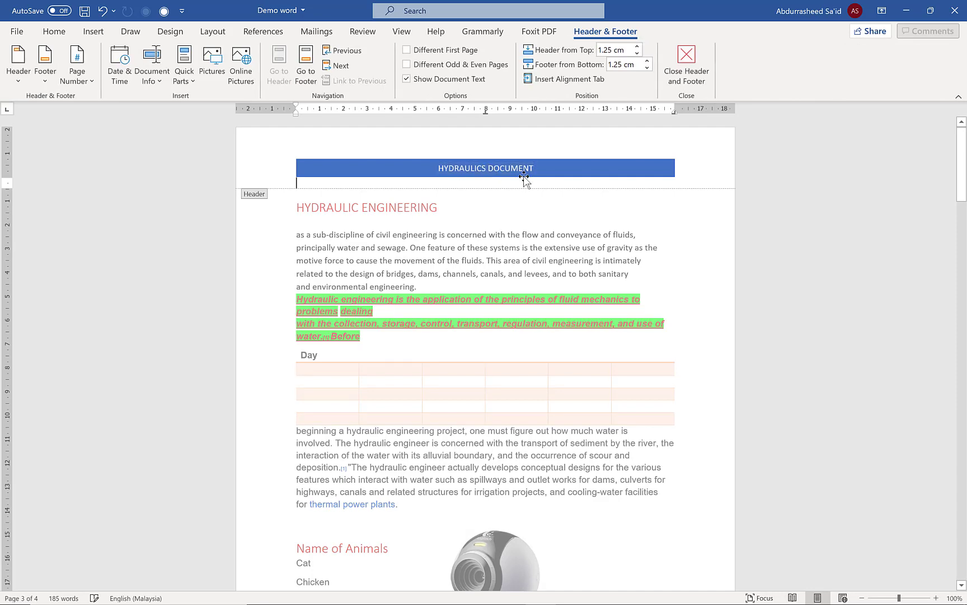
{"action": "type", "text": "sdsdsd"}
{"action": "double_click", "coordinate": [468, 242]}
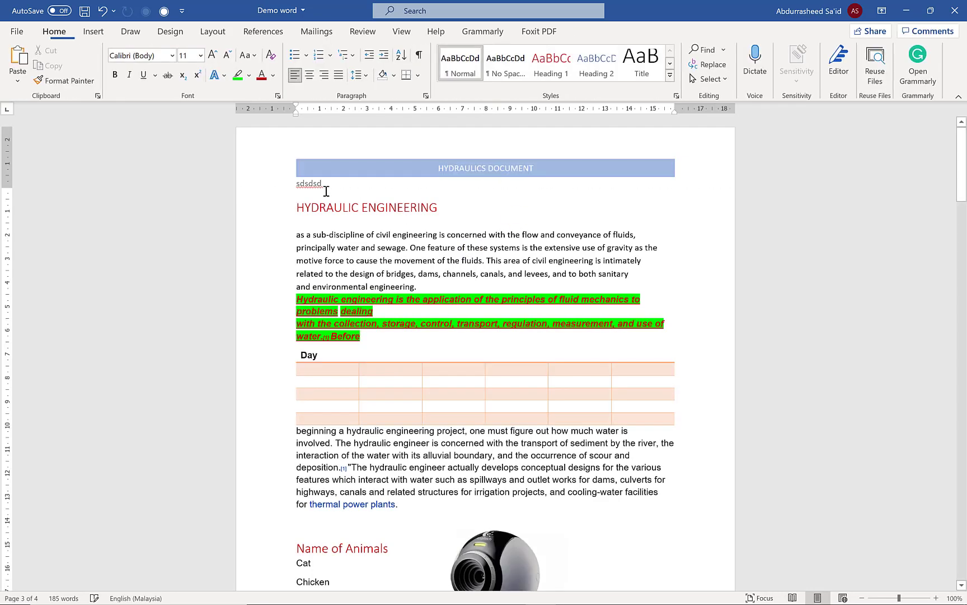
{"action": "left_click", "coordinate": [292, 183]}
{"action": "scroll", "coordinate": [369, 220], "scroll_direction": "down", "scroll_amount": 15}
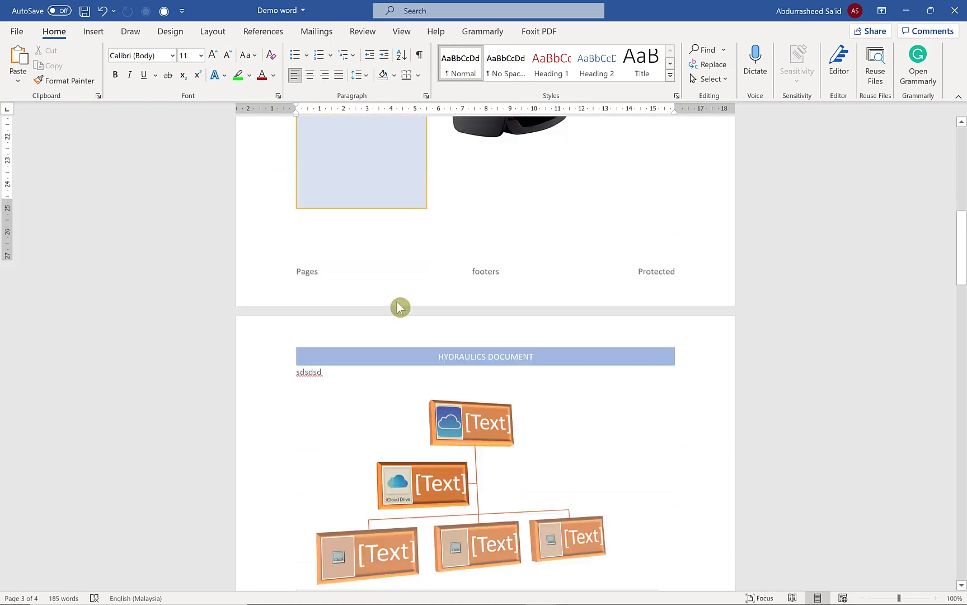
{"action": "scroll", "coordinate": [421, 237], "scroll_direction": "up", "scroll_amount": 15}
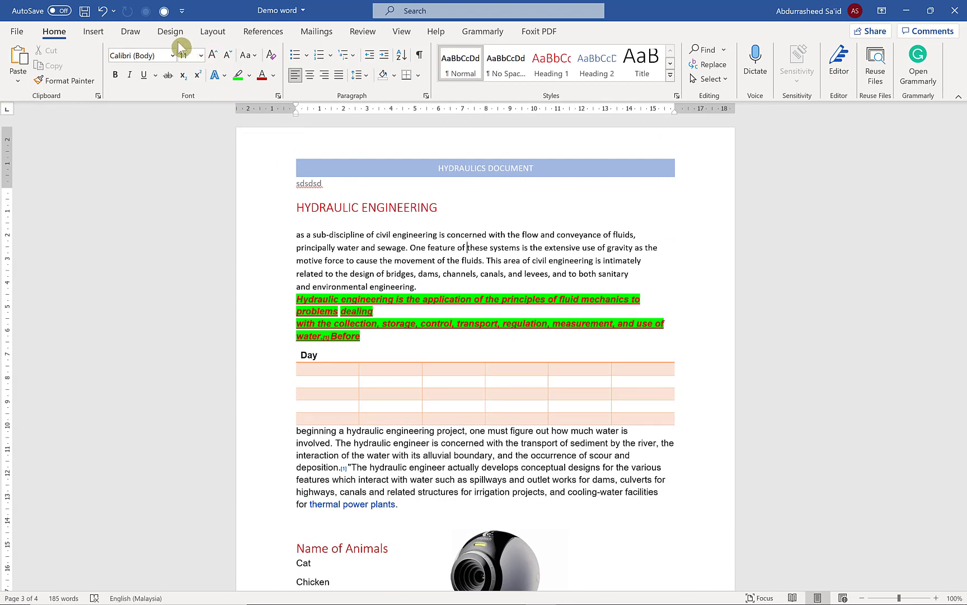
Insert a centred page number at the bottom of the pages using the Plain Number 2 style and return to the body text.
{"action": "left_click", "coordinate": [88, 35]}
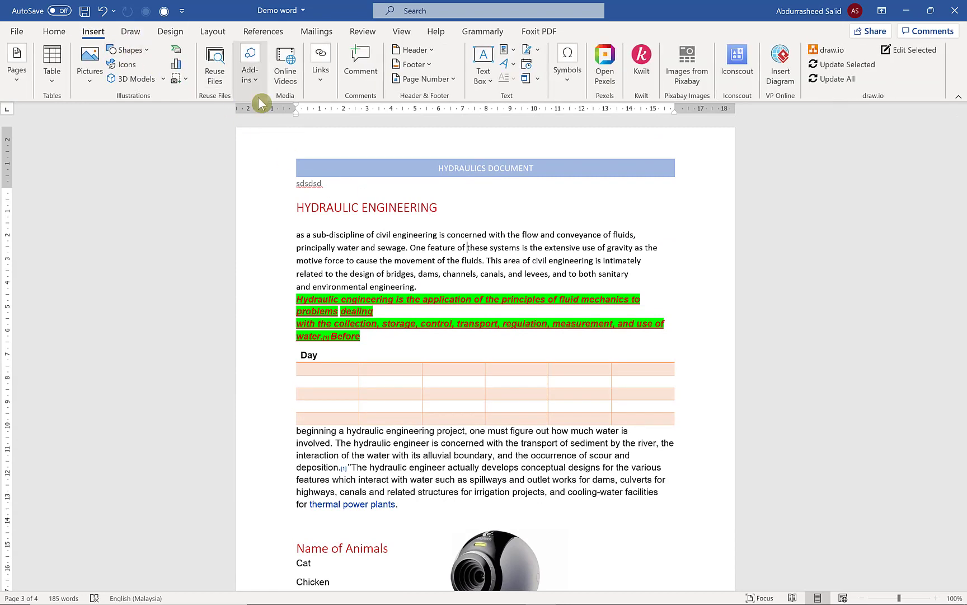
{"action": "left_click", "coordinate": [450, 80]}
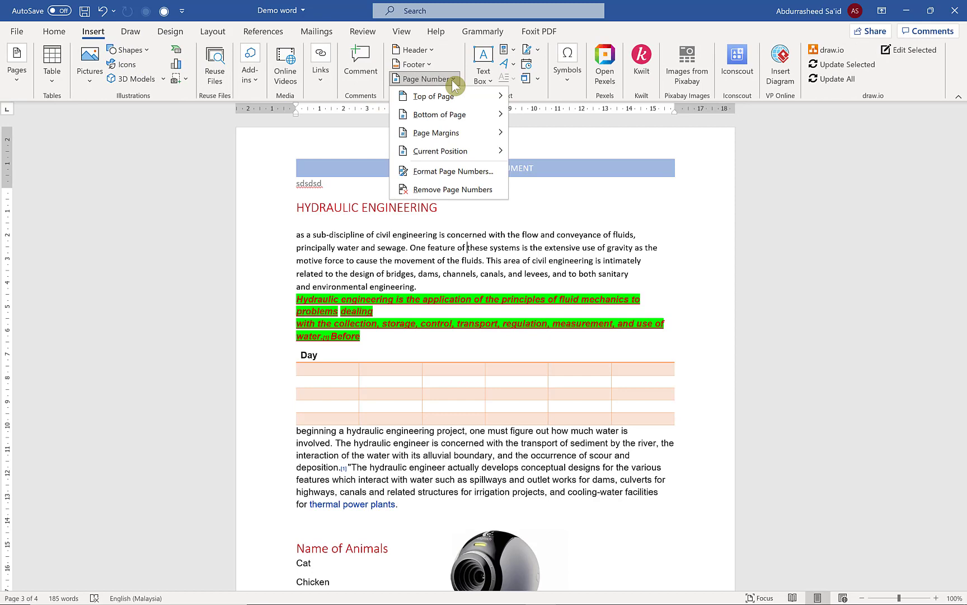
{"action": "mouse_move", "coordinate": [458, 94]}
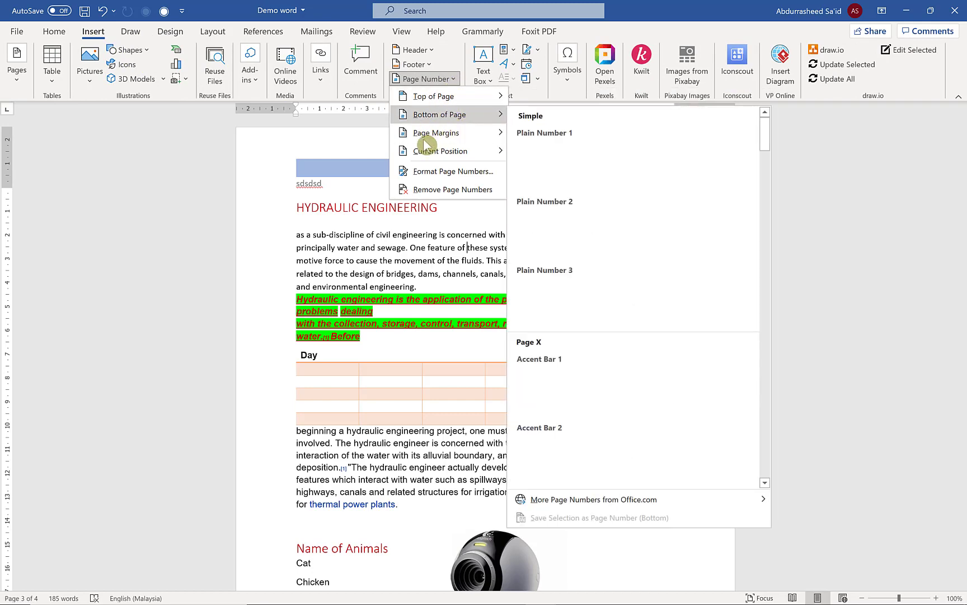
{"action": "mouse_move", "coordinate": [473, 152]}
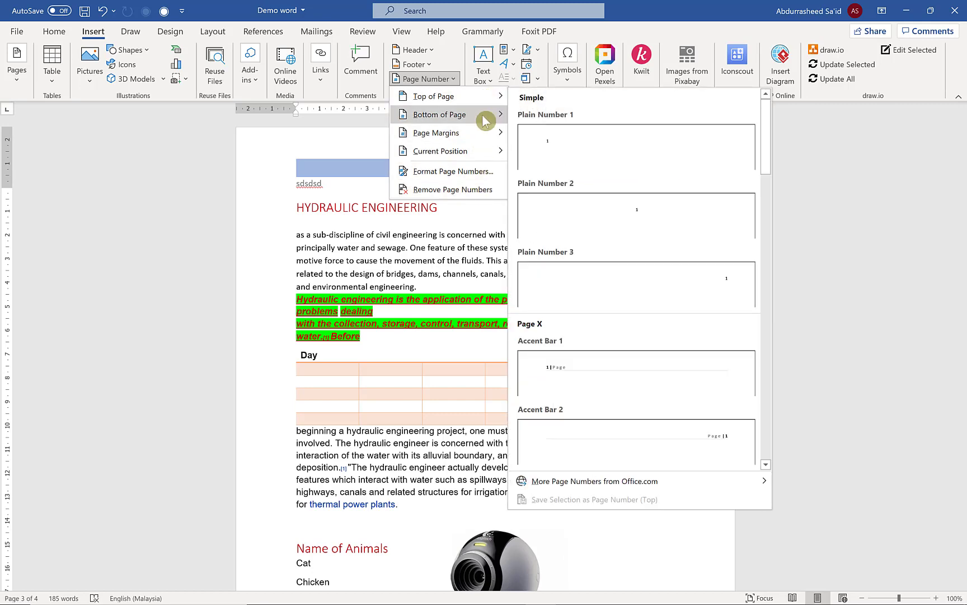
{"action": "mouse_move", "coordinate": [484, 120]}
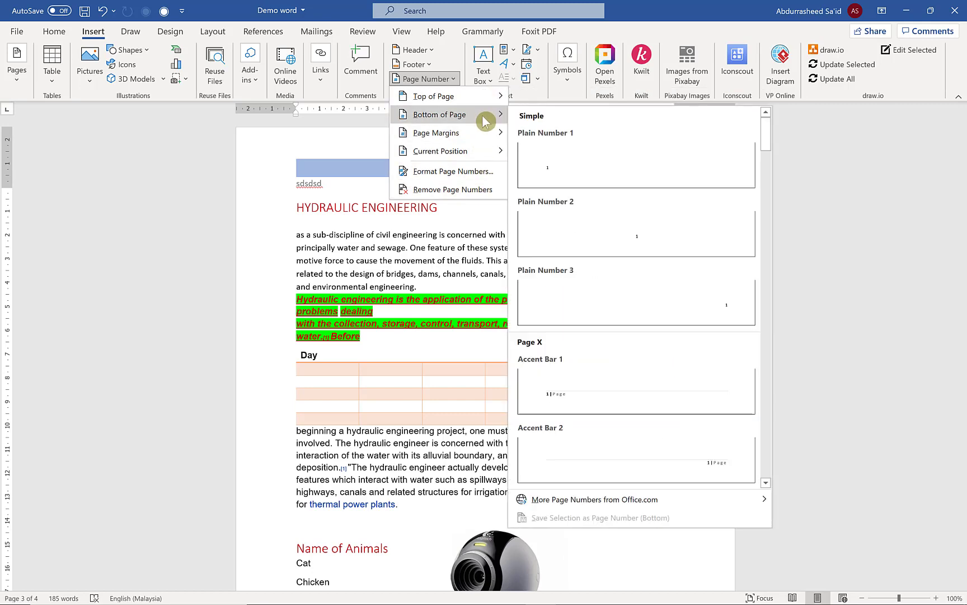
{"action": "left_click", "coordinate": [646, 234]}
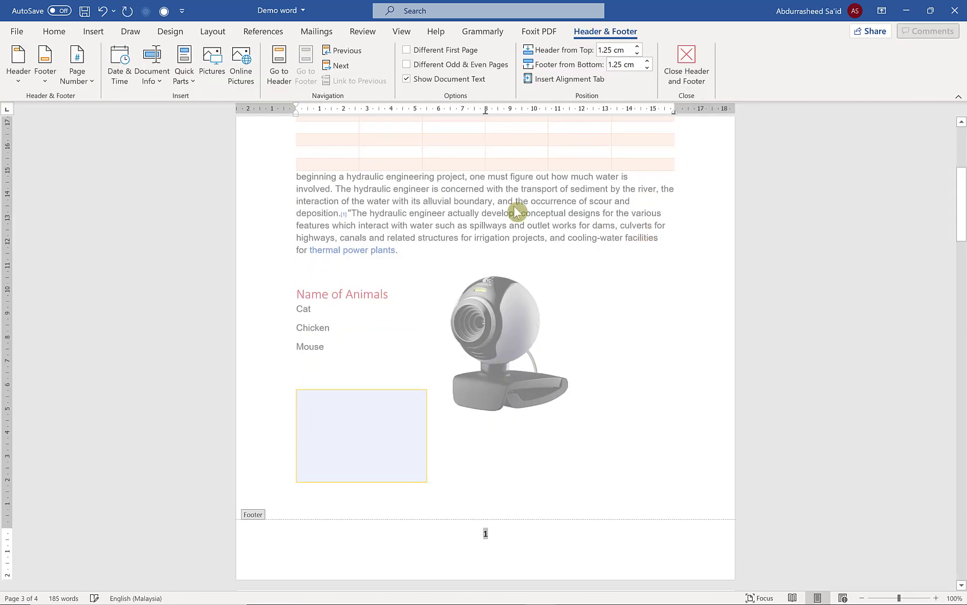
{"action": "scroll", "coordinate": [586, 291], "scroll_direction": "up", "scroll_amount": 5}
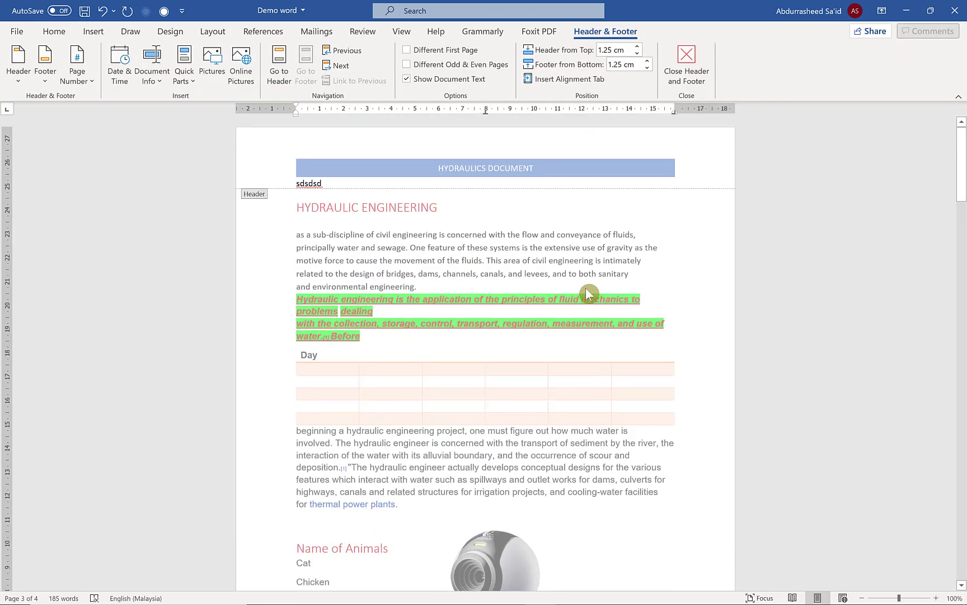
{"action": "scroll", "coordinate": [666, 295], "scroll_direction": "down", "scroll_amount": 4}
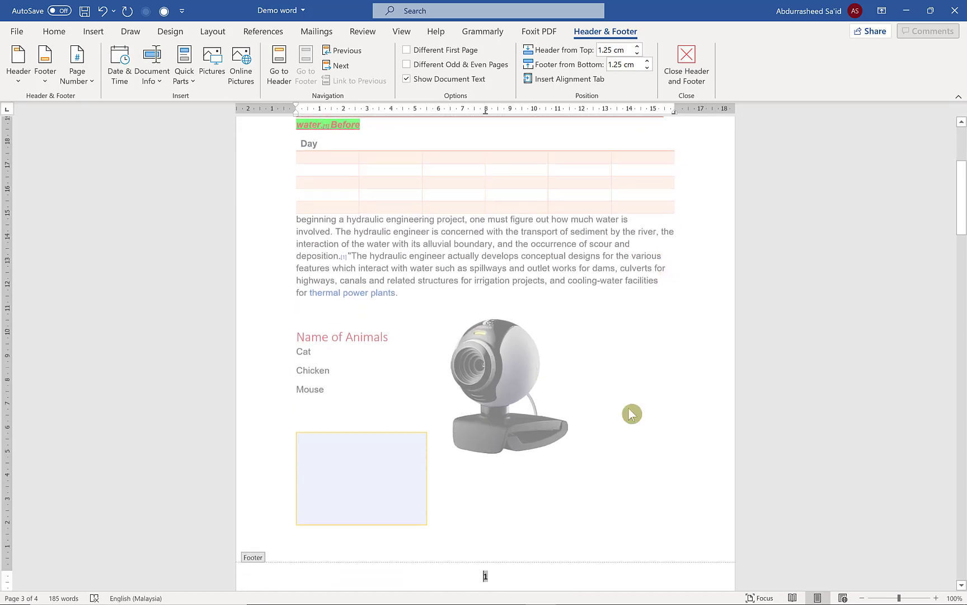
{"action": "double_click", "coordinate": [606, 414]}
Check the page numbers in the footers through the remaining pages of the document.
{"action": "scroll", "coordinate": [488, 449], "scroll_direction": "down", "scroll_amount": 3}
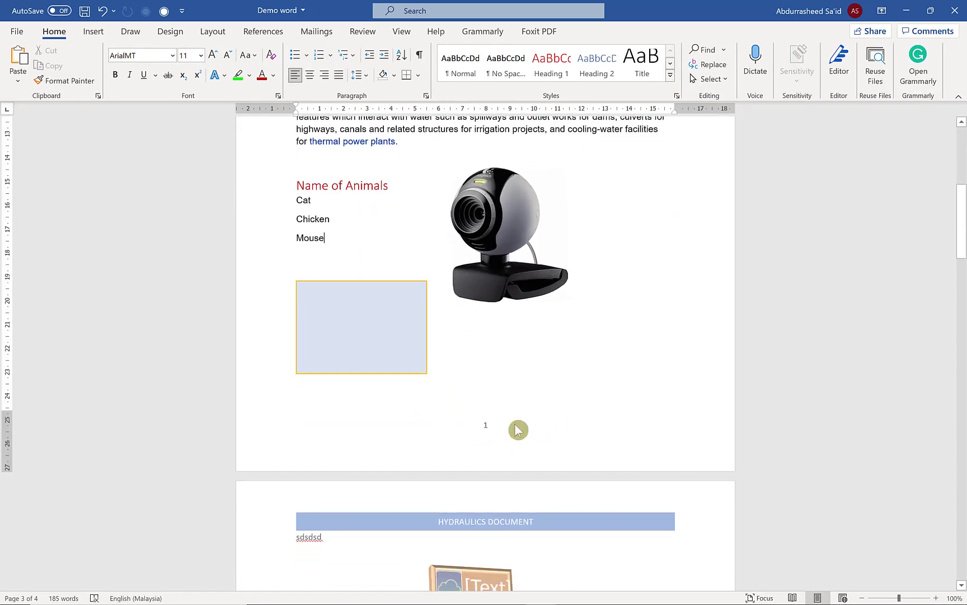
{"action": "scroll", "coordinate": [518, 430], "scroll_direction": "down", "scroll_amount": 8}
{"action": "scroll", "coordinate": [543, 410], "scroll_direction": "down", "scroll_amount": 3}
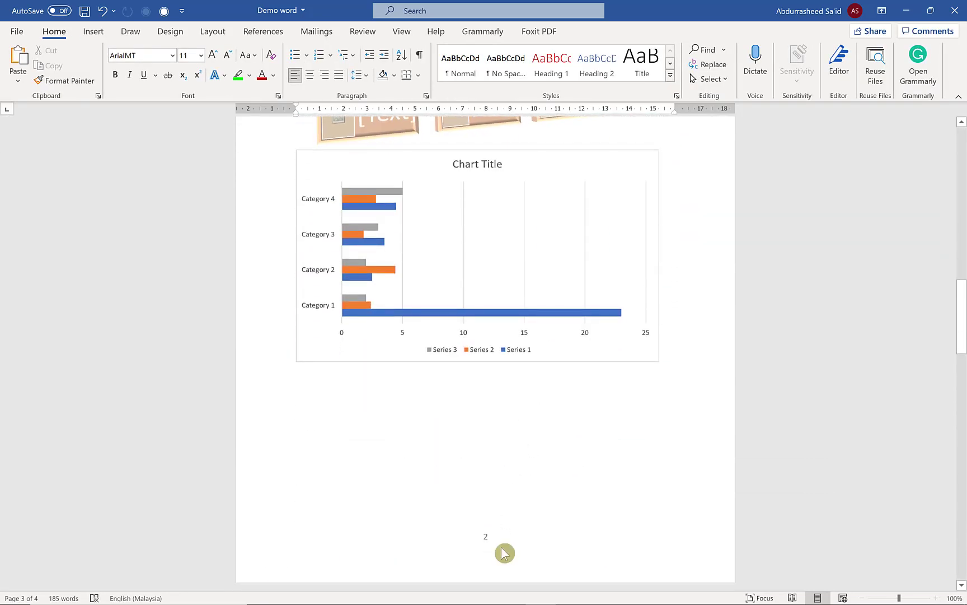
{"action": "scroll", "coordinate": [505, 553], "scroll_direction": "down", "scroll_amount": 15}
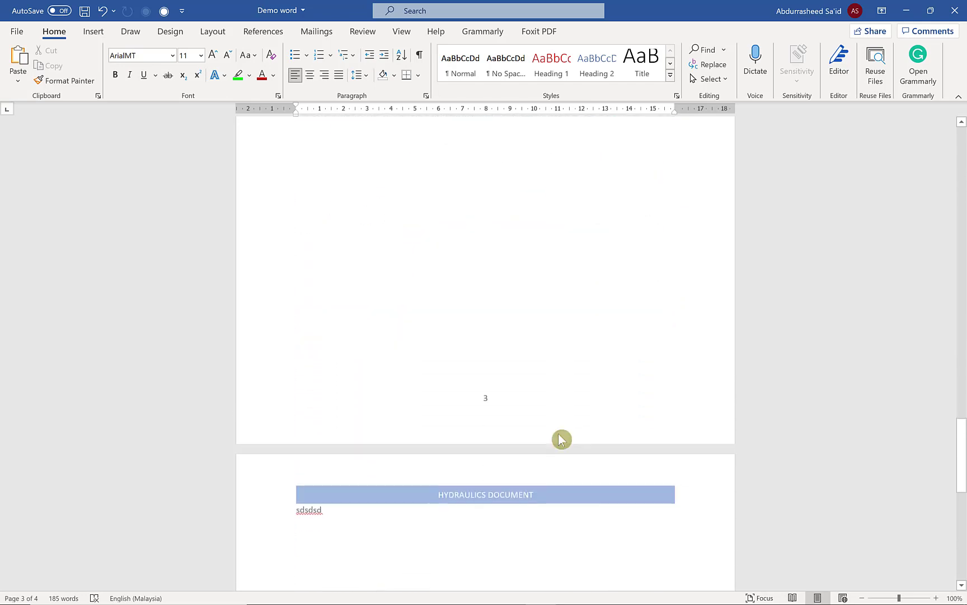
{"action": "scroll", "coordinate": [561, 438], "scroll_direction": "down", "scroll_amount": 3}
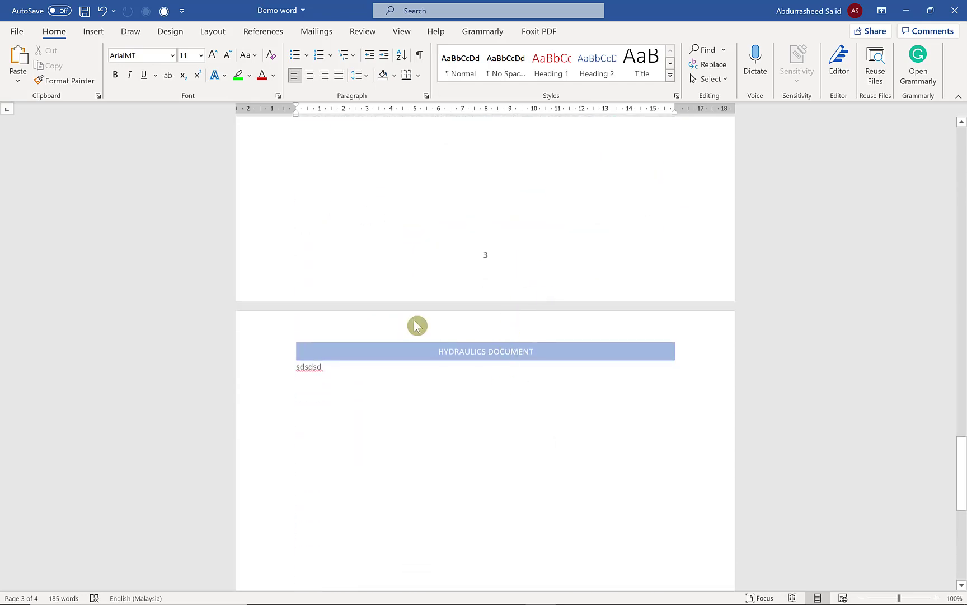
{"action": "scroll", "coordinate": [415, 321], "scroll_direction": "up", "scroll_amount": 18}
{"action": "scroll", "coordinate": [431, 320], "scroll_direction": "up", "scroll_amount": 12}
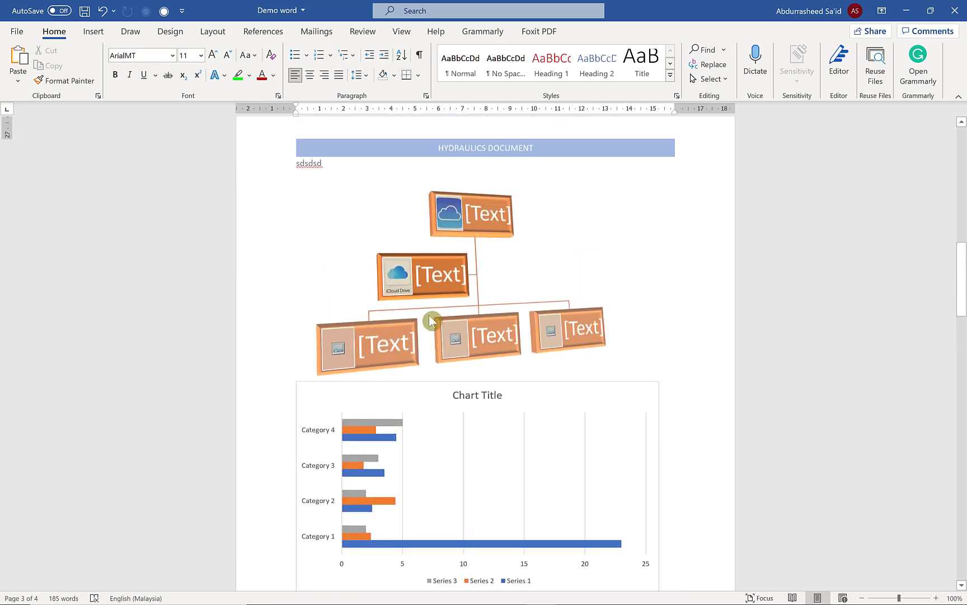
Draw a text box about 0.77 cm high and 2.75 cm wide above the "Name of Animals" heading and enter the person's name with title.
{"action": "left_click", "coordinate": [93, 32]}
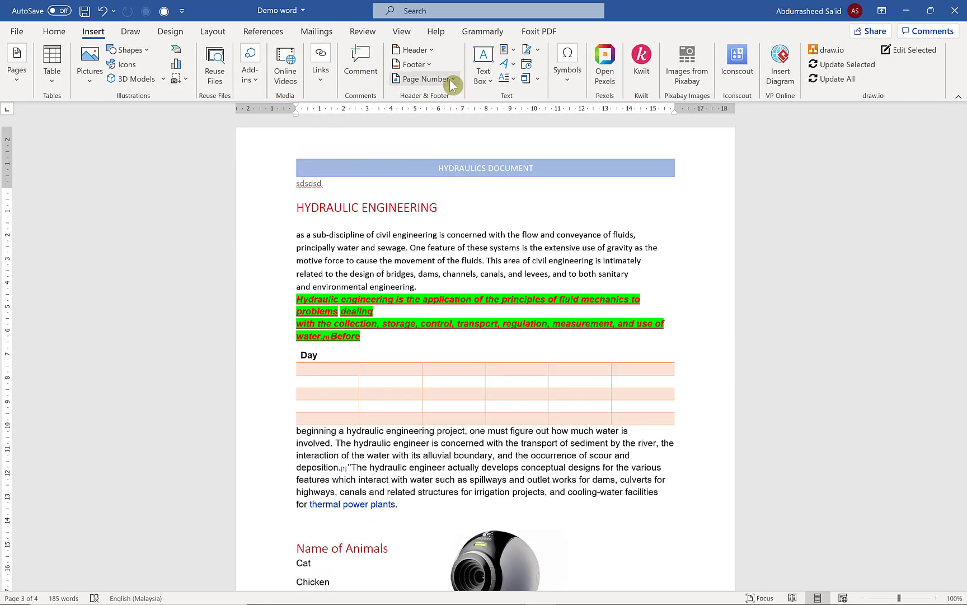
{"action": "left_click", "coordinate": [489, 78]}
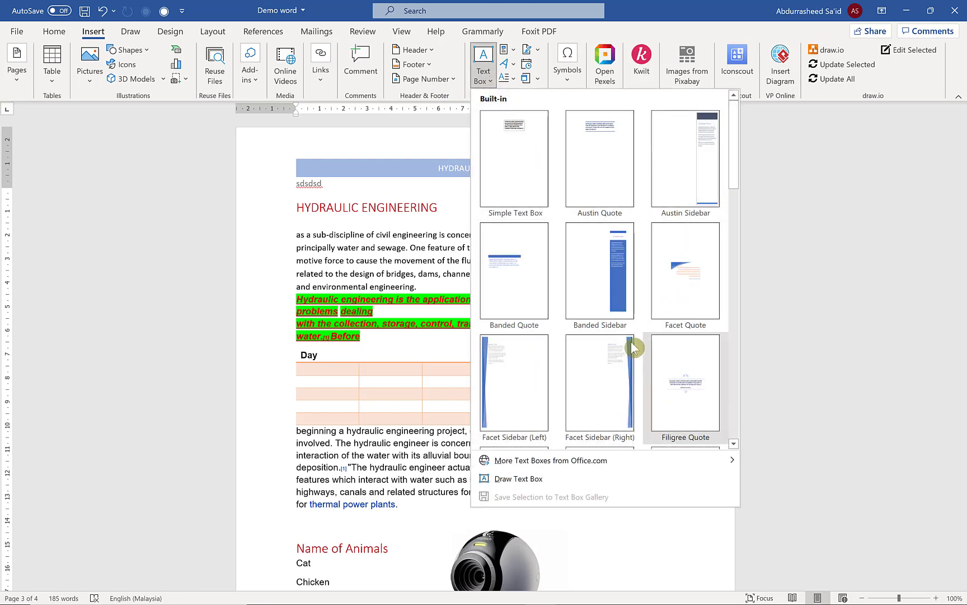
{"action": "left_click", "coordinate": [574, 477]}
{"action": "left_click_drag", "start_coordinate": [318, 521], "coordinate": [383, 539]}
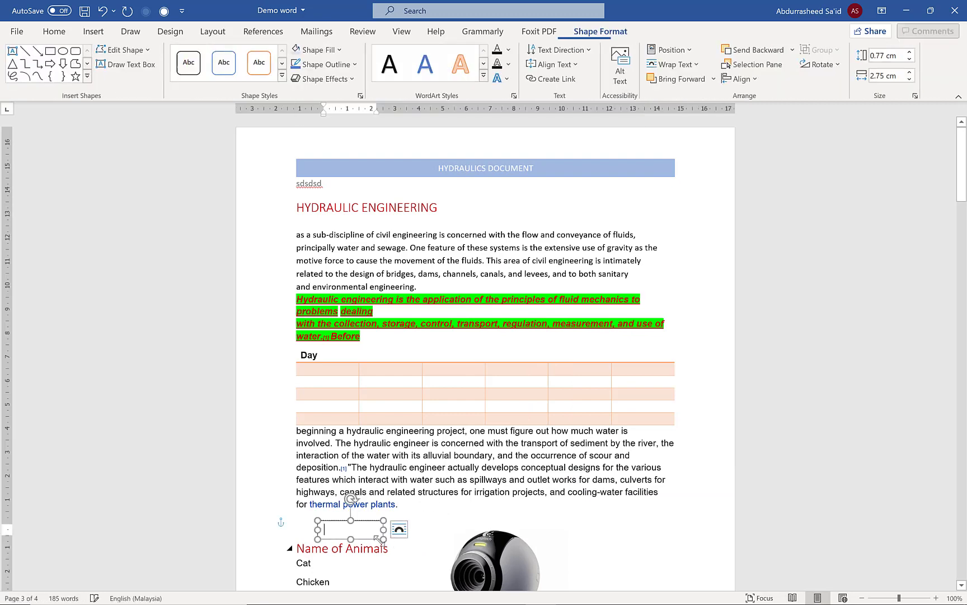
{"action": "type", "text": "Dr. Rasheed"}
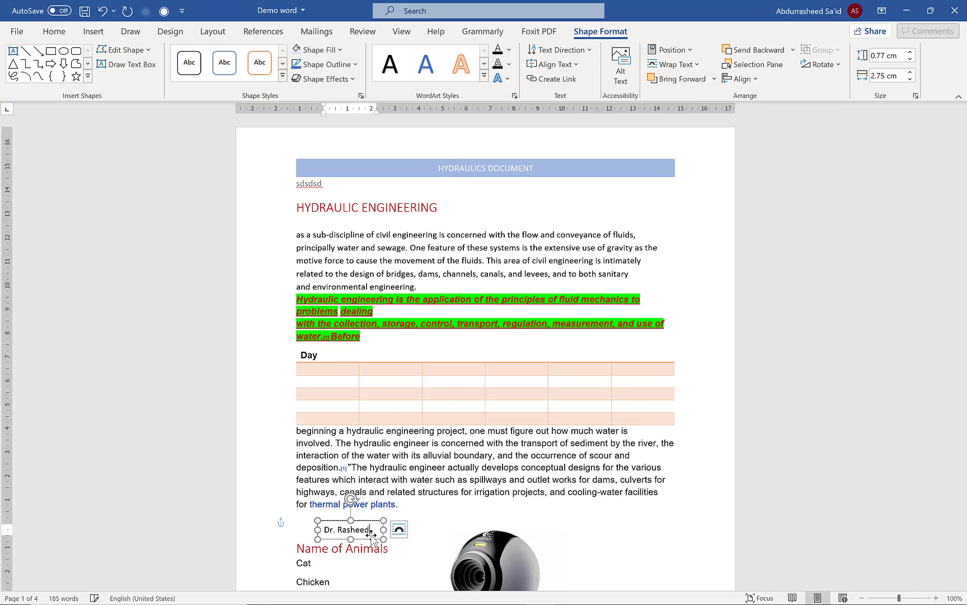
Rotate the name text box slightly counterclockwise and set its text wrapping to In Front of Text.
{"action": "left_click", "coordinate": [385, 506]}
{"action": "left_click", "coordinate": [379, 528]}
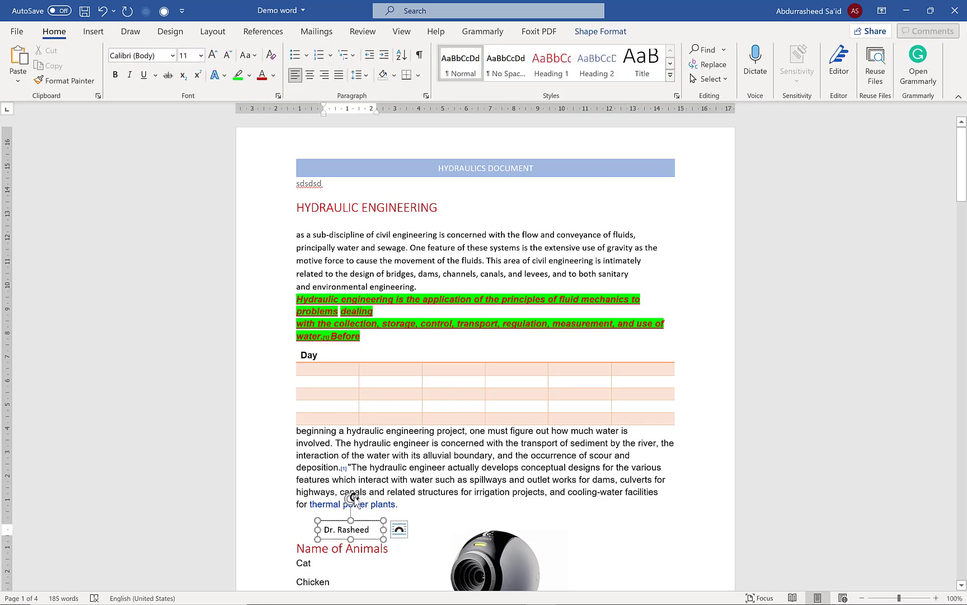
{"action": "mouse_move", "coordinate": [352, 497]}
{"action": "left_mouse_down"}
{"action": "mouse_move", "coordinate": [367, 511]}
{"action": "mouse_move", "coordinate": [350, 498]}
{"action": "left_mouse_up"}
{"action": "left_click", "coordinate": [401, 533]}
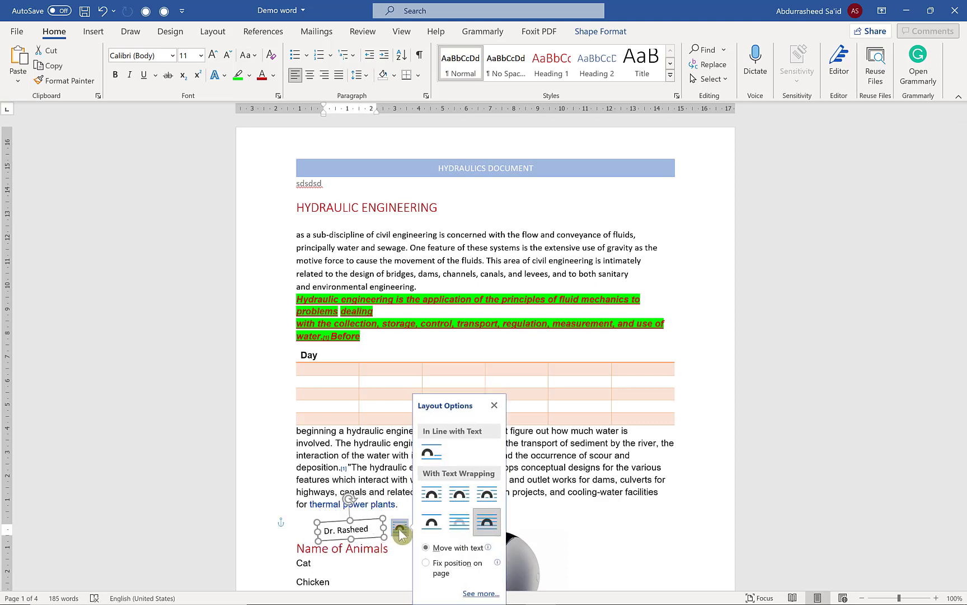
{"action": "left_click", "coordinate": [491, 522]}
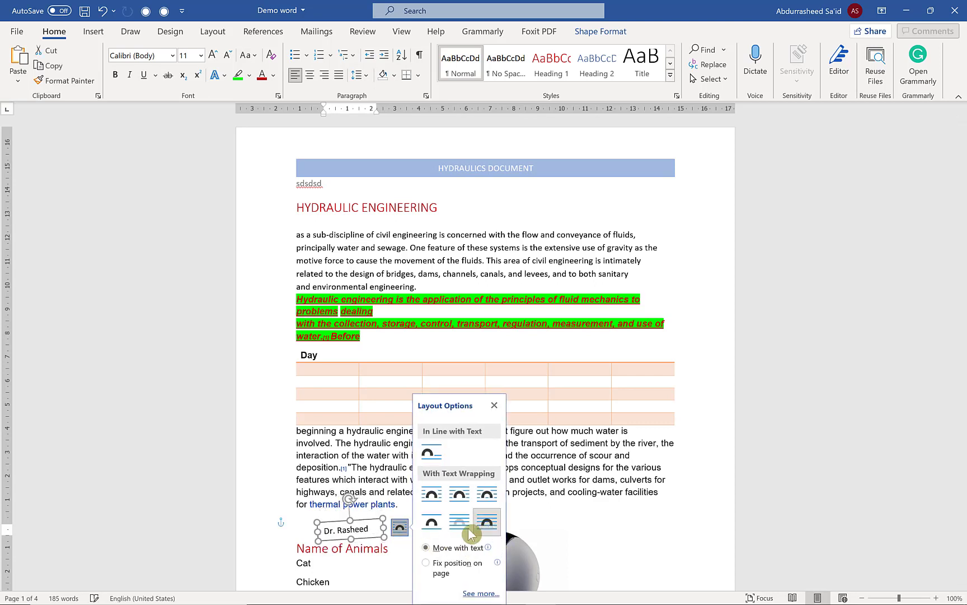
Move the name text box just above the right half of the table and deselect it.
{"action": "left_click", "coordinate": [359, 524]}
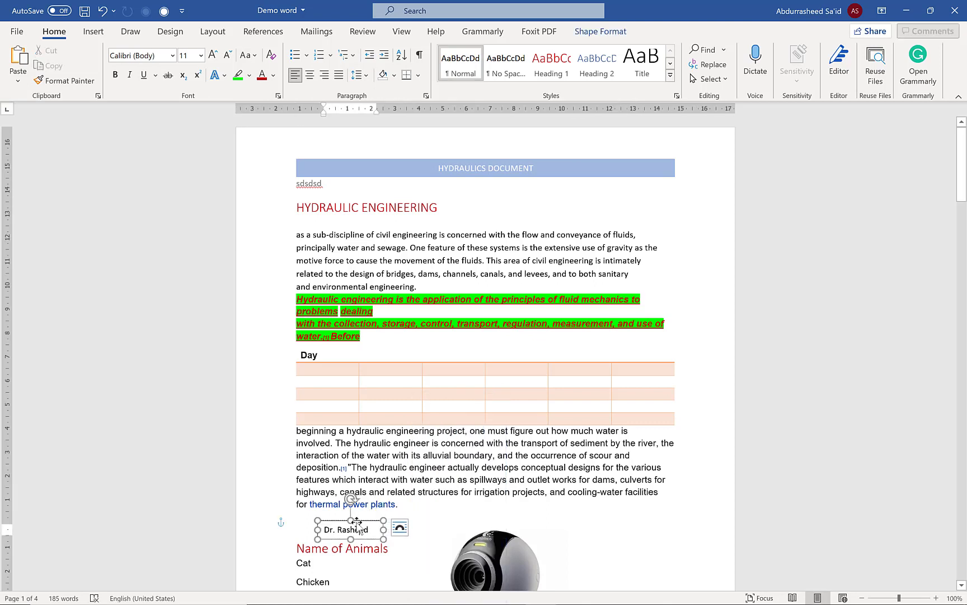
{"action": "left_click_drag", "start_coordinate": [359, 529], "coordinate": [538, 342]}
{"action": "left_click", "coordinate": [490, 451]}
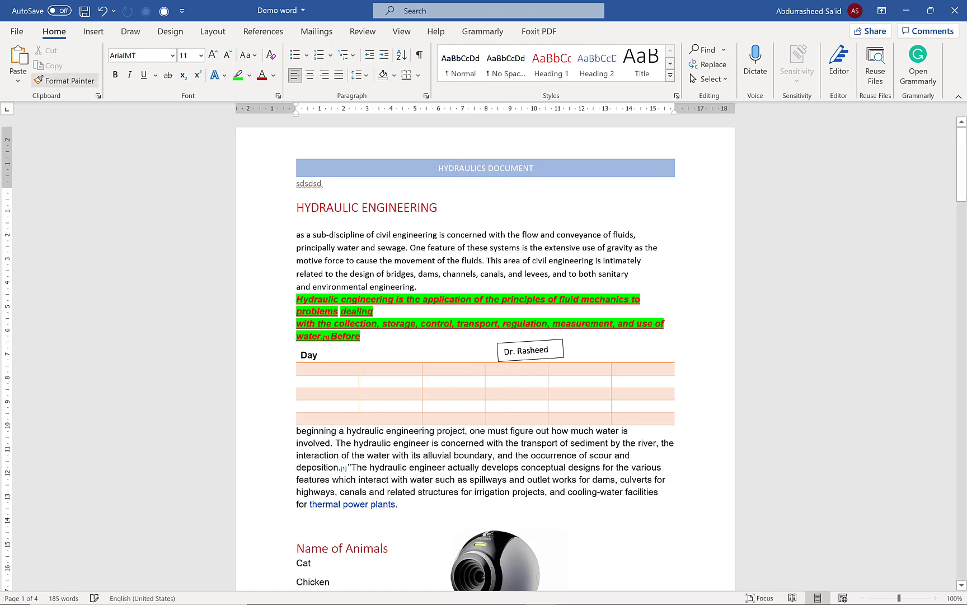
Examine the built-in equations and the options for inserting a new or ink equation.
{"action": "left_click", "coordinate": [93, 31]}
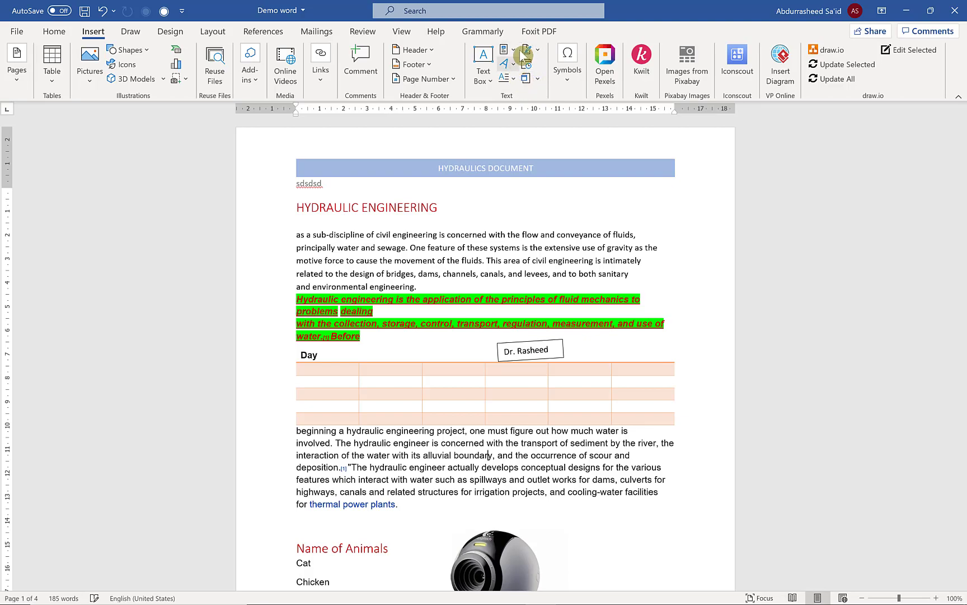
{"action": "left_click", "coordinate": [569, 84]}
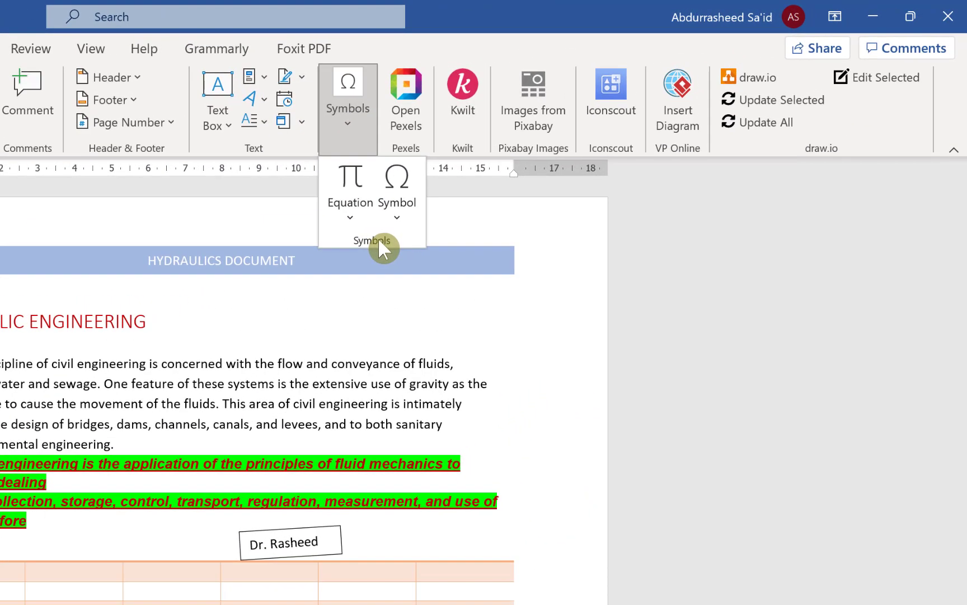
{"action": "left_click", "coordinate": [349, 218]}
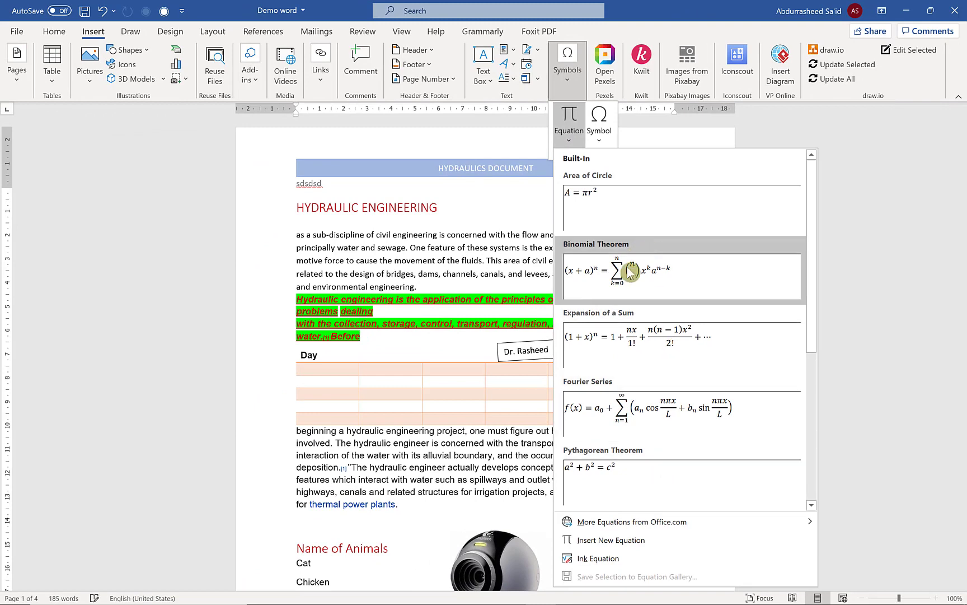
{"action": "mouse_move", "coordinate": [656, 526]}
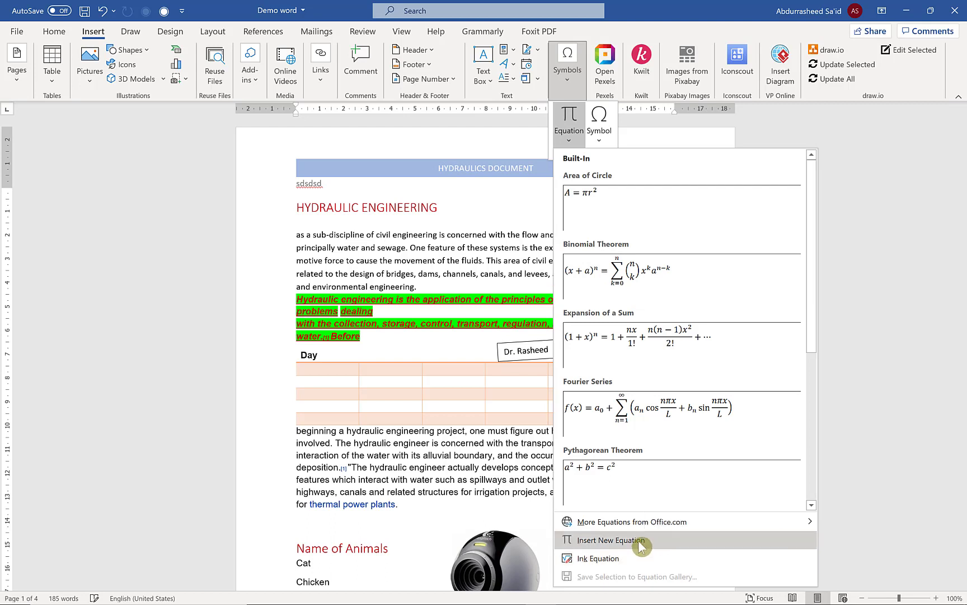
Insert the Webdings speech bubble symbol with character code 40 inside the word "boundary" below the table.
{"action": "left_click", "coordinate": [600, 140]}
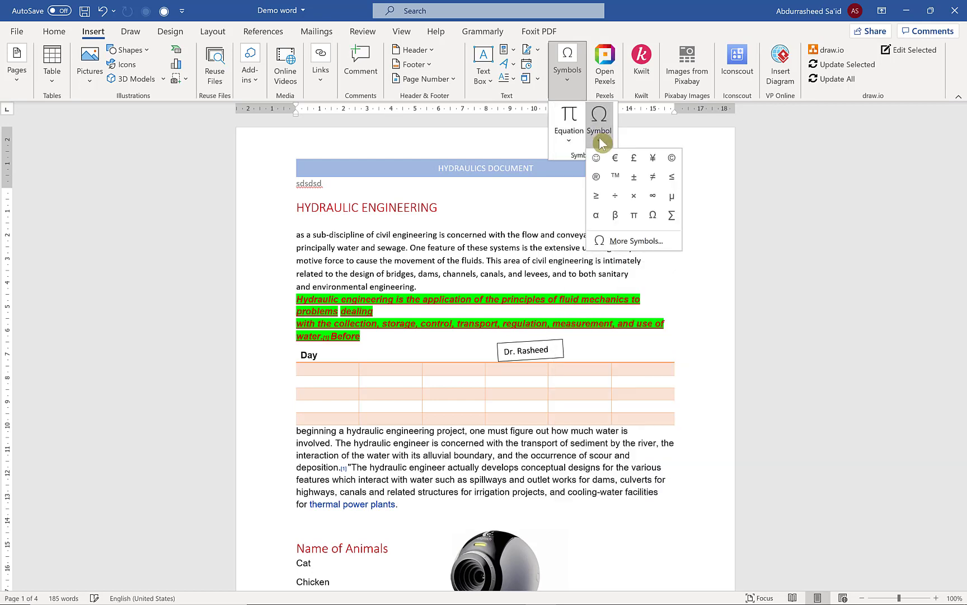
{"action": "left_click", "coordinate": [637, 241]}
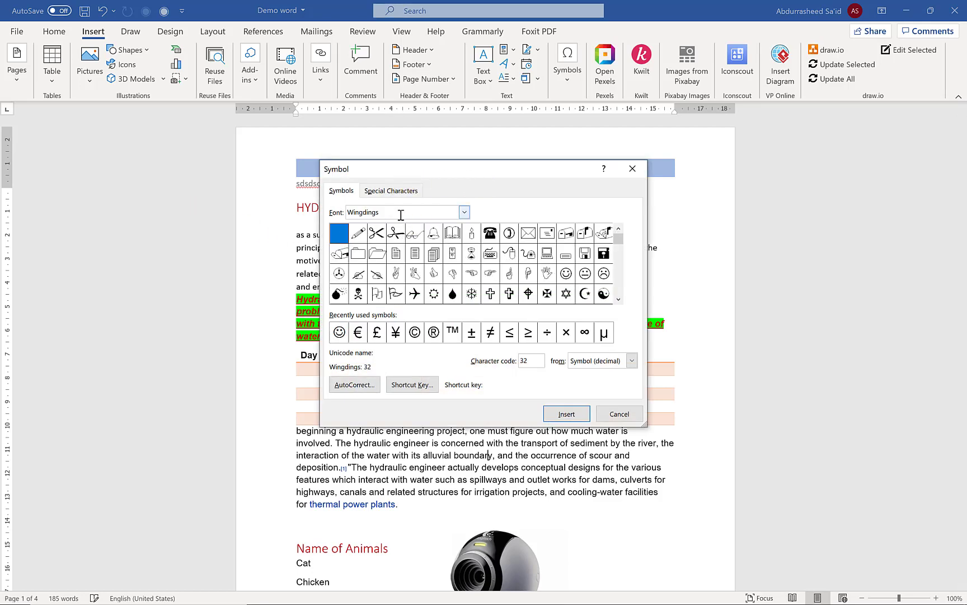
{"action": "left_click", "coordinate": [464, 212]}
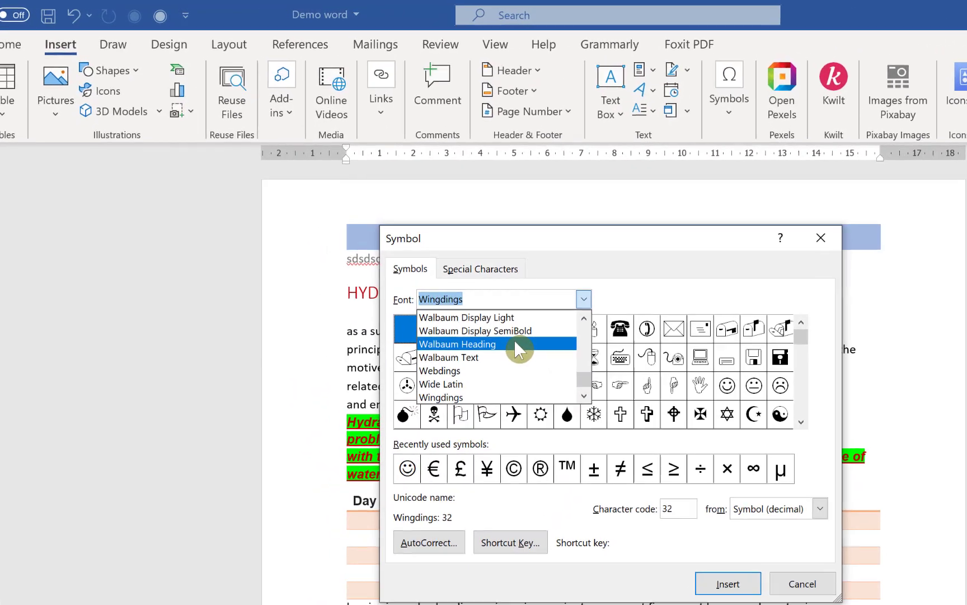
{"action": "left_click", "coordinate": [420, 244]}
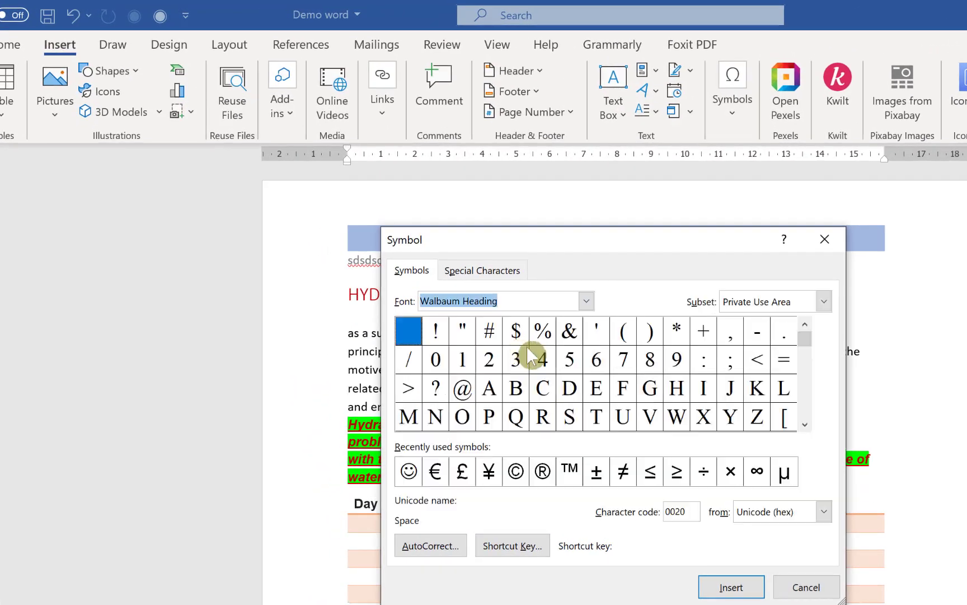
{"action": "left_click", "coordinate": [585, 301]}
{"action": "left_click", "coordinate": [458, 373]}
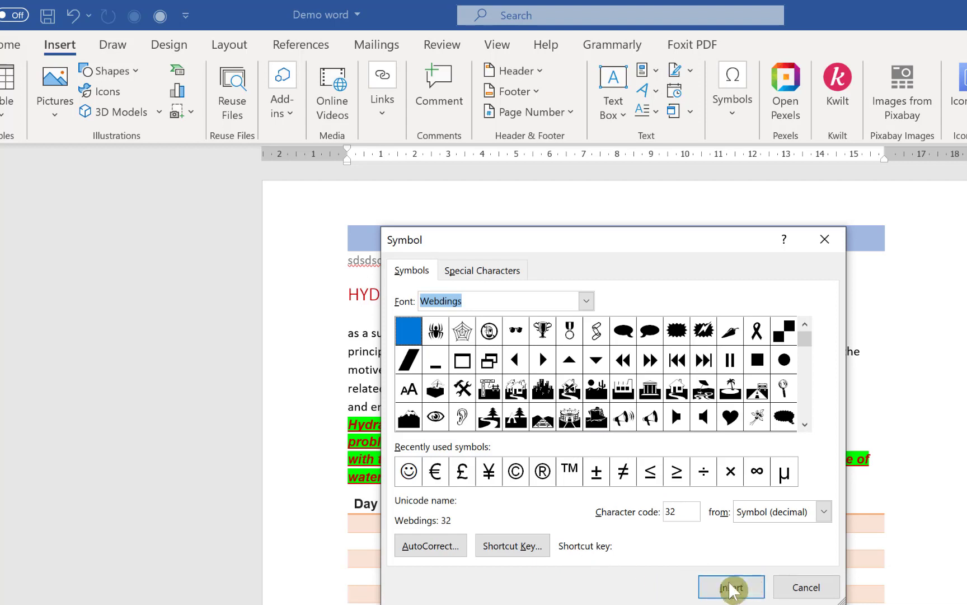
{"action": "left_click", "coordinate": [623, 331]}
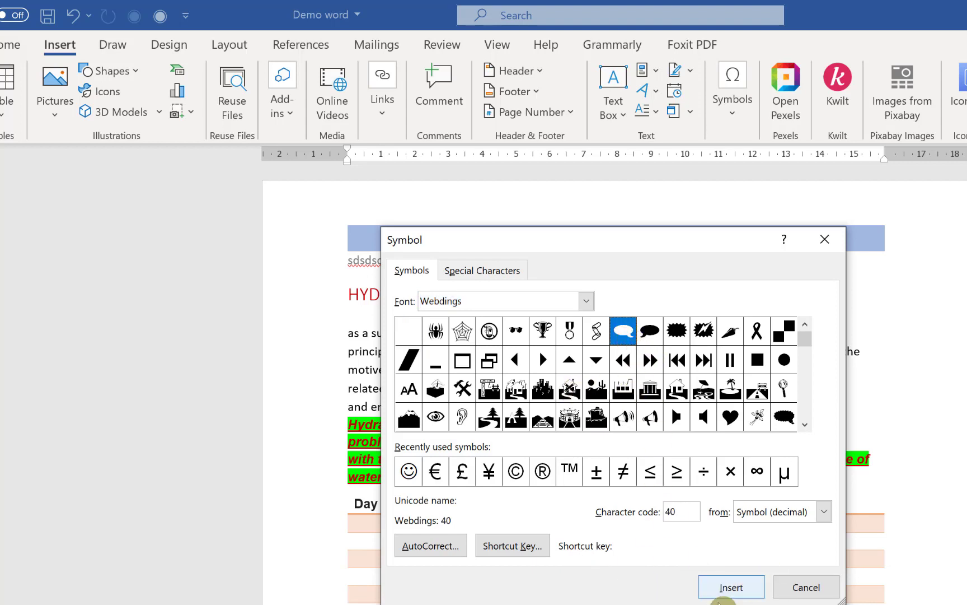
{"action": "left_click", "coordinate": [725, 585]}
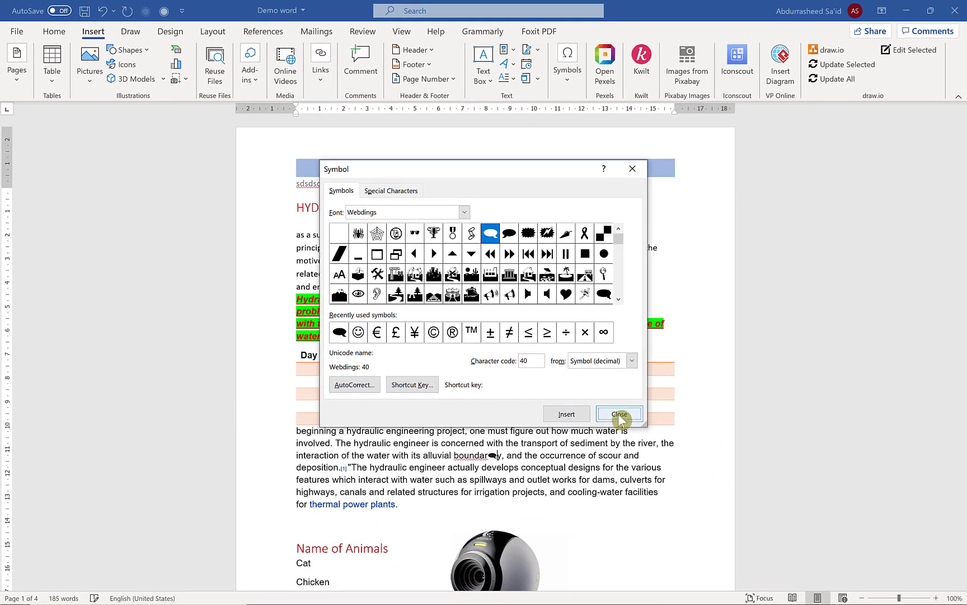
{"action": "left_click", "coordinate": [806, 587]}
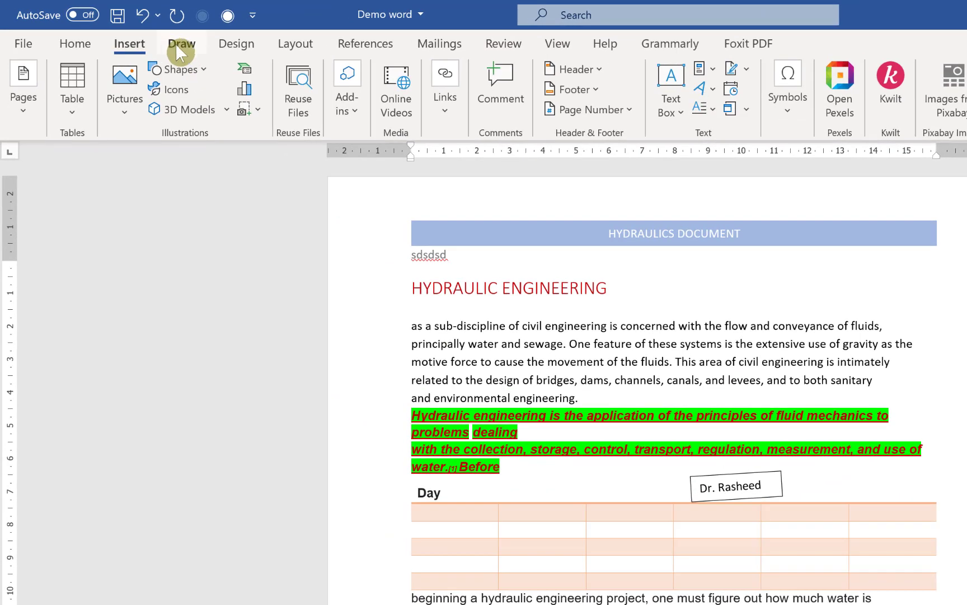
Examine the ribbon customization options for the Insert tab's groups and close them without changes.
{"action": "left_click", "coordinate": [179, 44]}
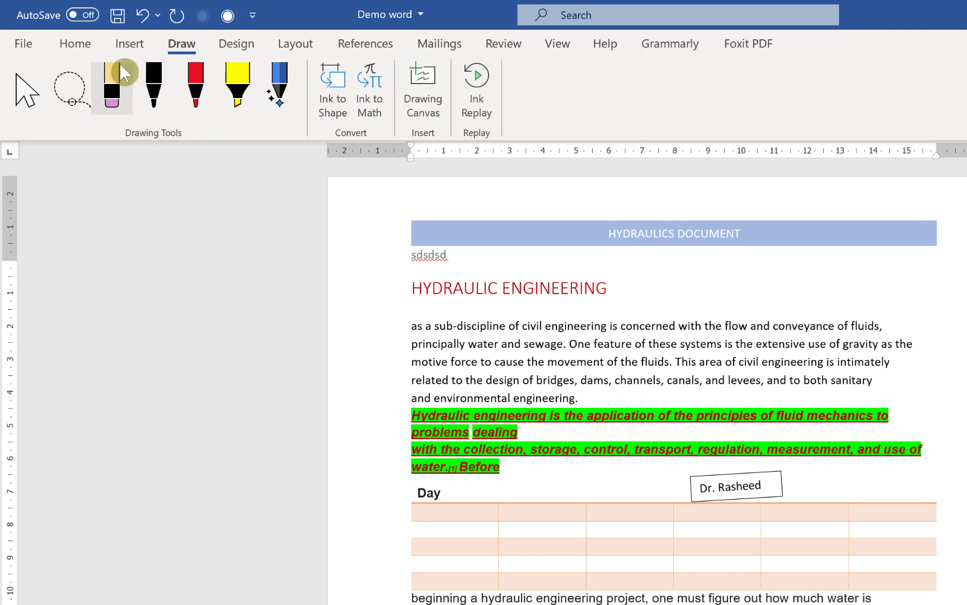
{"action": "left_click", "coordinate": [133, 43]}
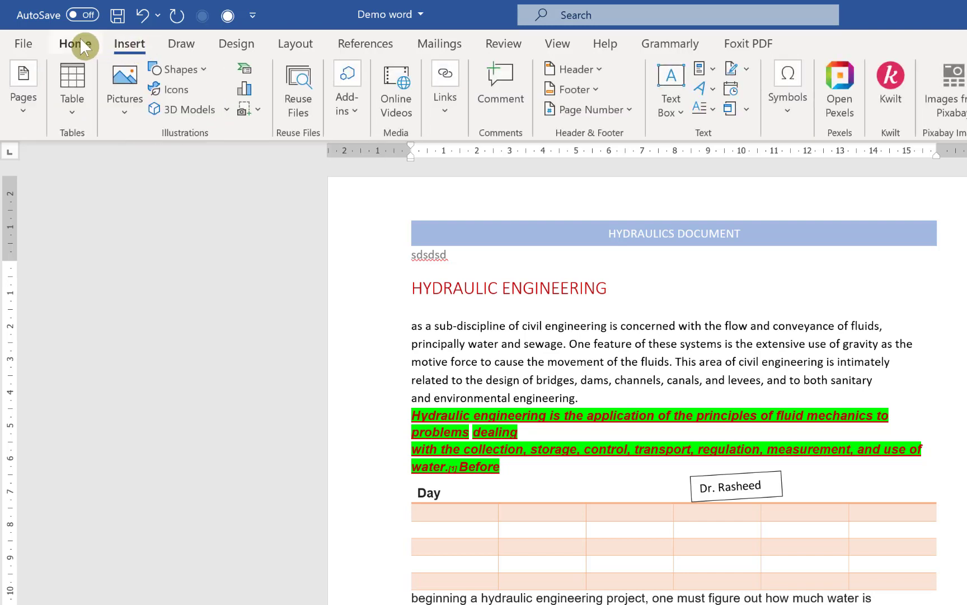
{"action": "right_click", "coordinate": [489, 83]}
{"action": "left_click", "coordinate": [544, 124]}
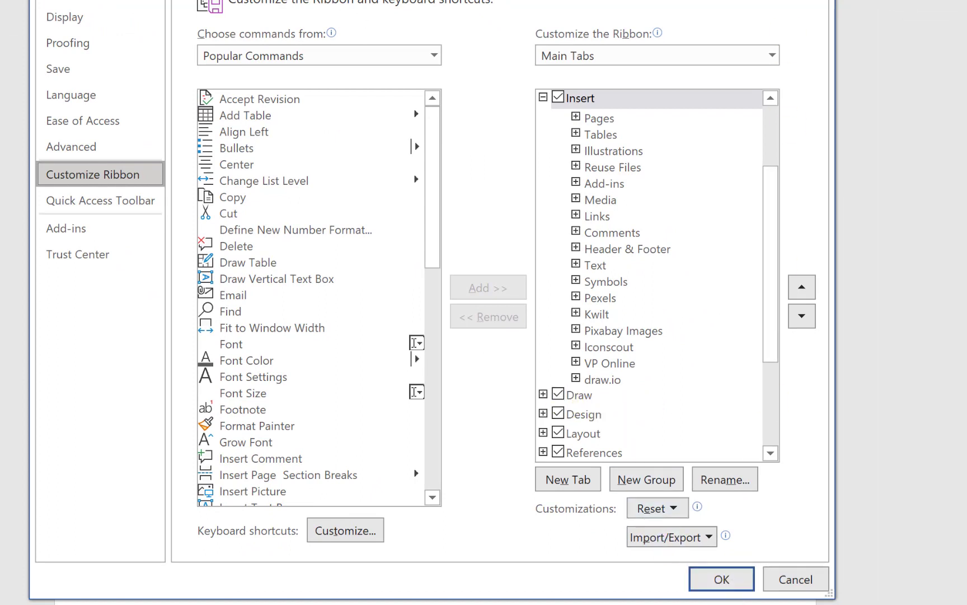
{"action": "left_click", "coordinate": [722, 579]}
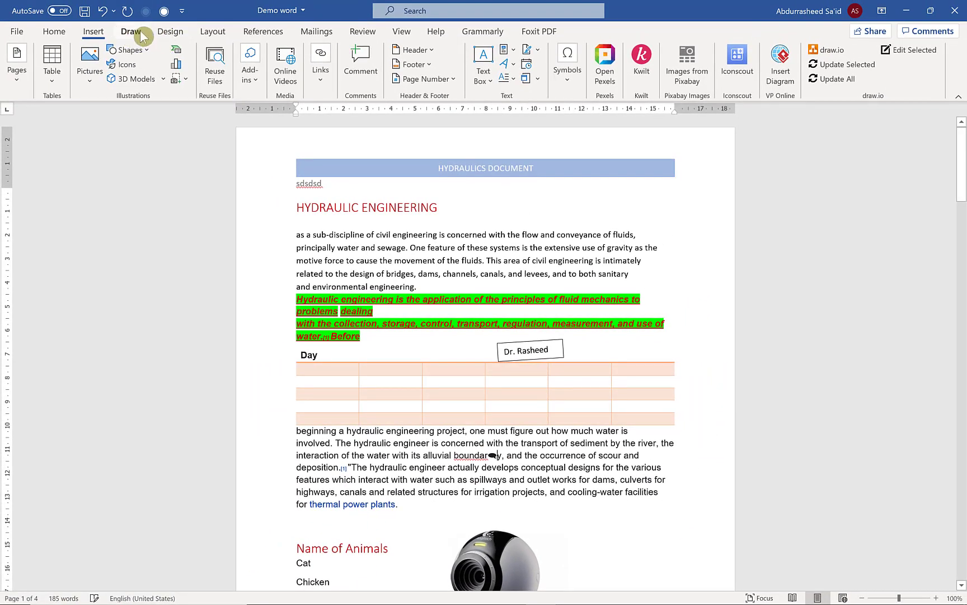
Draw a freehand black pen loop beside the HYDRAULIC ENGINEERING heading and erase the stroke.
{"action": "left_click", "coordinate": [142, 34]}
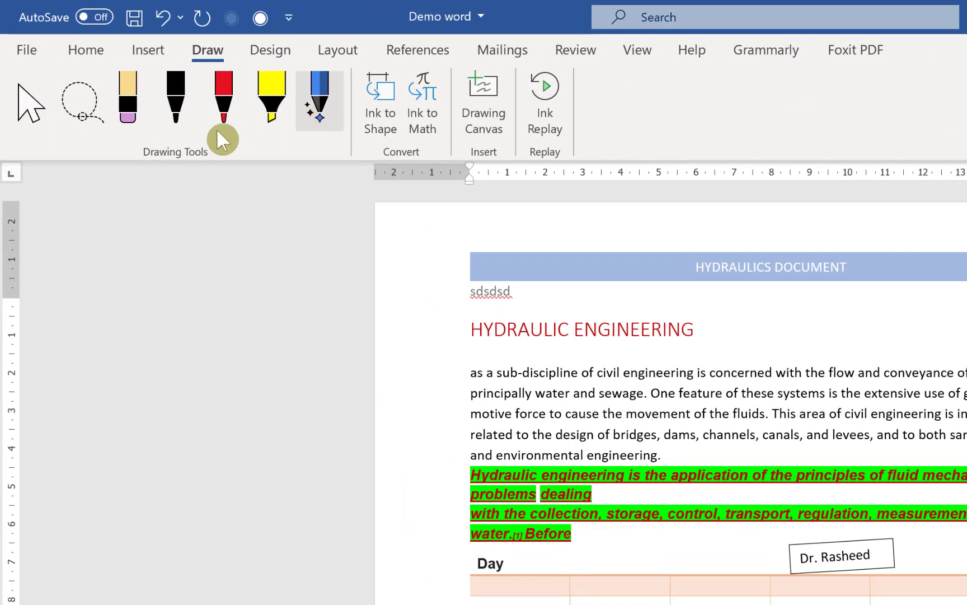
{"action": "left_click", "coordinate": [31, 103]}
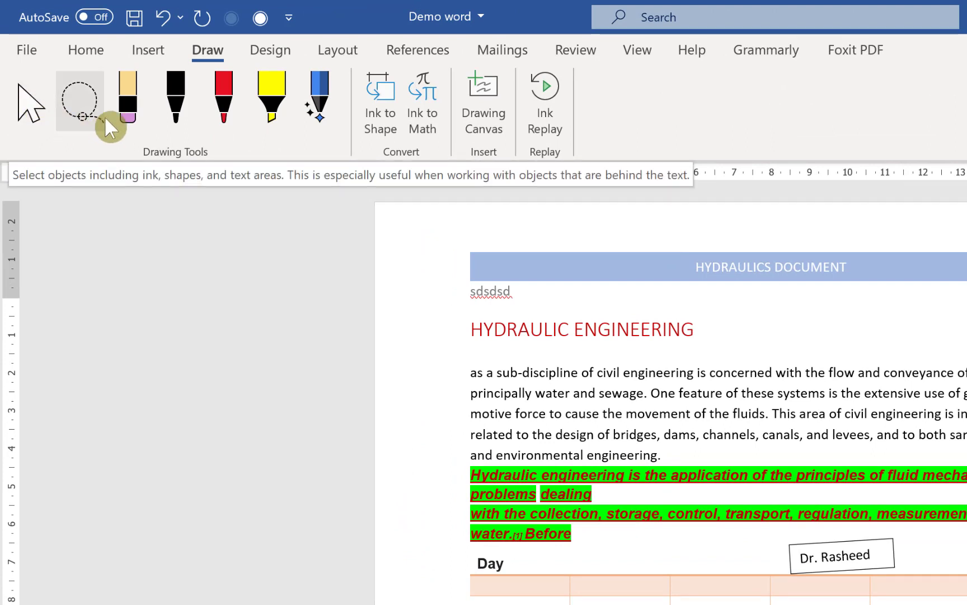
{"action": "left_click", "coordinate": [180, 100]}
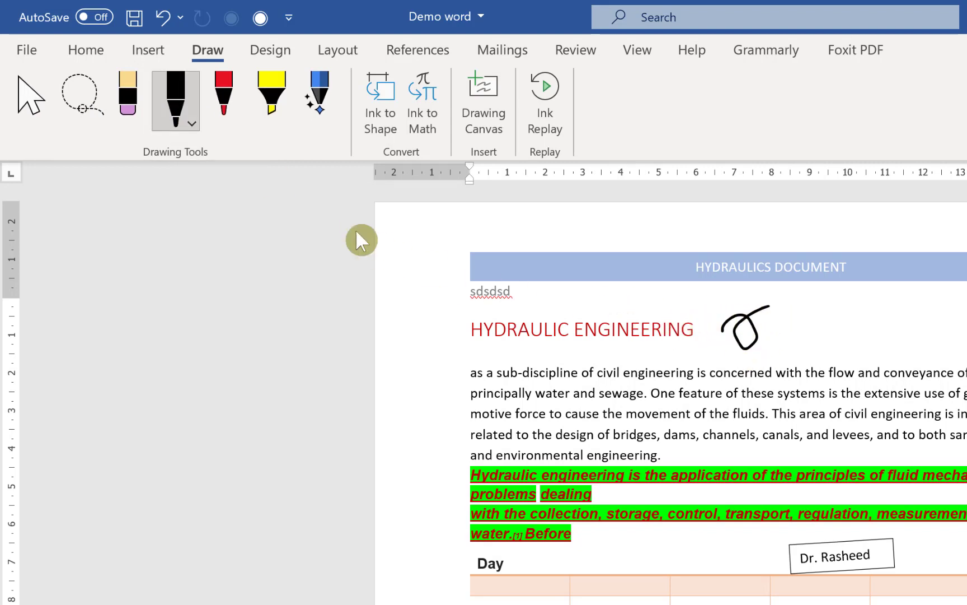
{"action": "left_click", "coordinate": [131, 97]}
{"action": "left_click", "coordinate": [745, 324]}
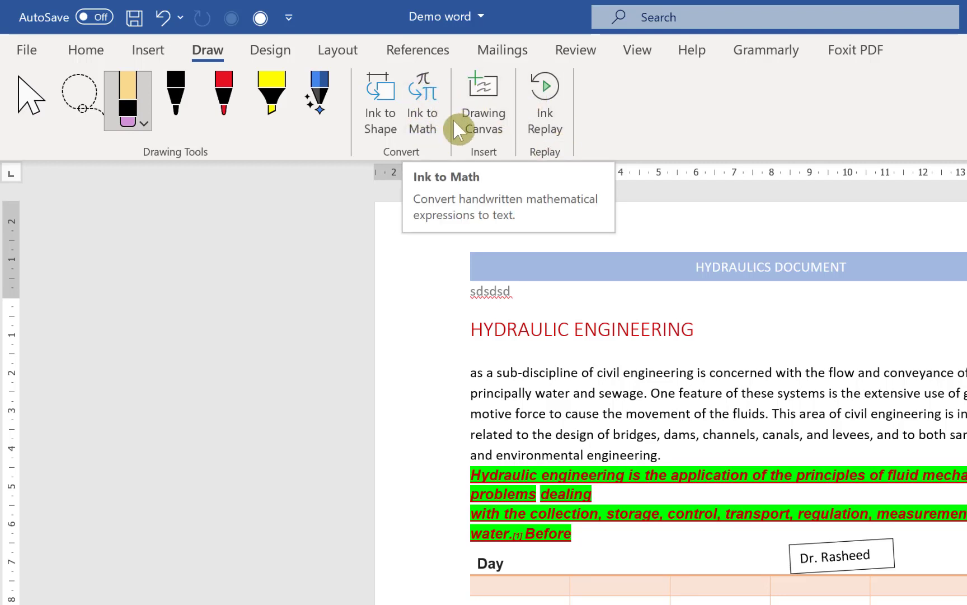
{"action": "left_click", "coordinate": [497, 126]}
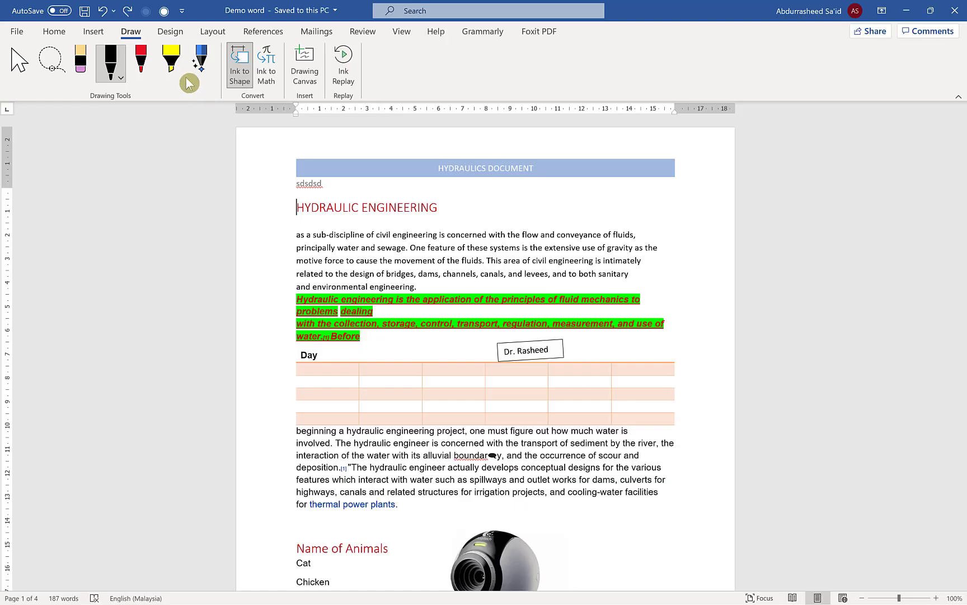
Examine the built-in document formatting style sets in the full gallery without keeping a new one.
{"action": "left_click", "coordinate": [280, 55]}
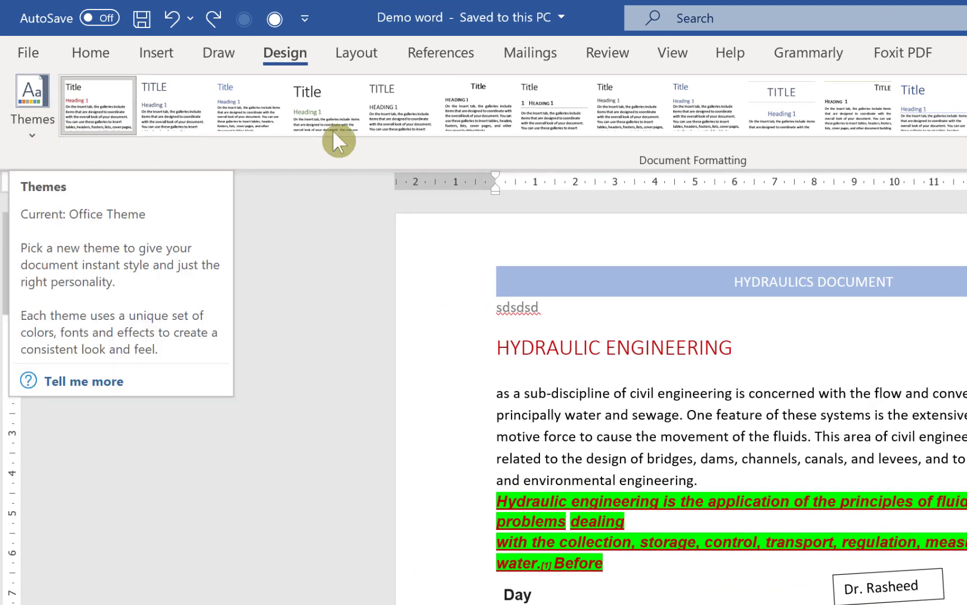
{"action": "left_click", "coordinate": [791, 107]}
{"action": "key", "text": "ctrl+z"}
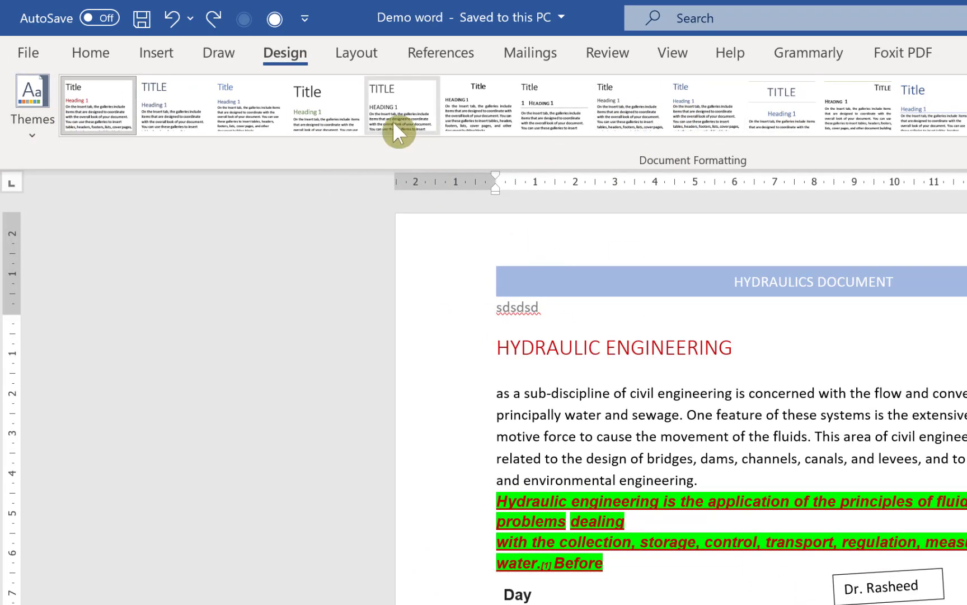
{"action": "left_click", "coordinate": [966, 151]}
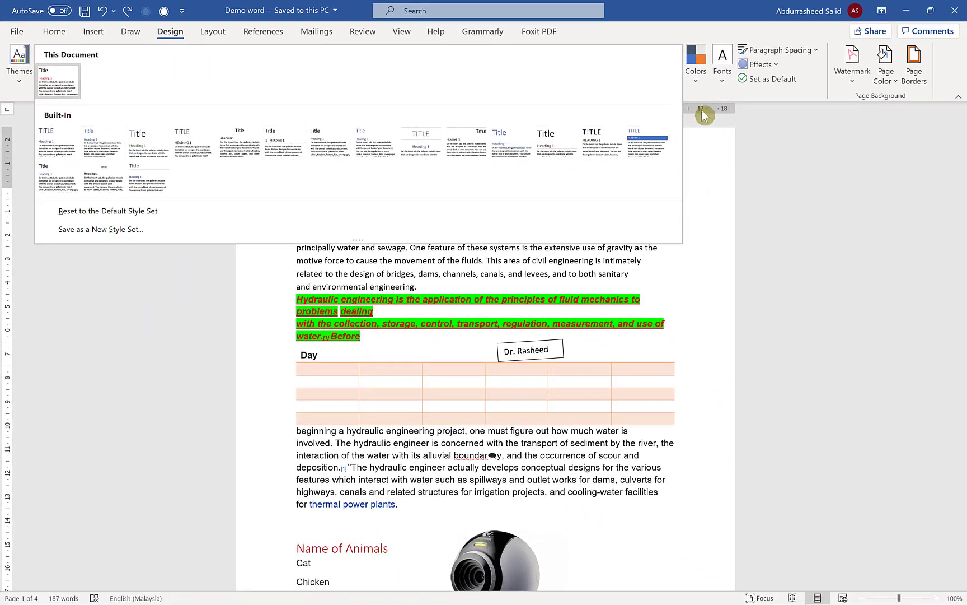
{"action": "left_click", "coordinate": [684, 104]}
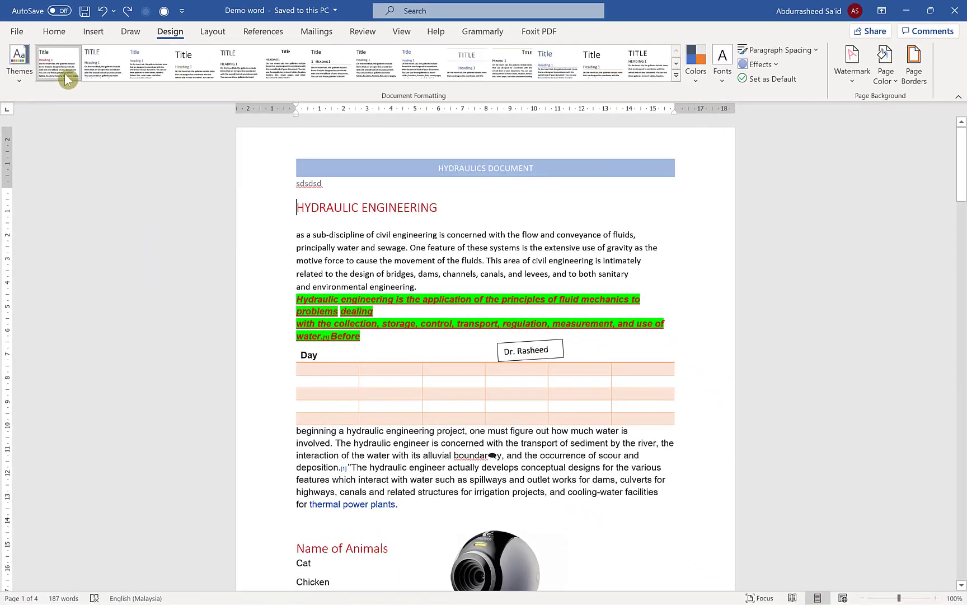
Preview the built-in document themes, such as Basis, and look through the whole theme list.
{"action": "left_click", "coordinate": [23, 76]}
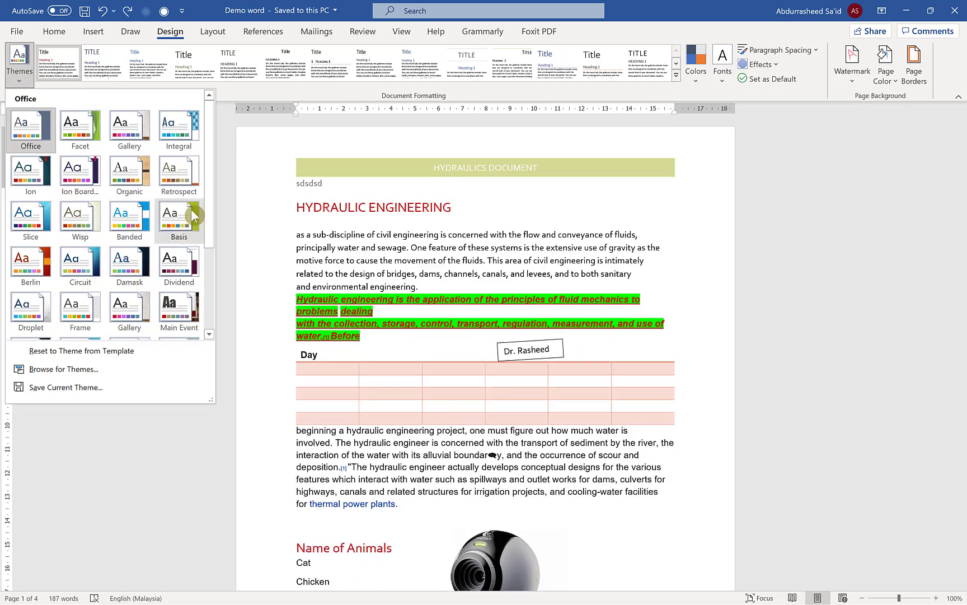
{"action": "scroll", "coordinate": [213, 261], "scroll_direction": "down", "scroll_amount": 1}
{"action": "scroll", "coordinate": [213, 261], "scroll_direction": "down", "scroll_amount": 3}
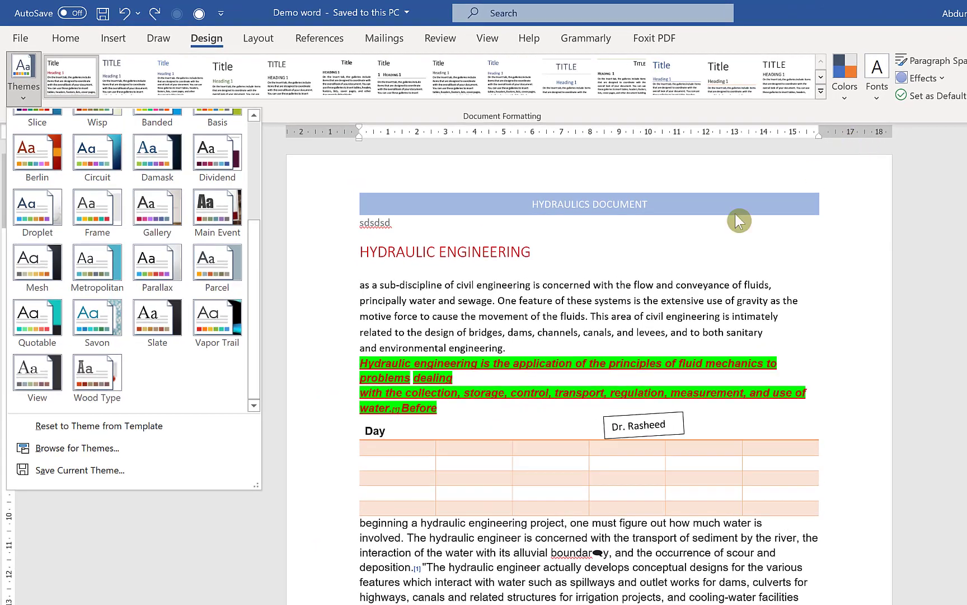
Preview the theme color sets, such as Blue II, and the theme font sets on the document.
{"action": "left_click", "coordinate": [849, 97]}
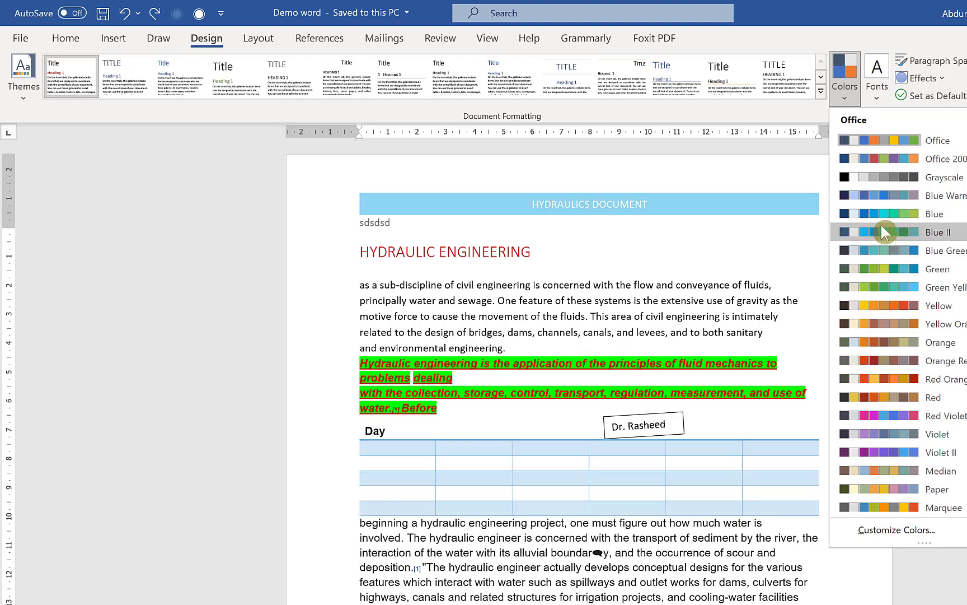
{"action": "left_click", "coordinate": [883, 99]}
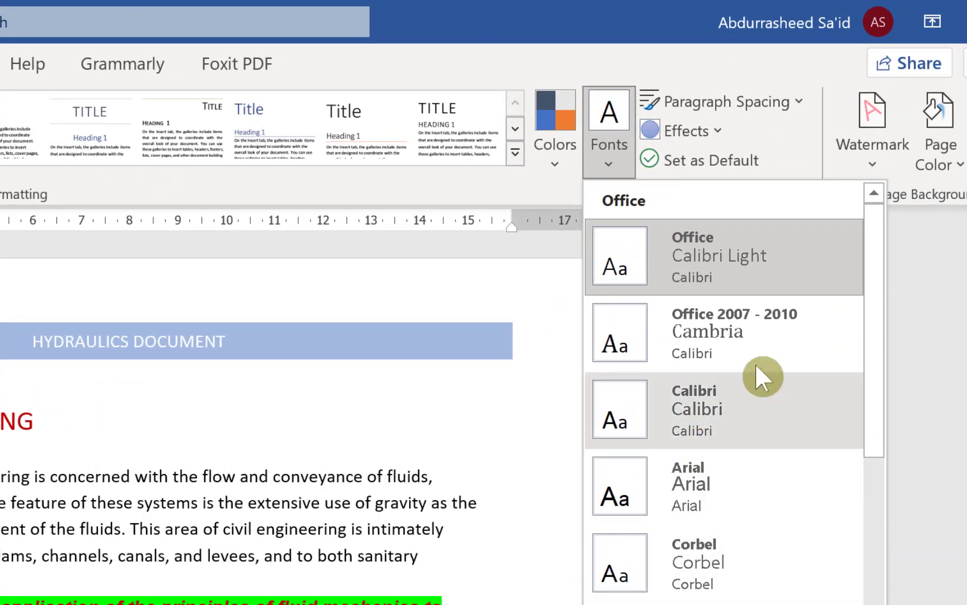
{"action": "left_click", "coordinate": [695, 38]}
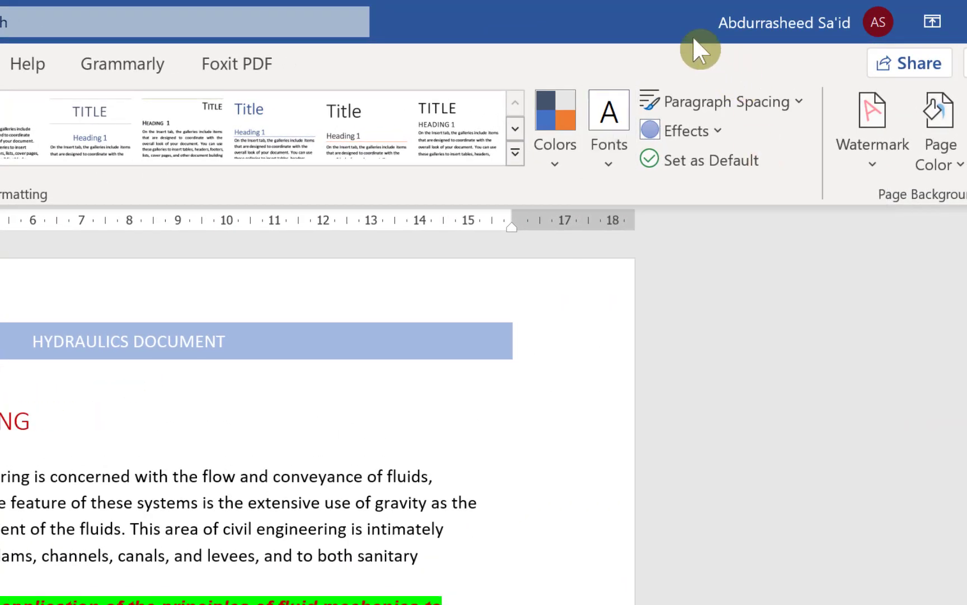
Preview the built-in paragraph spacing options and the theme effects on the document.
{"action": "left_click", "coordinate": [794, 91]}
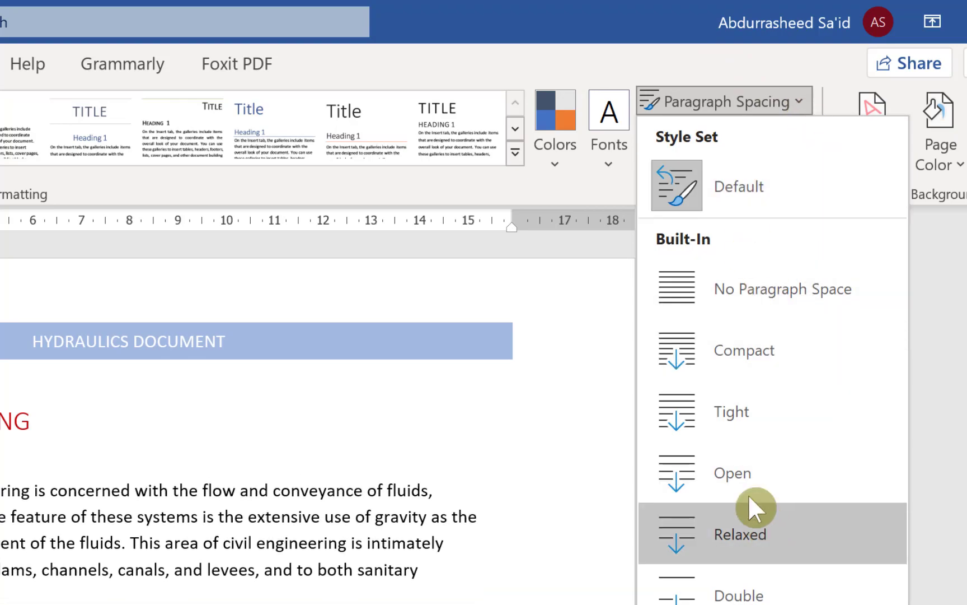
{"action": "left_click", "coordinate": [746, 392]}
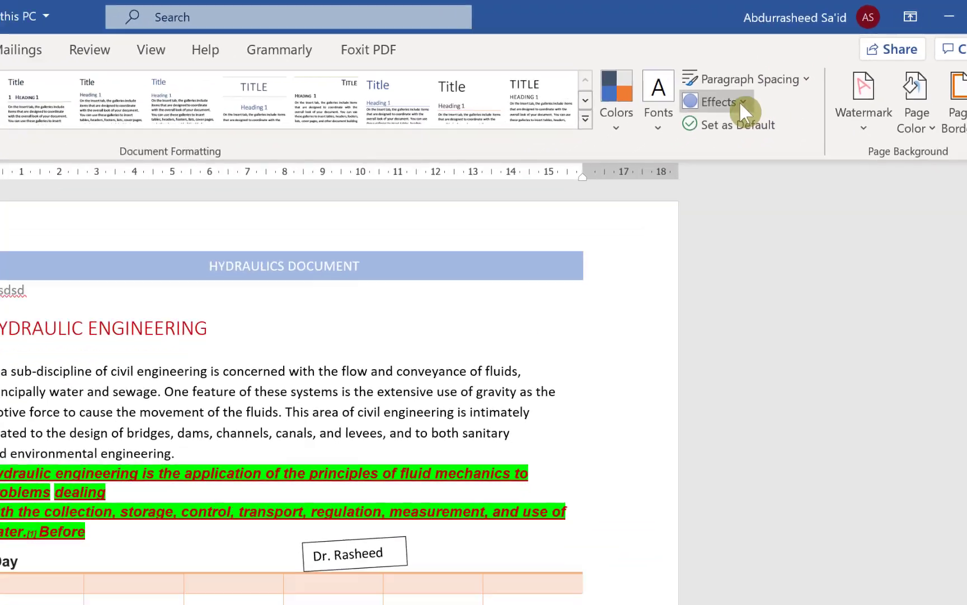
{"action": "left_click", "coordinate": [740, 102]}
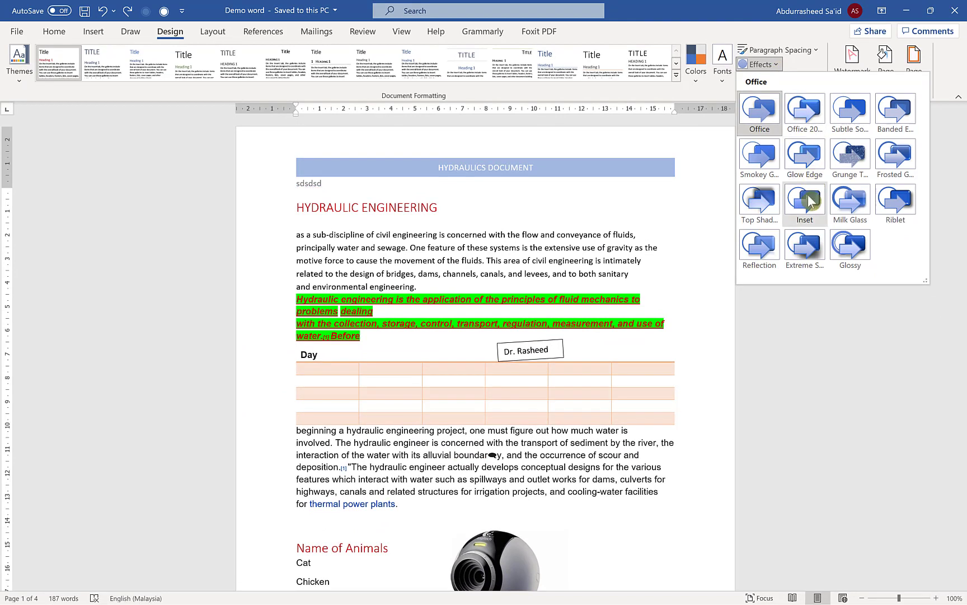
{"action": "left_click", "coordinate": [850, 200]}
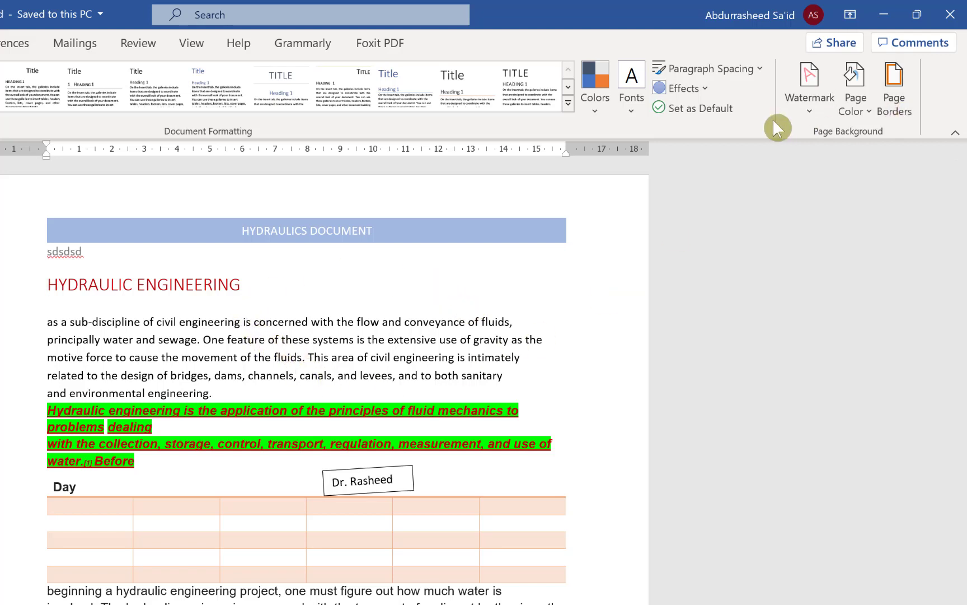
Apply the CONFIDENTIAL 1 watermark to the document and check it on the following pages.
{"action": "left_click", "coordinate": [806, 112]}
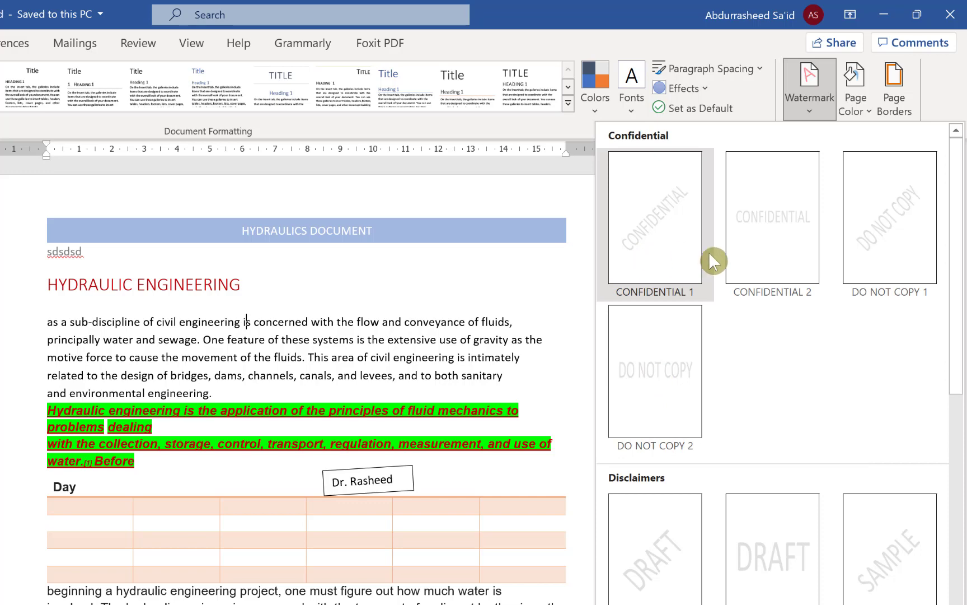
{"action": "left_click", "coordinate": [653, 244]}
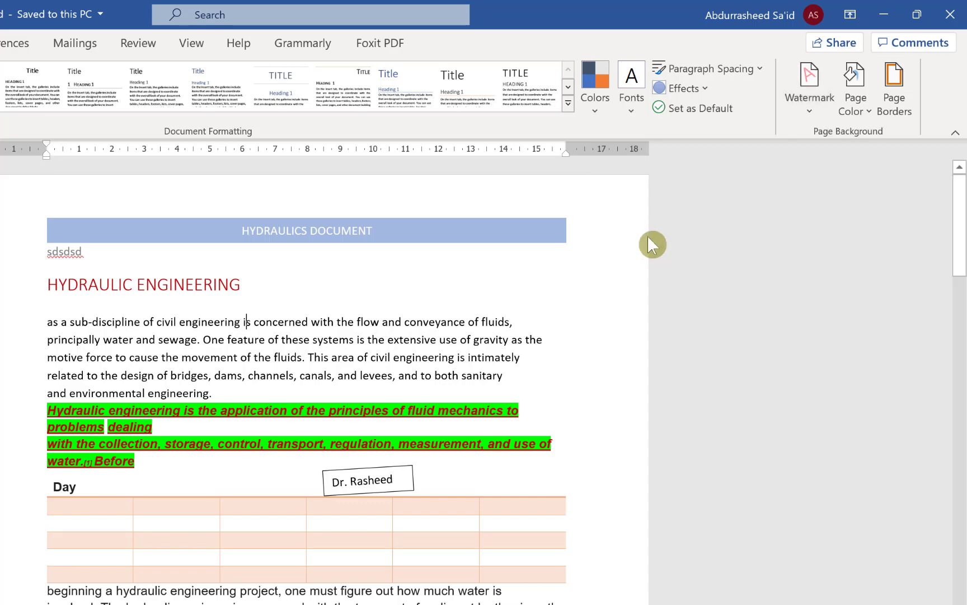
{"action": "scroll", "coordinate": [428, 448], "scroll_direction": "down", "scroll_amount": 7}
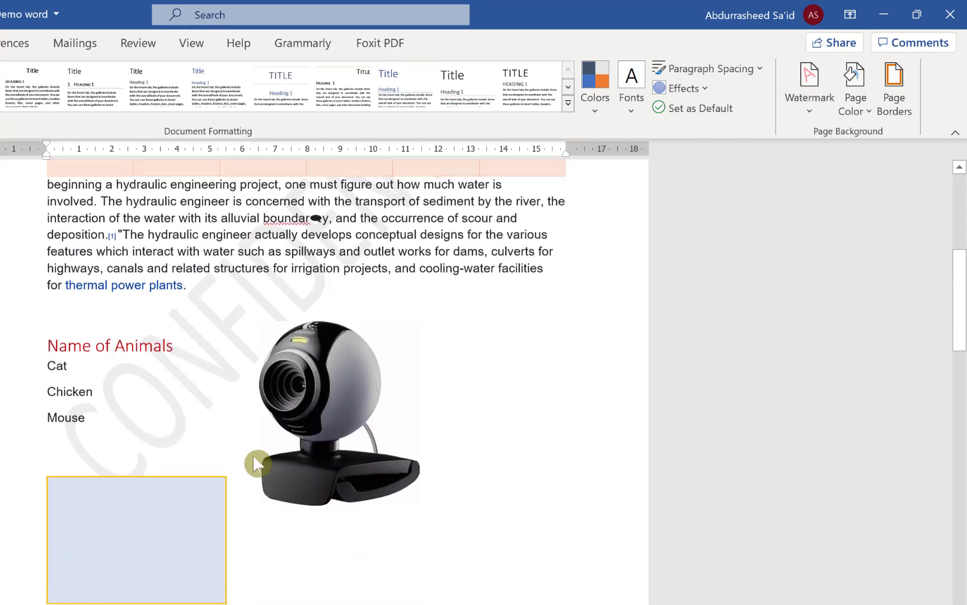
{"action": "scroll", "coordinate": [253, 456], "scroll_direction": "down", "scroll_amount": 12}
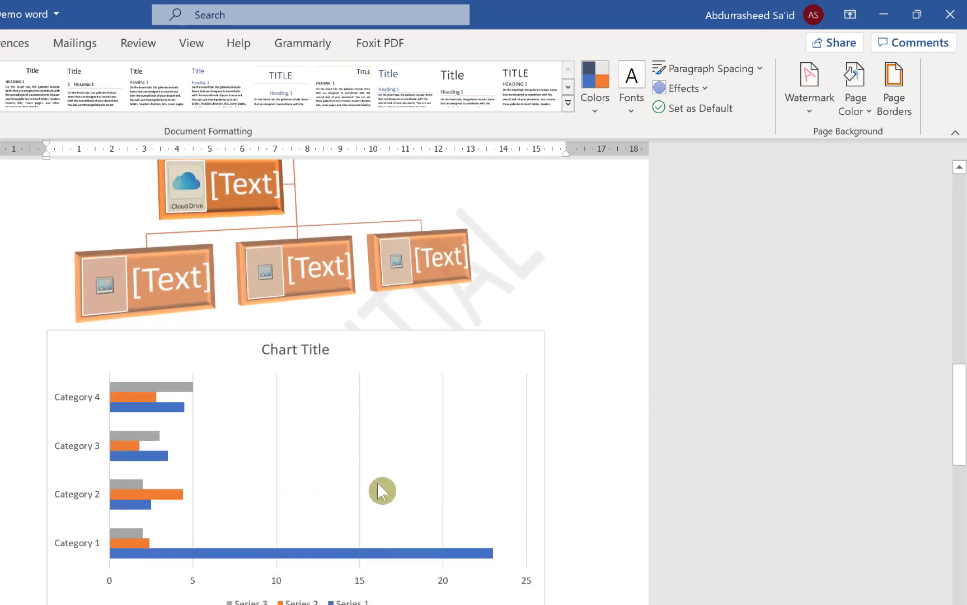
{"action": "scroll", "coordinate": [378, 482], "scroll_direction": "up", "scroll_amount": 15}
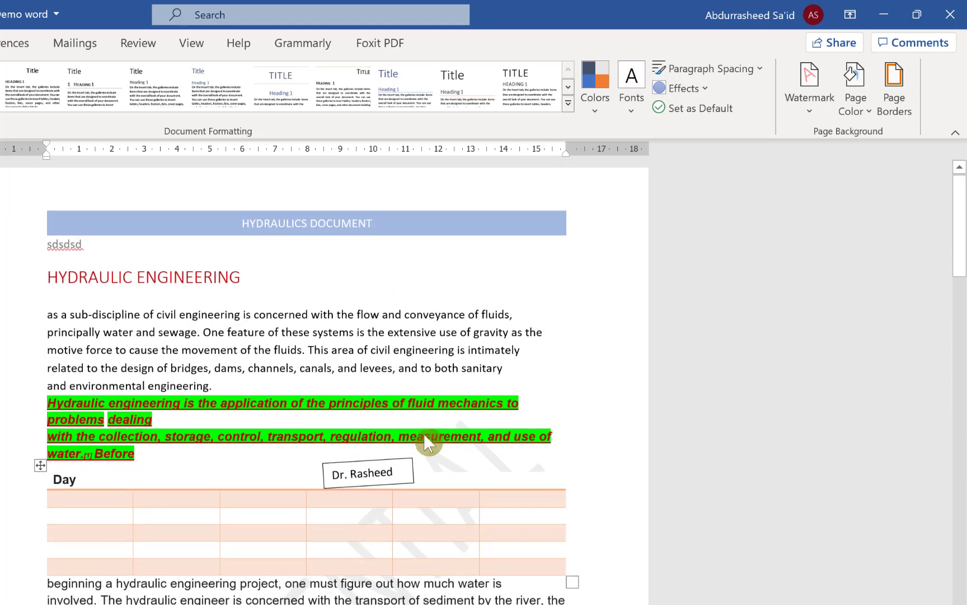
Examine the picture and text options for a custom watermark, and leave the settings without applying anything.
{"action": "left_click", "coordinate": [812, 108]}
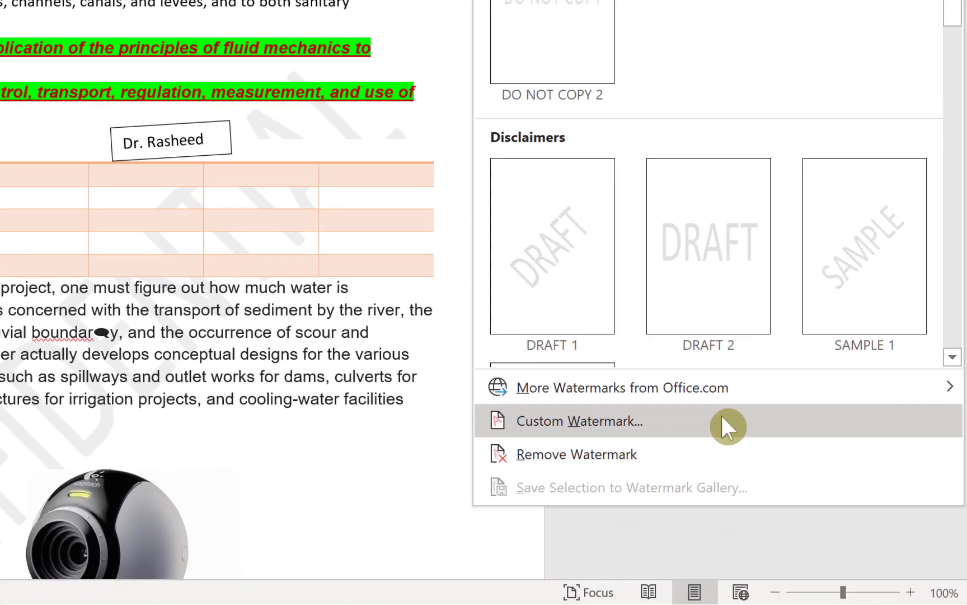
{"action": "left_click", "coordinate": [722, 420]}
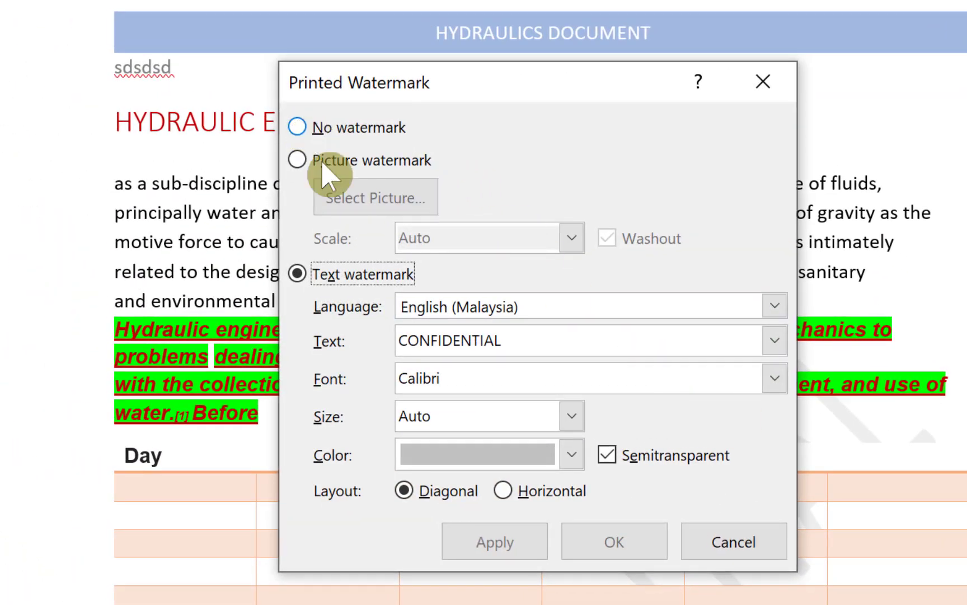
{"action": "left_click", "coordinate": [298, 161]}
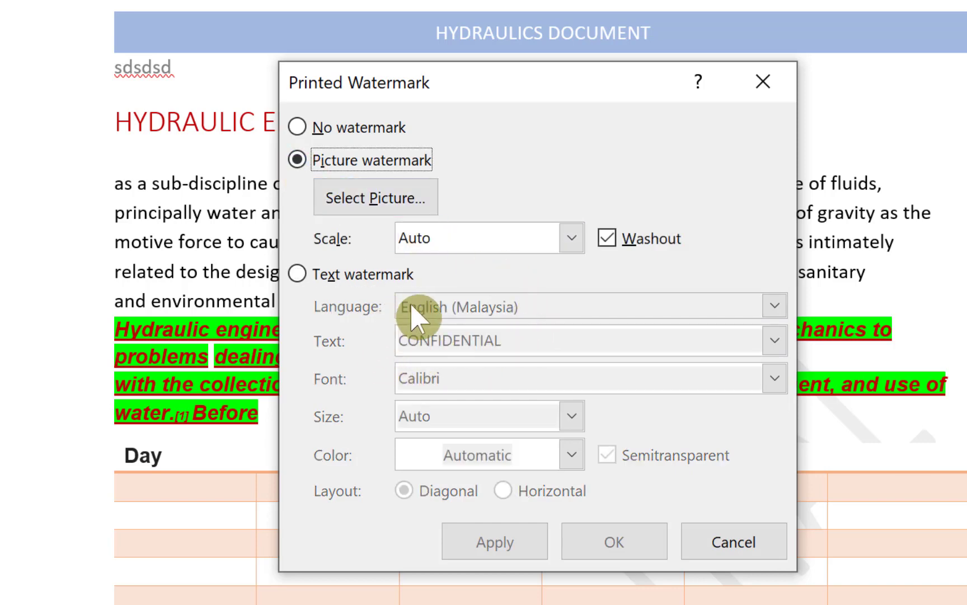
{"action": "left_click", "coordinate": [298, 274]}
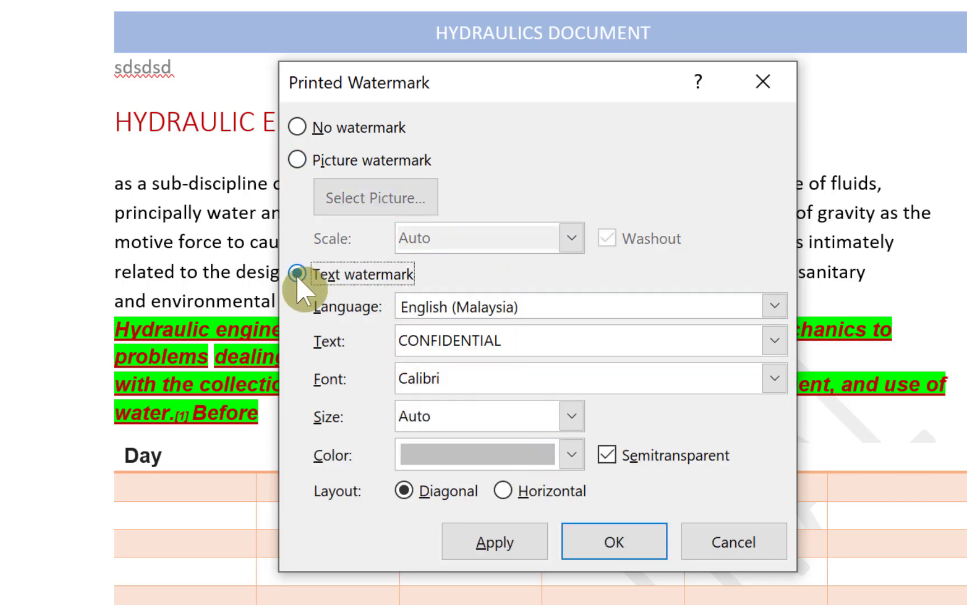
{"action": "left_click", "coordinate": [539, 345]}
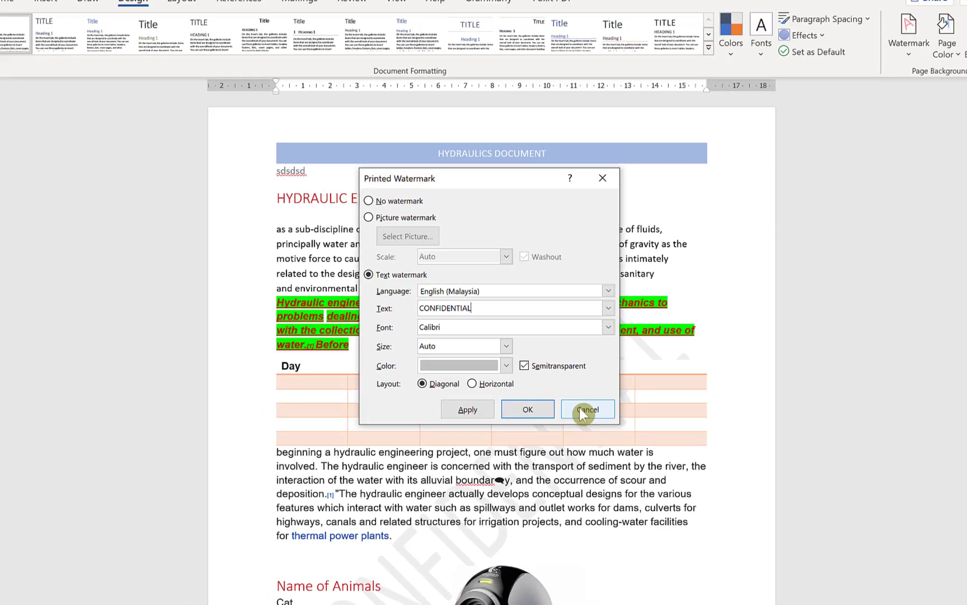
{"action": "left_click", "coordinate": [580, 407]}
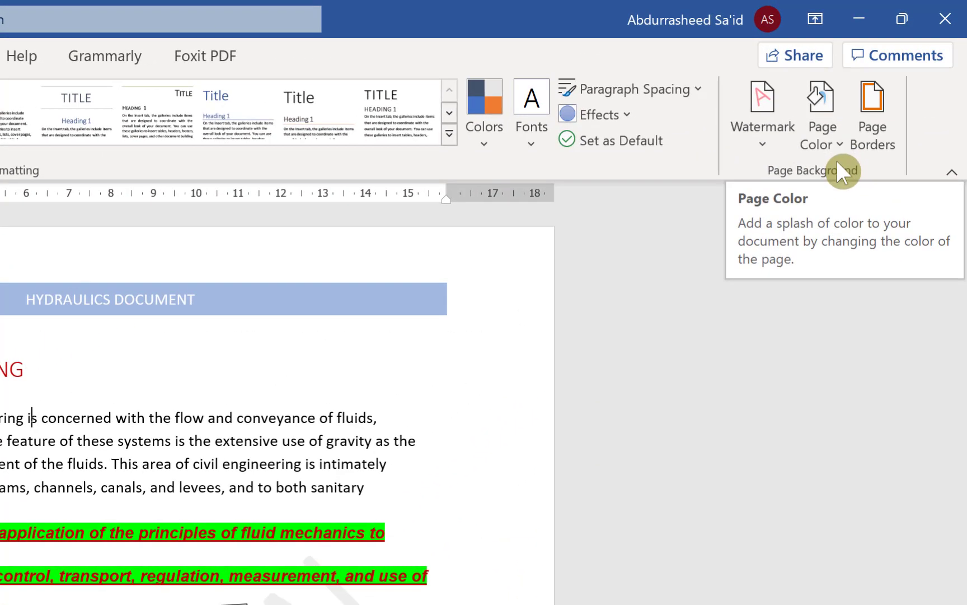
Preview yellow as the page color and try a 3 pt box border in the border and shading settings, discarding both.
{"action": "left_click", "coordinate": [895, 83]}
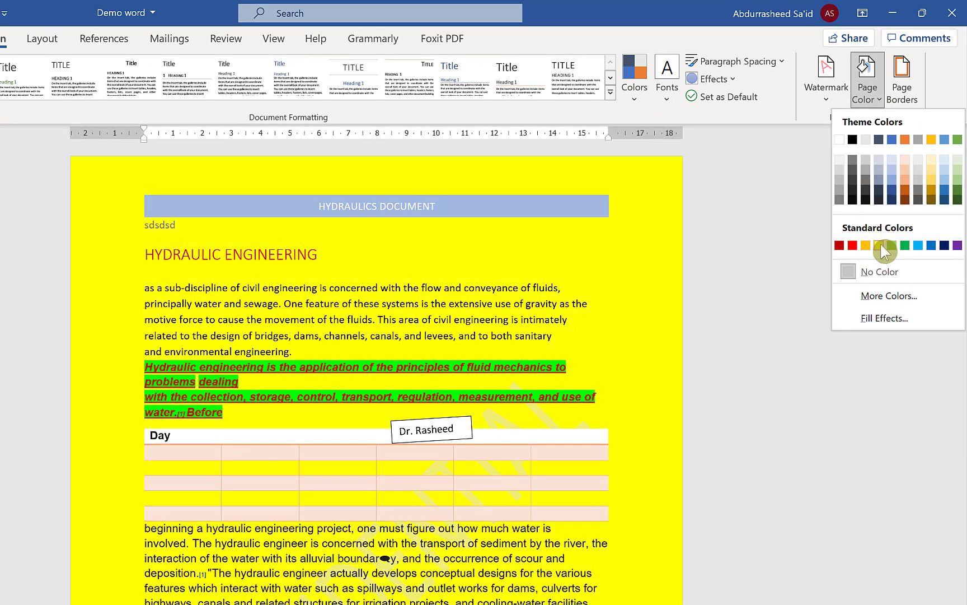
{"action": "left_click", "coordinate": [913, 89]}
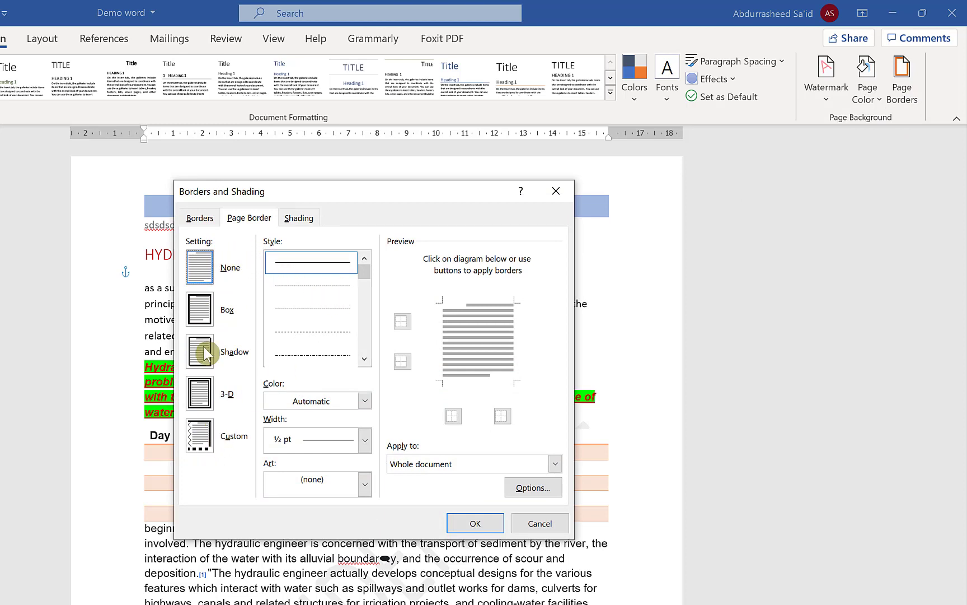
{"action": "left_click", "coordinate": [297, 223]}
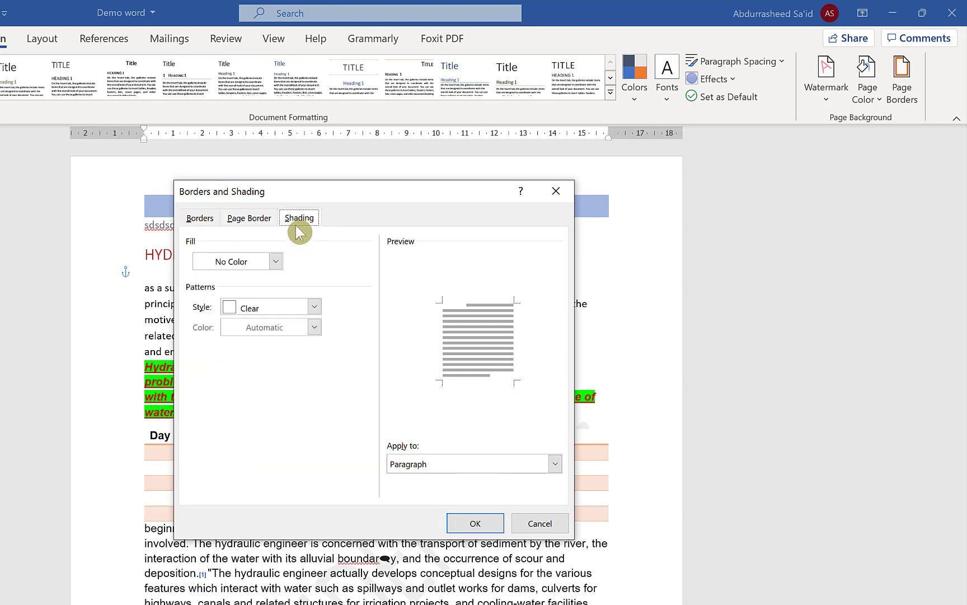
{"action": "left_click", "coordinate": [193, 219]}
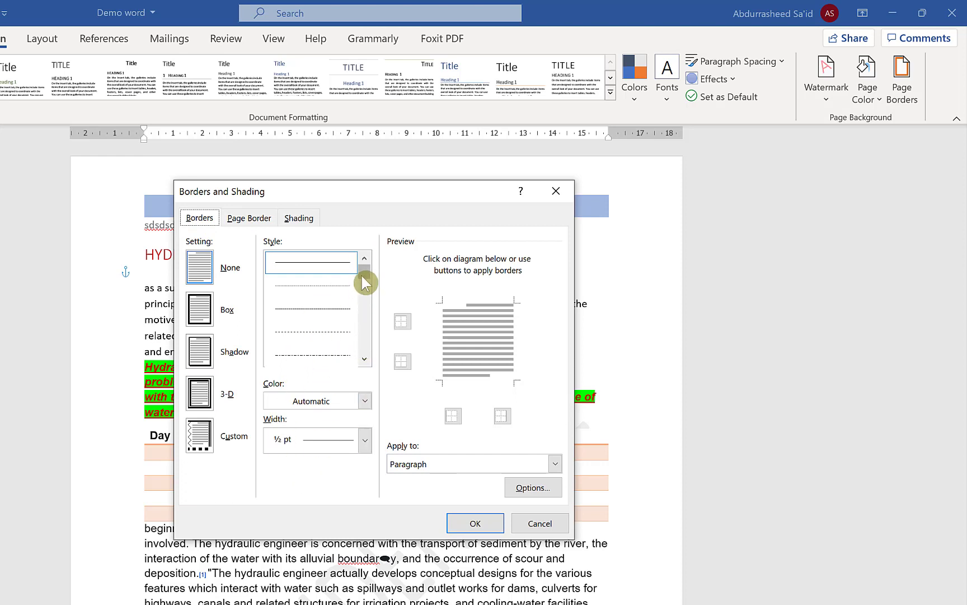
{"action": "scroll", "coordinate": [371, 322], "scroll_direction": "down", "scroll_amount": 3}
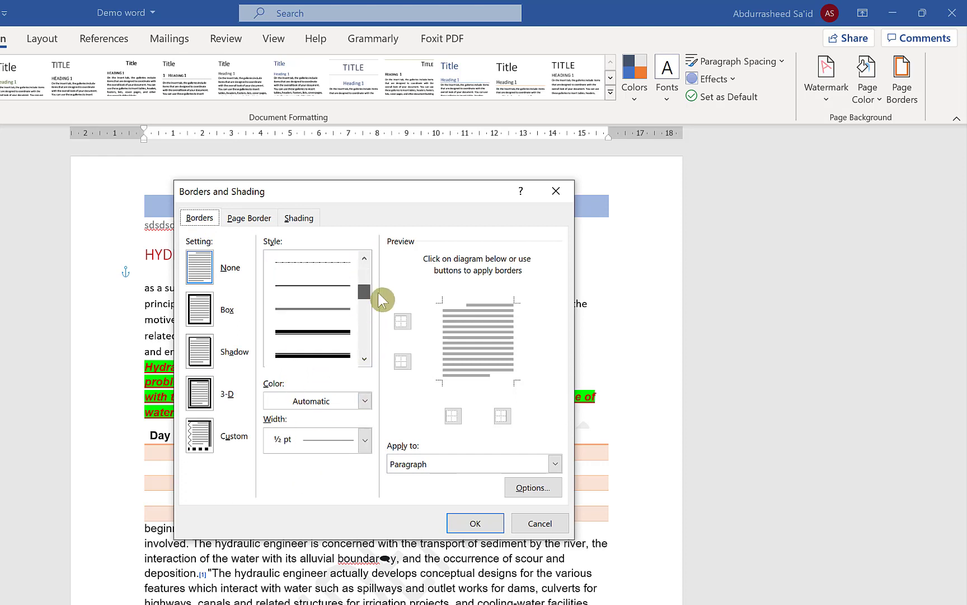
{"action": "left_click", "coordinate": [343, 335]}
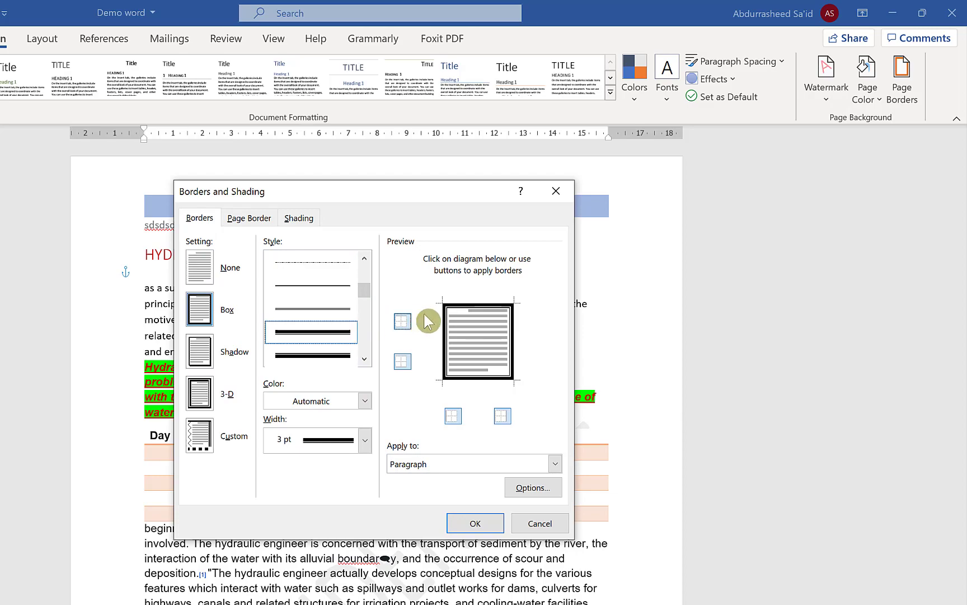
{"action": "left_click", "coordinate": [531, 524]}
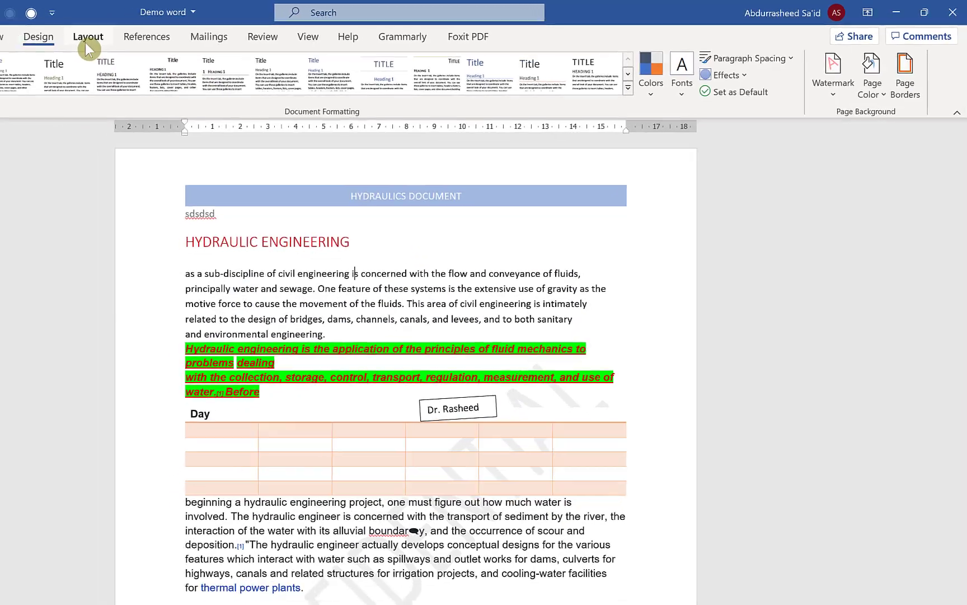
Review the margin presets and try landscape orientation in the custom margin settings without applying it.
{"action": "left_click", "coordinate": [42, 38]}
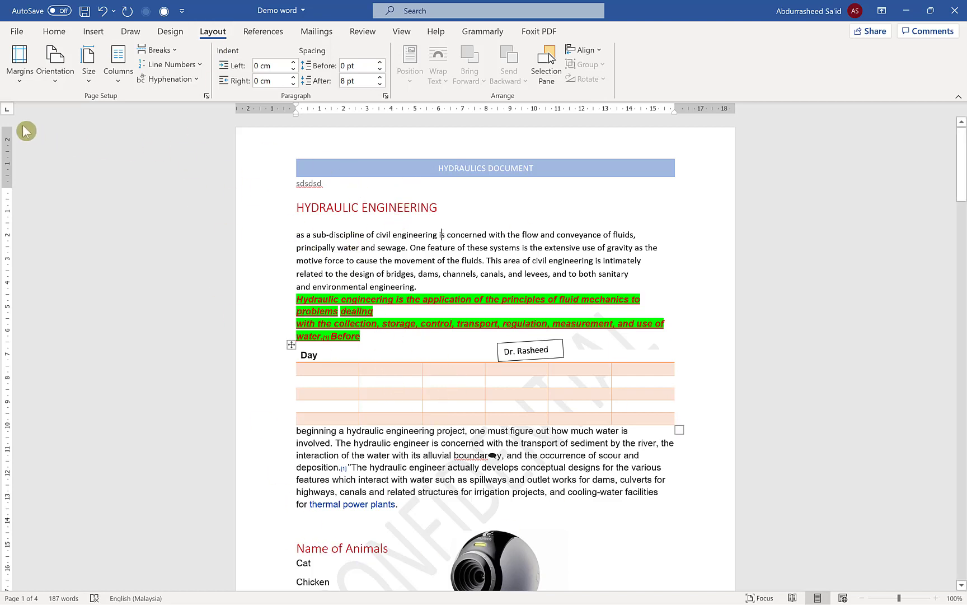
{"action": "left_click", "coordinate": [20, 65]}
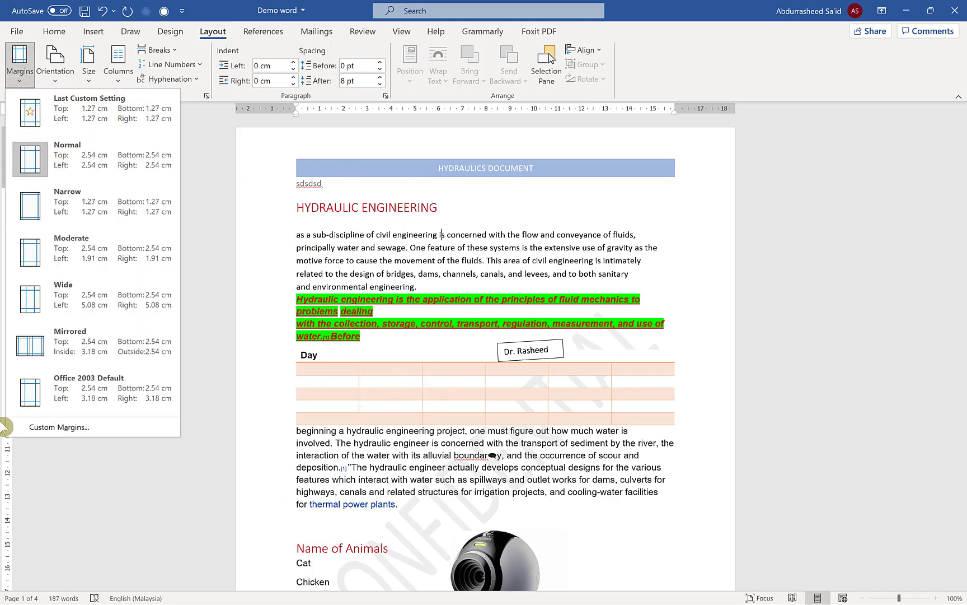
{"action": "left_click", "coordinate": [81, 433]}
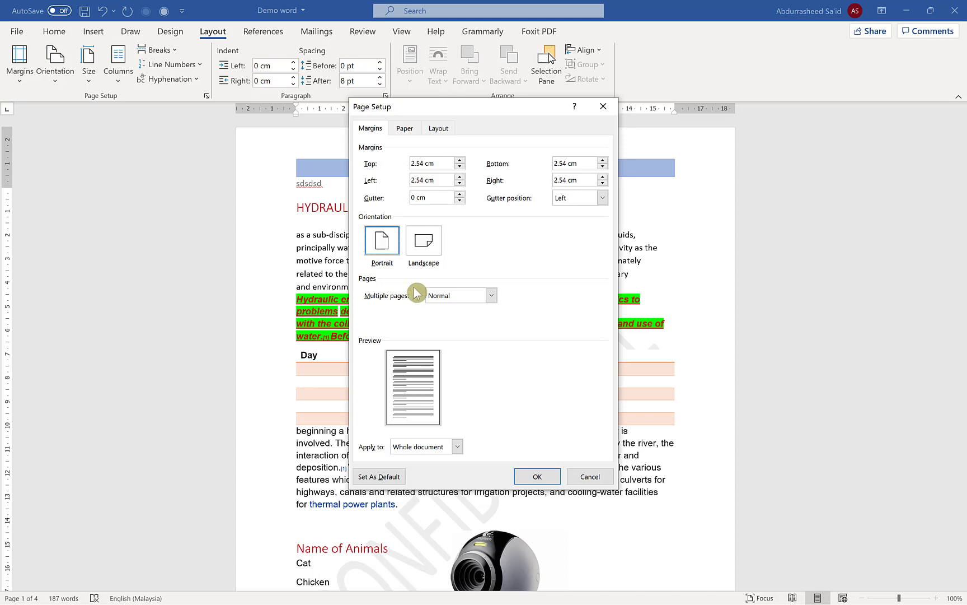
{"action": "left_click", "coordinate": [431, 243]}
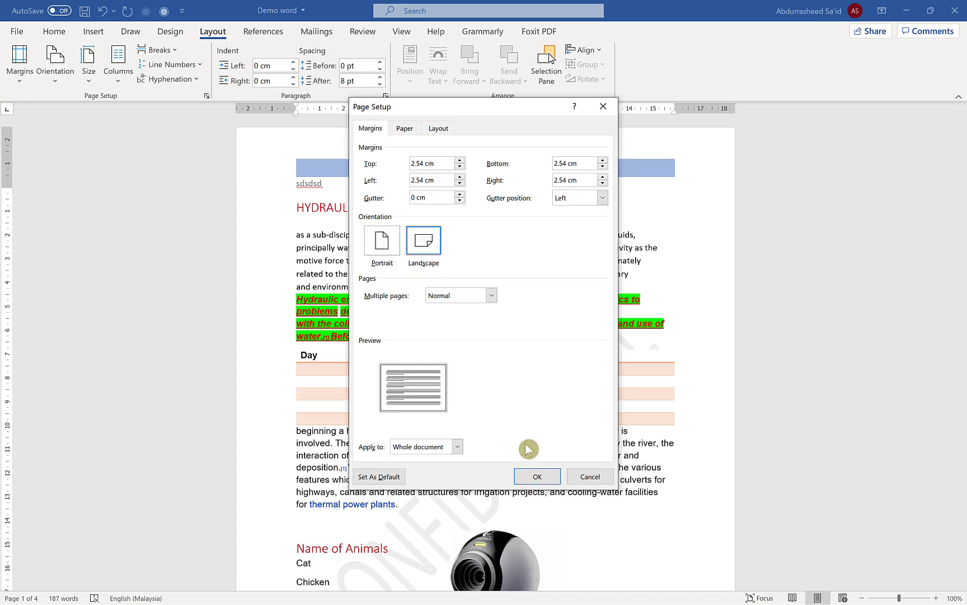
{"action": "left_click", "coordinate": [603, 107]}
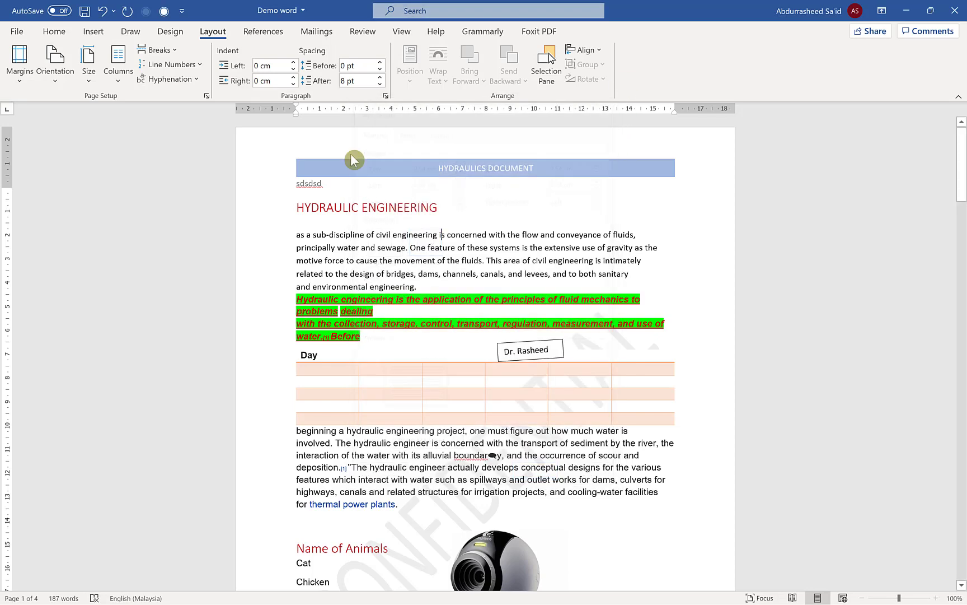
Switch the document's page orientation to landscape and return it to portrait.
{"action": "left_click", "coordinate": [56, 89]}
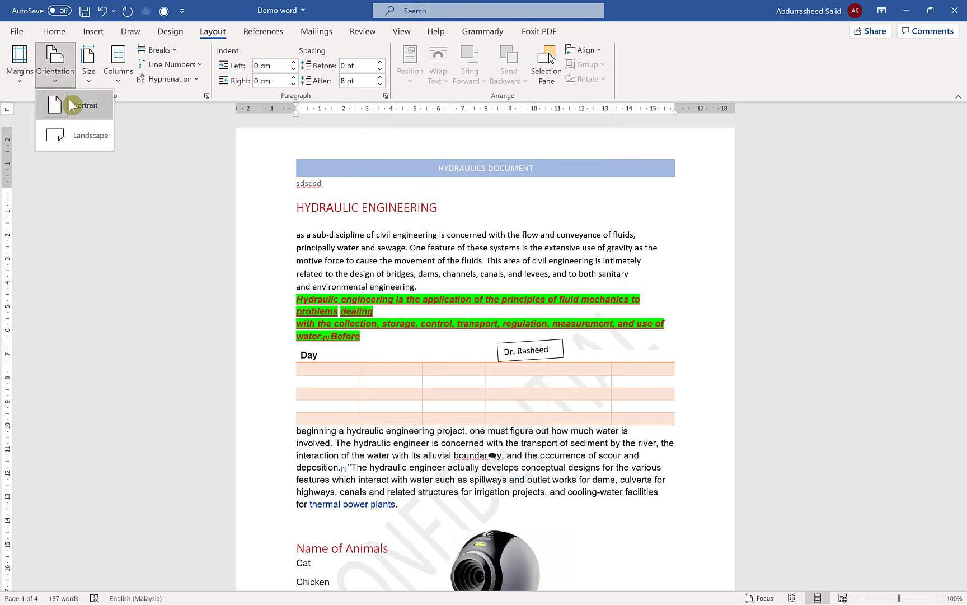
{"action": "left_click", "coordinate": [92, 147]}
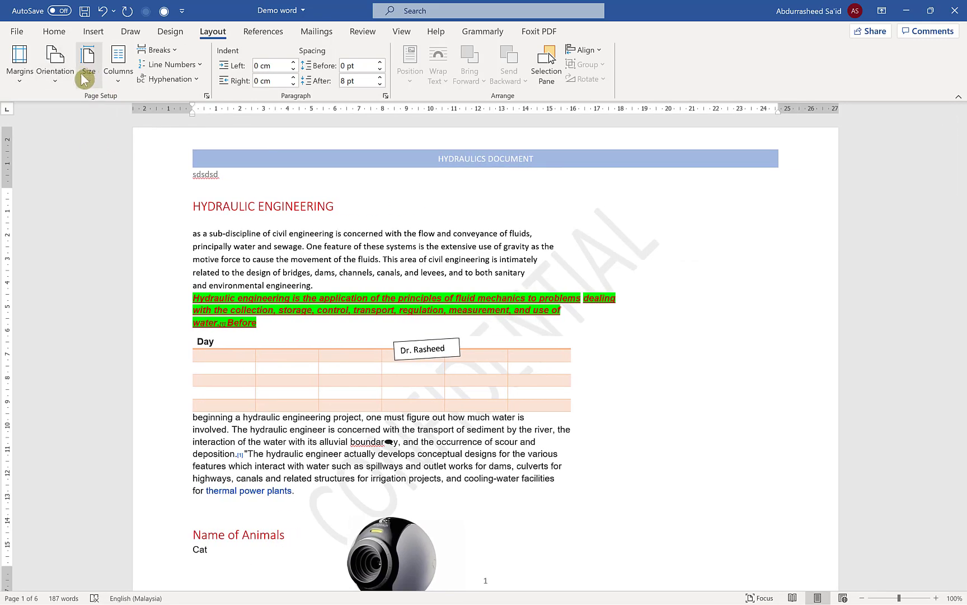
{"action": "left_click", "coordinate": [55, 66]}
{"action": "left_click", "coordinate": [81, 107]}
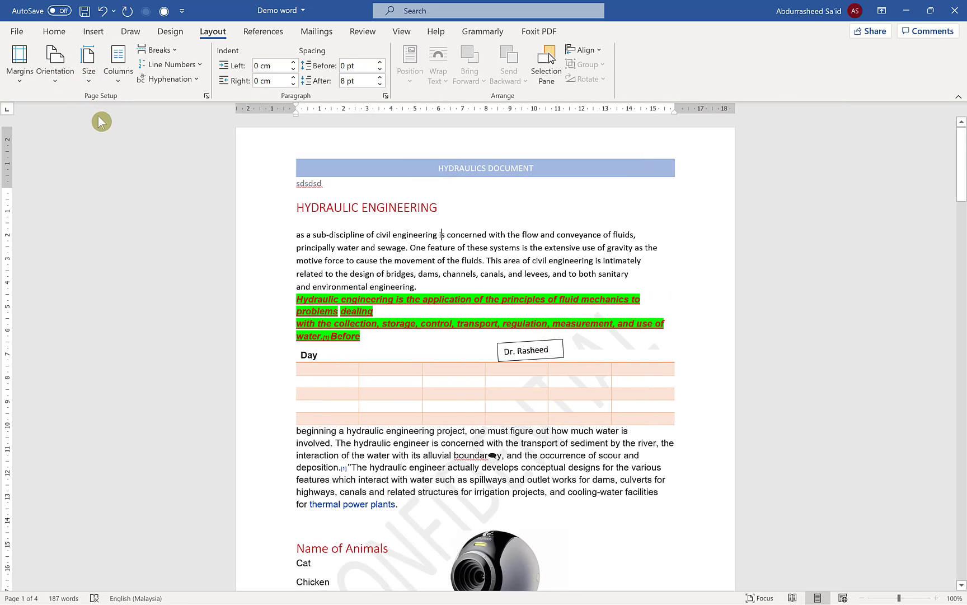
View the available paper sizes, and try a two-column text layout before restoring one column.
{"action": "left_click", "coordinate": [90, 82]}
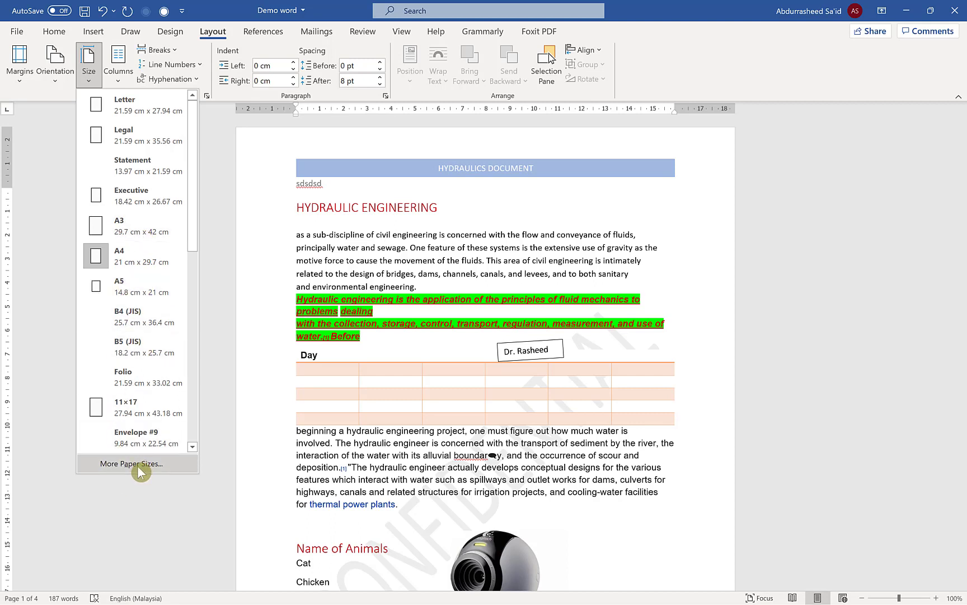
{"action": "left_click", "coordinate": [124, 79]}
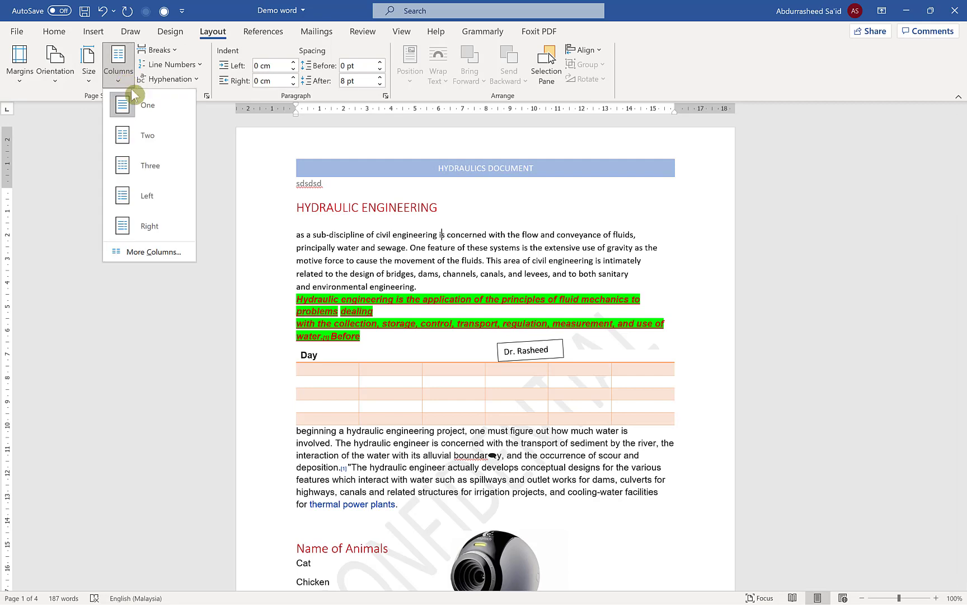
{"action": "left_click", "coordinate": [153, 140]}
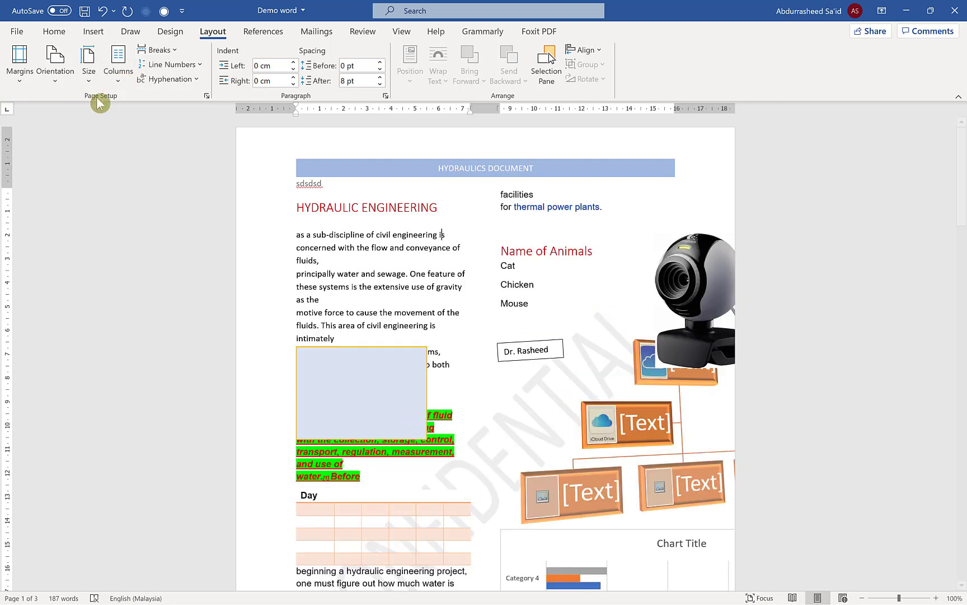
{"action": "left_click", "coordinate": [118, 78]}
{"action": "left_click", "coordinate": [126, 104]}
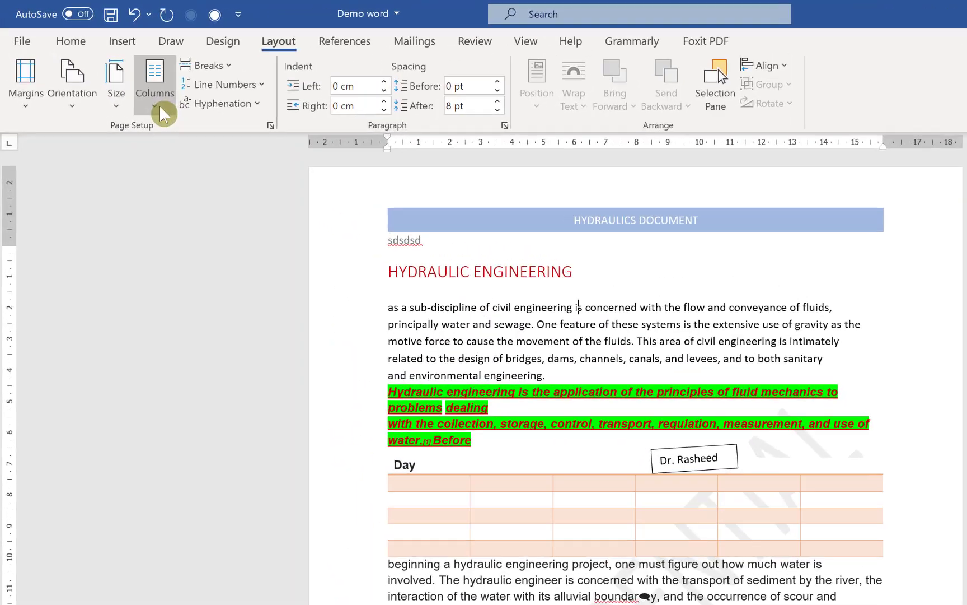
{"action": "left_click", "coordinate": [124, 85]}
{"action": "left_click", "coordinate": [125, 87]}
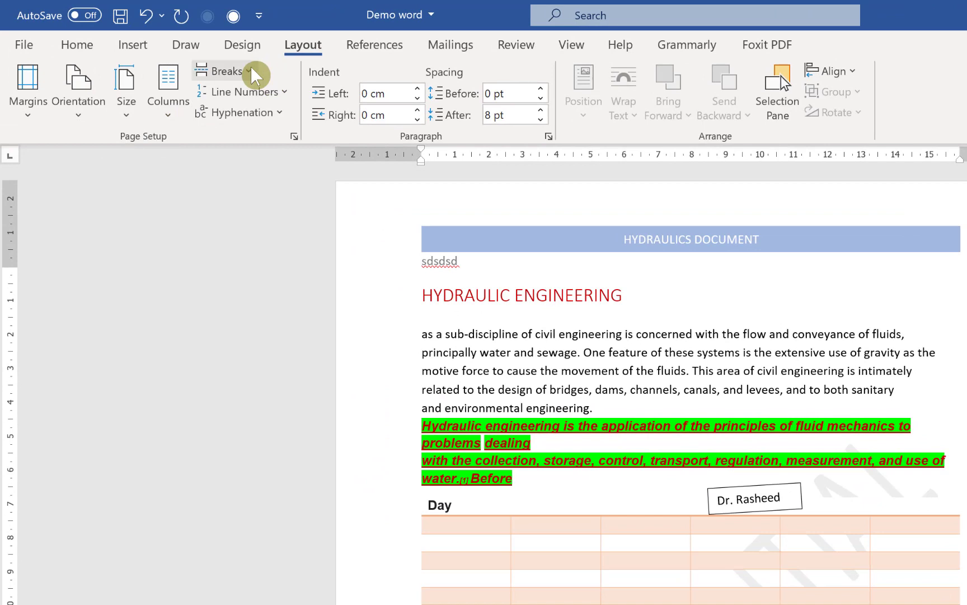
Try continuous line numbering on the document and set it back to none, viewing the hyphenation options in between.
{"action": "left_click", "coordinate": [286, 94]}
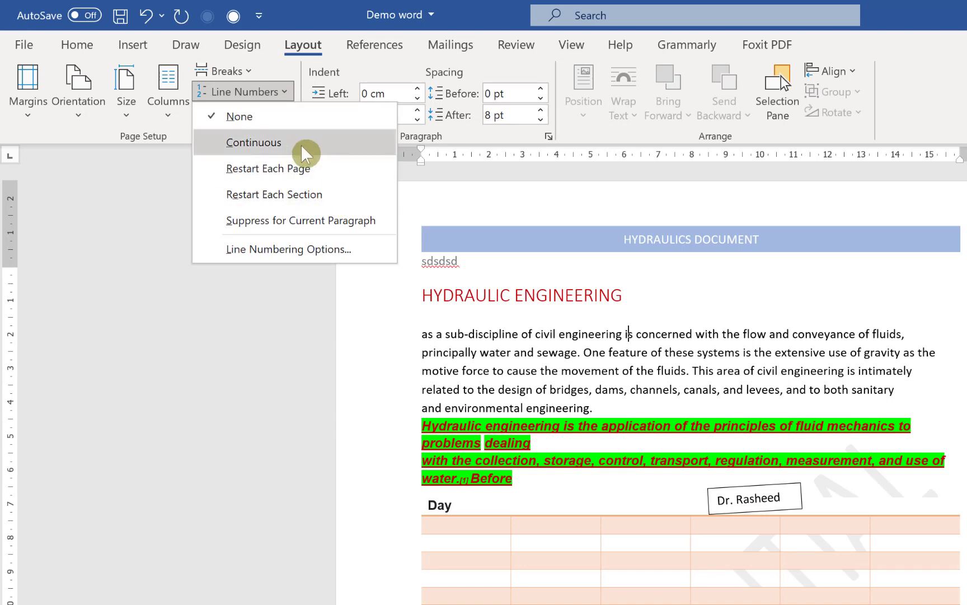
{"action": "left_click", "coordinate": [249, 144]}
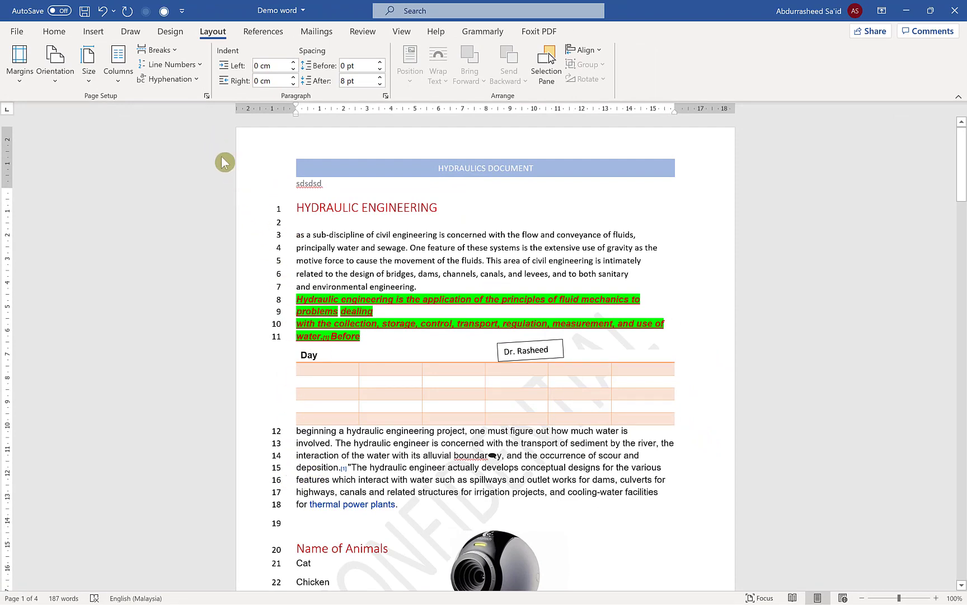
{"action": "left_click", "coordinate": [197, 79]}
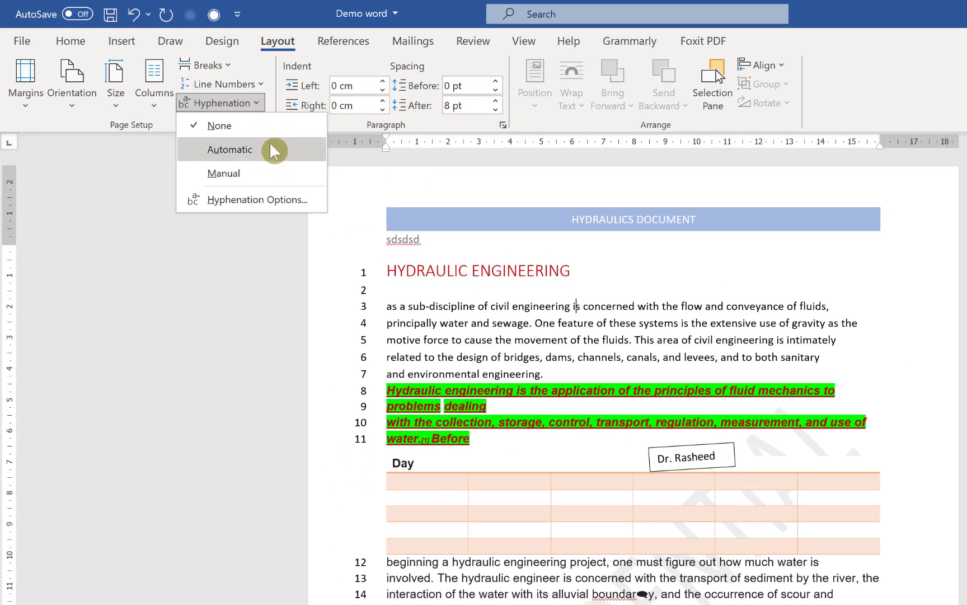
{"action": "left_click", "coordinate": [360, 295]}
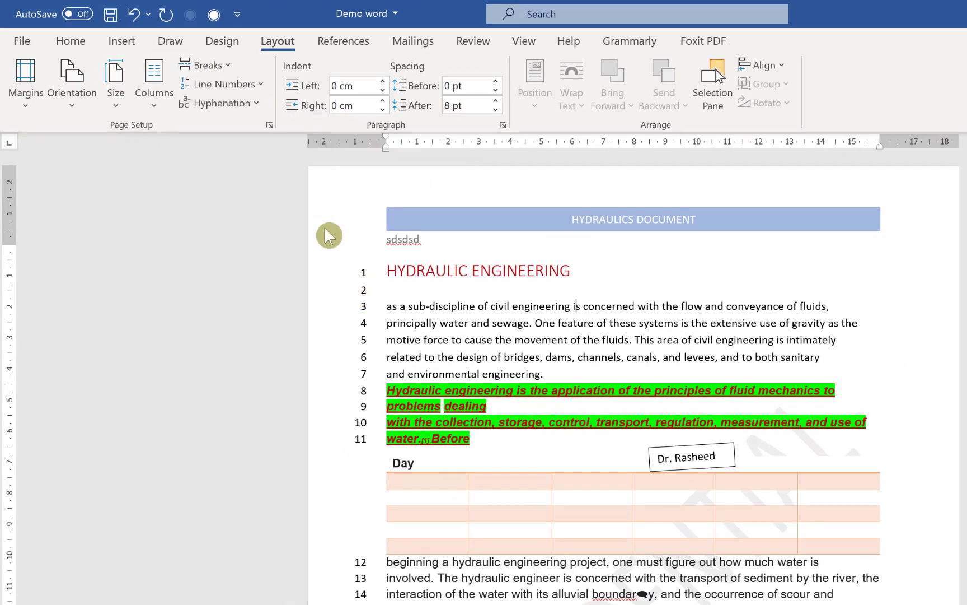
{"action": "left_click", "coordinate": [222, 84]}
{"action": "left_click", "coordinate": [249, 110]}
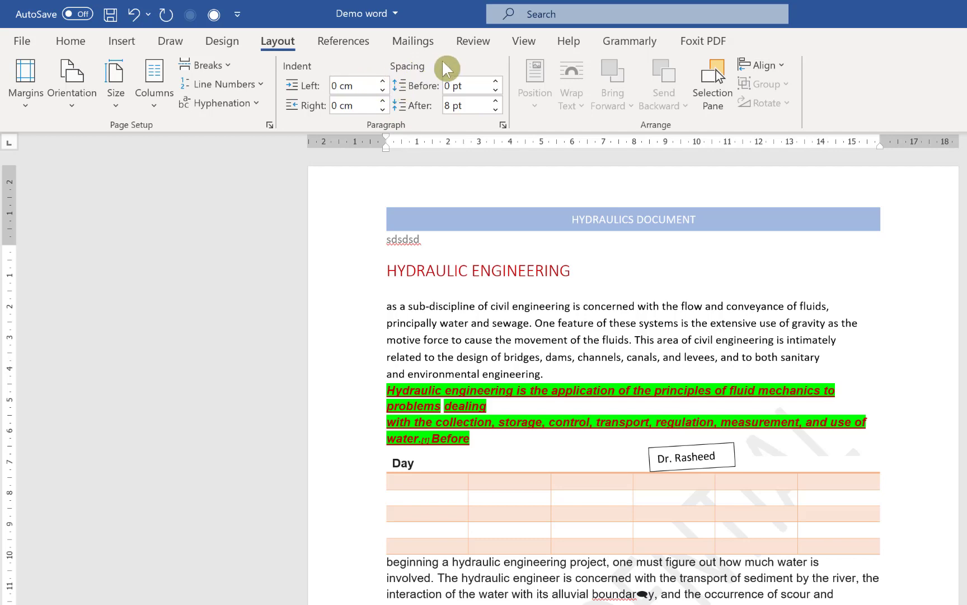
Examine the indentation and spacing settings of the current paragraph without changing them.
{"action": "left_click", "coordinate": [504, 125]}
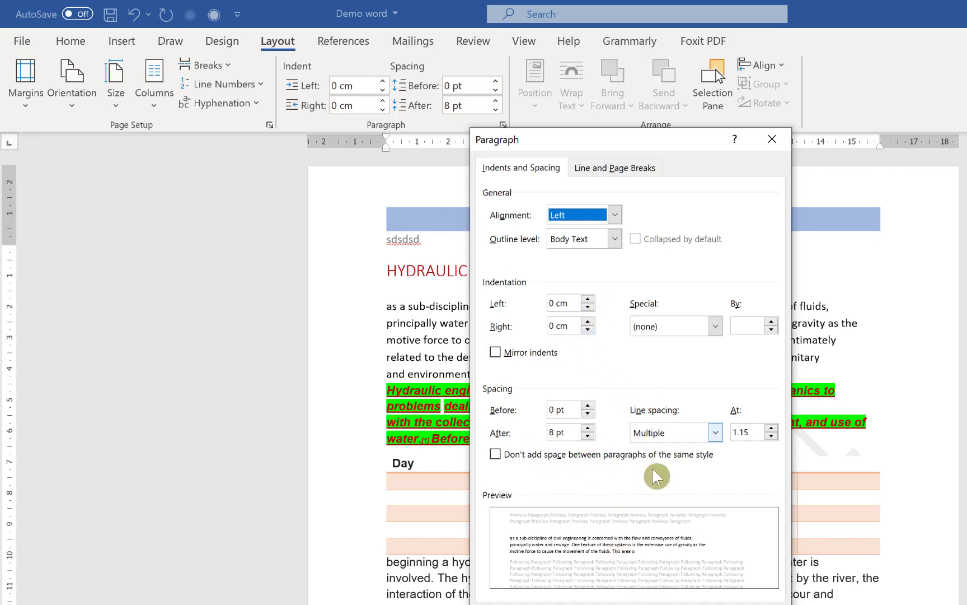
{"action": "left_click", "coordinate": [672, 596]}
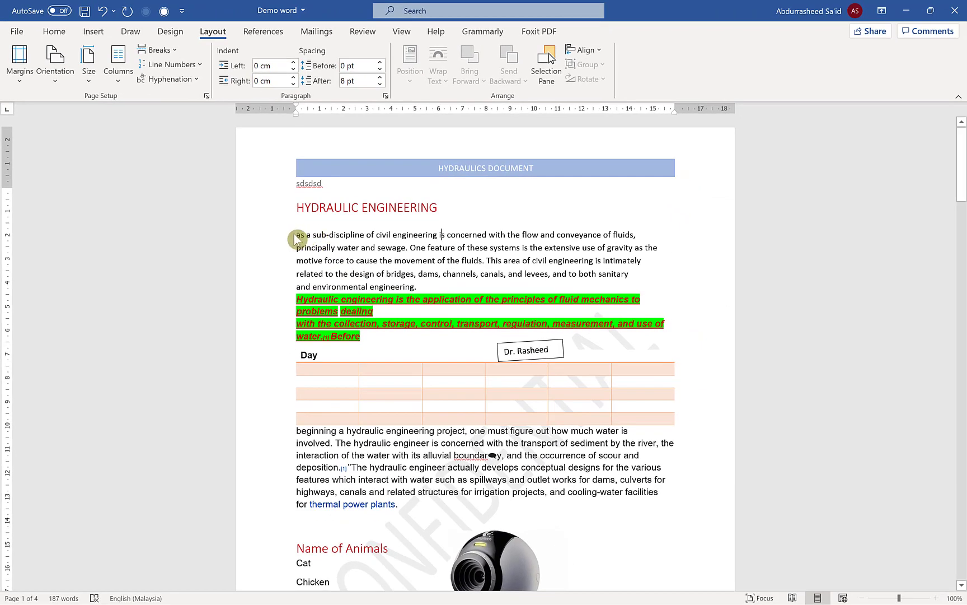
Try a spacing of 36 pt after the first paragraph under the HYDRAULIC ENGINEERING heading, and undo the change.
{"action": "left_click_drag", "start_coordinate": [295, 238], "coordinate": [439, 286]}
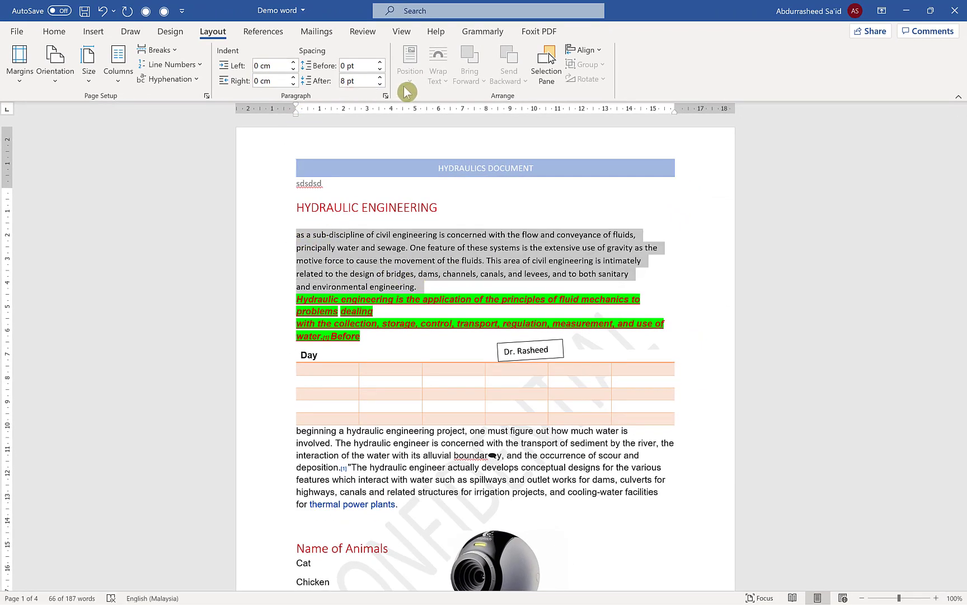
{"action": "left_click", "coordinate": [387, 97]}
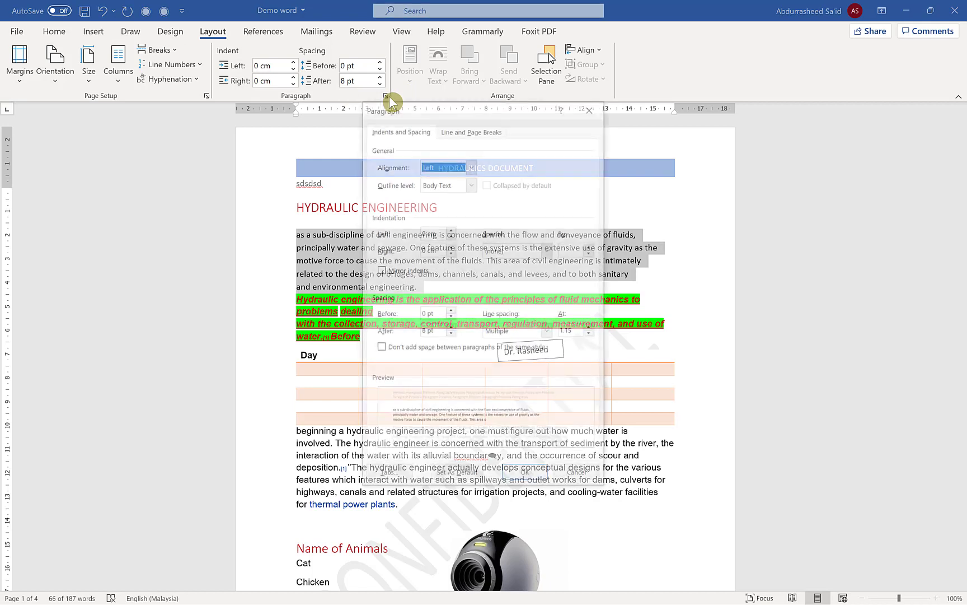
{"action": "left_click", "coordinate": [450, 328]}
{"action": "left_click", "coordinate": [450, 328]}
{"action": "left_click", "coordinate": [450, 328]}
{"action": "left_click", "coordinate": [451, 328]}
{"action": "left_click", "coordinate": [450, 328]}
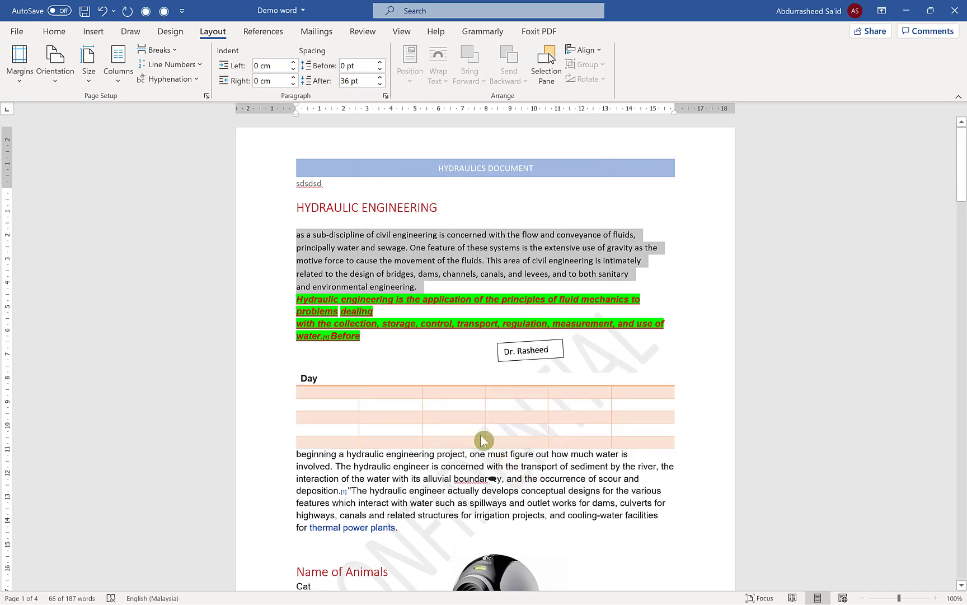
{"action": "key", "text": "ctrl+z"}
{"action": "left_click", "coordinate": [424, 246]}
Try a spacing of 18 pt before the first paragraph under the HYDRAULIC ENGINEERING heading, and set it back to 0 pt.
{"action": "left_click_drag", "start_coordinate": [447, 285], "coordinate": [309, 238]}
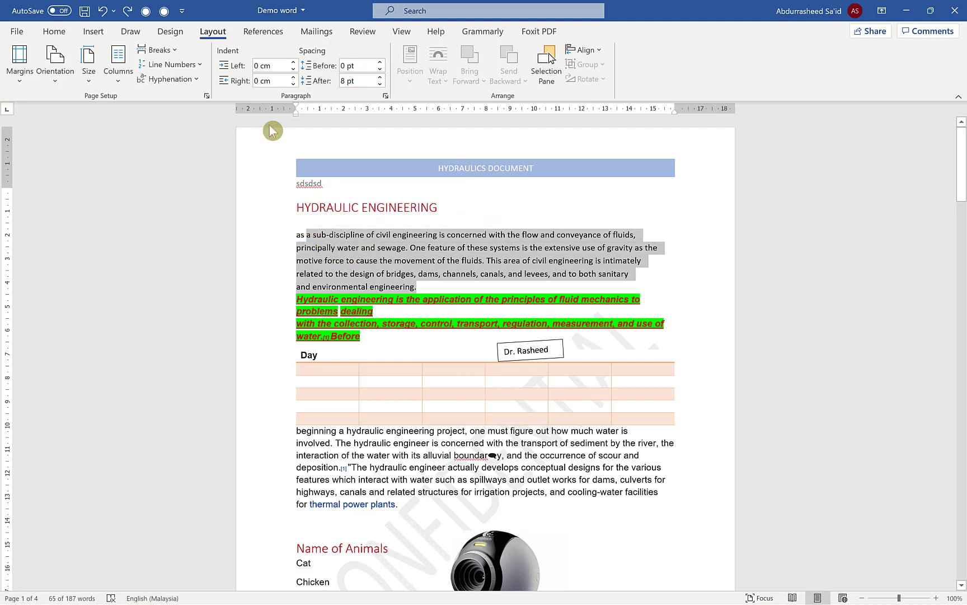
{"action": "left_click", "coordinate": [334, 80]}
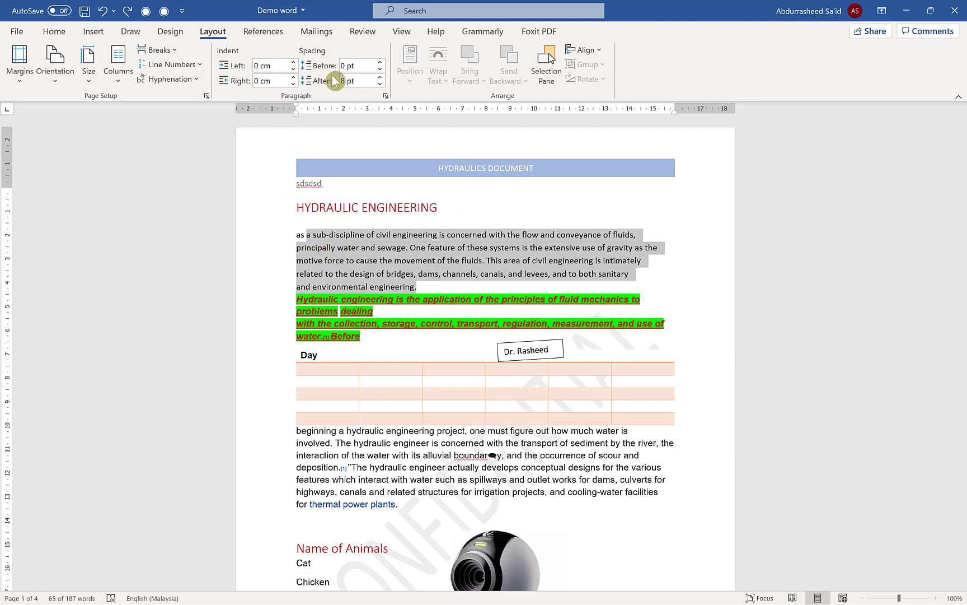
{"action": "left_click", "coordinate": [381, 63]}
{"action": "left_click", "coordinate": [382, 63]}
{"action": "left_click", "coordinate": [381, 62]}
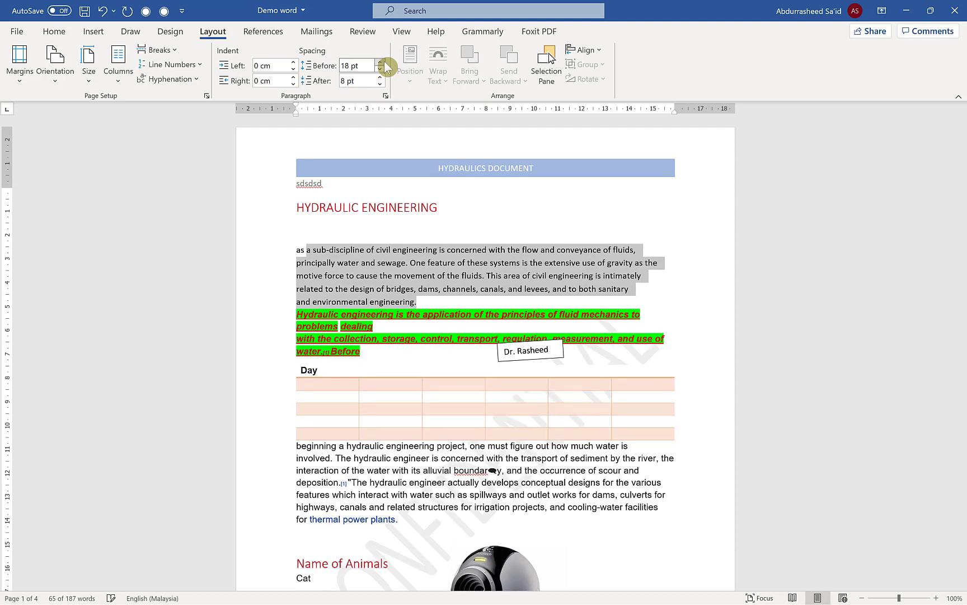
{"action": "left_click", "coordinate": [381, 68]}
{"action": "left_click", "coordinate": [381, 68]}
{"action": "left_click", "coordinate": [381, 68]}
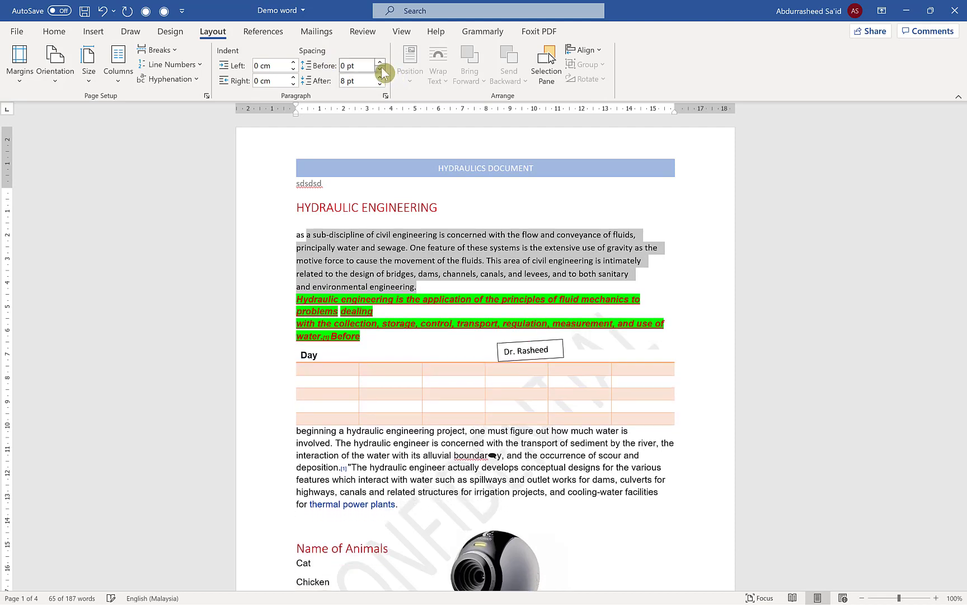
{"action": "left_click", "coordinate": [428, 261]}
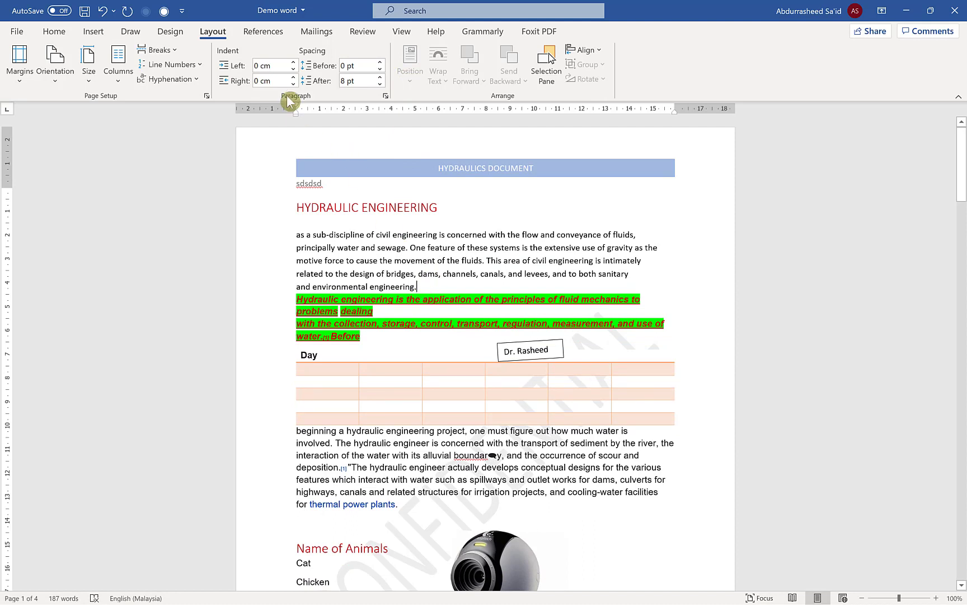
View the list of selectable objects in the document, and close it.
{"action": "left_click", "coordinate": [546, 61]}
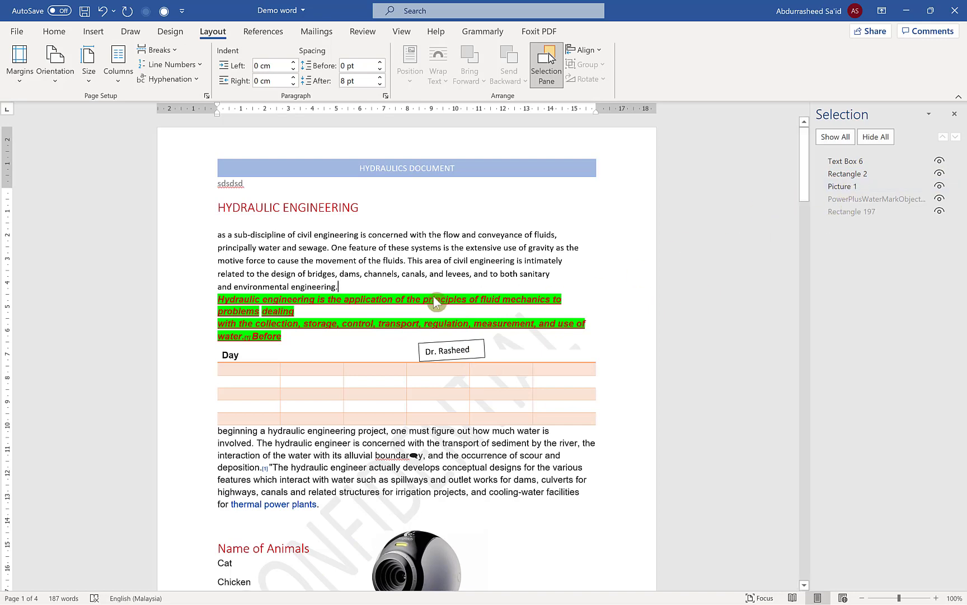
{"action": "left_click", "coordinate": [955, 114]}
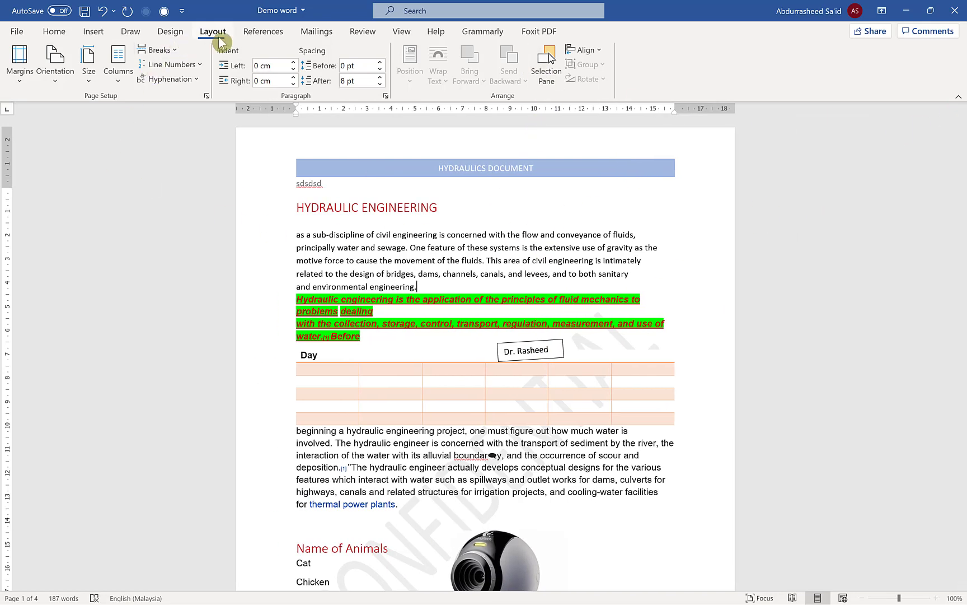
Add blank lines above the HYDRAULIC ENGINEERING heading and insert the Automatic Table 1 table of contents there.
{"action": "left_click", "coordinate": [256, 29]}
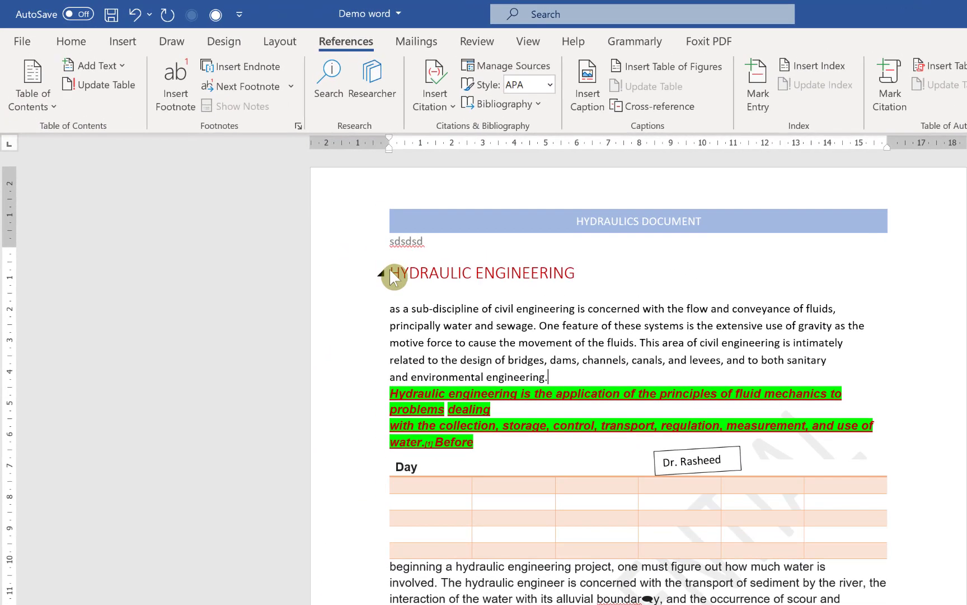
{"action": "left_click", "coordinate": [295, 208]}
{"action": "key", "text": "Return"}
{"action": "key", "text": "Return"}
{"action": "left_click", "coordinate": [419, 274]}
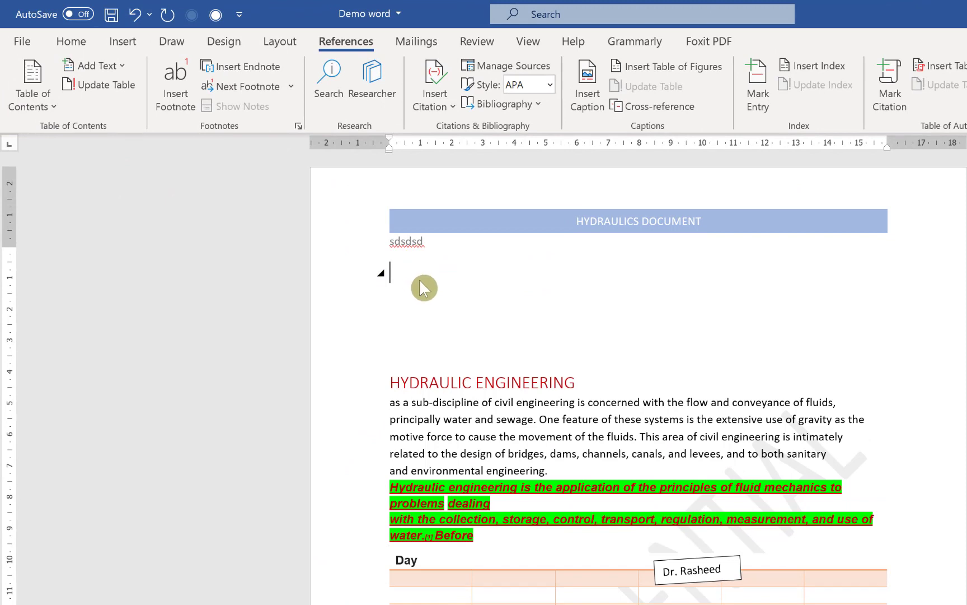
{"action": "left_click", "coordinate": [51, 113]}
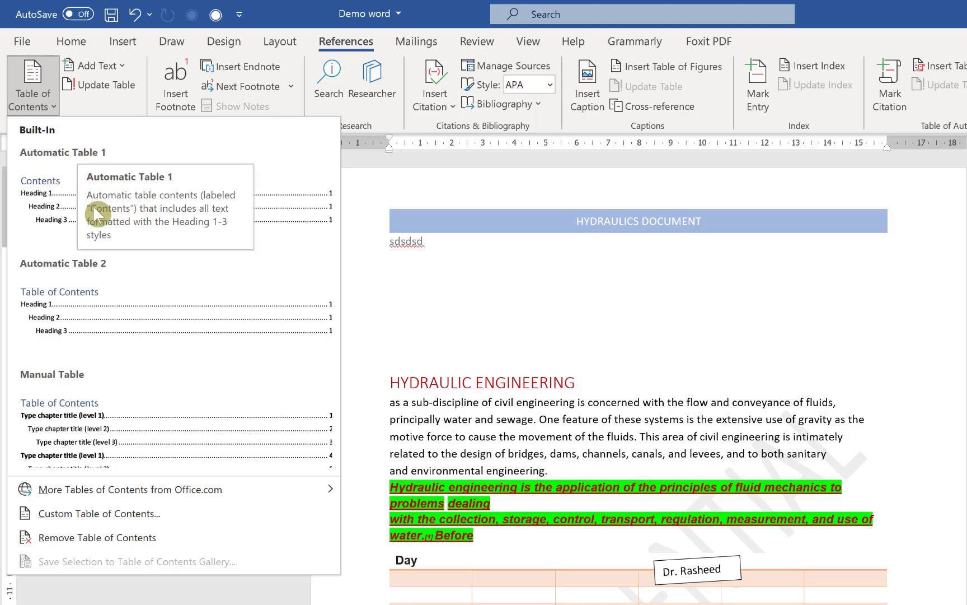
{"action": "left_click", "coordinate": [72, 190]}
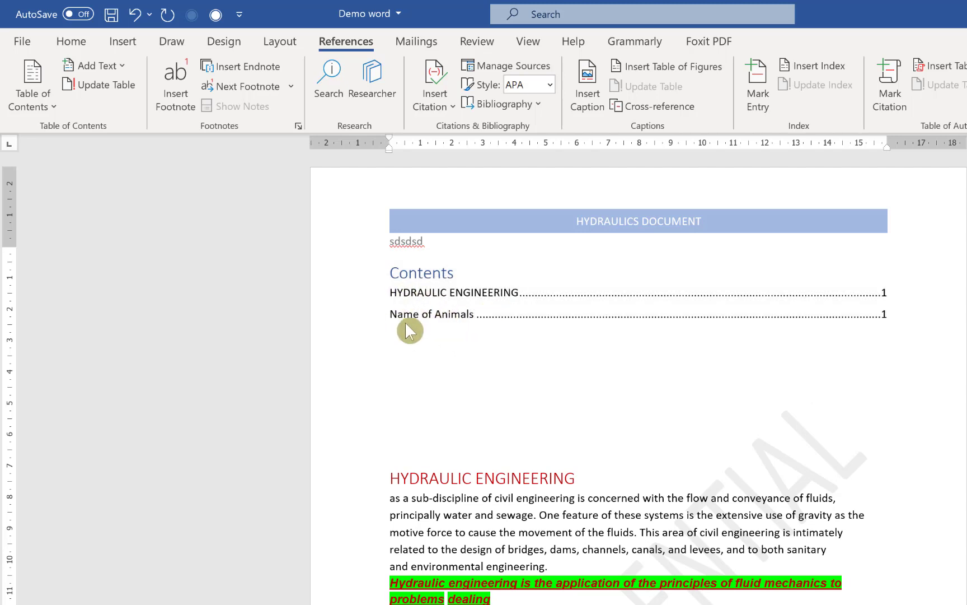
{"action": "scroll", "coordinate": [448, 593], "scroll_direction": "down", "scroll_amount": 6}
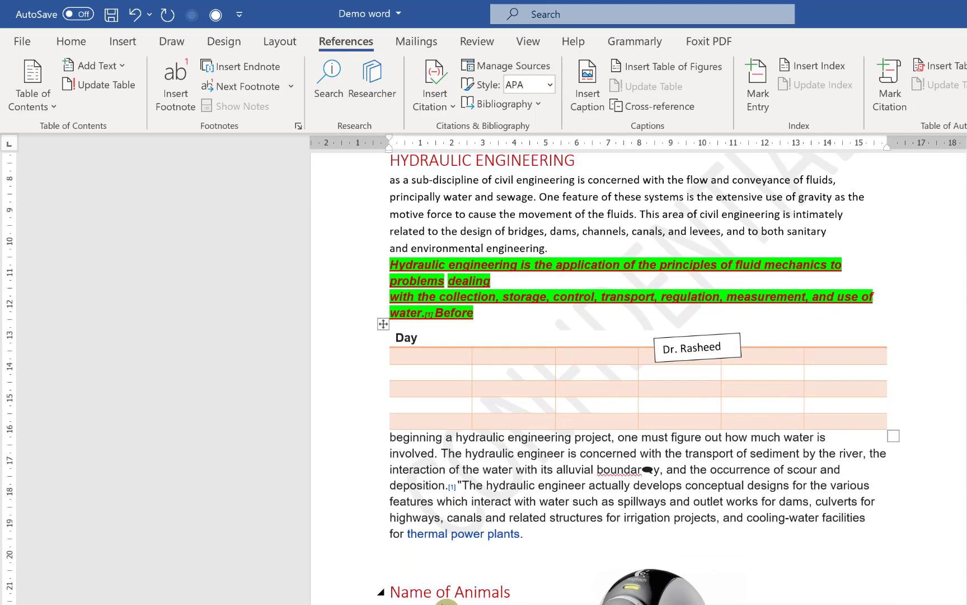
{"action": "scroll", "coordinate": [509, 546], "scroll_direction": "up", "scroll_amount": 6}
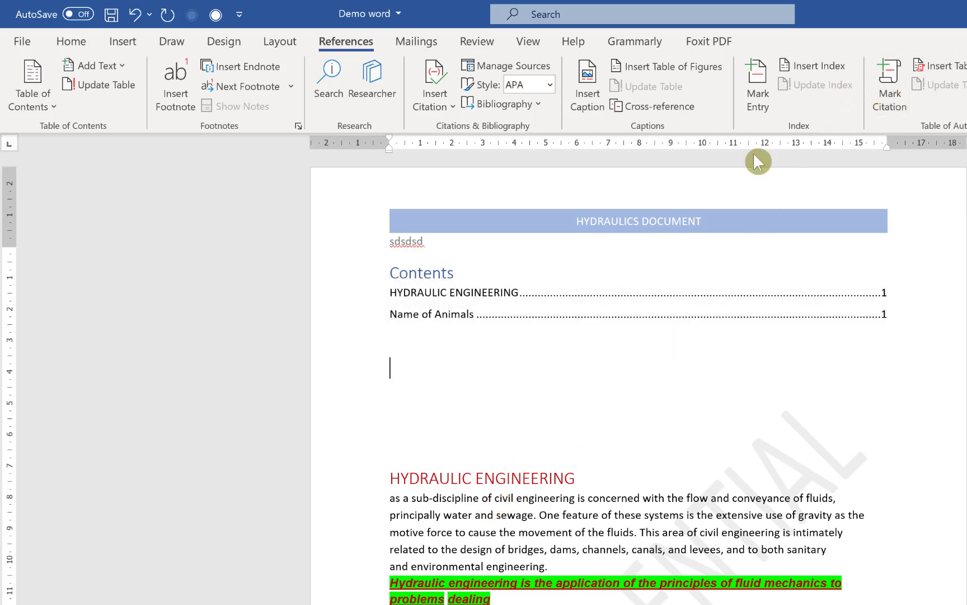
View the document types available for starting a mail merge.
{"action": "left_click", "coordinate": [405, 51]}
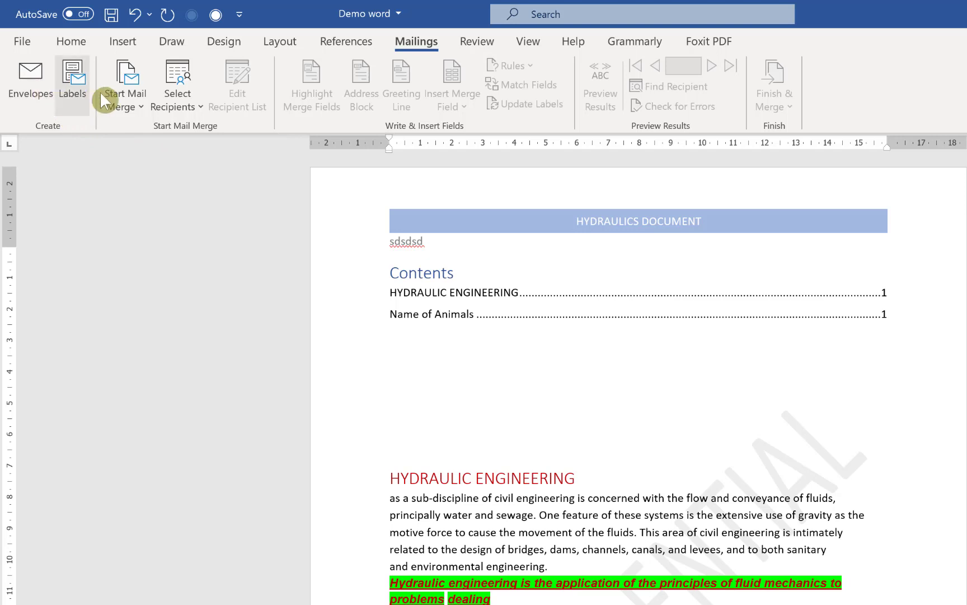
{"action": "left_click", "coordinate": [139, 109]}
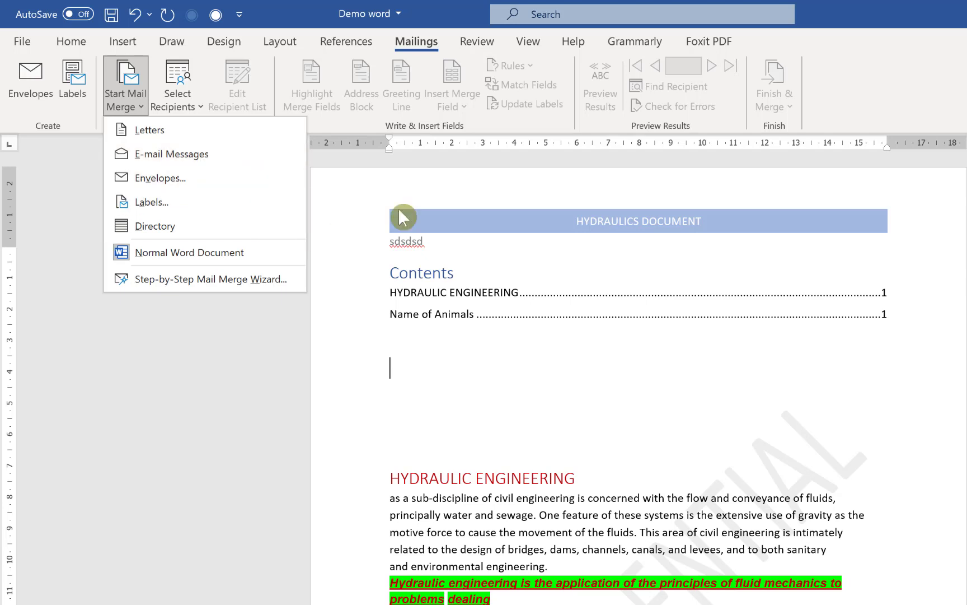
Add the comment "REVIEWE" to the phrase running from "with its alluvial" to "the occurrence of" in the paragraph below the table.
{"action": "left_click", "coordinate": [473, 46]}
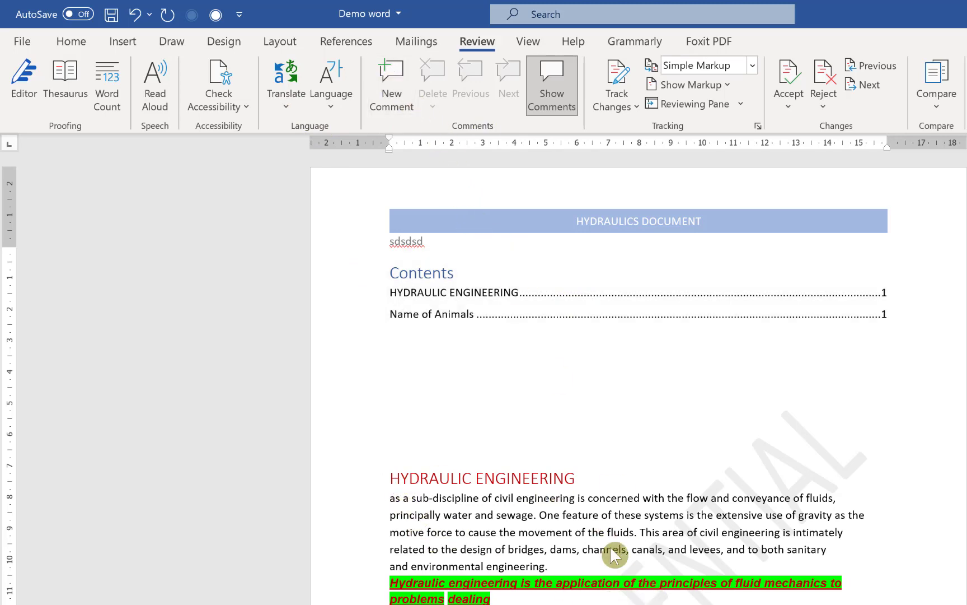
{"action": "scroll", "coordinate": [610, 546], "scroll_direction": "down", "scroll_amount": 5}
{"action": "scroll", "coordinate": [592, 541], "scroll_direction": "down", "scroll_amount": 1}
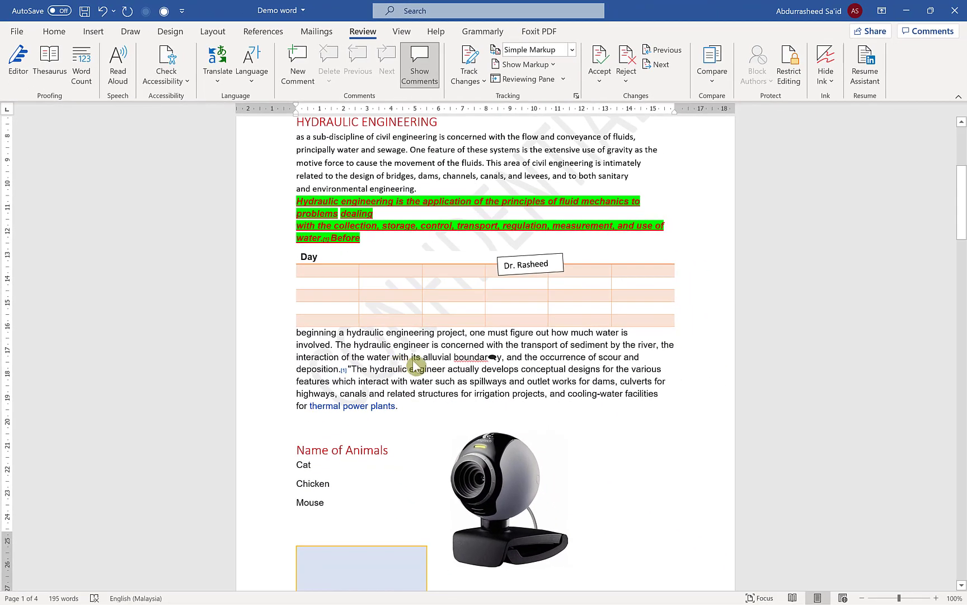
{"action": "left_click_drag", "start_coordinate": [522, 469], "coordinate": [712, 467]}
{"action": "left_click_drag", "start_coordinate": [549, 361], "coordinate": [602, 363]}
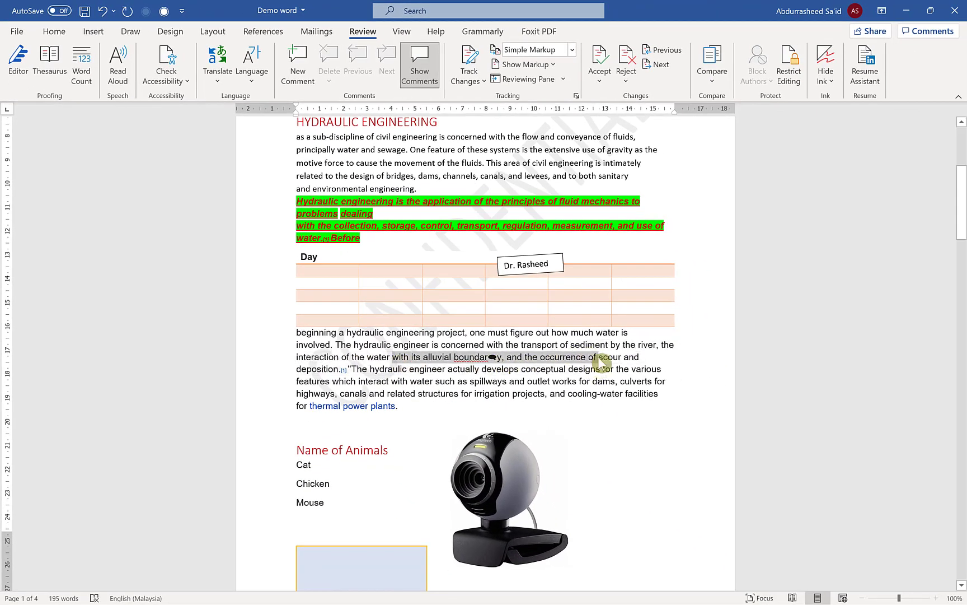
{"action": "left_click", "coordinate": [299, 56]}
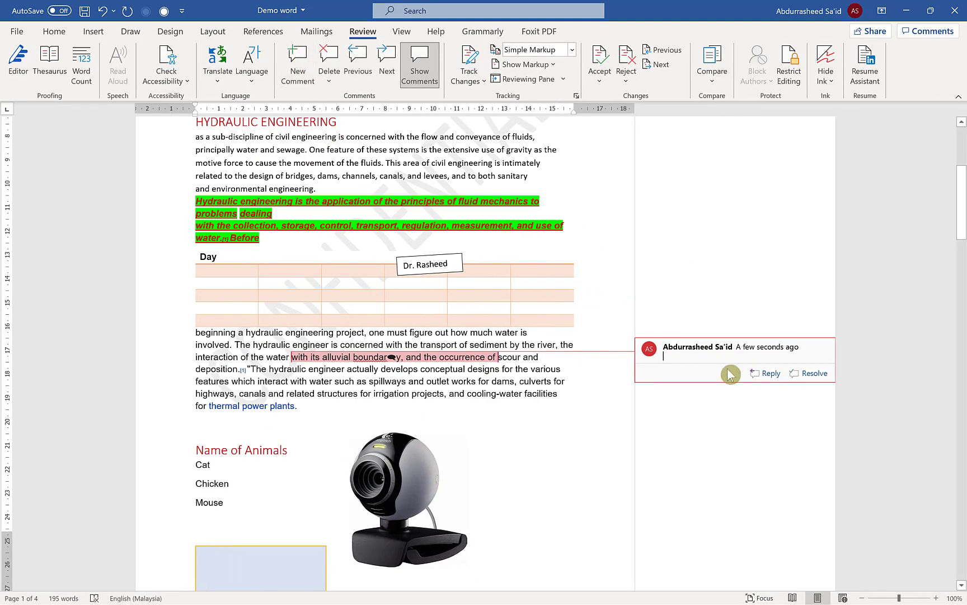
{"action": "type", "text": "REVIEWE"}
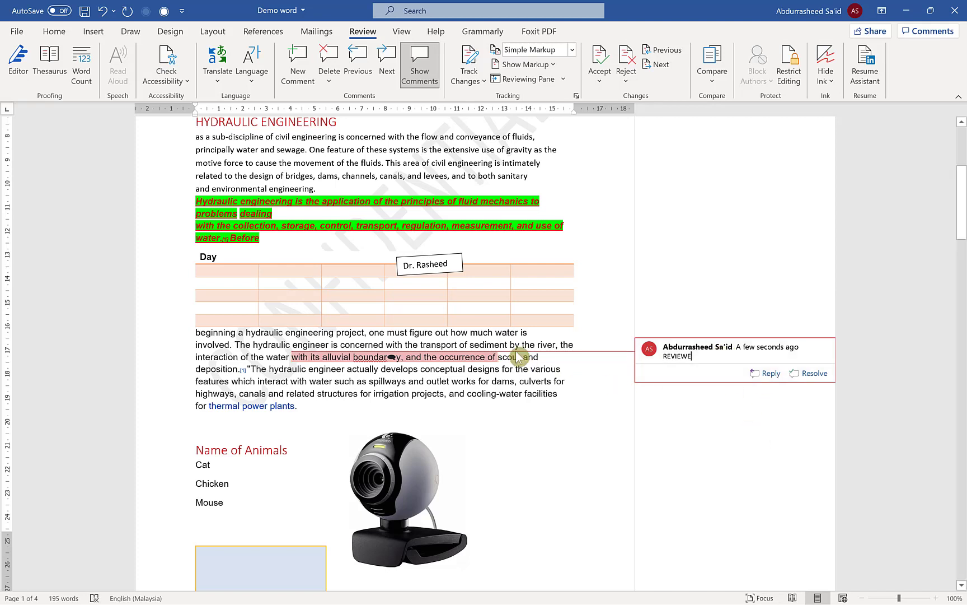
{"action": "left_click", "coordinate": [505, 376]}
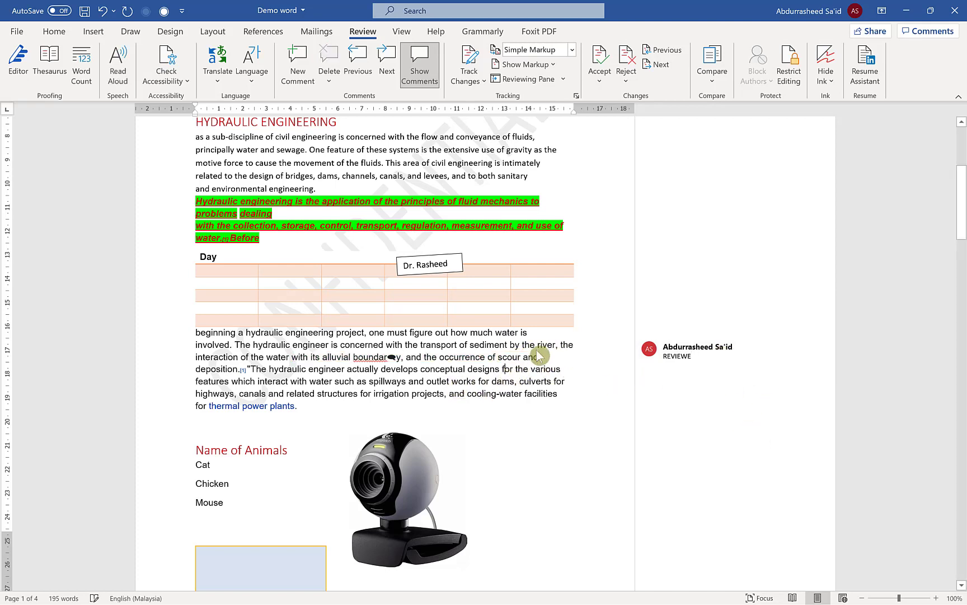
{"action": "left_click", "coordinate": [722, 349]}
{"action": "double_click", "coordinate": [666, 354]}
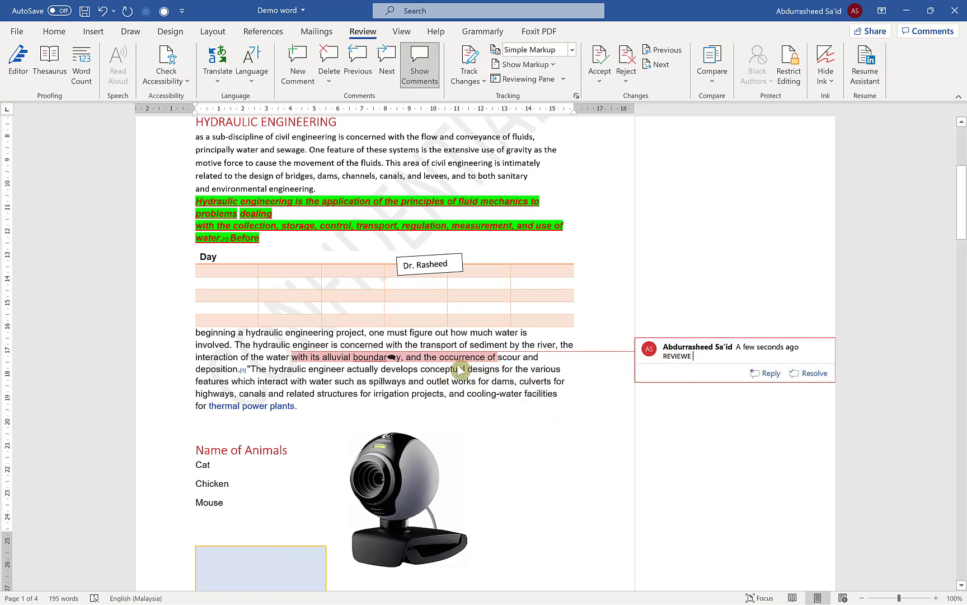
{"action": "left_click", "coordinate": [363, 358]}
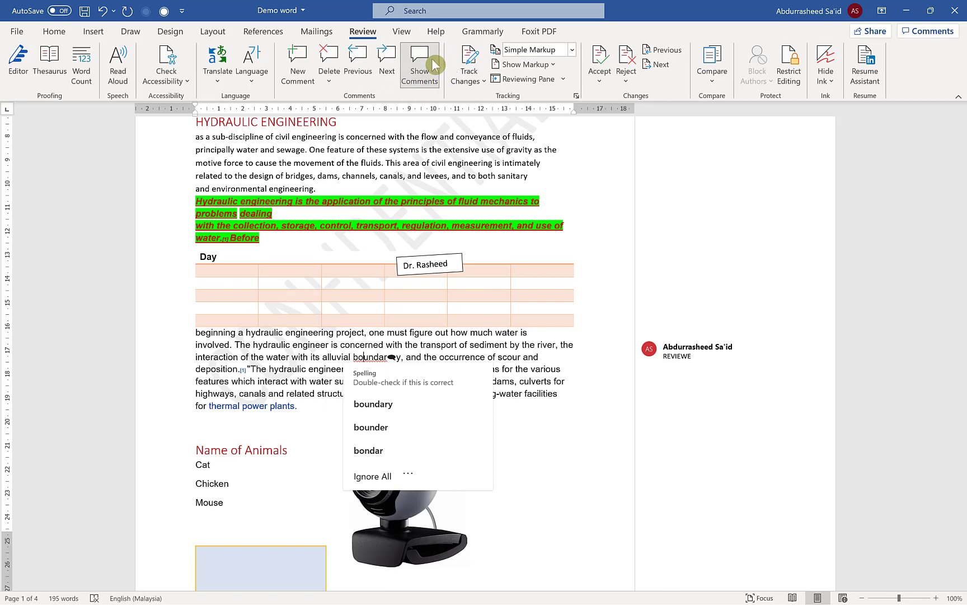
Turn off the display of comments beside the page, and view the available markup display modes.
{"action": "left_click", "coordinate": [423, 72]}
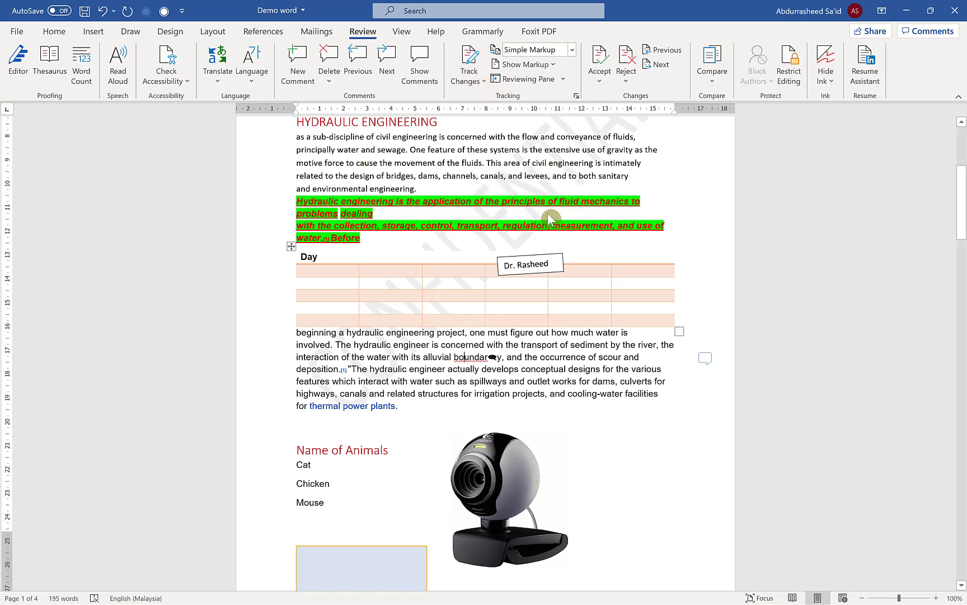
{"action": "left_click", "coordinate": [573, 50]}
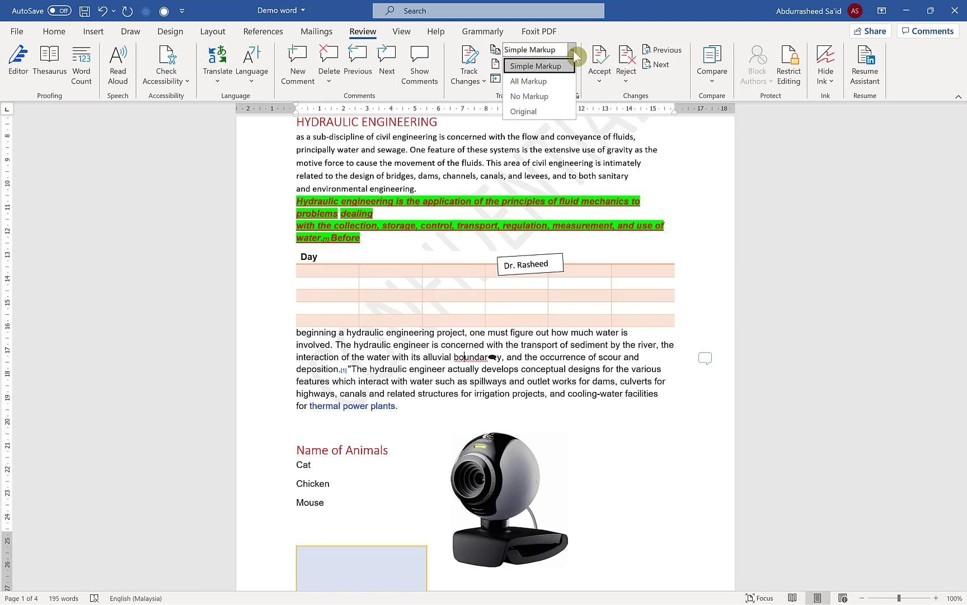
{"action": "left_click", "coordinate": [498, 152]}
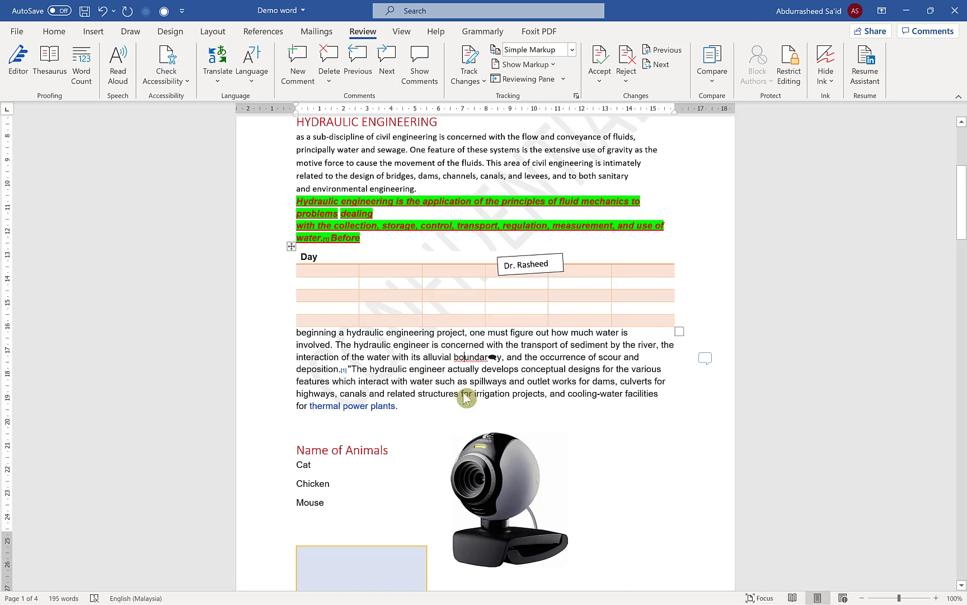
{"action": "left_click", "coordinate": [458, 369]}
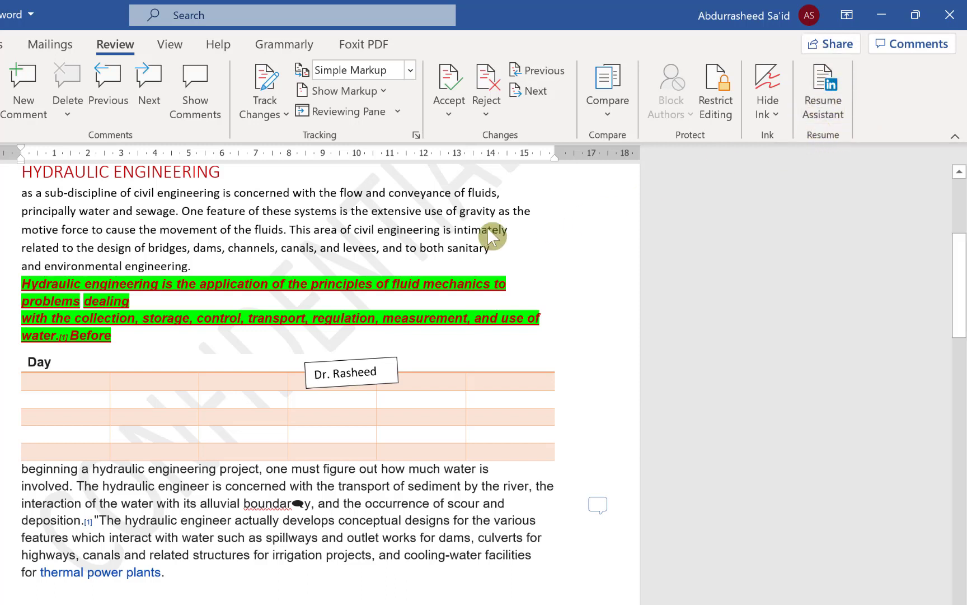
Switch the document to Read Mode, and page through to its last screen and back to the first.
{"action": "left_click", "coordinate": [171, 44]}
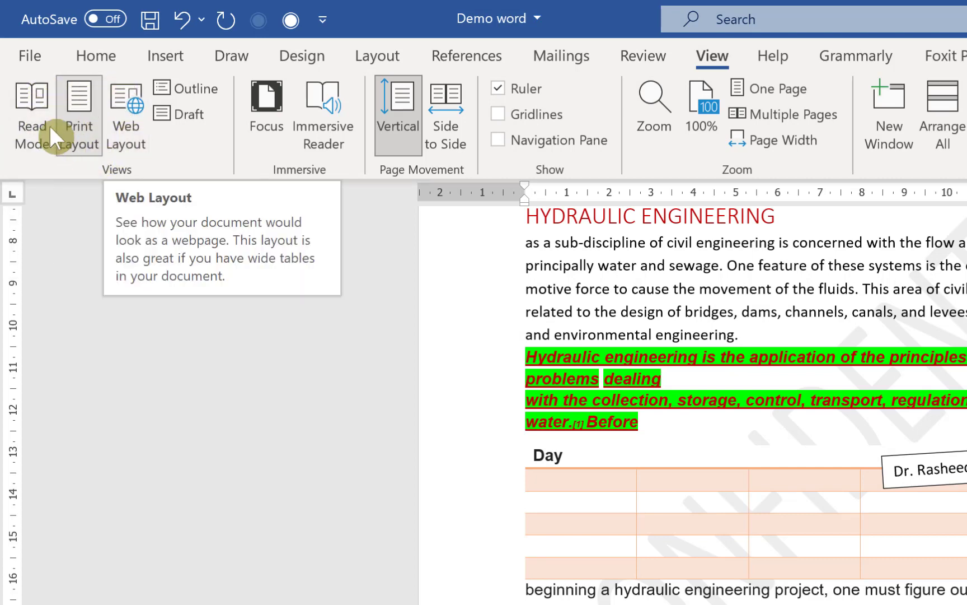
{"action": "left_click", "coordinate": [22, 98]}
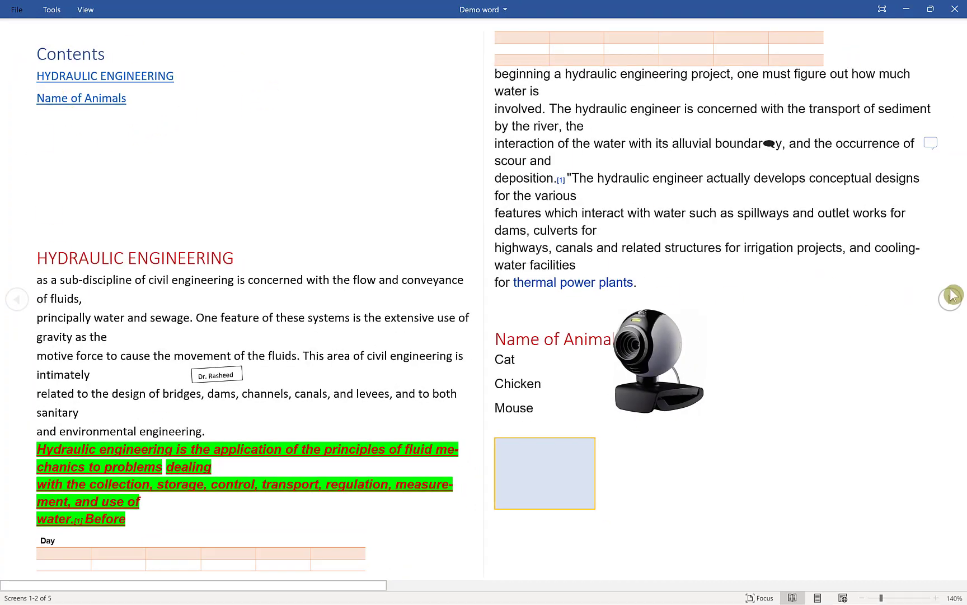
{"action": "left_click", "coordinate": [957, 304]}
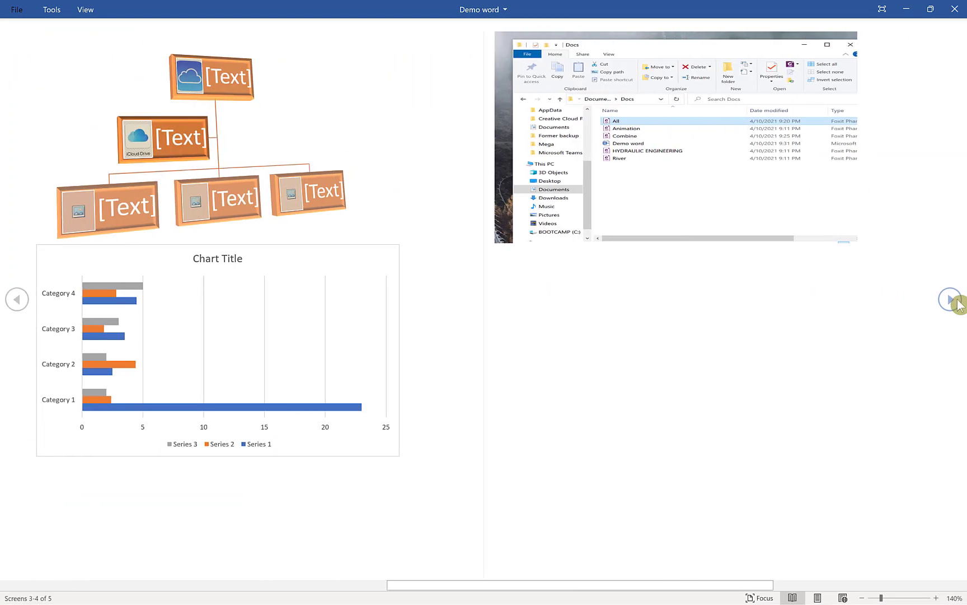
{"action": "left_click", "coordinate": [957, 304]}
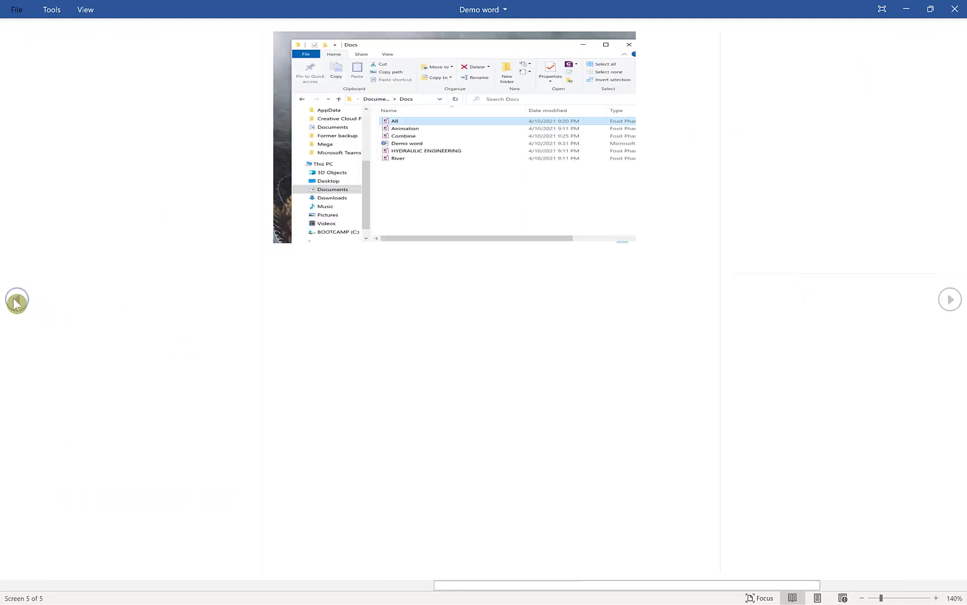
{"action": "left_click", "coordinate": [15, 302]}
{"action": "left_click", "coordinate": [16, 302]}
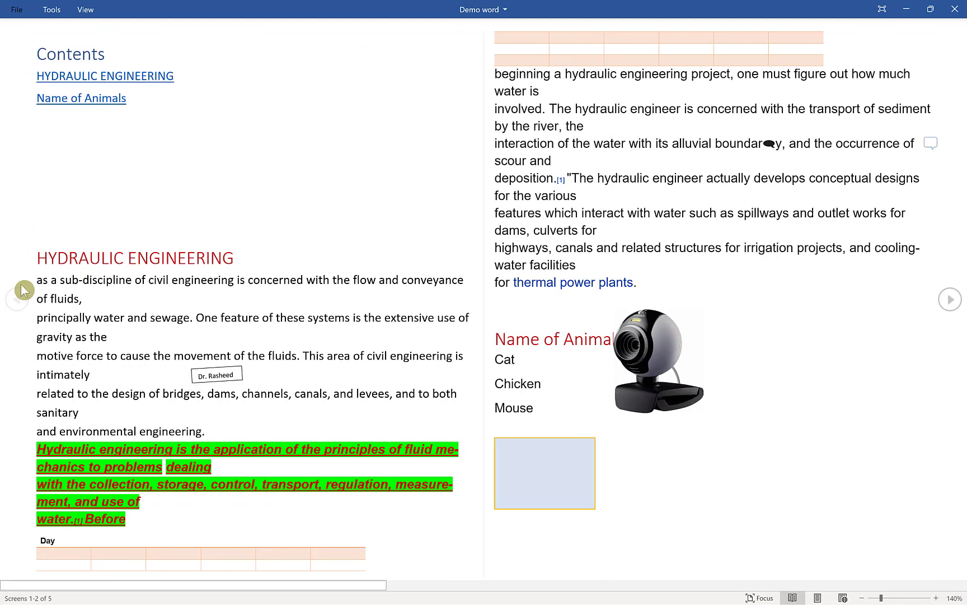
Display the document in Focus mode from Read Mode.
{"action": "left_click", "coordinate": [80, 11]}
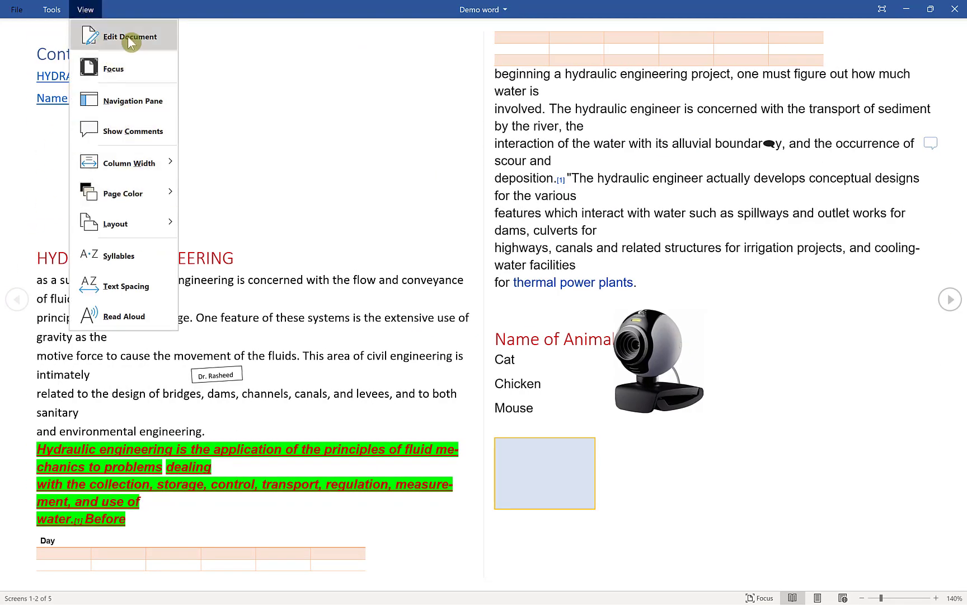
{"action": "left_click", "coordinate": [128, 67]}
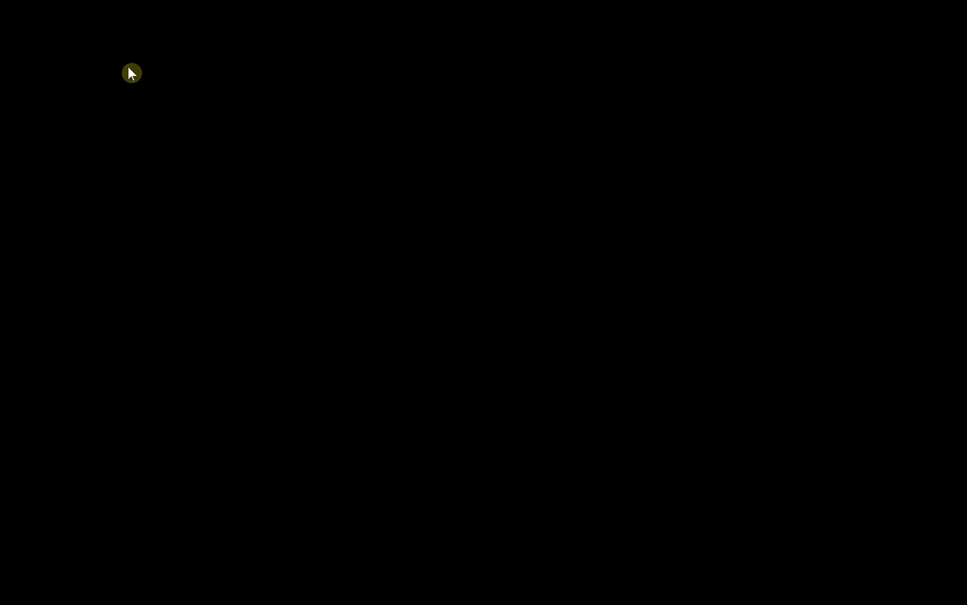
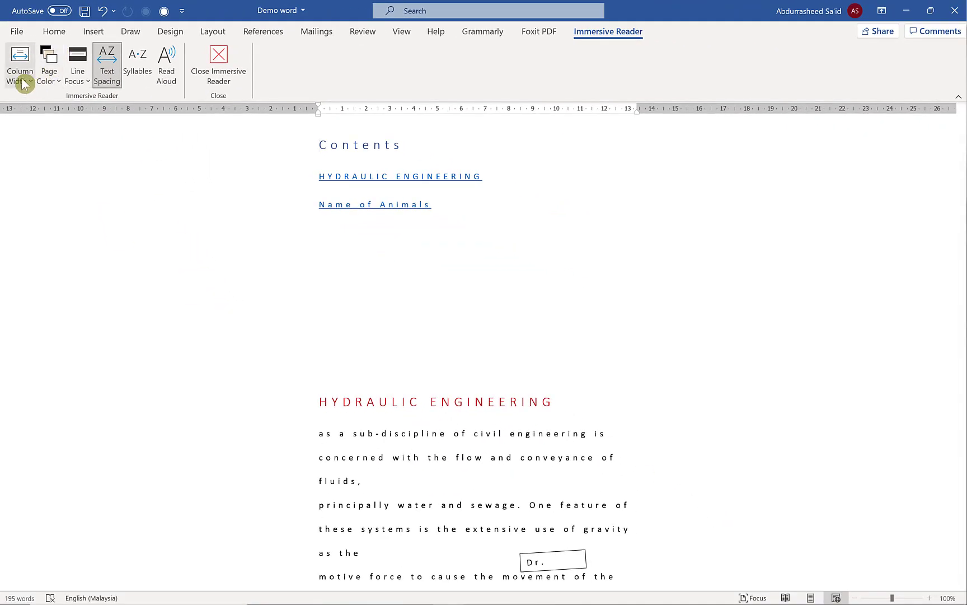
Have the document read aloud in Immersive Reader, and pause the reading at the HYDRAULIC ENGINEERING heading.
{"action": "left_click", "coordinate": [166, 60]}
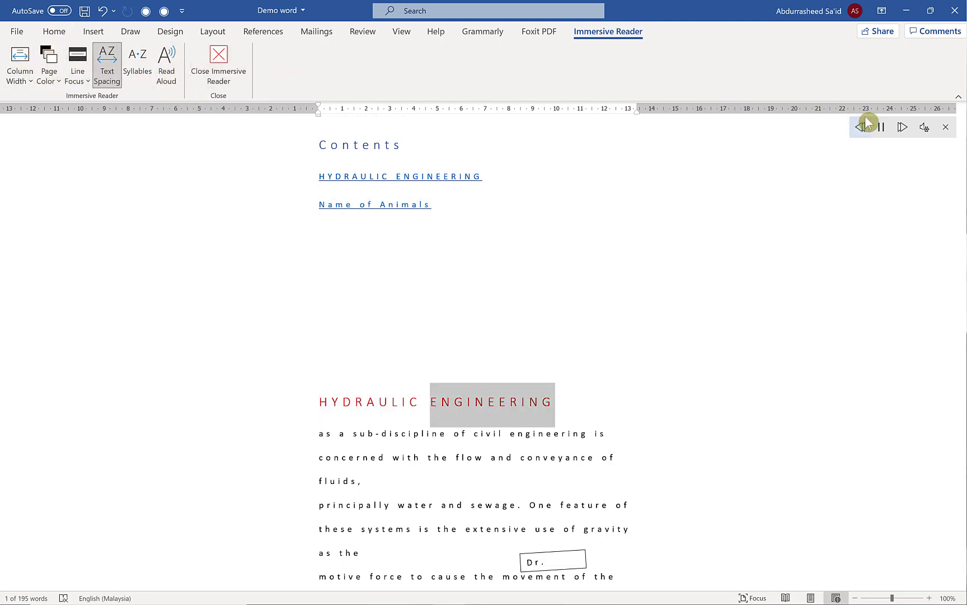
{"action": "left_click", "coordinate": [881, 129]}
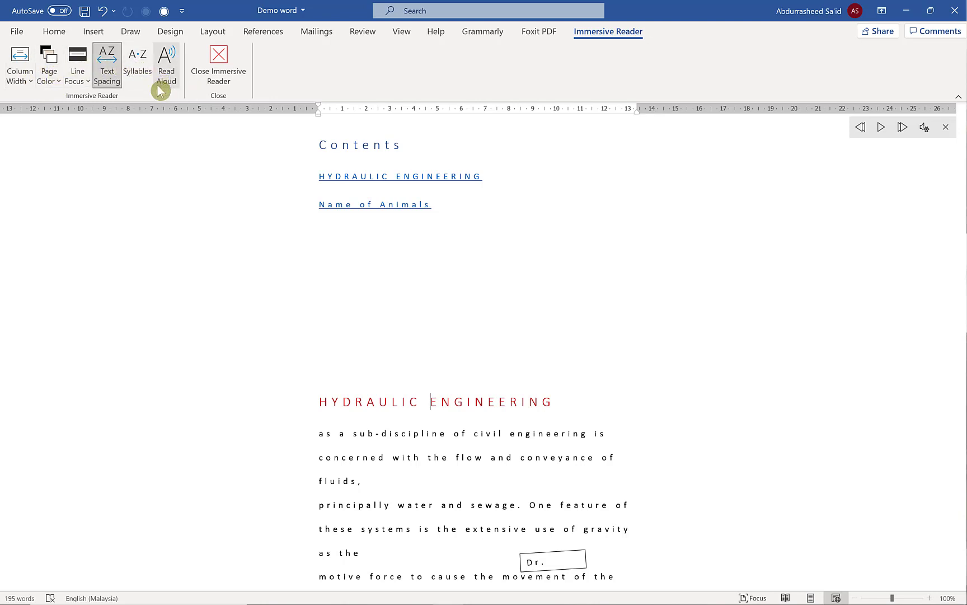
Try the One Line setting for line focus in Immersive Reader, and set line focus back to None.
{"action": "left_click", "coordinate": [88, 83]}
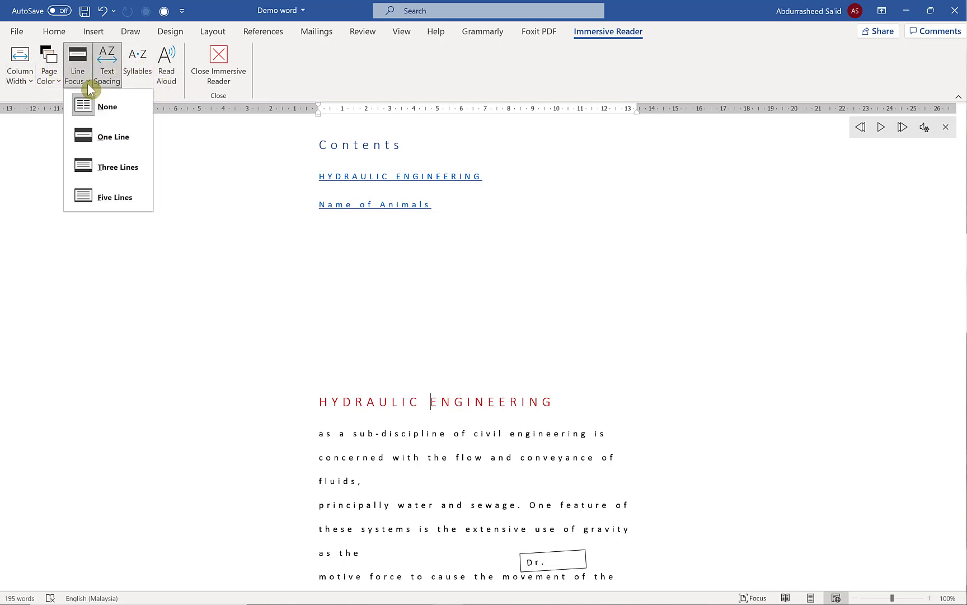
{"action": "left_click", "coordinate": [123, 139]}
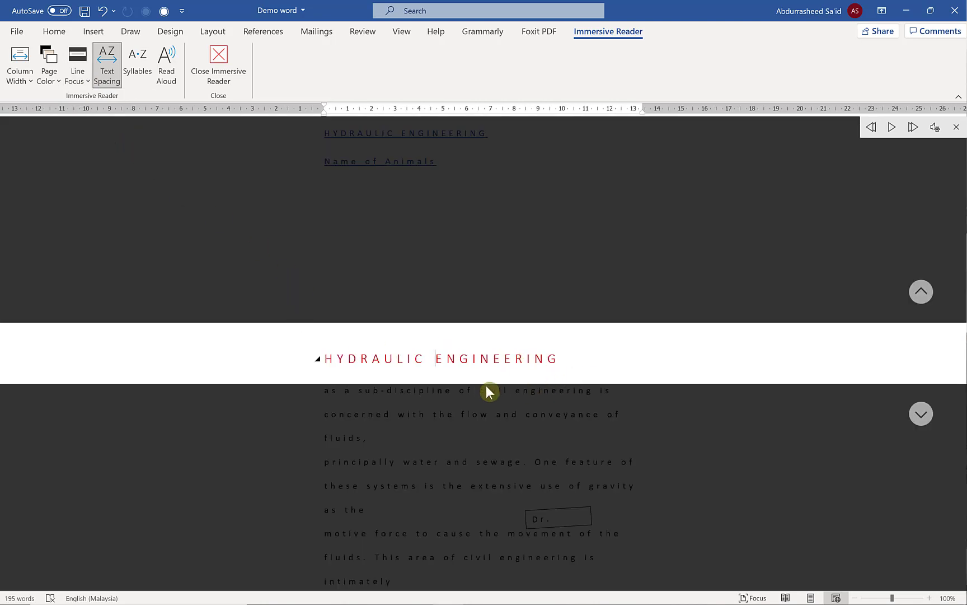
{"action": "left_click", "coordinate": [78, 68]}
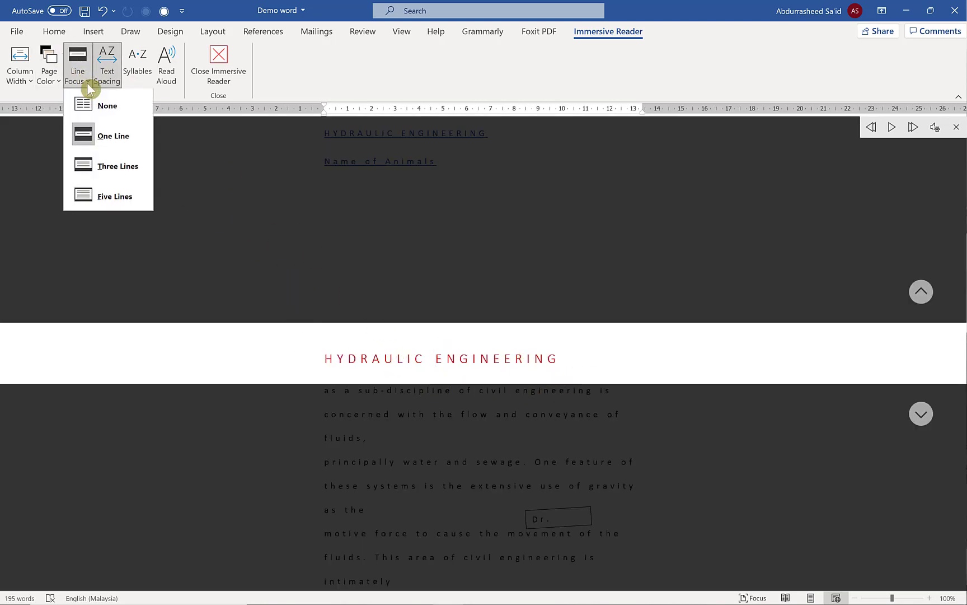
{"action": "left_click", "coordinate": [103, 116]}
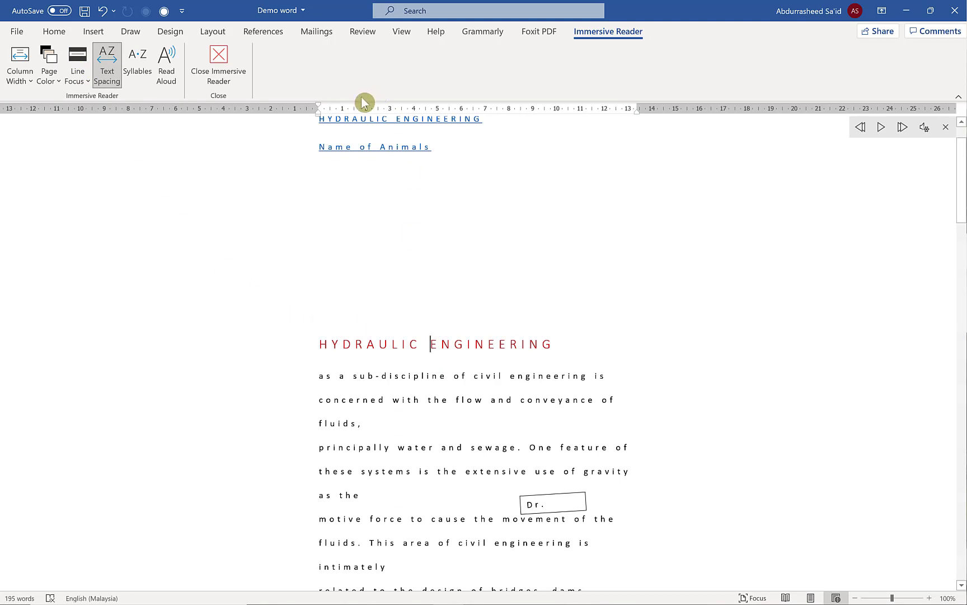
Try the Very Narrow column width and a wider one, set the width back to Narrow, and close Immersive Reader.
{"action": "left_click", "coordinate": [54, 81]}
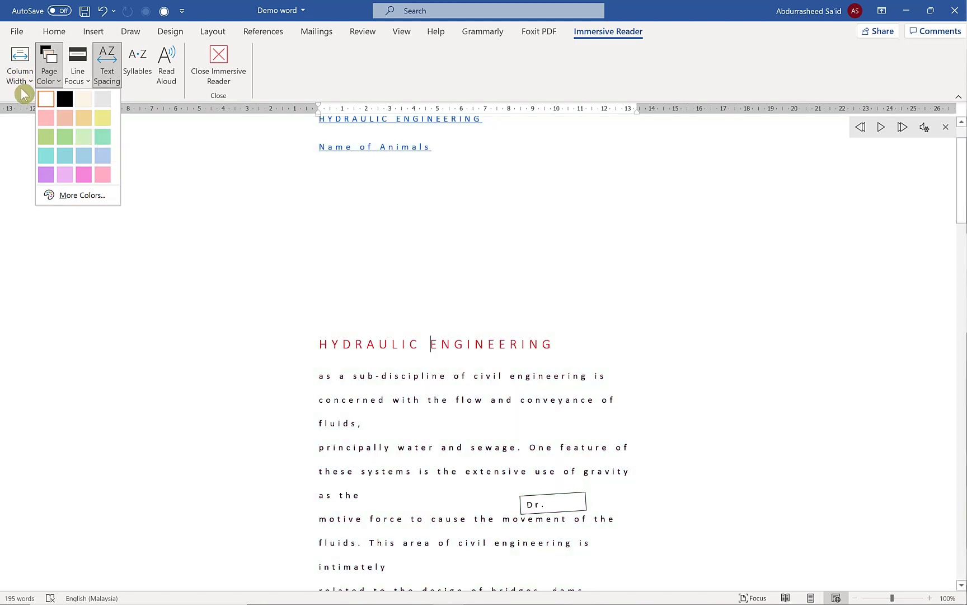
{"action": "left_click", "coordinate": [28, 77]}
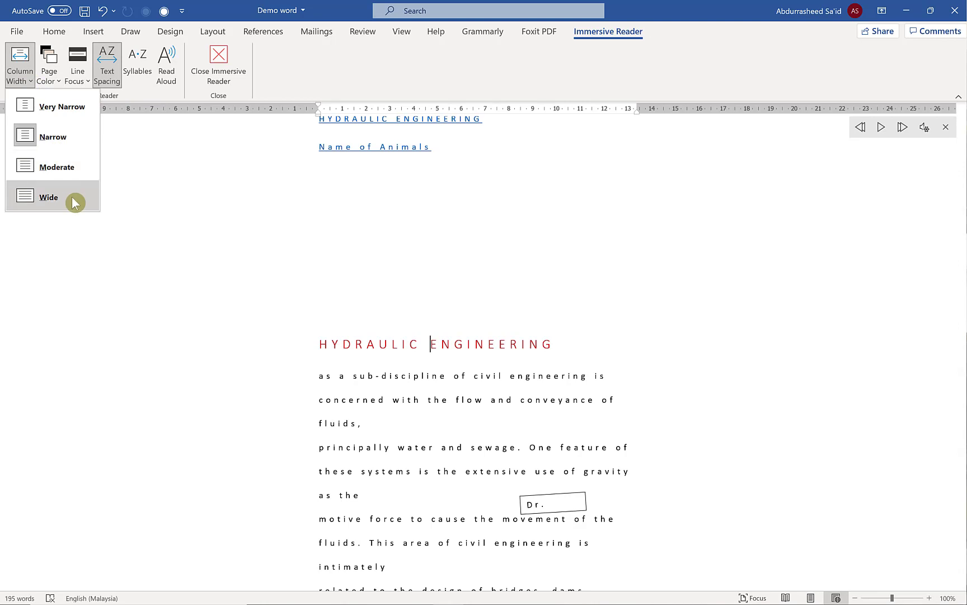
{"action": "left_click", "coordinate": [60, 105]}
{"action": "left_click", "coordinate": [33, 82]}
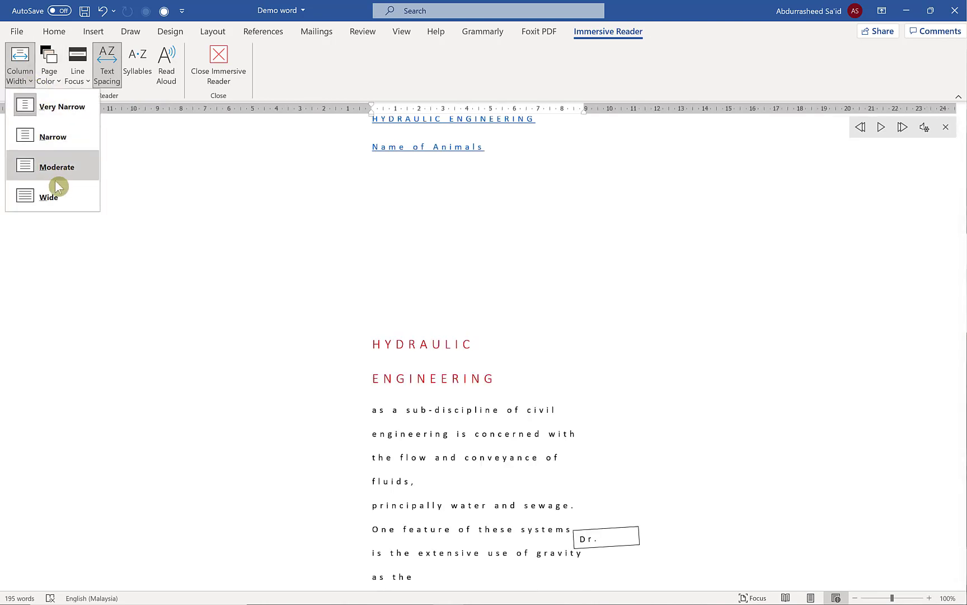
{"action": "left_click", "coordinate": [56, 176]}
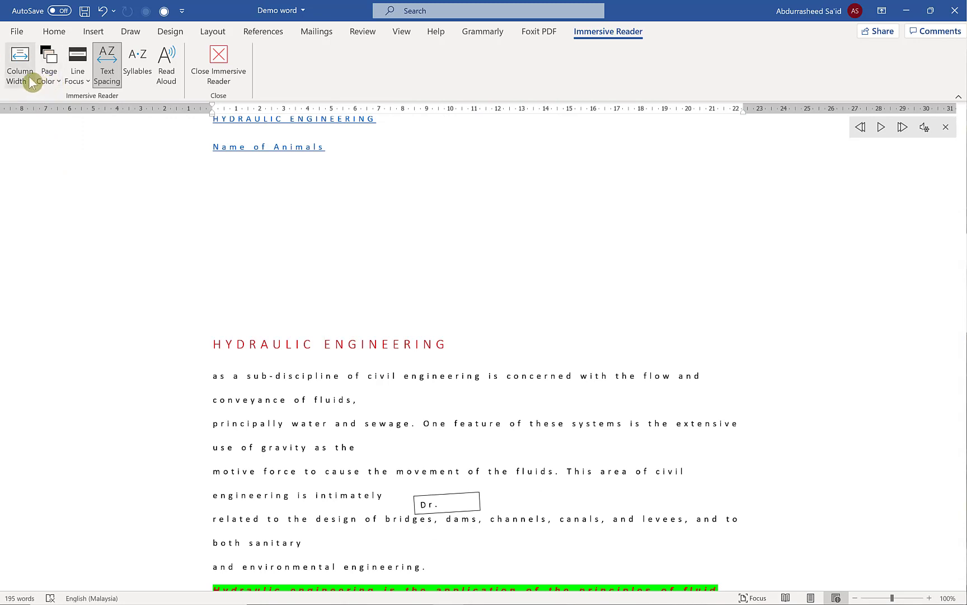
{"action": "left_click", "coordinate": [29, 80]}
{"action": "left_click", "coordinate": [48, 137]}
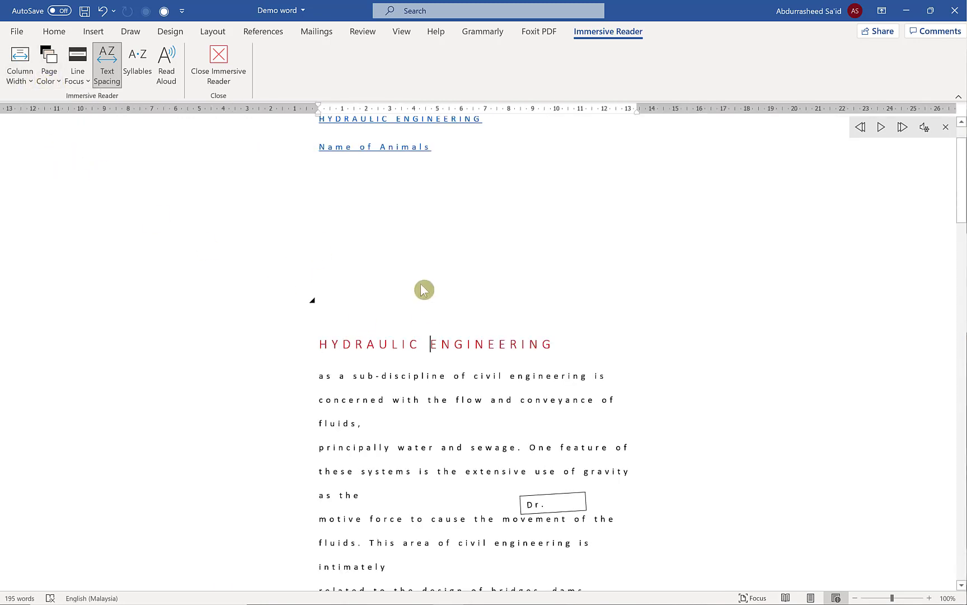
{"action": "left_click", "coordinate": [216, 61]}
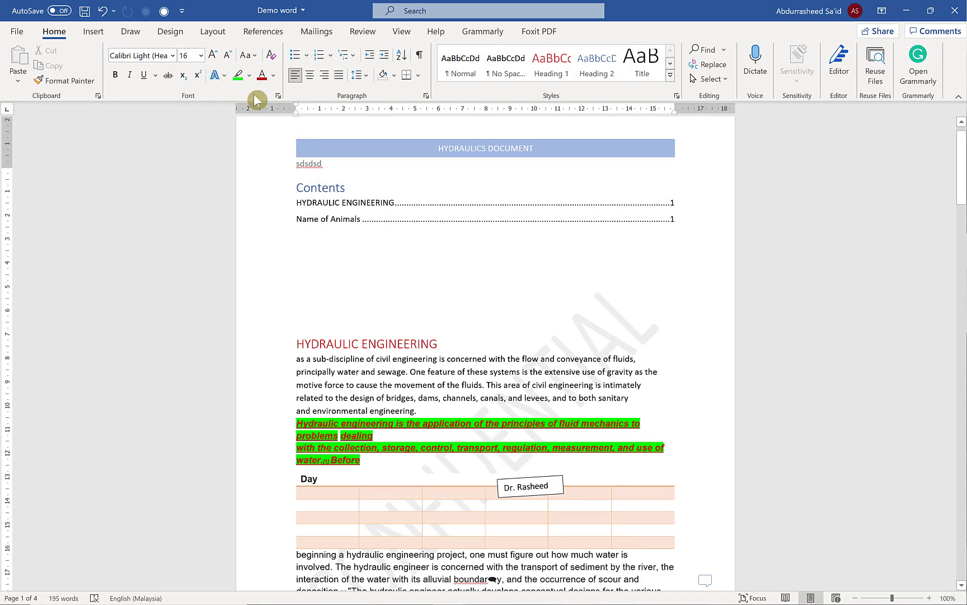
Set the document's page movement to Side to Side.
{"action": "left_click", "coordinate": [401, 31]}
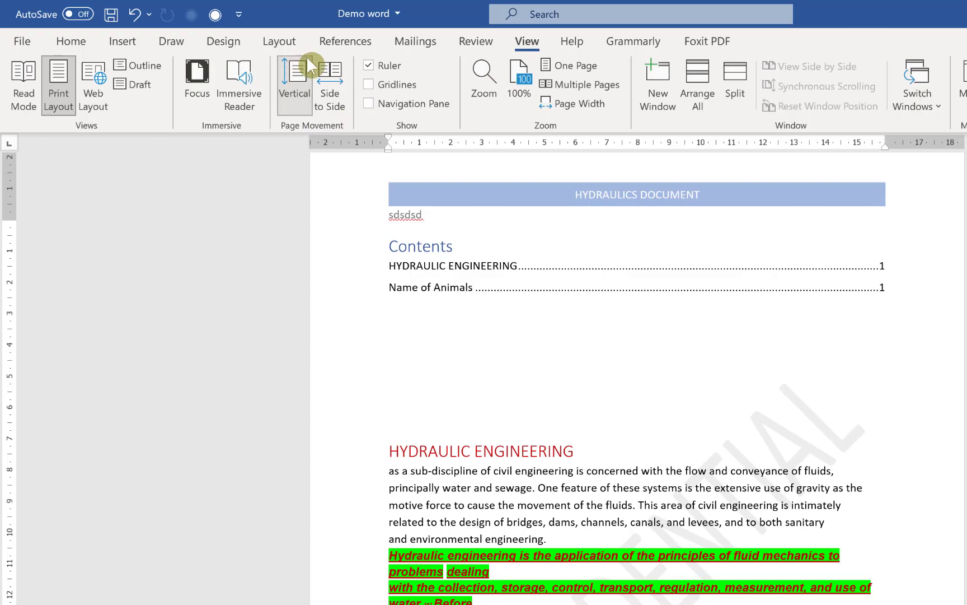
{"action": "left_click", "coordinate": [346, 73]}
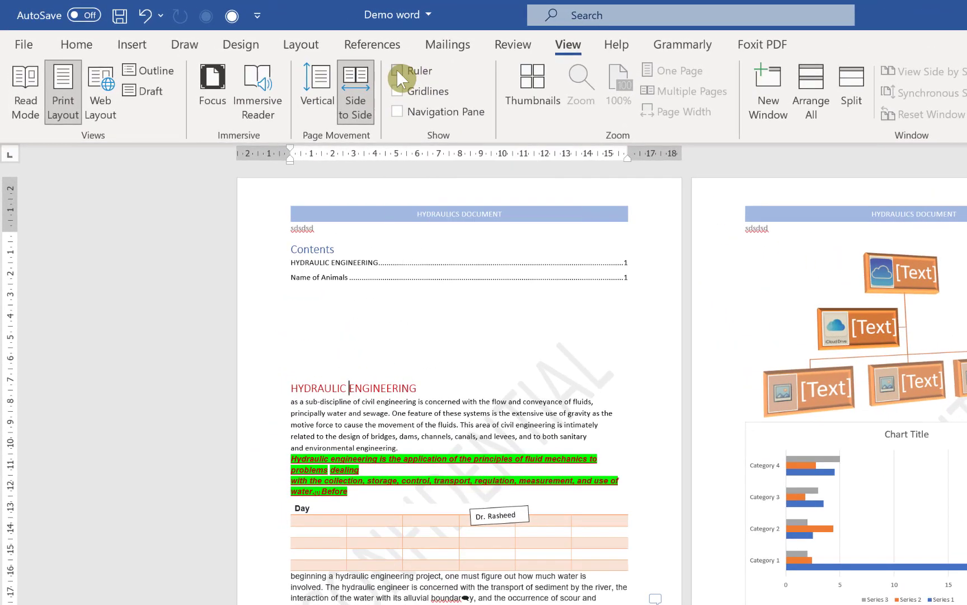
Hide the ruler and show it again, and turn the page gridlines on and off.
{"action": "left_click", "coordinate": [398, 72]}
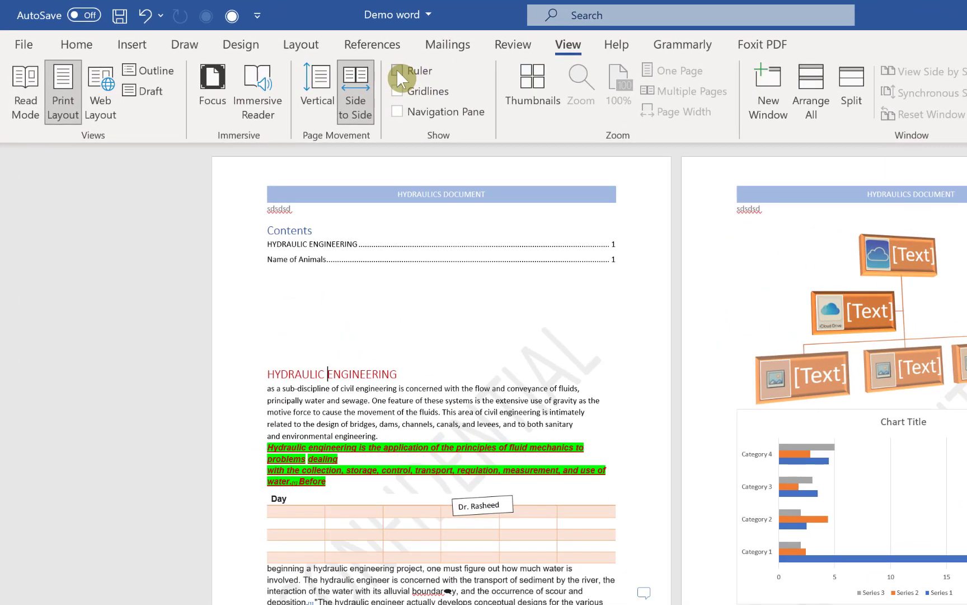
{"action": "left_click", "coordinate": [397, 70]}
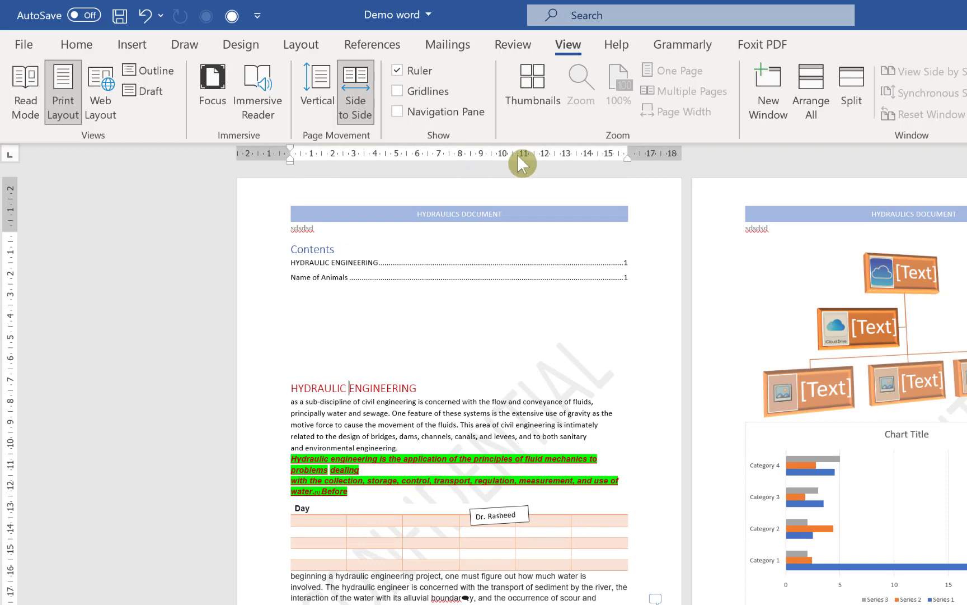
{"action": "left_click", "coordinate": [398, 90]}
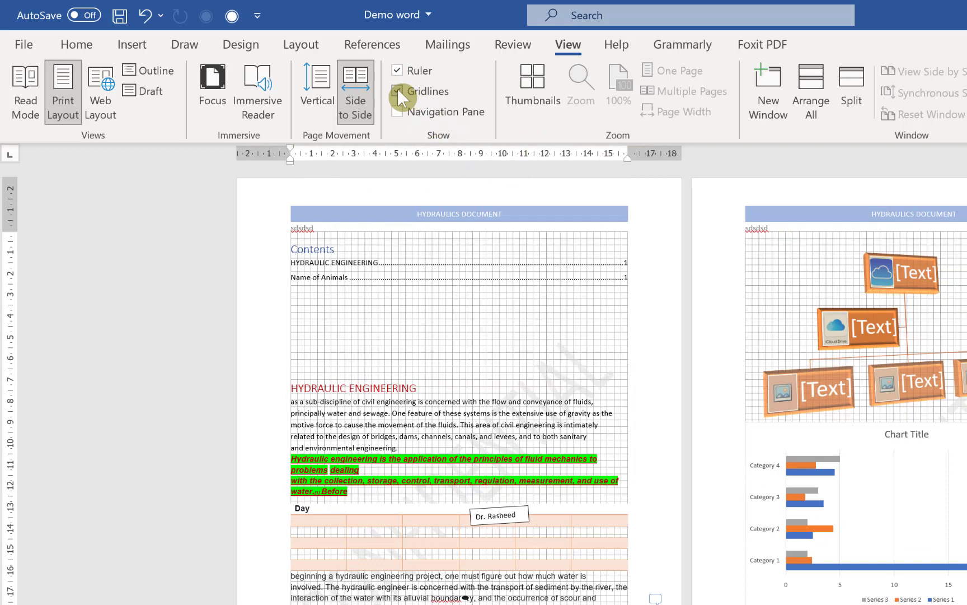
{"action": "left_click", "coordinate": [399, 92]}
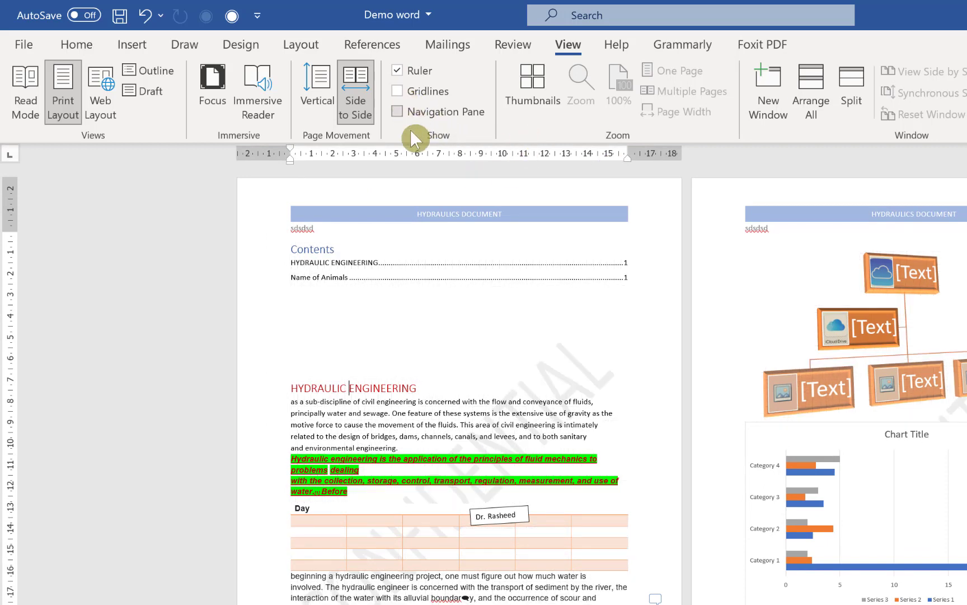
Show and hide the navigation pane, and set the page movement back to Vertical.
{"action": "left_click", "coordinate": [397, 111]}
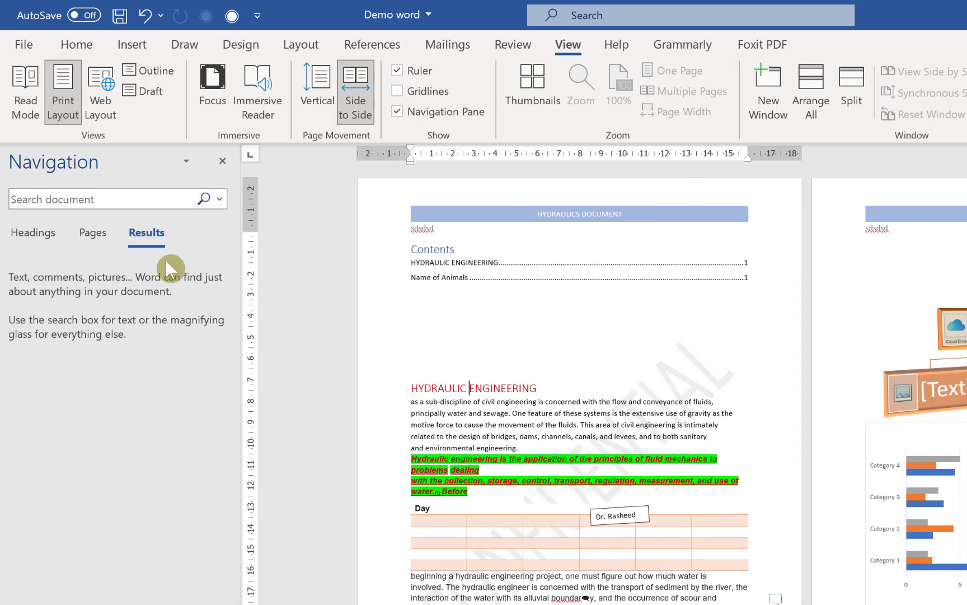
{"action": "left_click", "coordinate": [398, 111]}
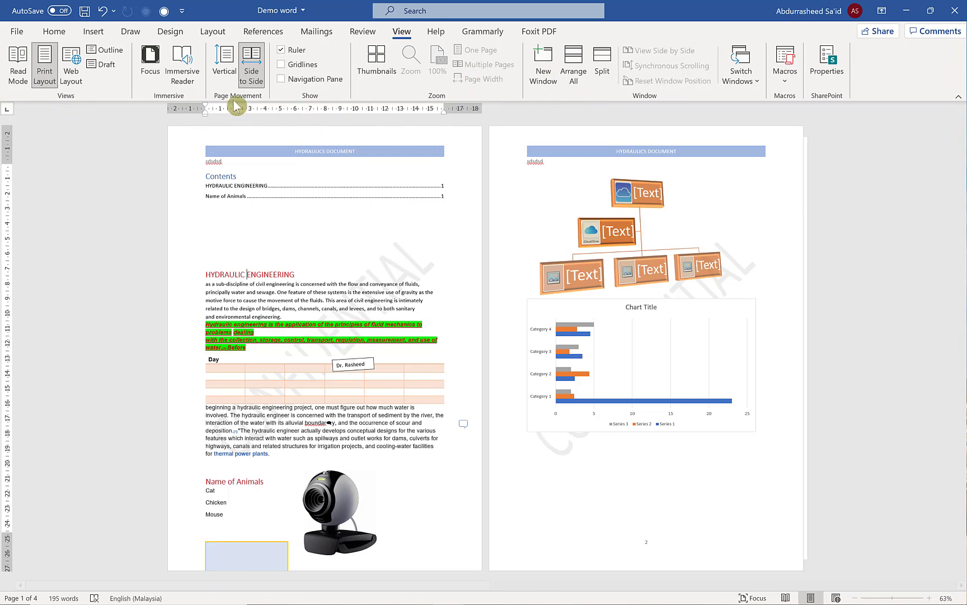
{"action": "left_click", "coordinate": [224, 64]}
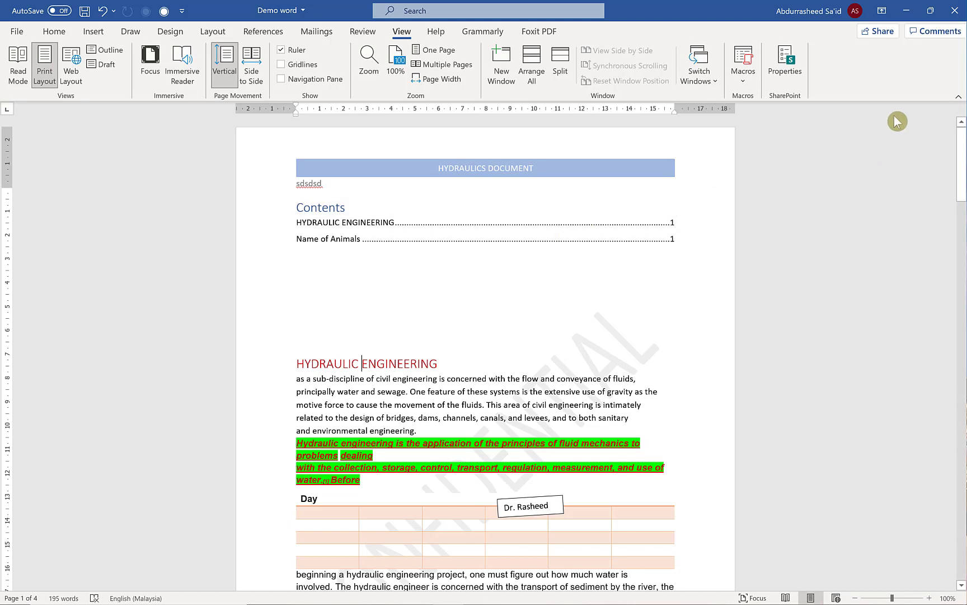
{"action": "left_click", "coordinate": [884, 35]}
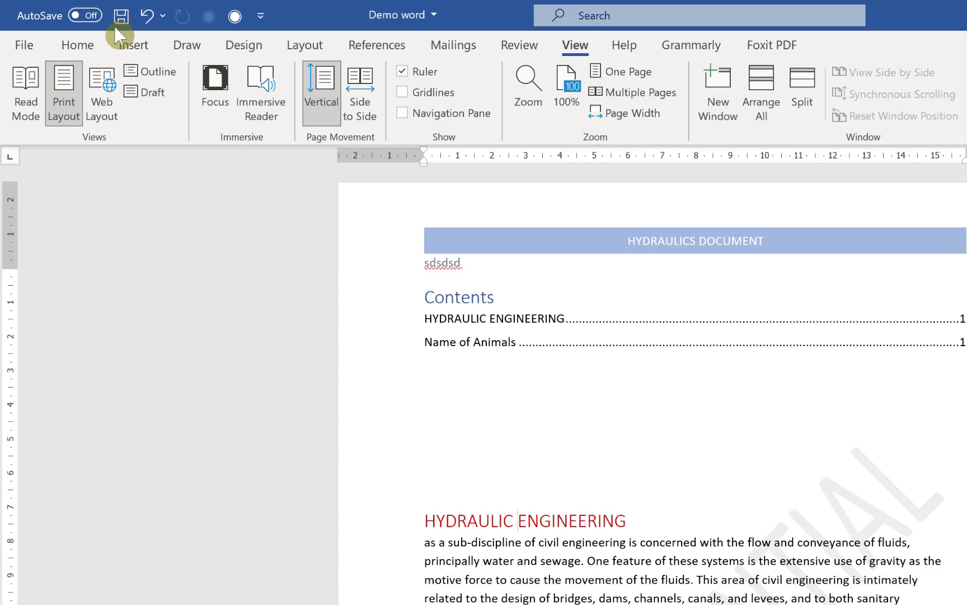
{"action": "left_click", "coordinate": [361, 300]}
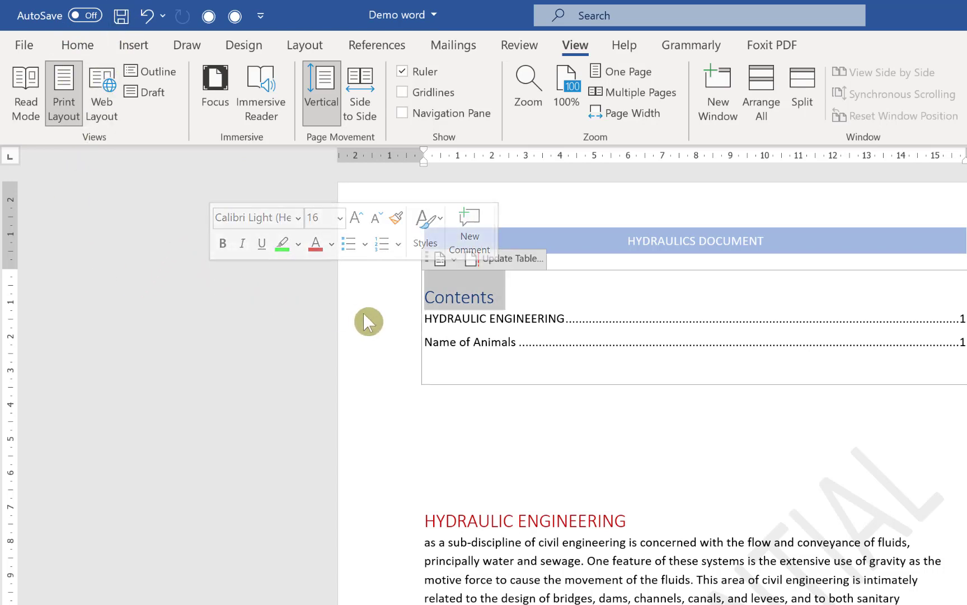
{"action": "left_click", "coordinate": [389, 349]}
{"action": "left_click", "coordinate": [449, 407]}
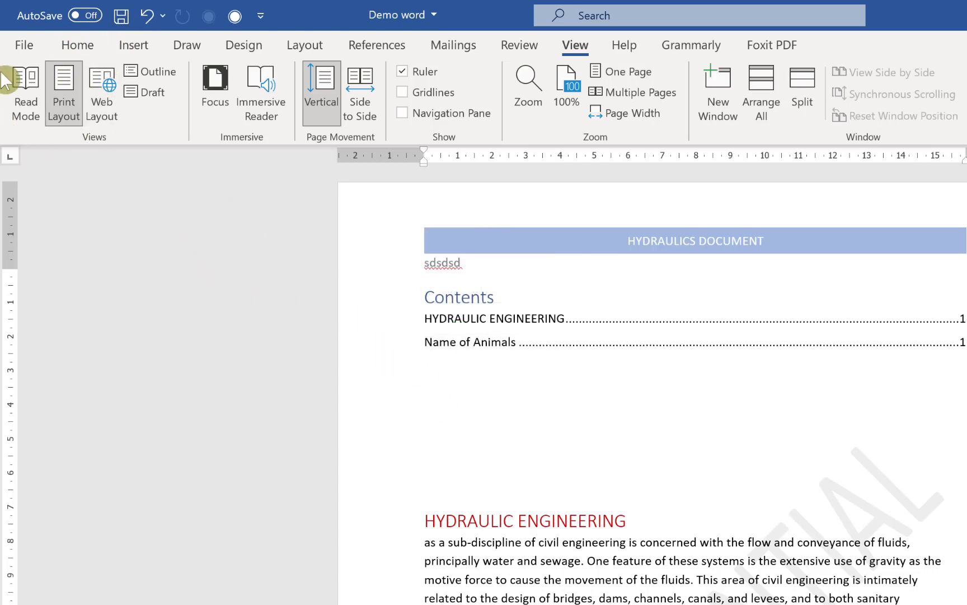
Save the document as a PDF named "Demo word" in the Docs folder, with Standard optimization and opening after publishing.
{"action": "left_click", "coordinate": [15, 44]}
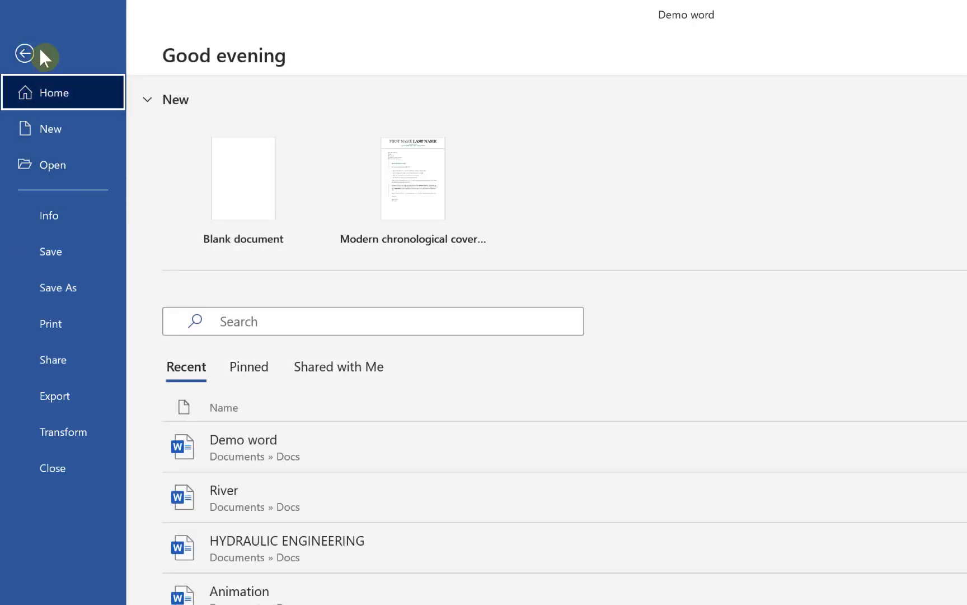
{"action": "left_click", "coordinate": [51, 287]}
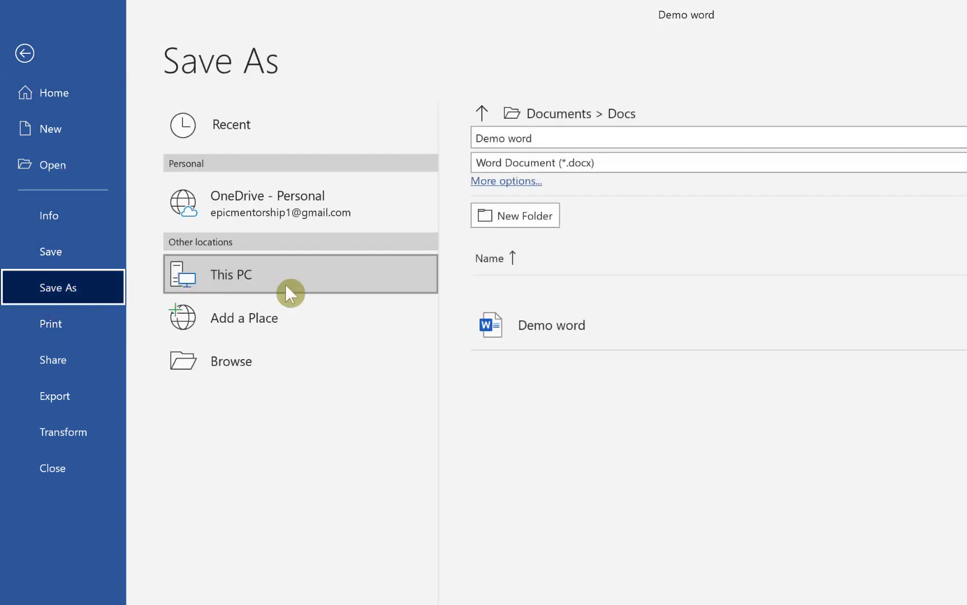
{"action": "left_click", "coordinate": [627, 162]}
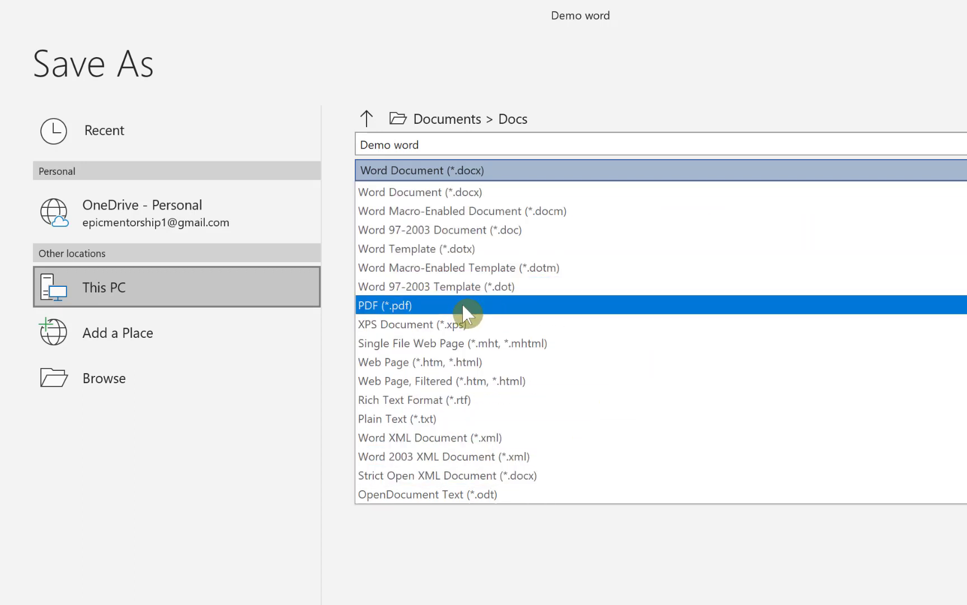
{"action": "left_click", "coordinate": [408, 309]}
{"action": "left_click", "coordinate": [495, 112]}
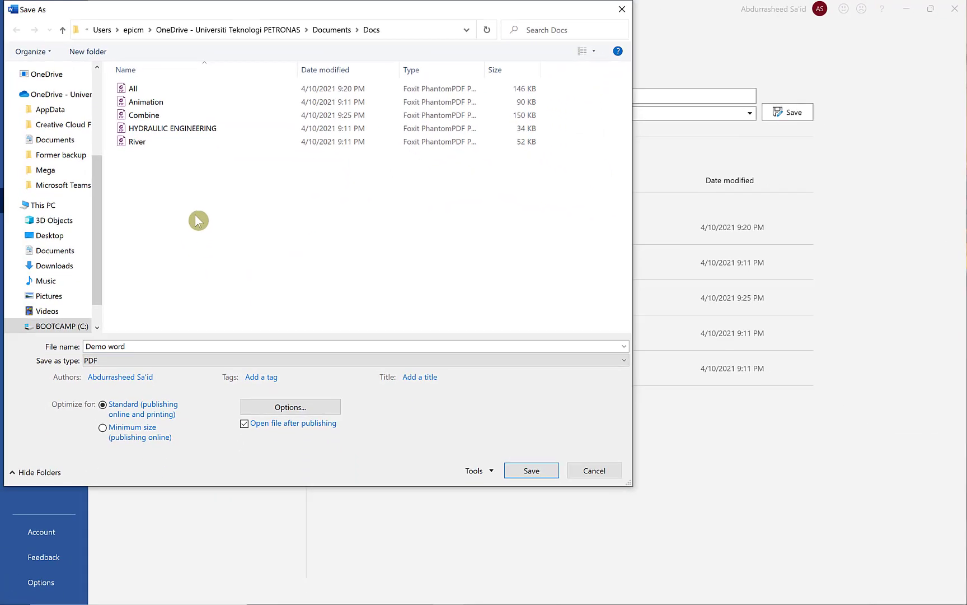
{"action": "left_click", "coordinate": [530, 470]}
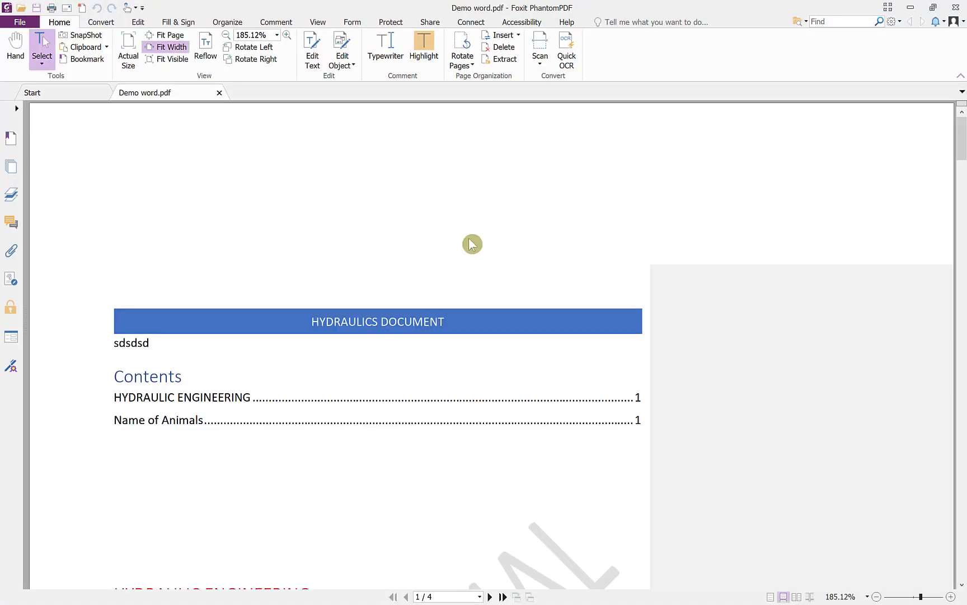
Look through the first page of the exported PDF, and return to the Word document with the Home commands showing.
{"action": "scroll", "coordinate": [250, 300], "scroll_direction": "down", "scroll_amount": 10}
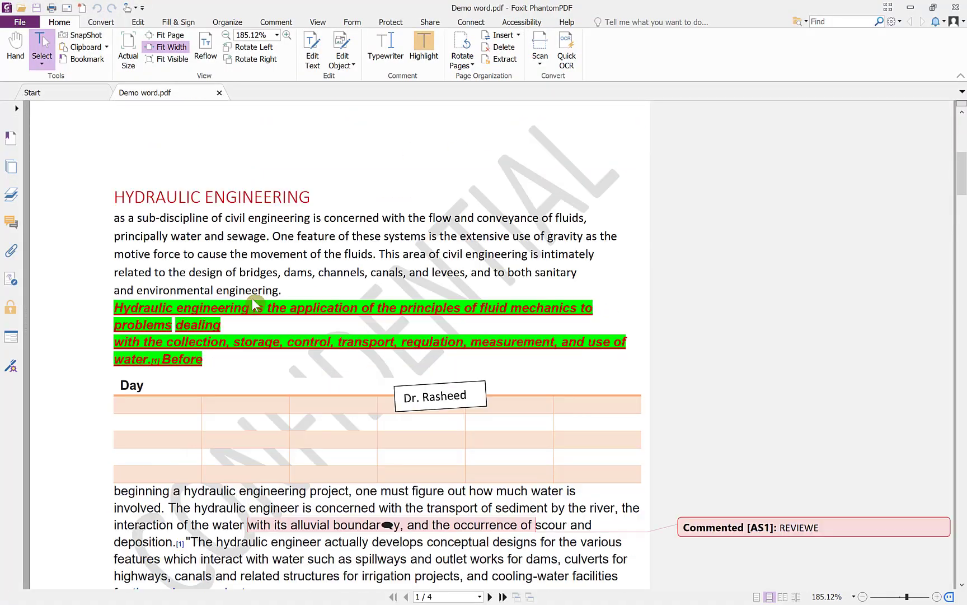
{"action": "scroll", "coordinate": [253, 302], "scroll_direction": "down", "scroll_amount": 8}
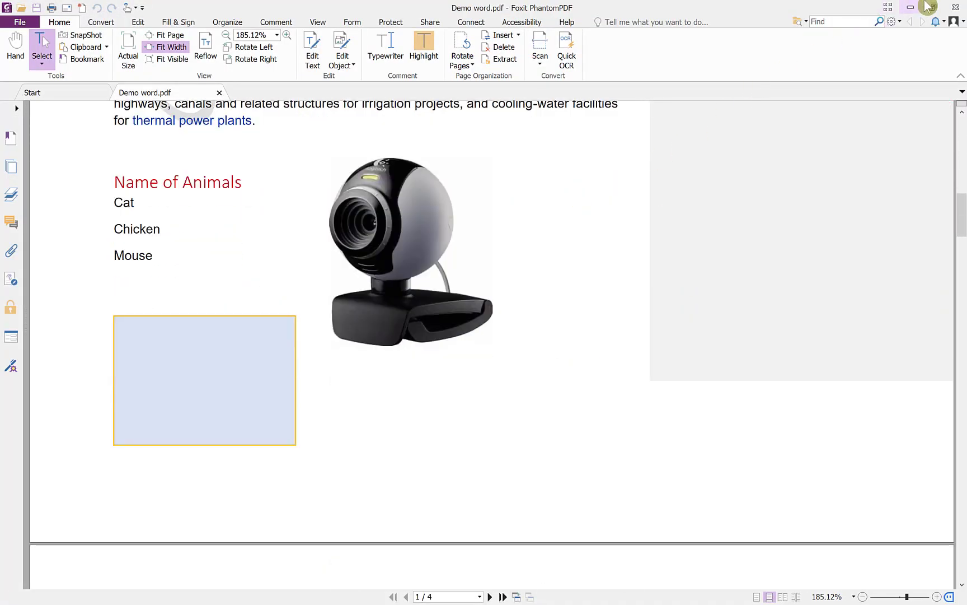
{"action": "left_click", "coordinate": [912, 6]}
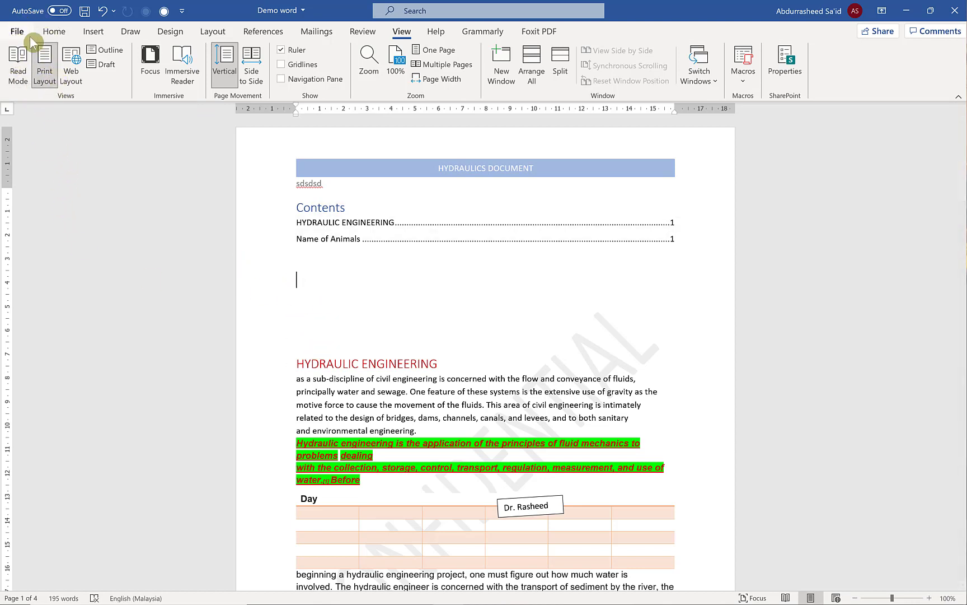
{"action": "left_click", "coordinate": [54, 32]}
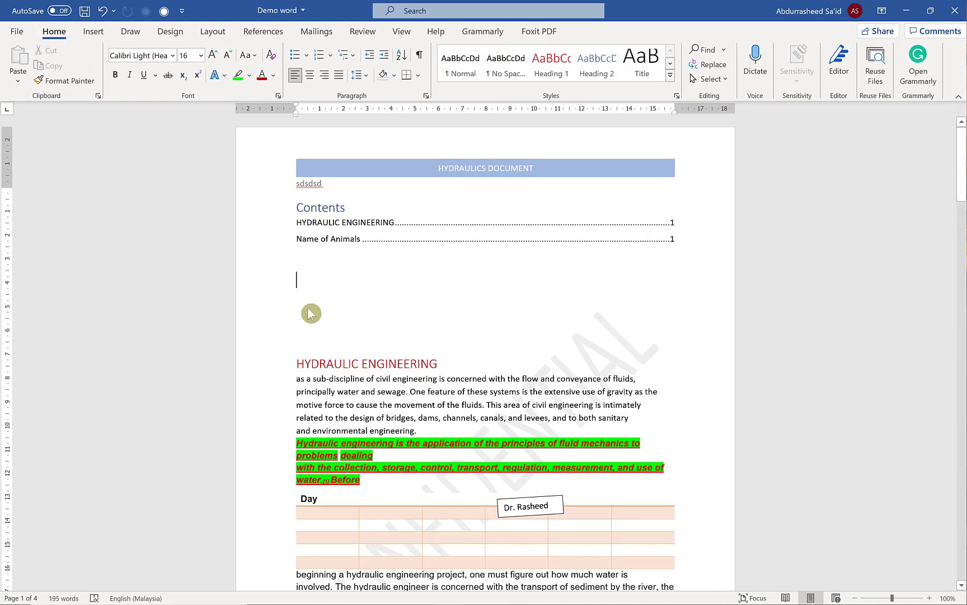